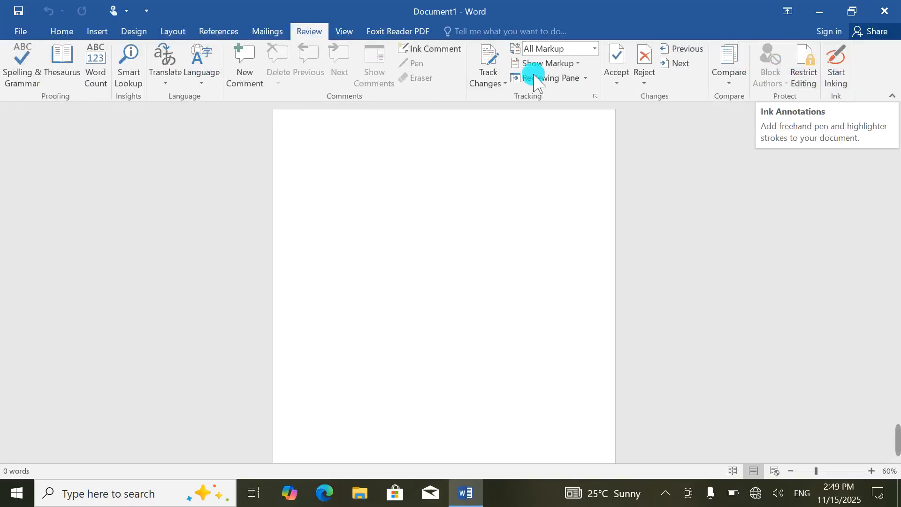
# Step: Fill the blank document with sample paragraphs using the =rand() formula
pyautogui.click(343, 33)
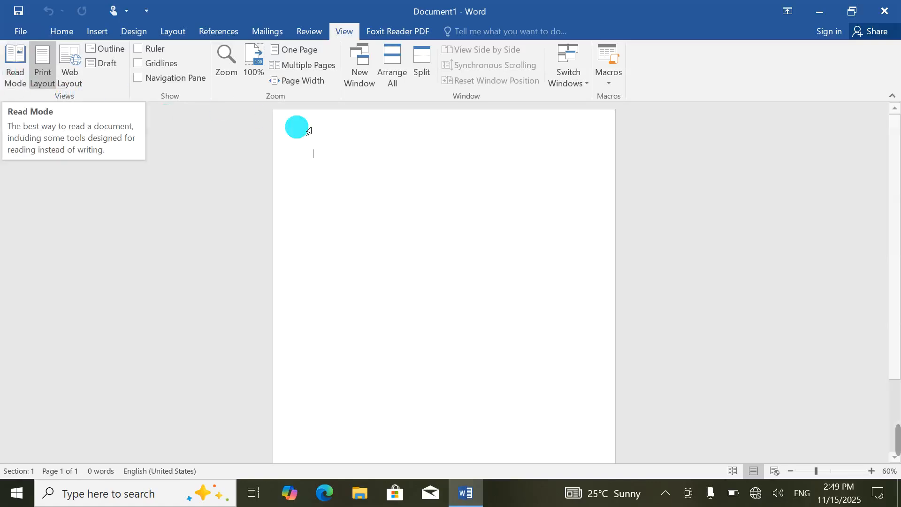
pyautogui.write('=')
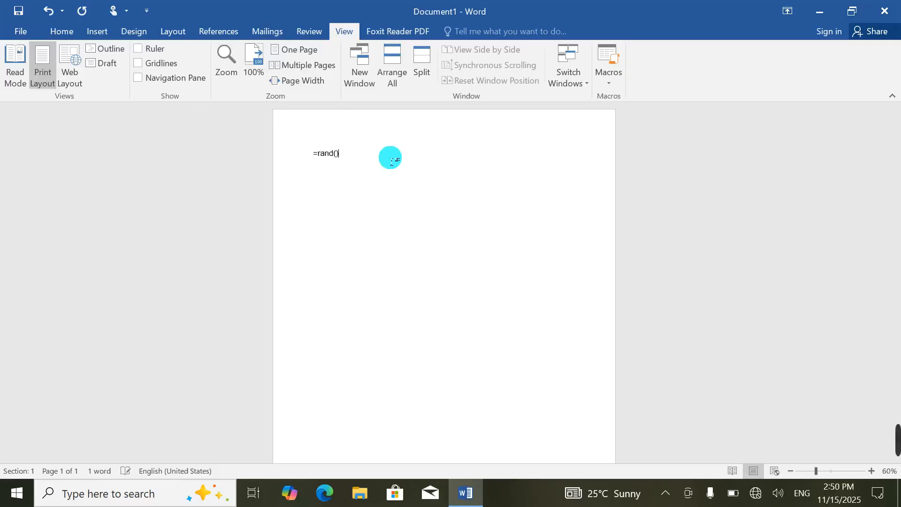
pyautogui.write('rand()')
pyautogui.press('Return')
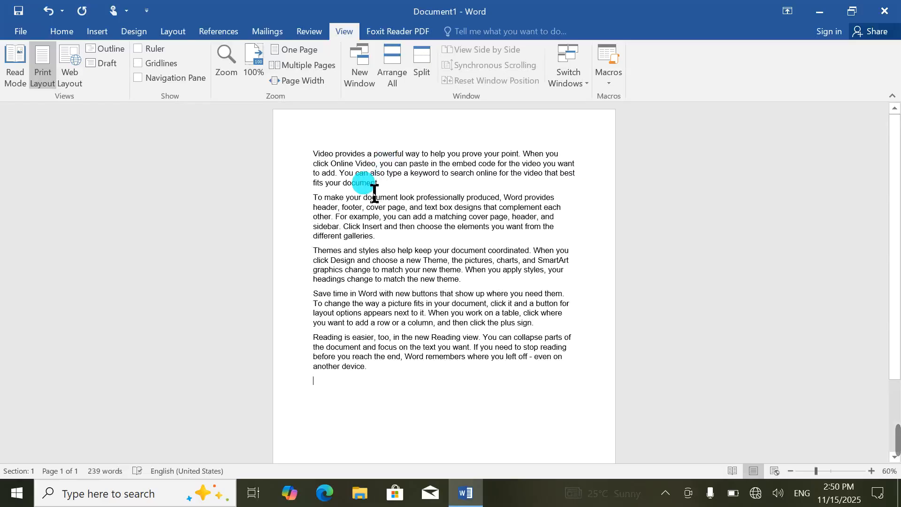
# Step: Switch the document to Read Mode and select the word "charts" in the third paragraph
pyautogui.hotkey('ctrl', 'a')
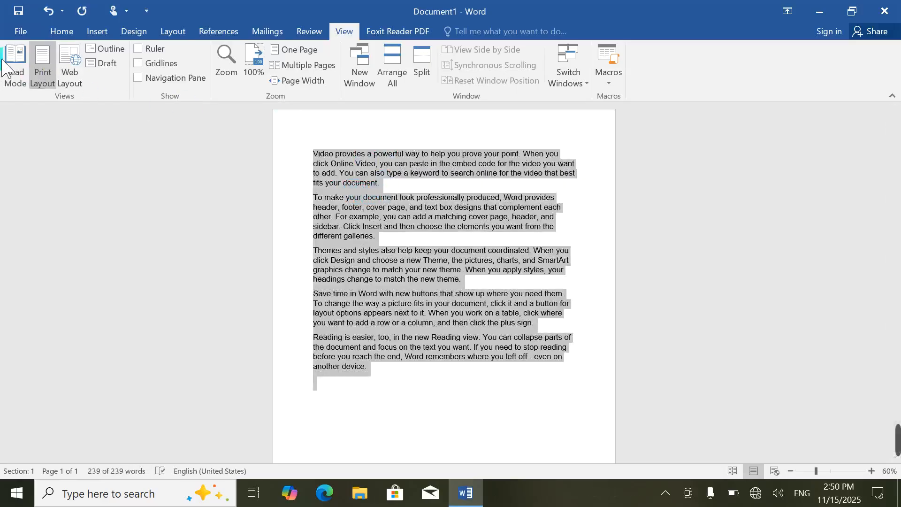
pyautogui.click(16, 65)
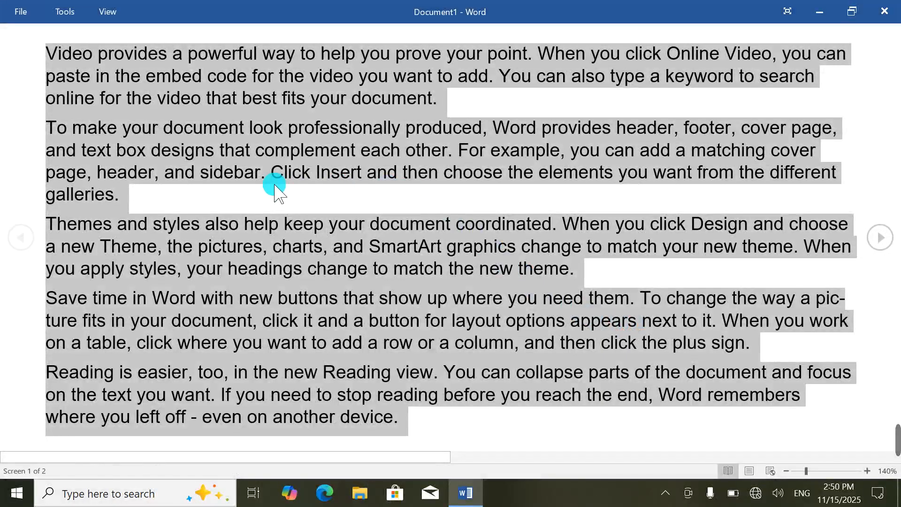
pyautogui.moveTo(663, 208); pyautogui.dragTo(574, 233)
pyautogui.tripleClick(462, 139)
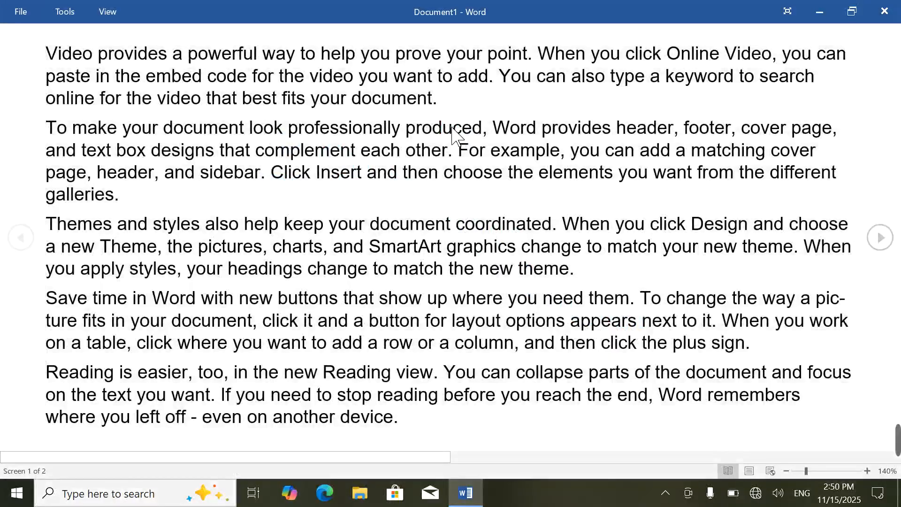
pyautogui.click(483, 157)
pyautogui.tripleClick(476, 154)
pyautogui.tripleClick(298, 254)
pyautogui.doubleClick(298, 255)
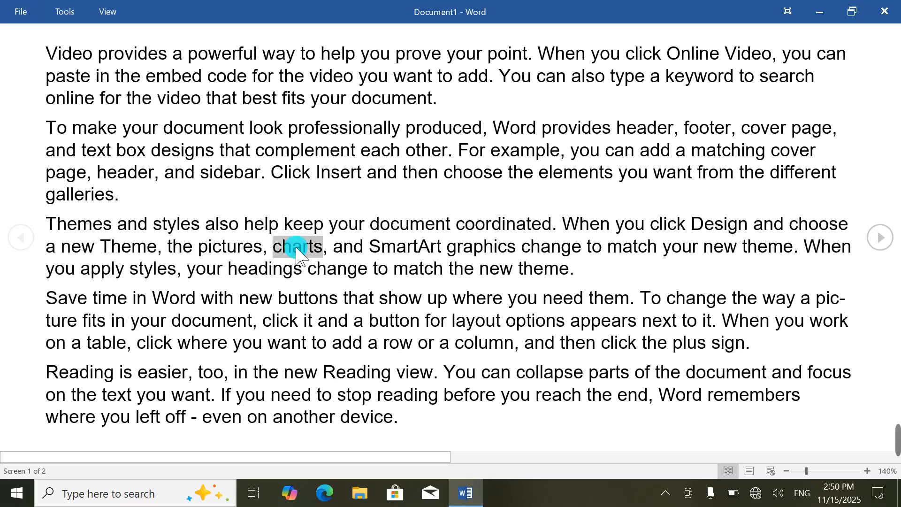
# Step: Page forward and back between the two screens of the document in Read Mode
pyautogui.press('space')
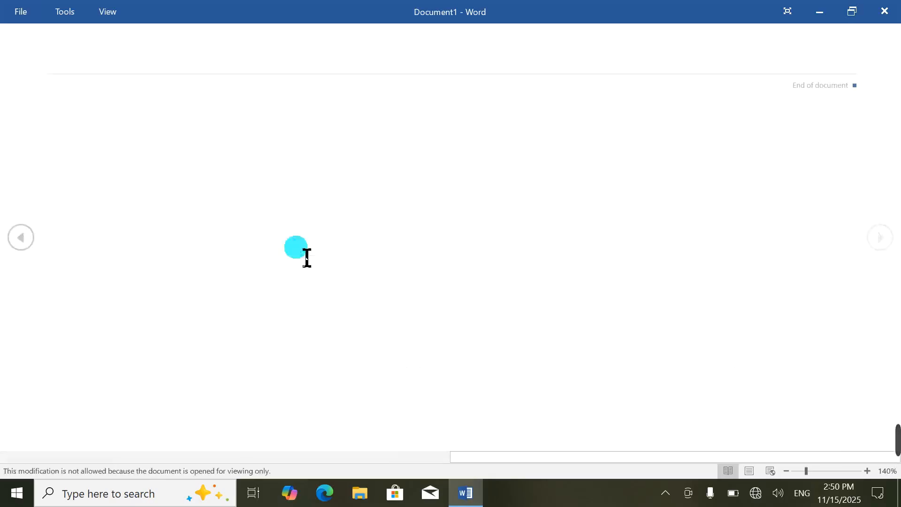
pyautogui.click(17, 237)
pyautogui.click(886, 238)
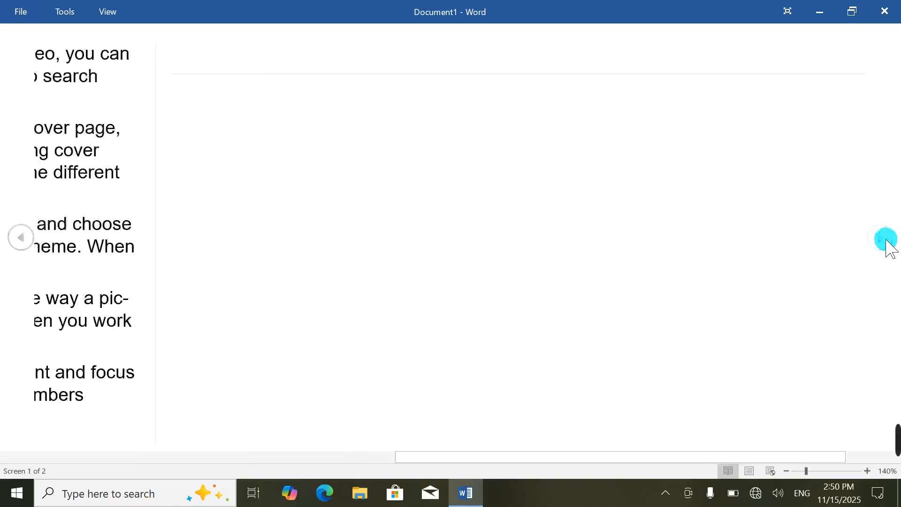
pyautogui.click(15, 238)
pyautogui.click(379, 207)
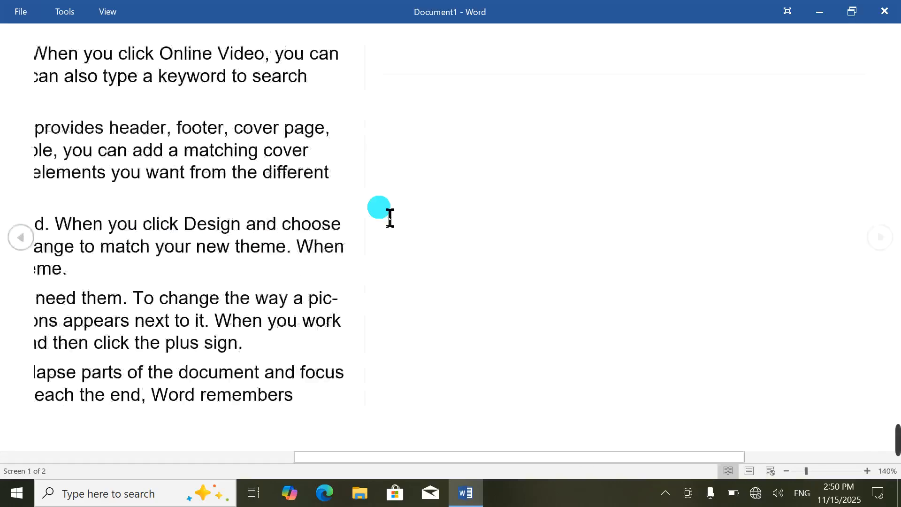
pyautogui.click(23, 12)
pyautogui.click(21, 24)
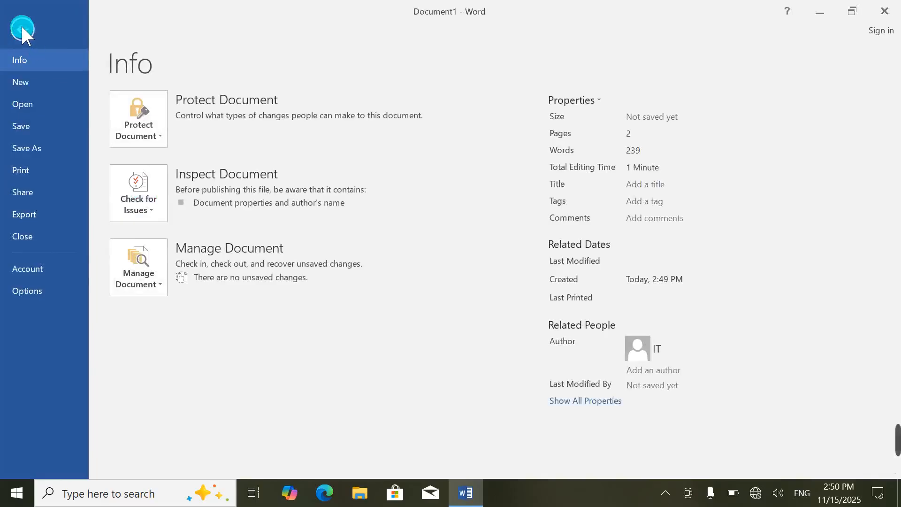
pyautogui.click(65, 14)
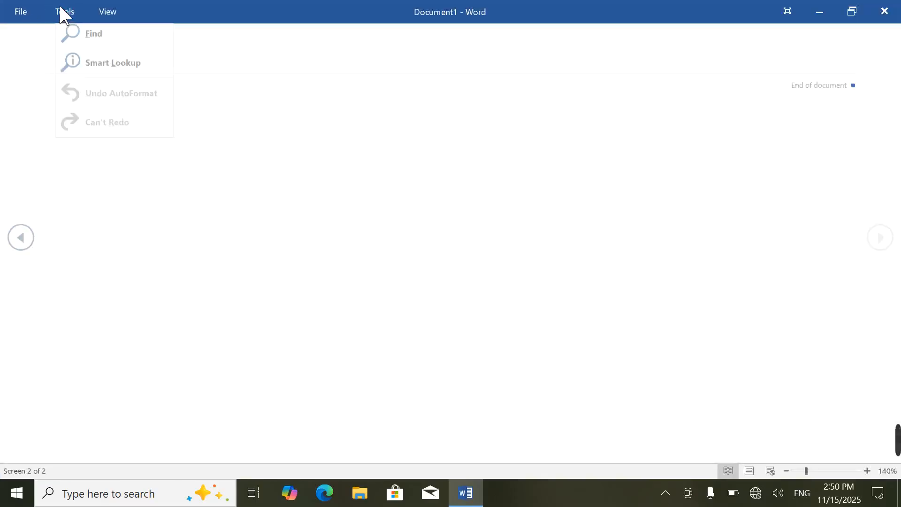
pyautogui.click(111, 13)
pyautogui.click(109, 6)
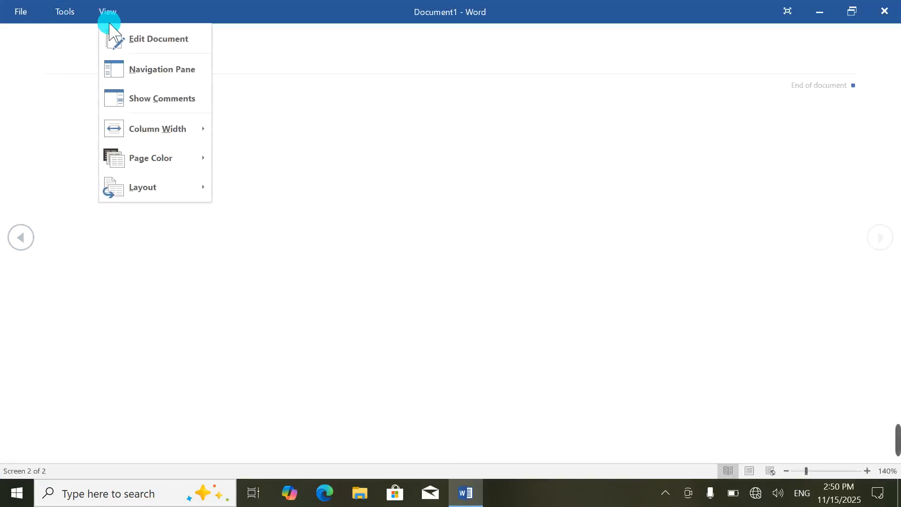
# Step: Find the occurrences of the selected word "charts" in the document
pyautogui.click(65, 13)
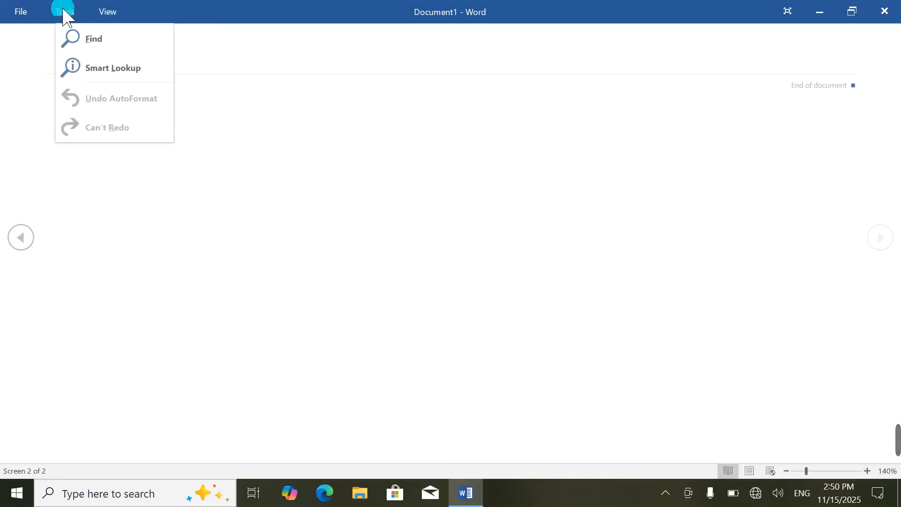
pyautogui.click(89, 39)
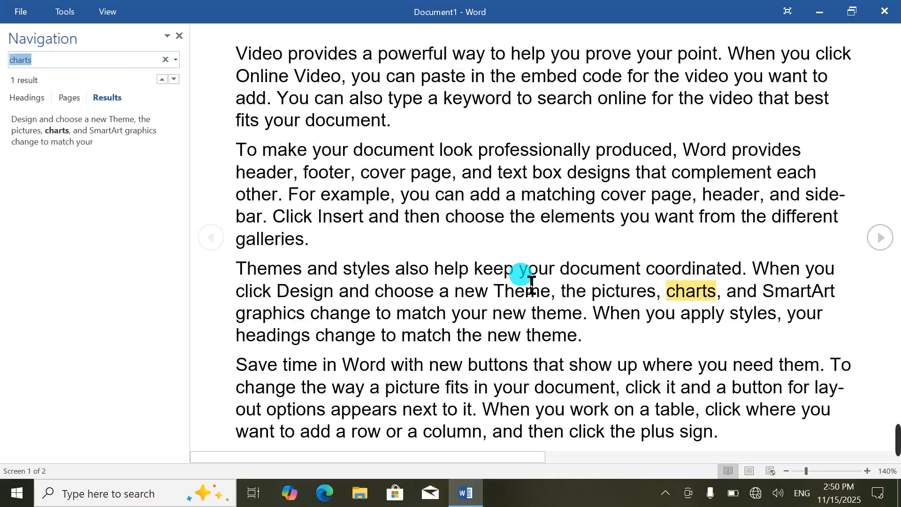
pyautogui.scroll(-1, 537, 277)
pyautogui.scroll(1, 537, 281)
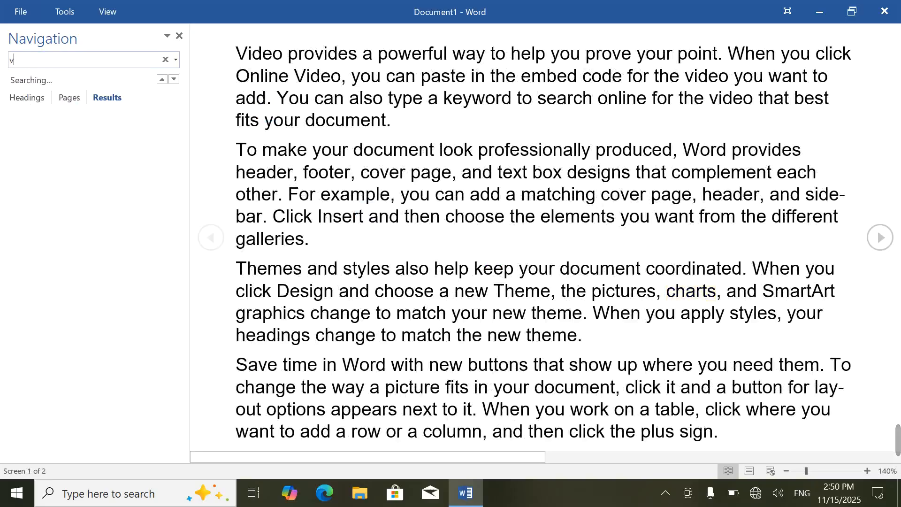
# Step: Search the document for the word "video" and look over the highlighted matches
pyautogui.write('ide')
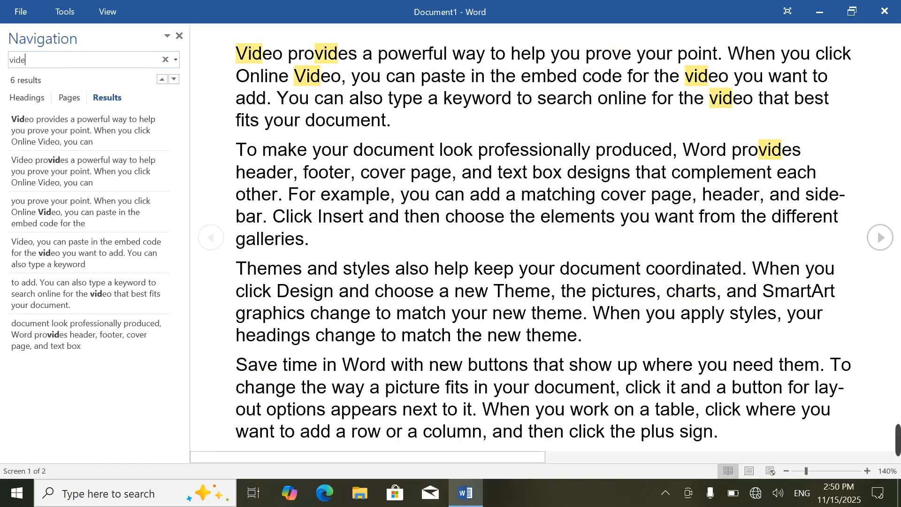
pyautogui.write('o')
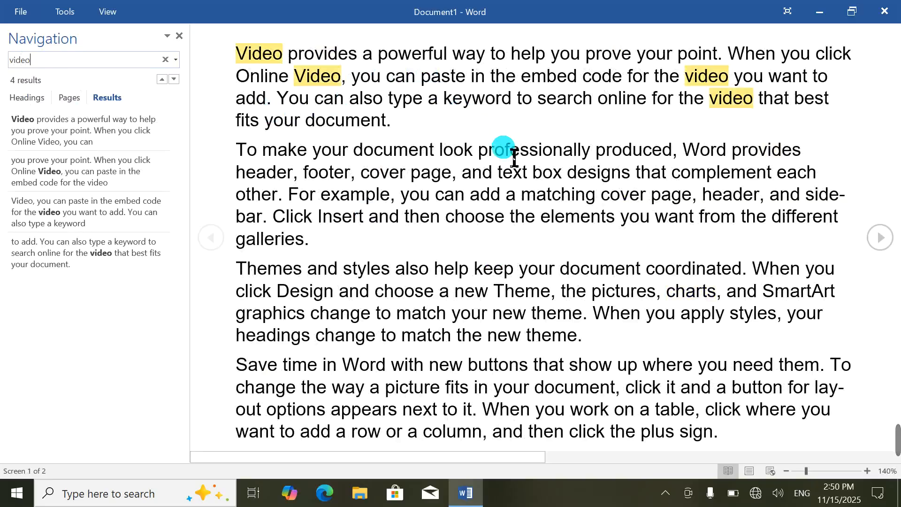
pyautogui.scroll(-1, 517, 188)
pyautogui.scroll(1, 522, 192)
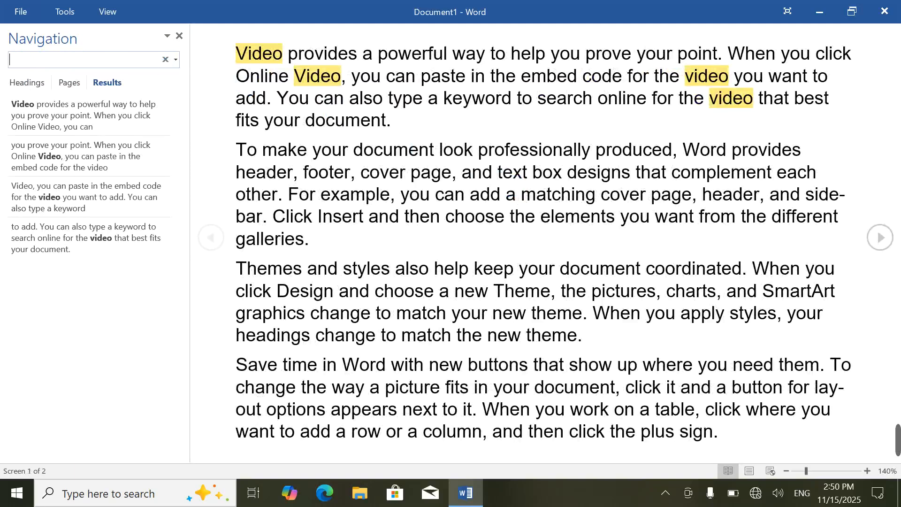
# Step: View the page thumbnails and the headings outline in the Navigation pane, and close the pane
pyautogui.click(69, 82)
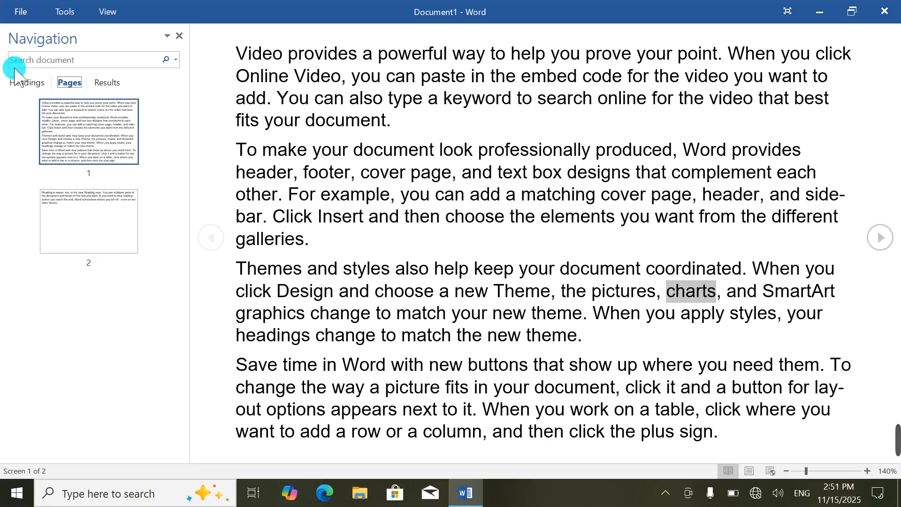
pyautogui.click(37, 87)
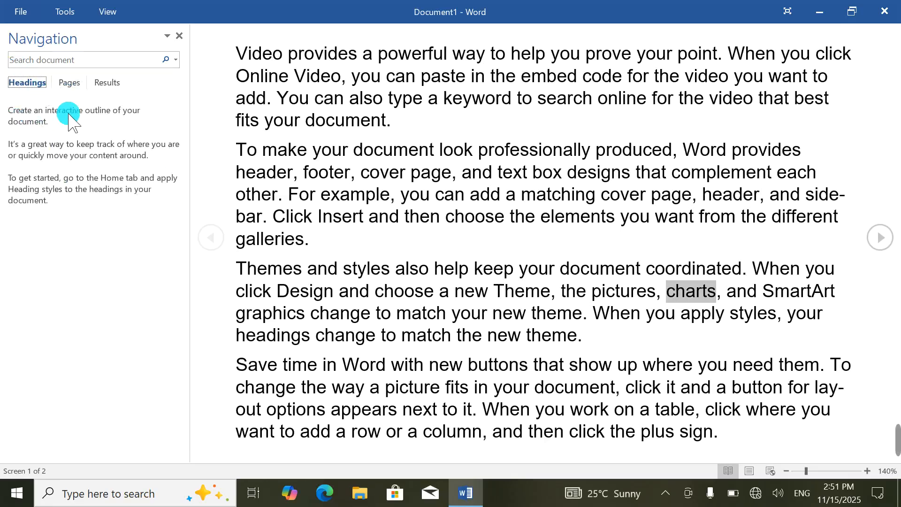
pyautogui.click(179, 36)
# Step: Try a Smart Lookup on the selected word "charts"
pyautogui.click(64, 11)
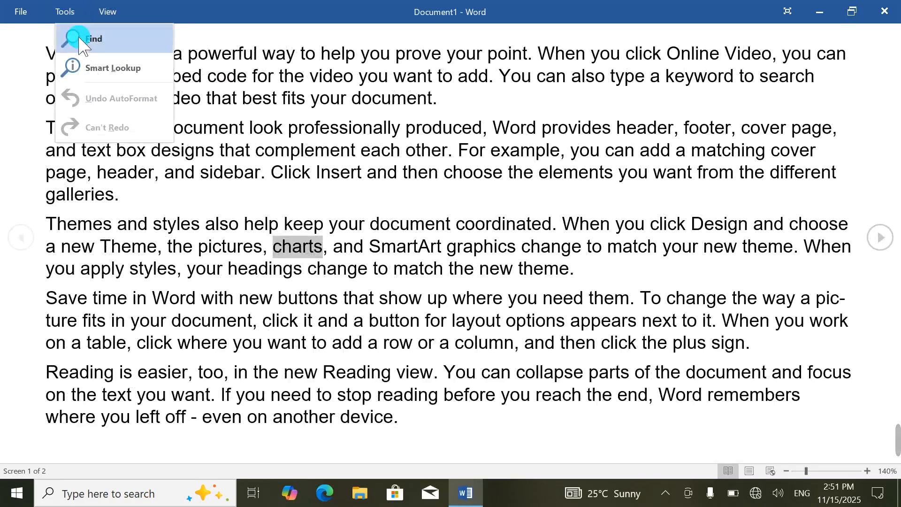
pyautogui.click(99, 69)
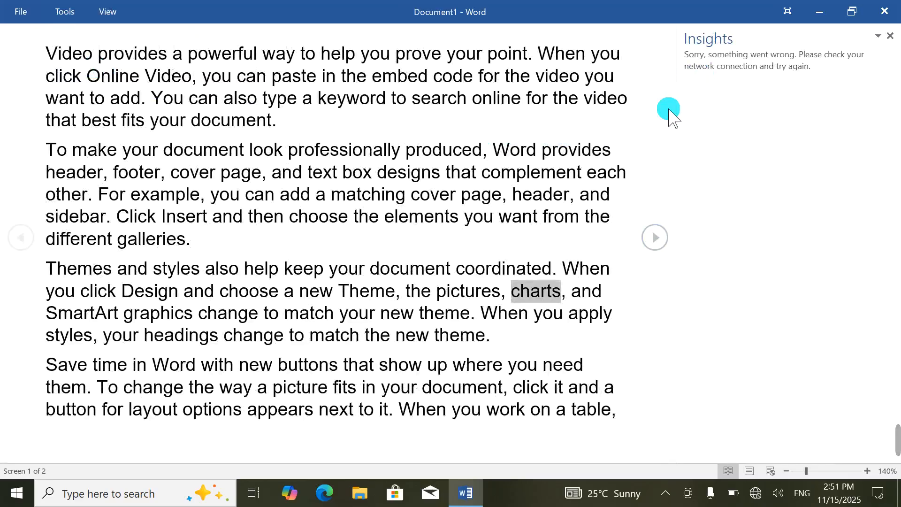
pyautogui.click(61, 14)
pyautogui.click(120, 71)
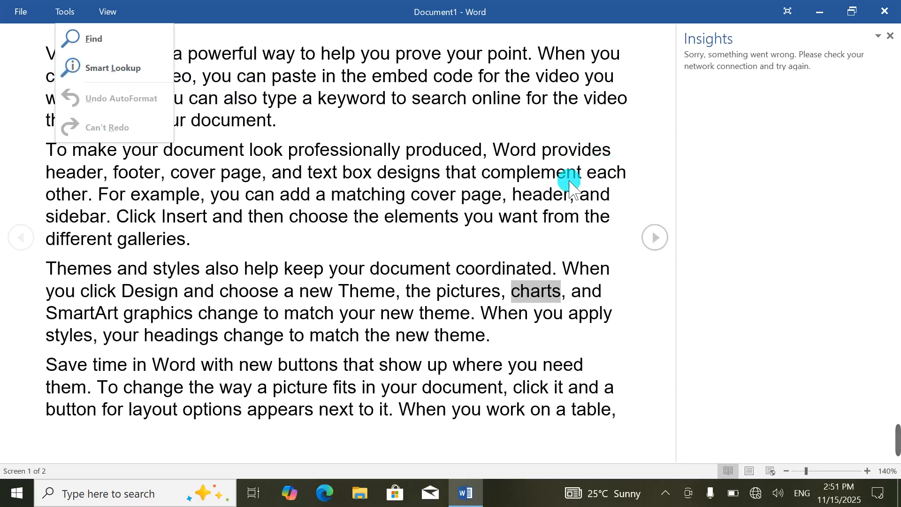
pyautogui.click(60, 6)
pyautogui.click(61, 8)
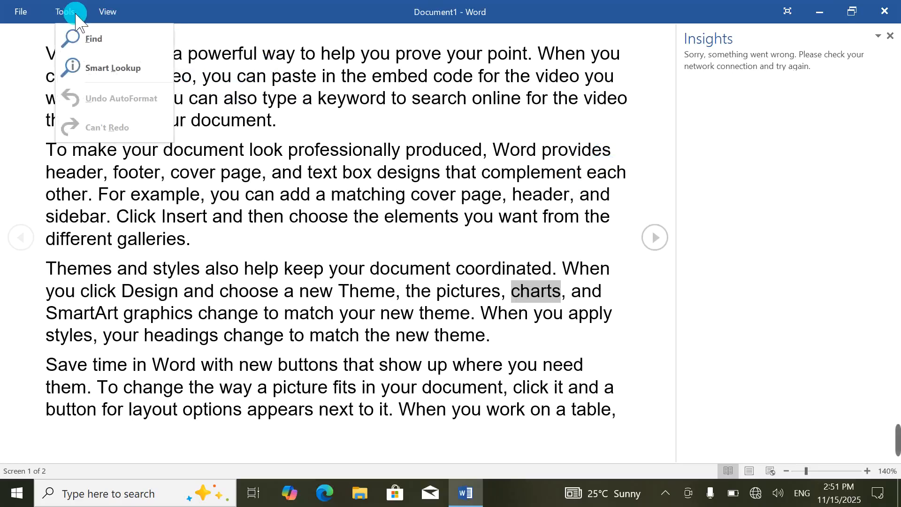
# Step: Leave Read Mode for editing in Print Layout and deselect the word "charts"
pyautogui.click(115, 14)
pyautogui.click(116, 15)
pyautogui.click(131, 38)
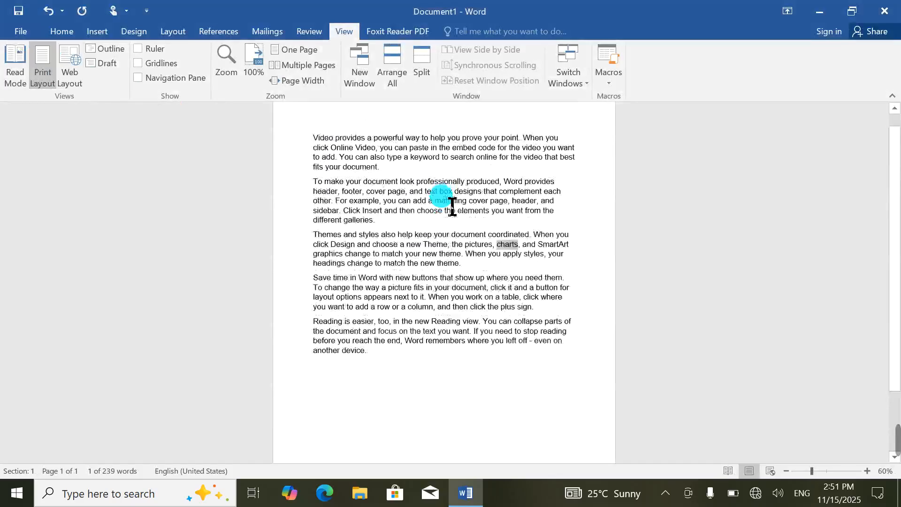
pyautogui.click(41, 63)
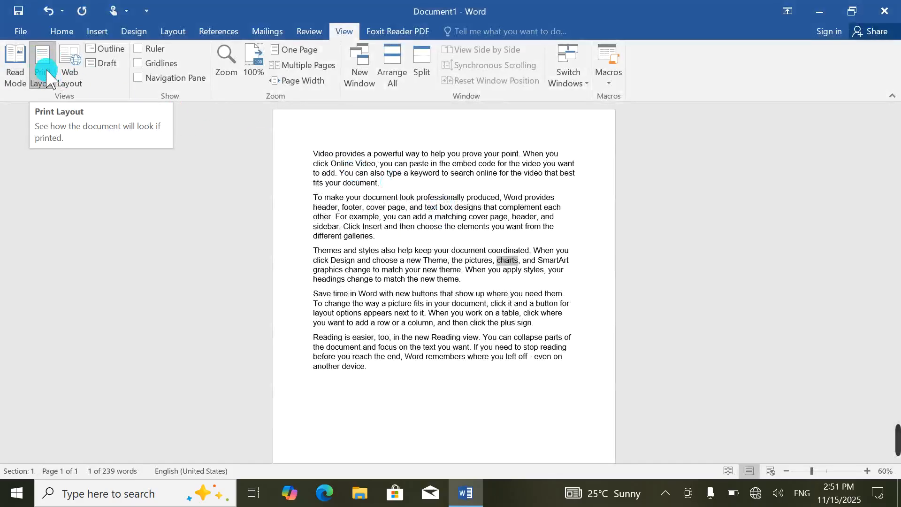
pyautogui.click(361, 164)
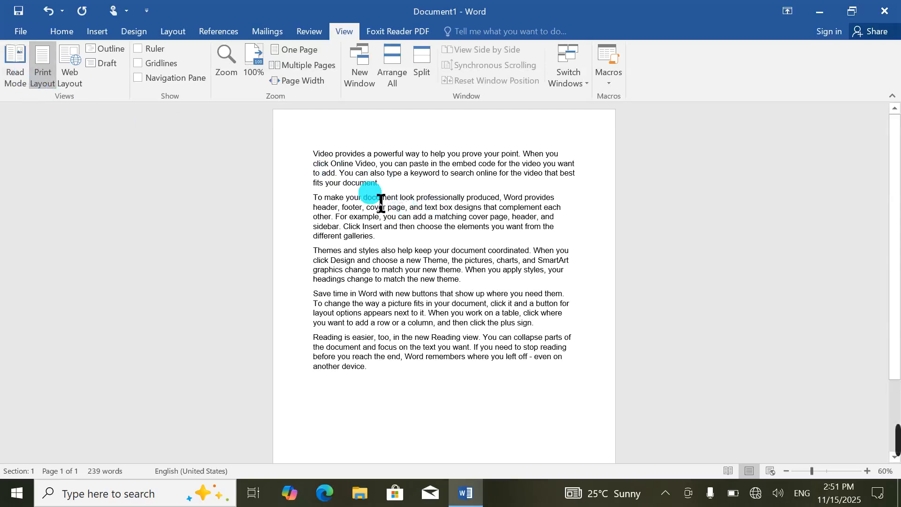
# Step: Select the whole text, return to Read Mode, and view the Navigation pane's results and page thumbnails before closing the pane
pyautogui.hotkey('ctrl', 'a')
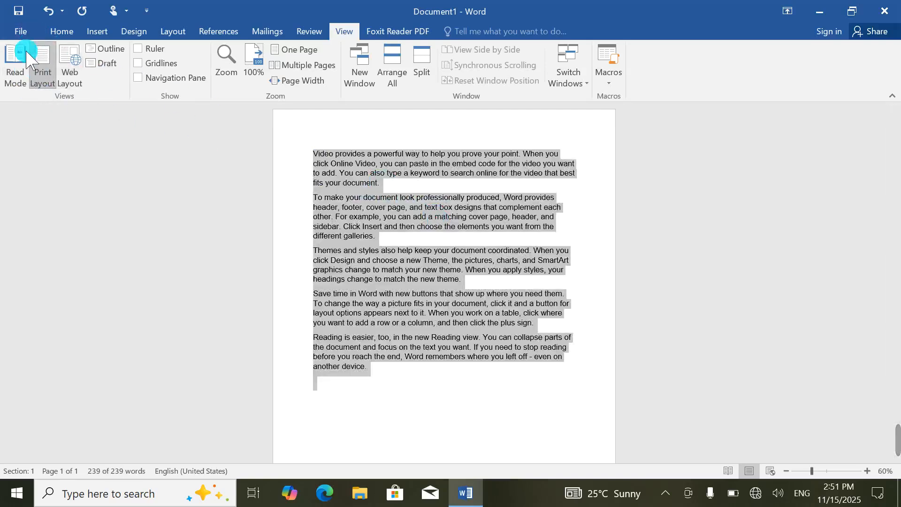
pyautogui.click(18, 69)
pyautogui.click(108, 14)
pyautogui.click(152, 70)
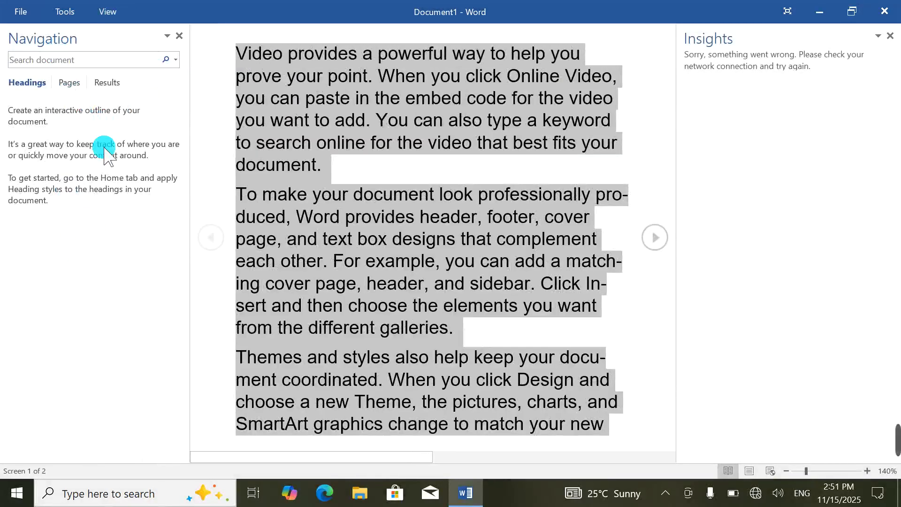
pyautogui.click(103, 83)
pyautogui.click(70, 82)
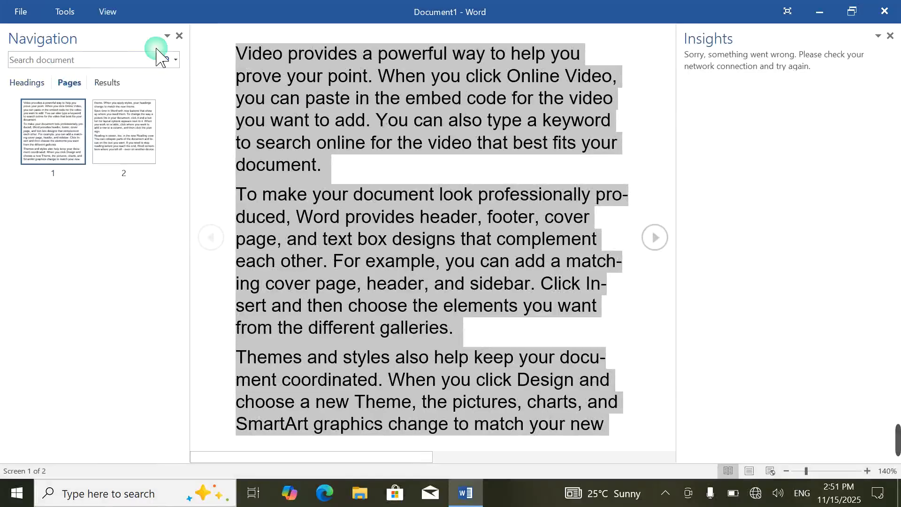
pyautogui.click(180, 37)
# Step: Turn on Show Comments in Read Mode and close the Insights pane
pyautogui.click(107, 11)
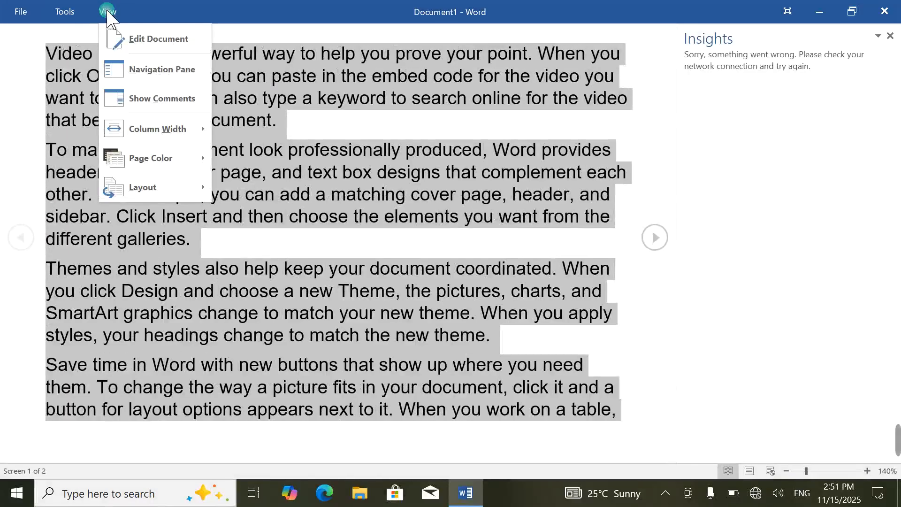
pyautogui.click(145, 99)
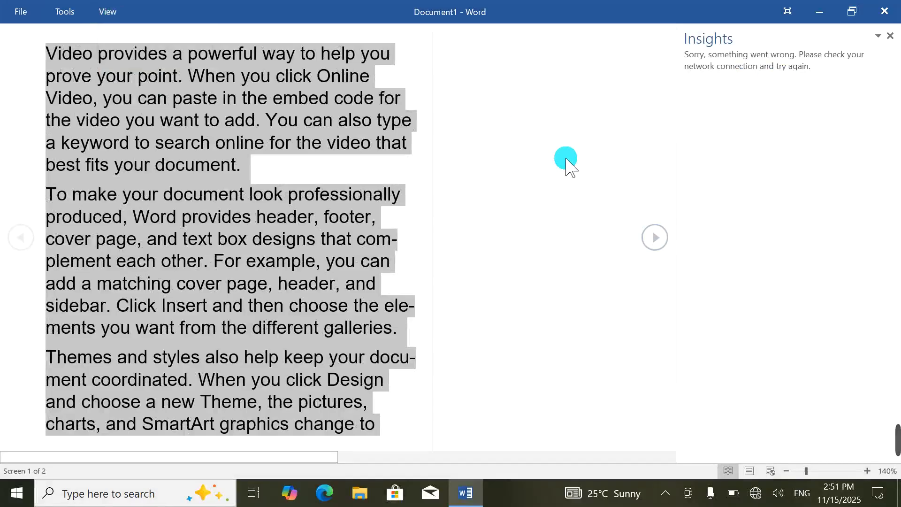
pyautogui.click(890, 36)
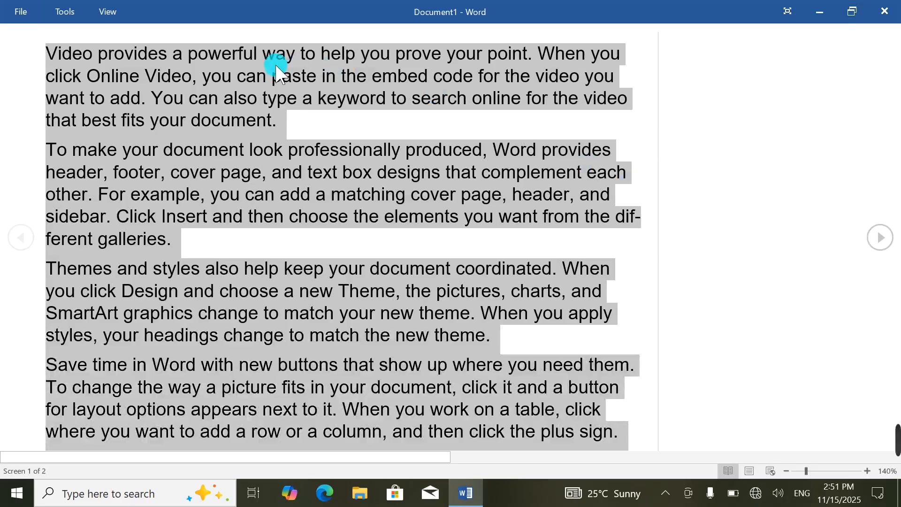
pyautogui.click(104, 12)
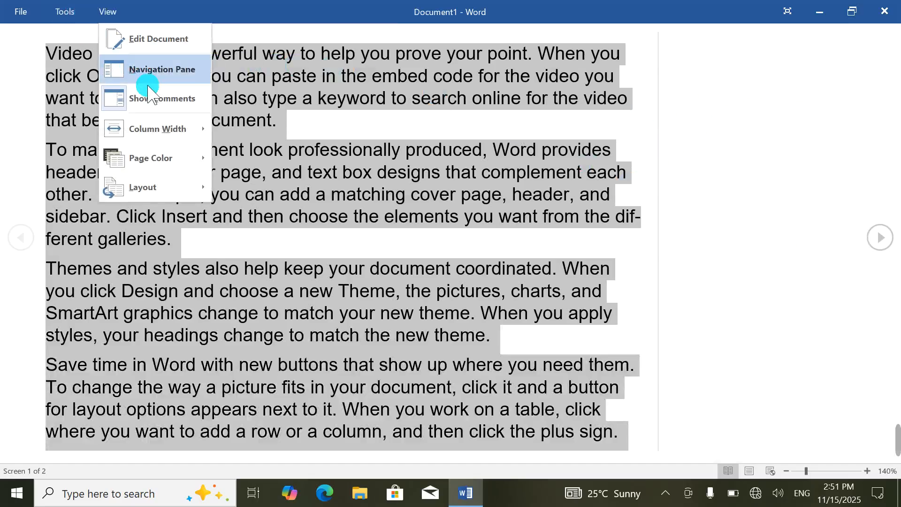
# Step: Turn off Show Comments in Read Mode and try the Column Width options, keeping Default
pyautogui.click(181, 97)
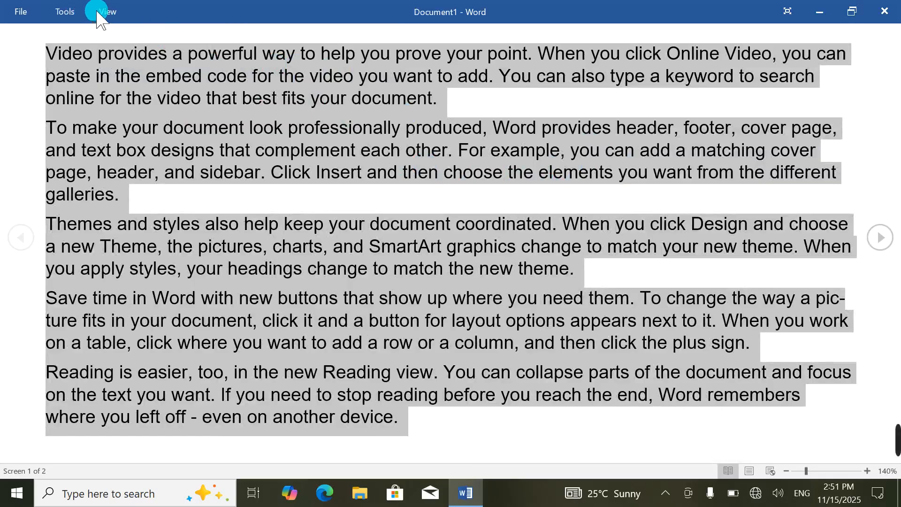
pyautogui.click(105, 12)
pyautogui.moveTo(145, 133)
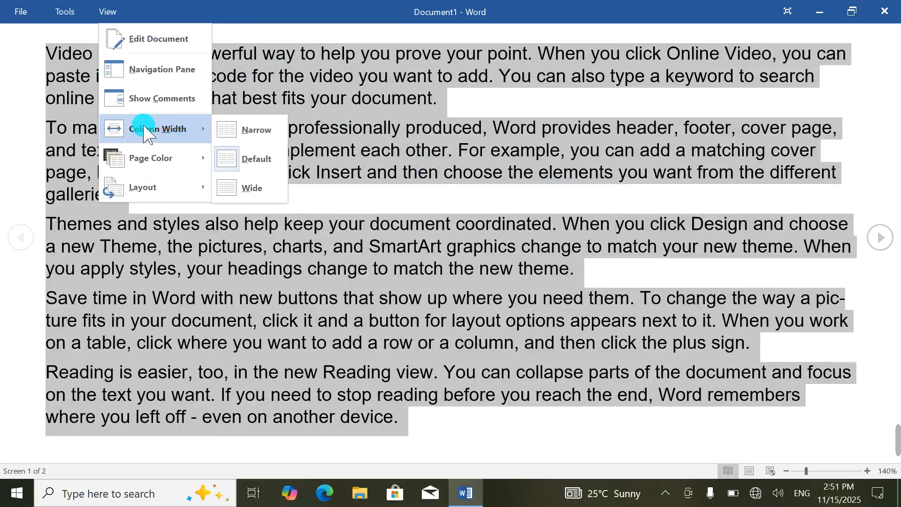
pyautogui.click(257, 132)
pyautogui.click(254, 160)
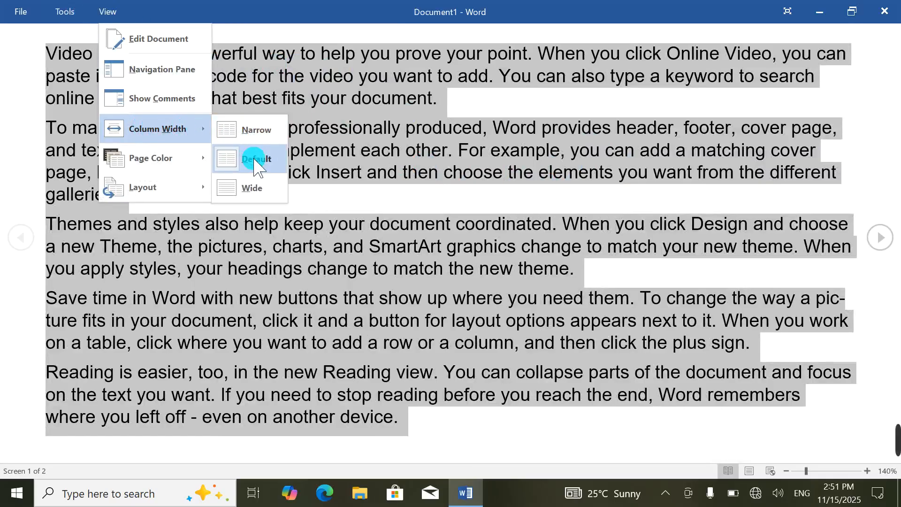
pyautogui.click(254, 159)
pyautogui.click(107, 11)
pyautogui.click(109, 15)
pyautogui.click(108, 12)
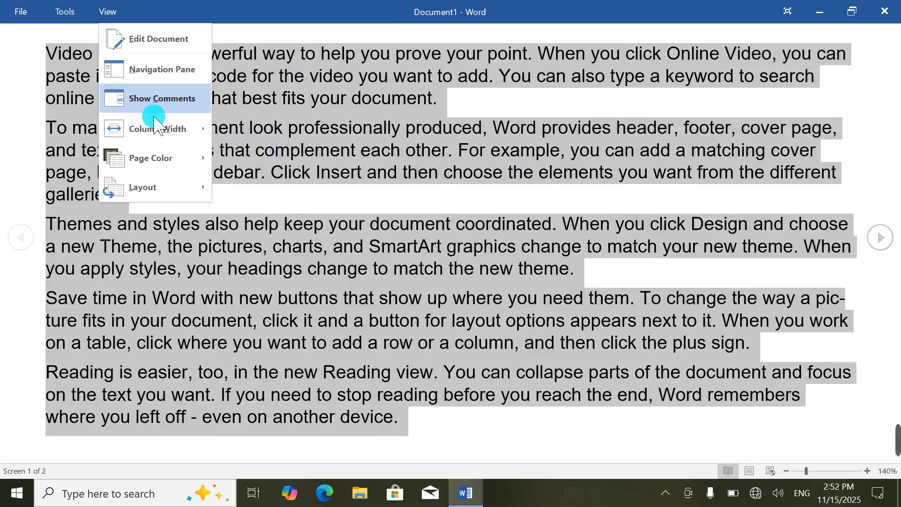
pyautogui.moveTo(157, 133)
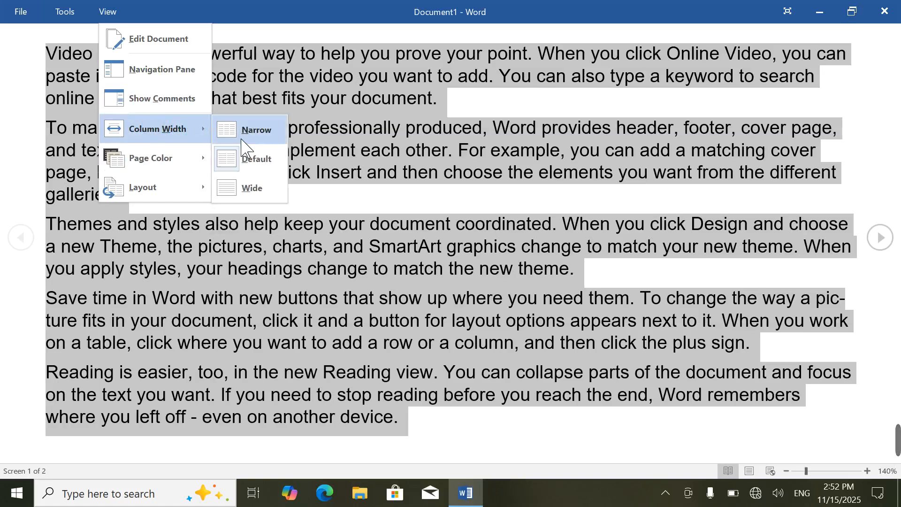
pyautogui.click(249, 157)
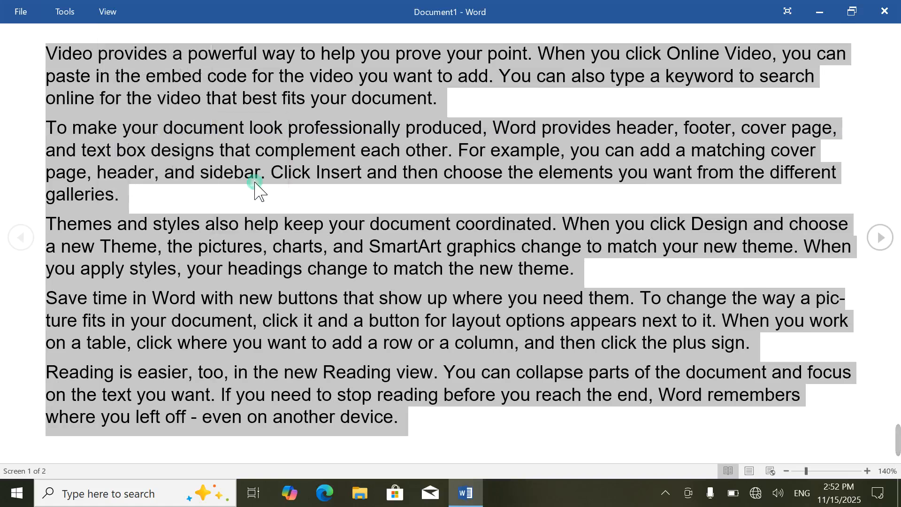
# Step: Turn Show Comments back on and try the Column Width options again
pyautogui.click(108, 11)
pyautogui.moveTo(171, 120)
pyautogui.click(217, 113)
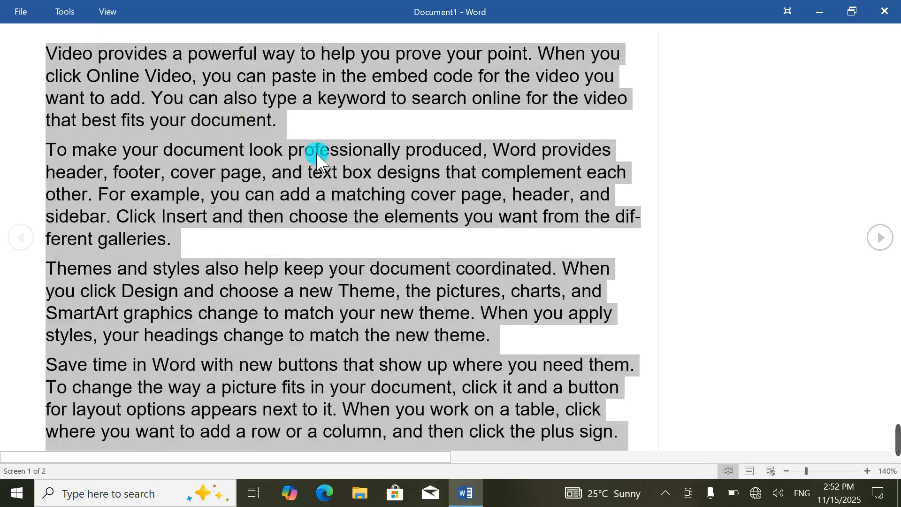
pyautogui.click(109, 13)
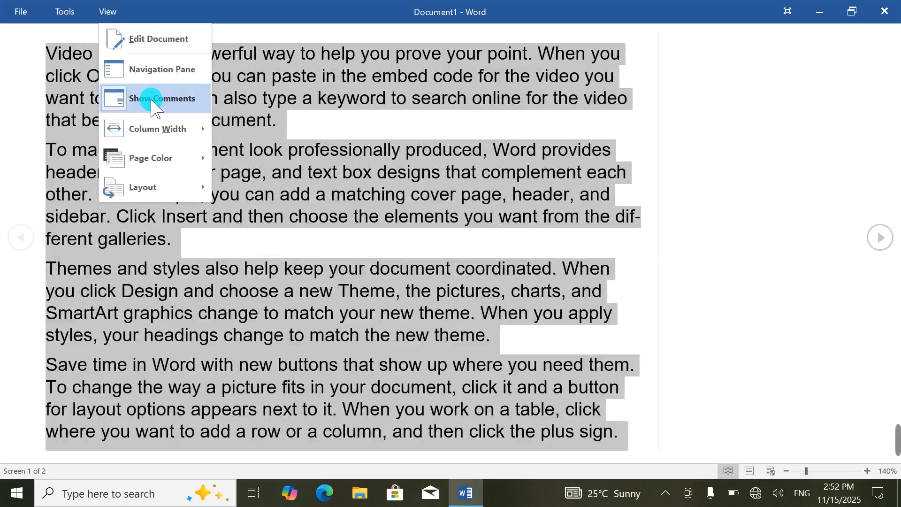
pyautogui.moveTo(160, 129)
pyautogui.click(249, 155)
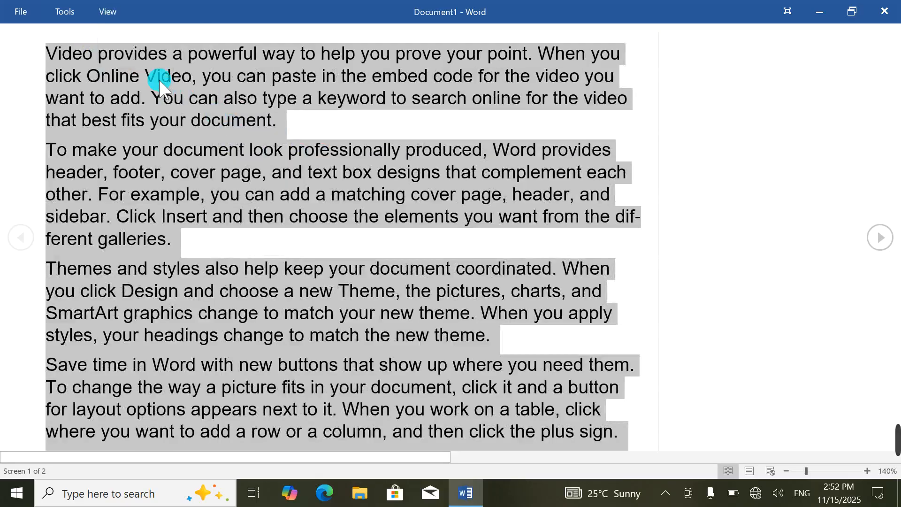
# Step: Leave Read Mode for editing the document in Print Layout
pyautogui.click(885, 11)
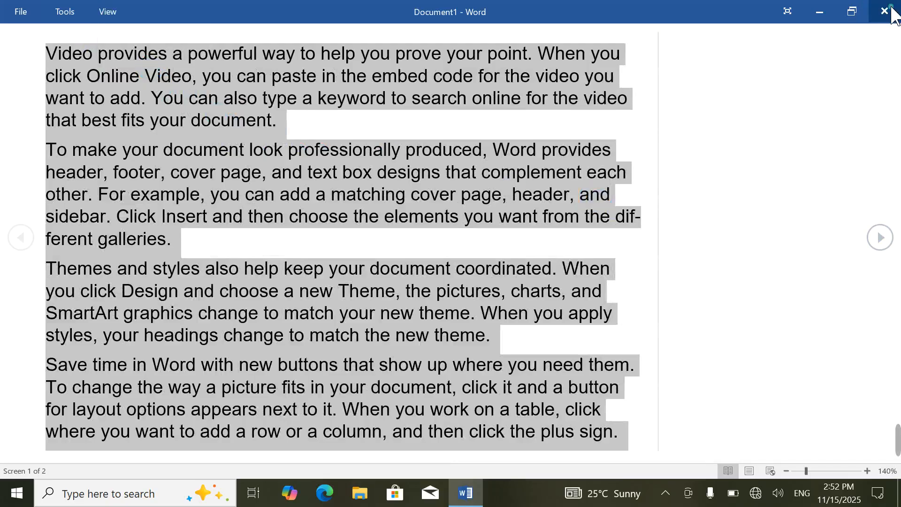
pyautogui.click(510, 274)
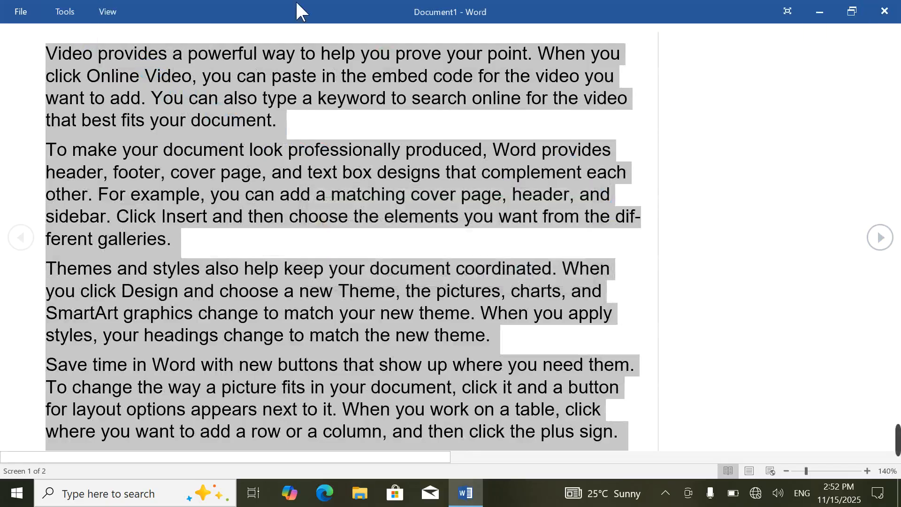
pyautogui.click(106, 11)
pyautogui.click(118, 35)
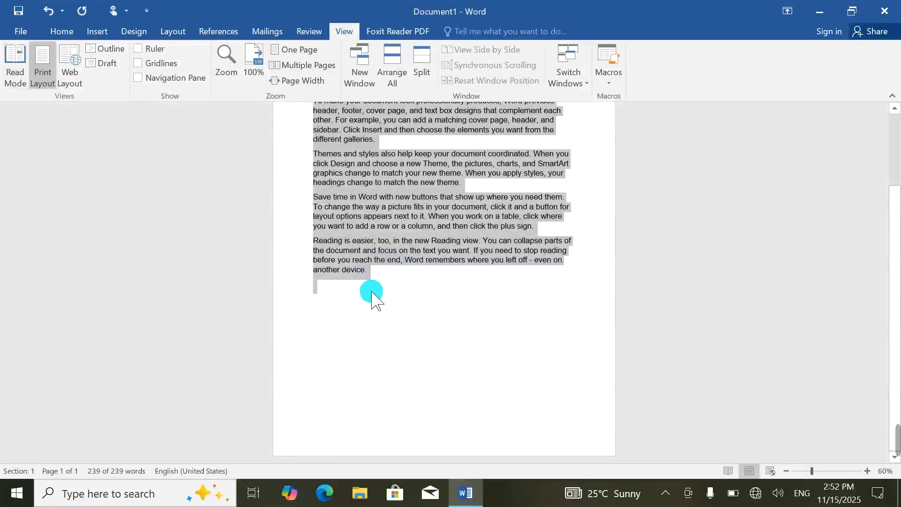
# Step: Add two more blocks of sample text at the document's end with =rand() and return to its beginning
pyautogui.click(368, 298)
pyautogui.write('=rand(')
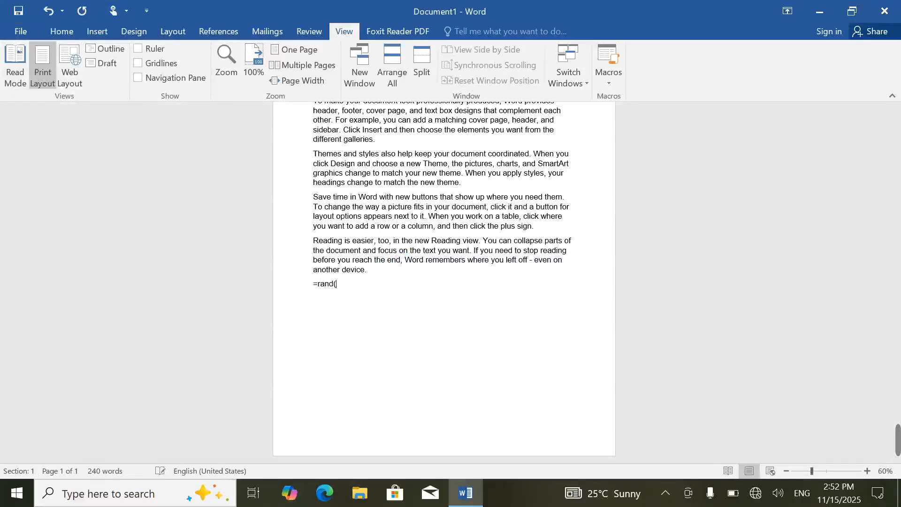
pyautogui.write(')')
pyautogui.press('Return')
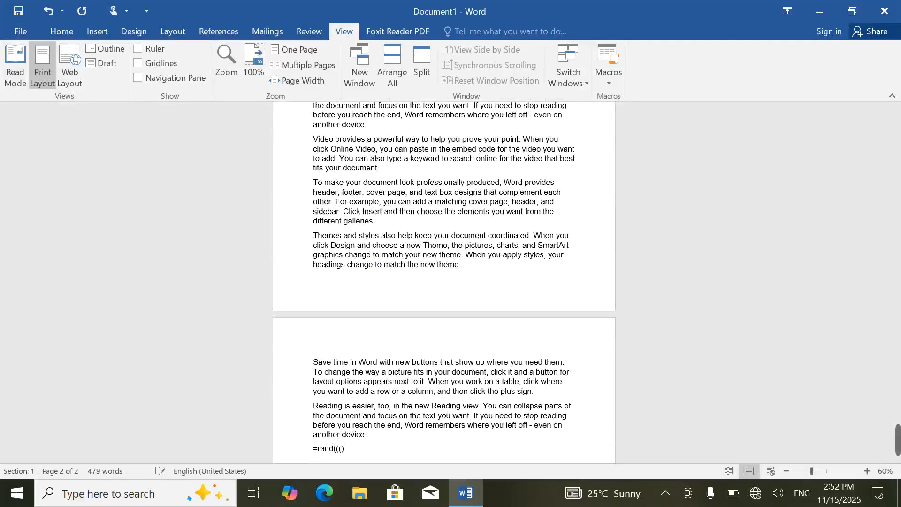
pyautogui.write('=rand()')
pyautogui.press('Return')
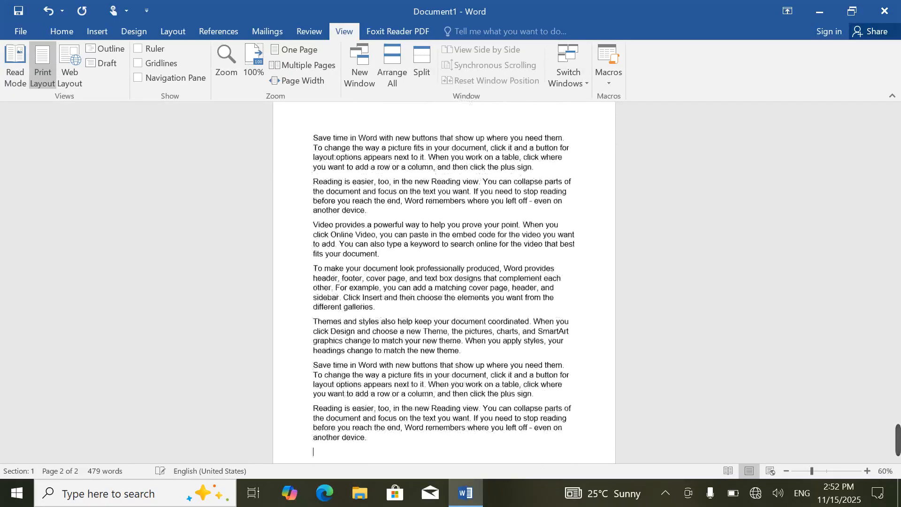
pyautogui.hotkey('ctrl', 'a')
pyautogui.scroll(10, 375, 235)
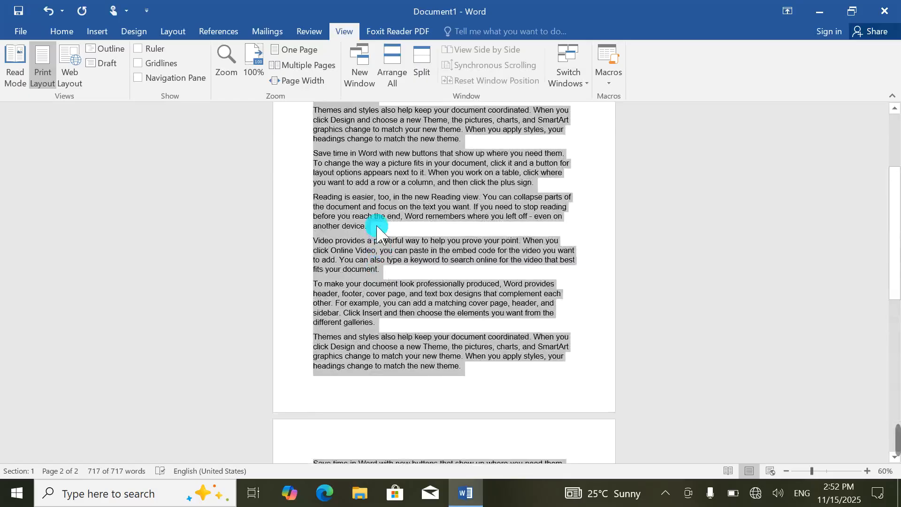
pyautogui.click(374, 217)
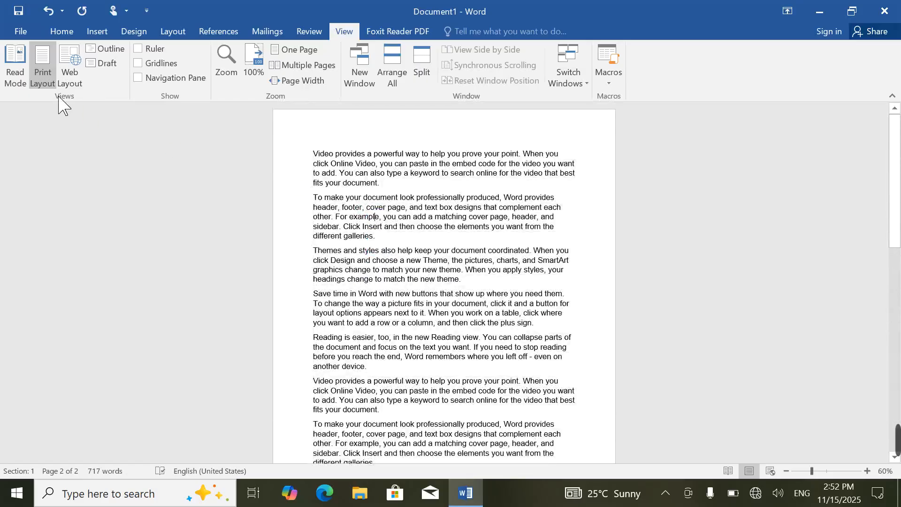
# Step: Return to Read Mode and set the Column Width to Narrow
pyautogui.click(4, 70)
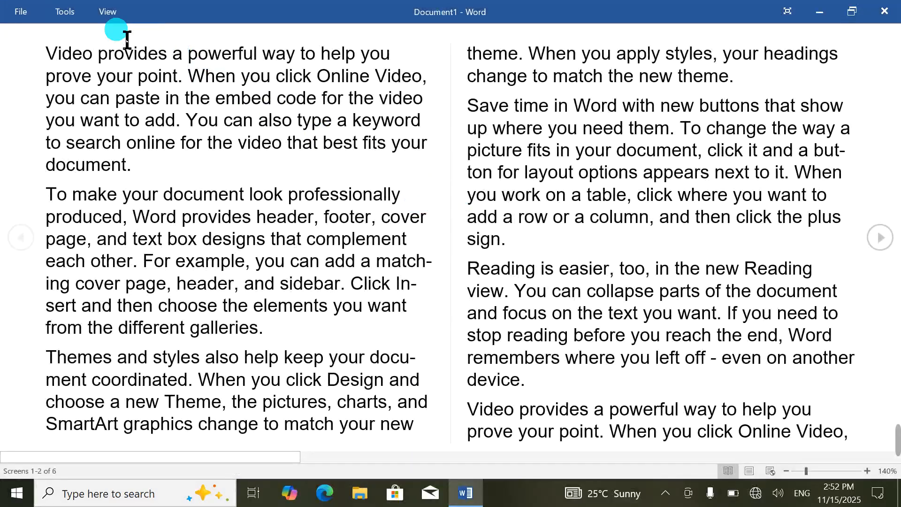
pyautogui.click(106, 10)
pyautogui.moveTo(192, 131)
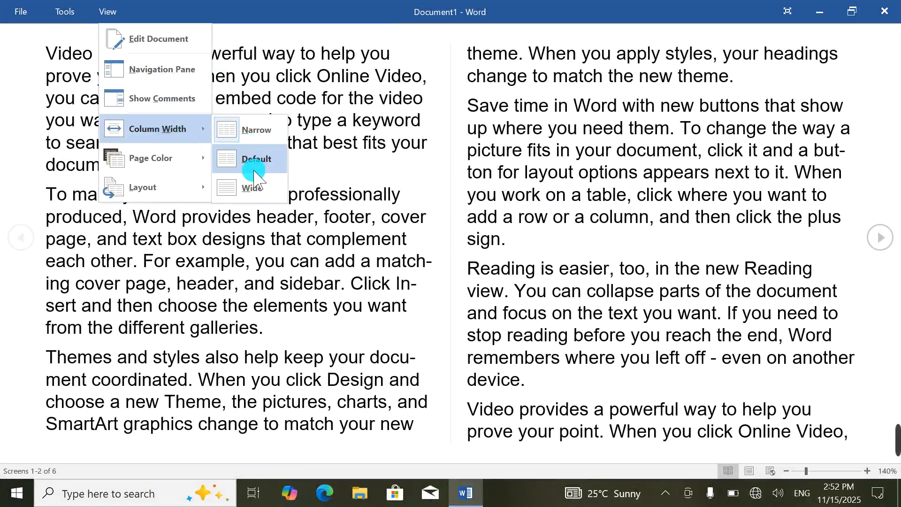
pyautogui.click(247, 133)
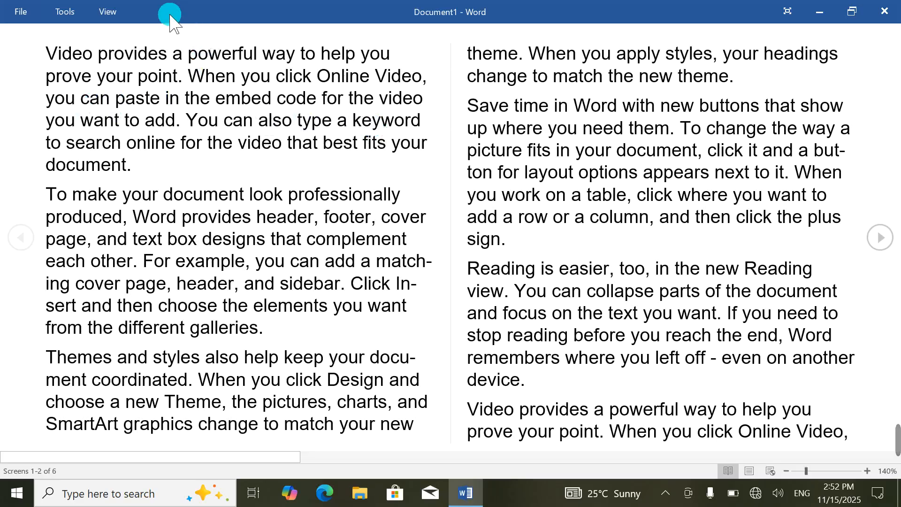
# Step: Switch to Print Layout and back to Read Mode, and set the Column Width to Default
pyautogui.click(108, 14)
pyautogui.click(141, 38)
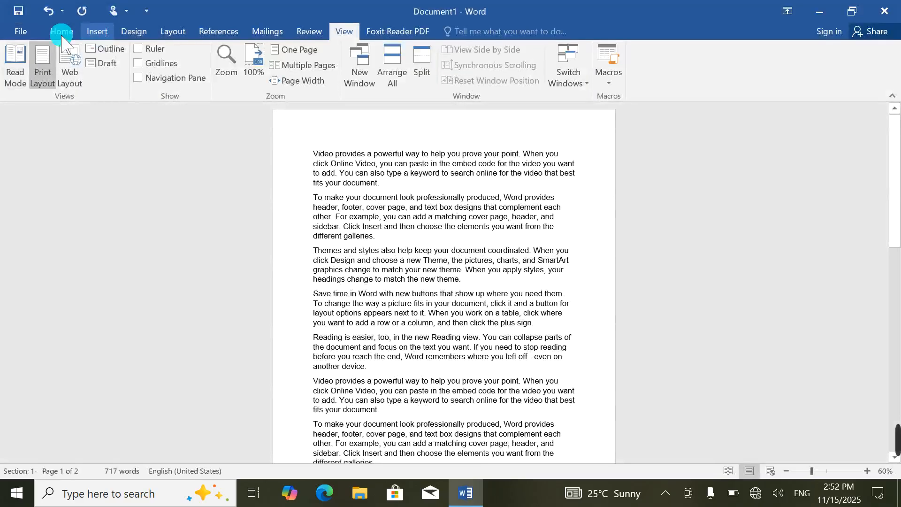
pyautogui.click(14, 62)
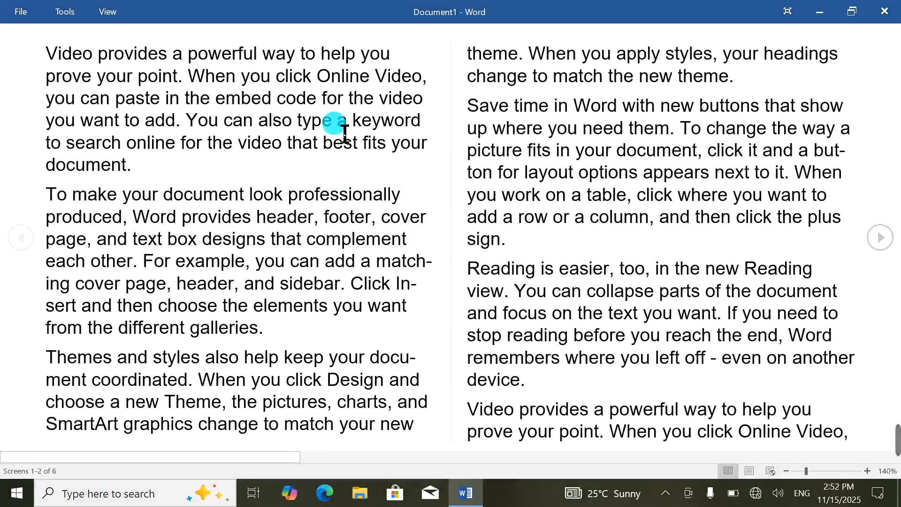
pyautogui.click(105, 21)
pyautogui.click(151, 131)
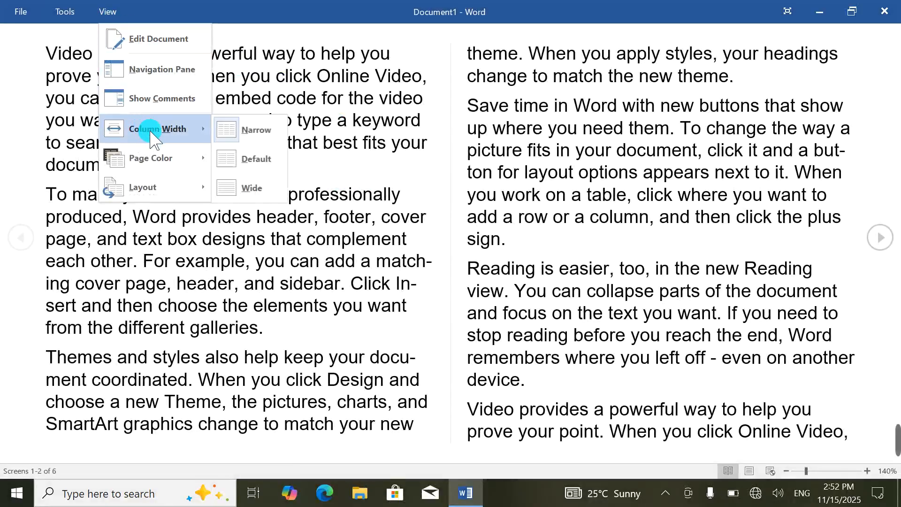
pyautogui.click(256, 159)
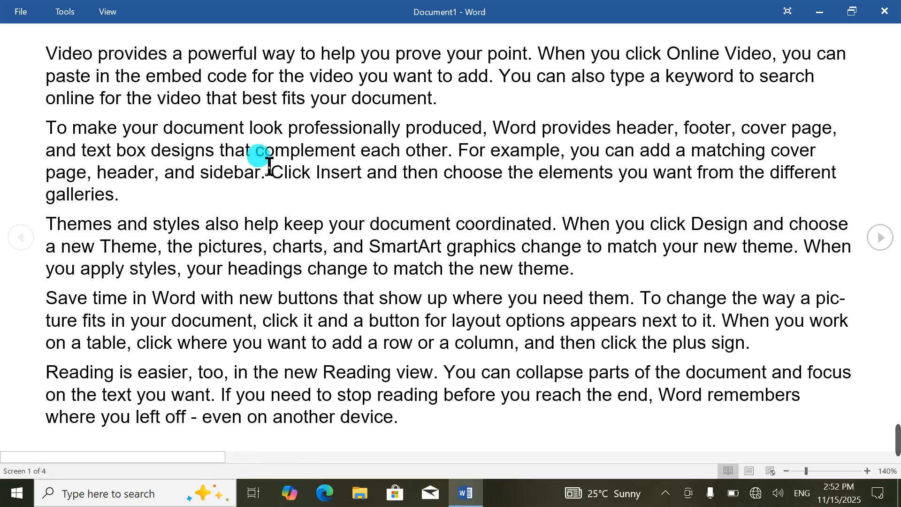
# Step: Try the Wide column width and set the Column Width back to Narrow
pyautogui.click(111, 18)
pyautogui.click(155, 130)
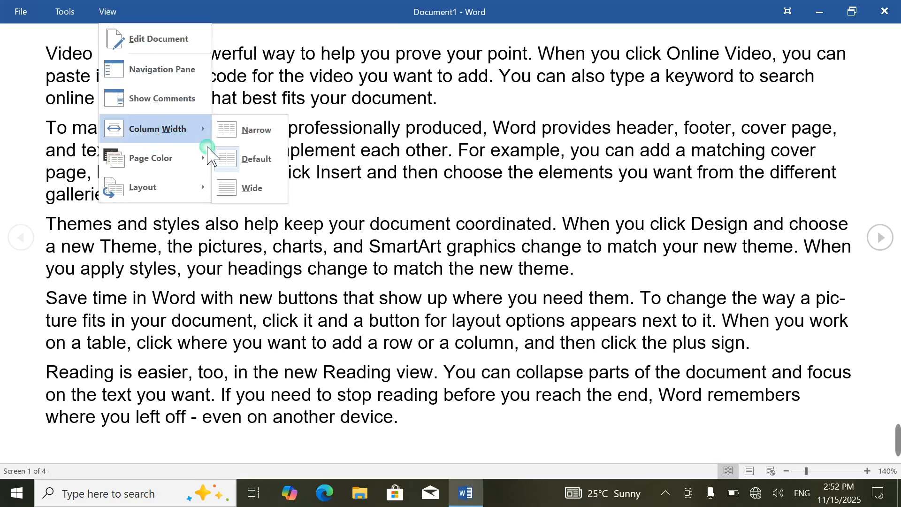
pyautogui.click(261, 189)
pyautogui.click(108, 11)
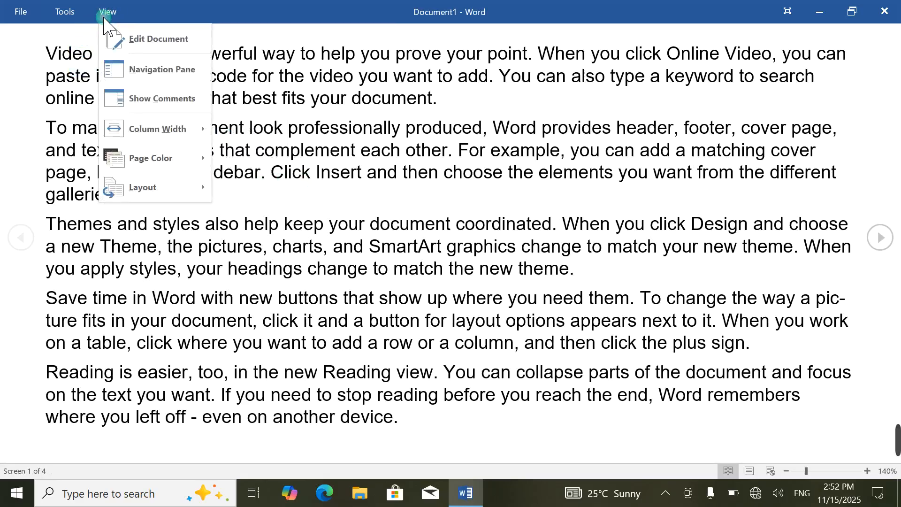
pyautogui.click(245, 123)
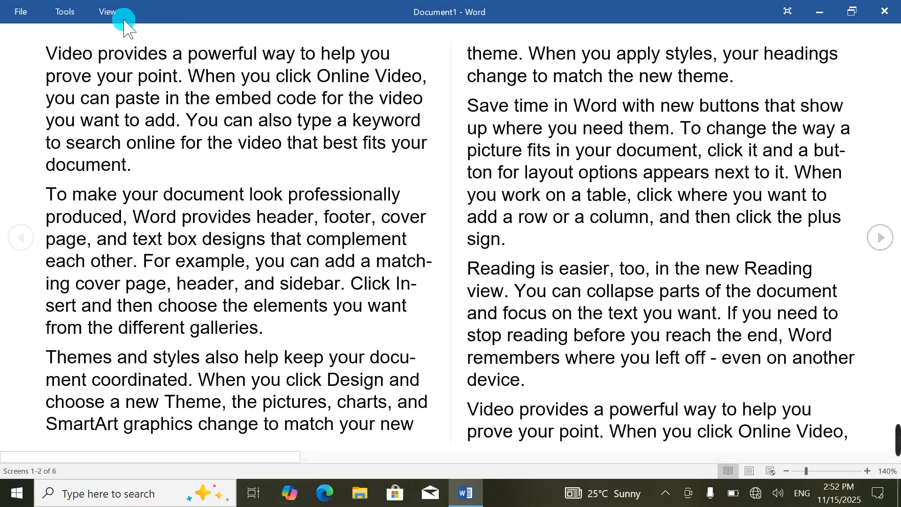
# Step: Set the Read Mode page color to Sepia
pyautogui.click(107, 11)
pyautogui.click(183, 158)
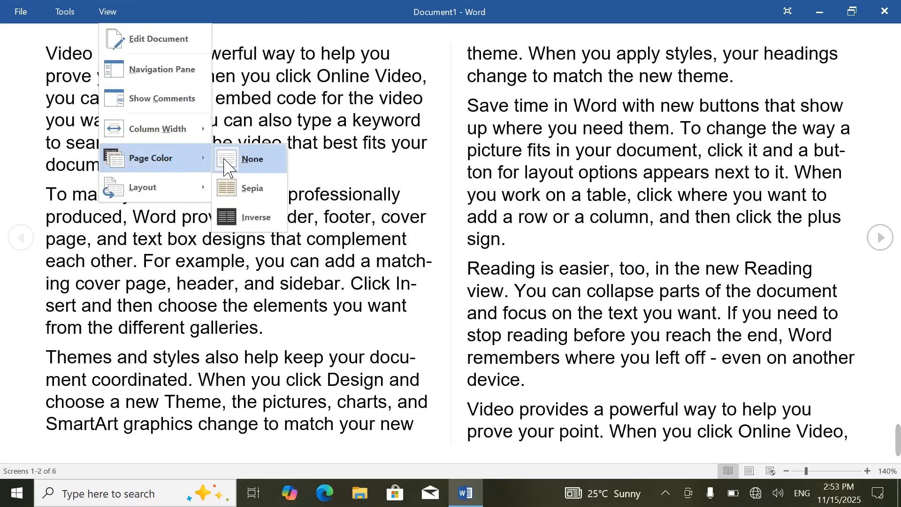
pyautogui.click(252, 162)
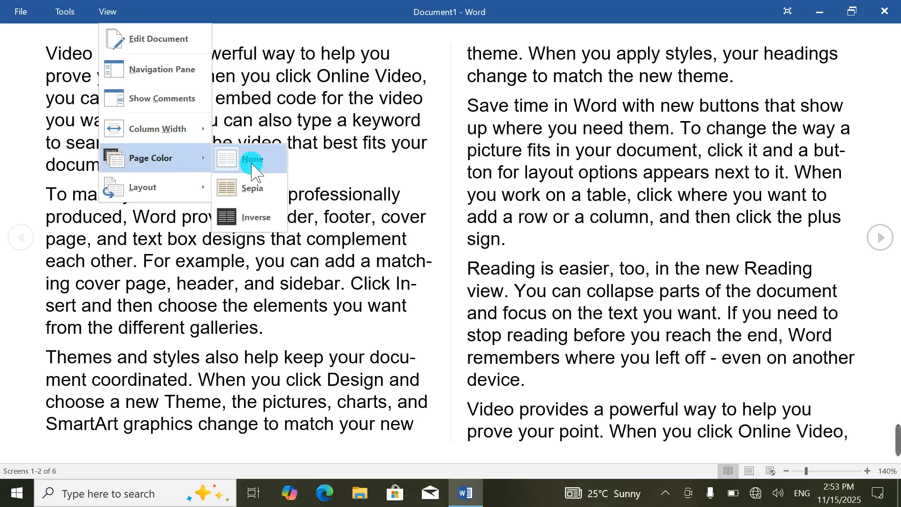
pyautogui.click(253, 188)
# Step: Set the Read Mode page color to Inverse and page forward to the end of the document
pyautogui.click(109, 12)
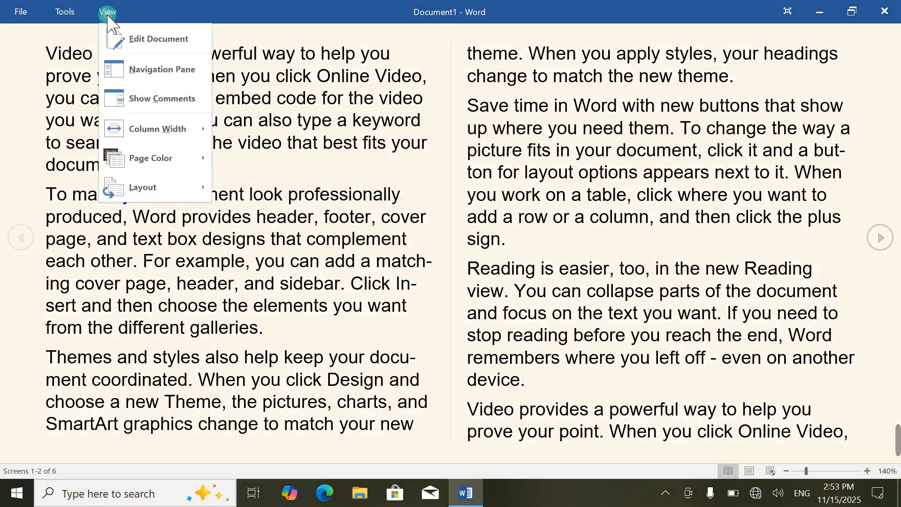
pyautogui.click(183, 158)
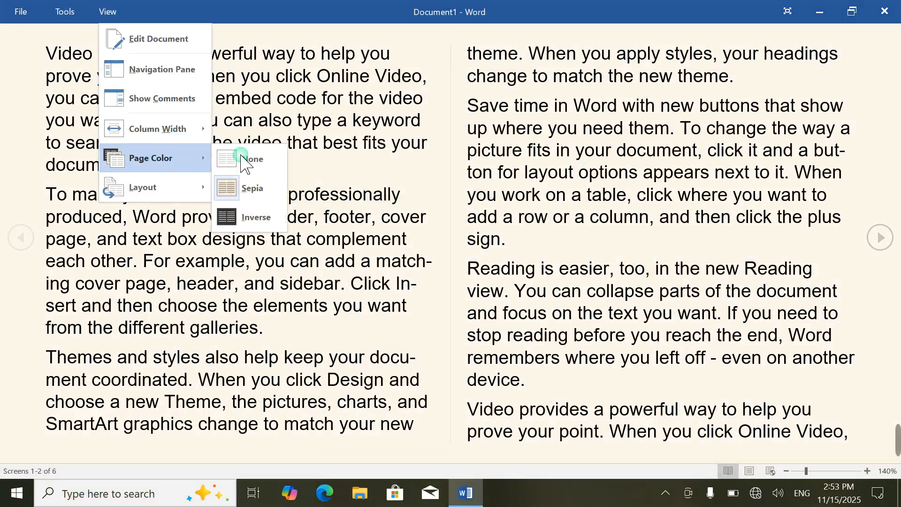
pyautogui.click(253, 218)
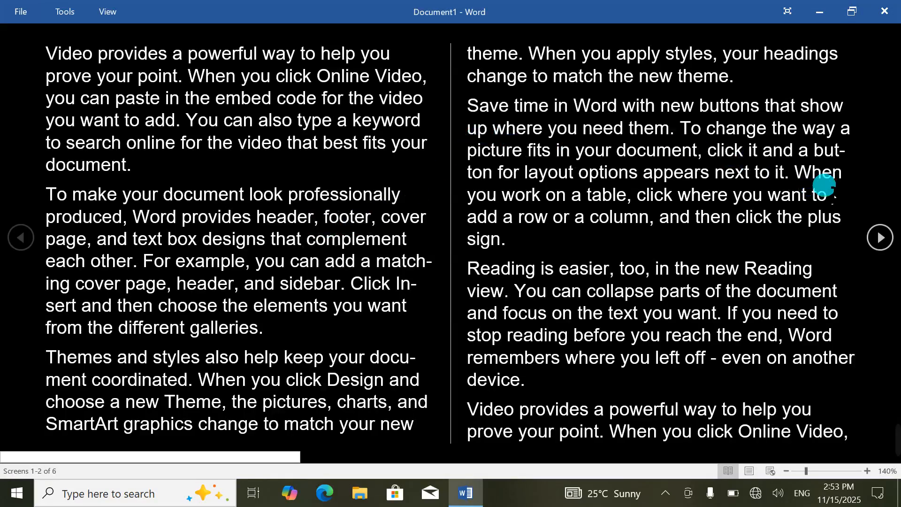
pyautogui.click(880, 237)
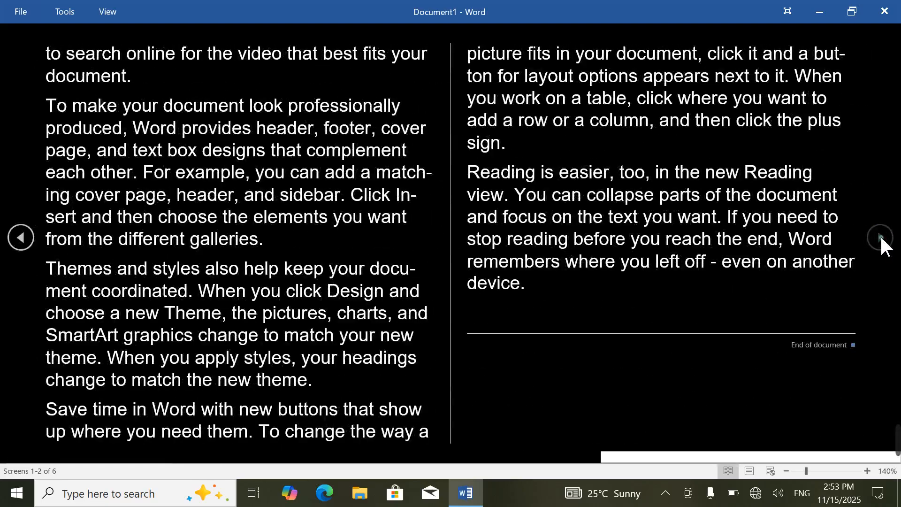
# Step: Set the Read Mode layout to Column Layout and go back to the beginning of the document
pyautogui.click(107, 12)
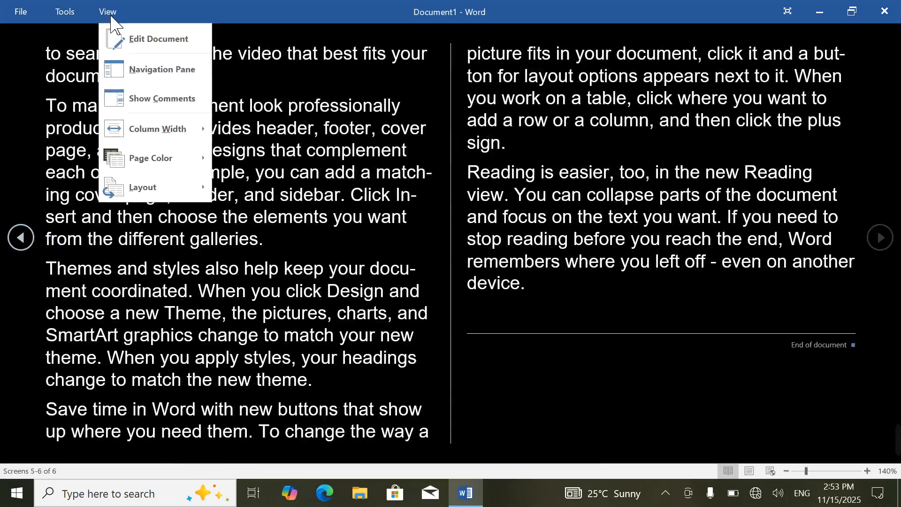
pyautogui.moveTo(179, 184)
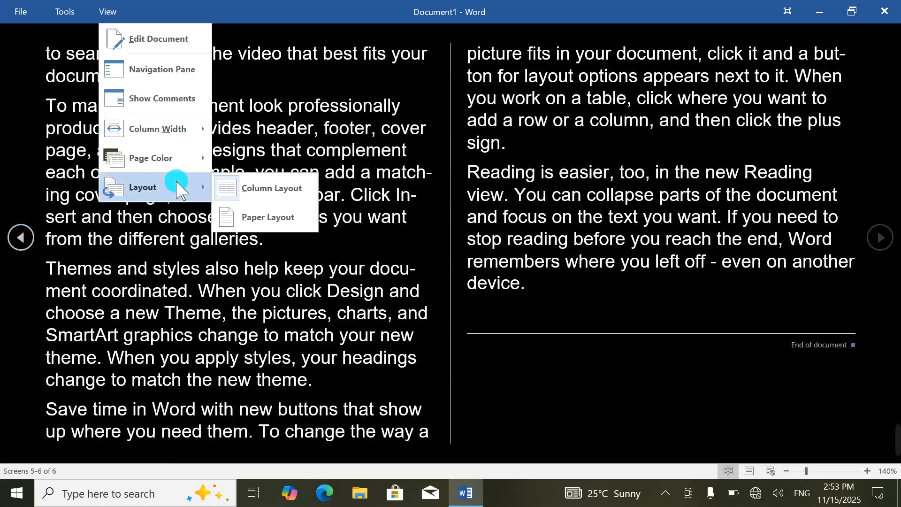
pyautogui.click(270, 189)
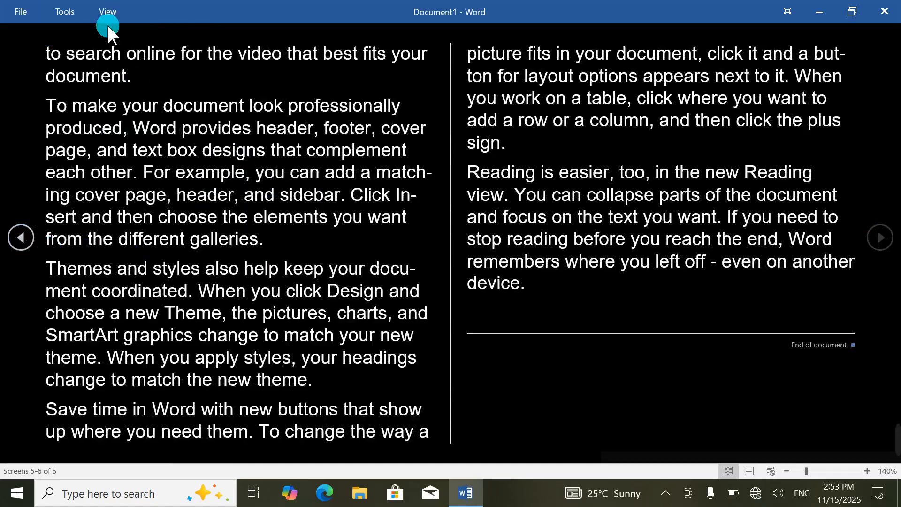
pyautogui.moveTo(709, 455); pyautogui.dragTo(206, 270)
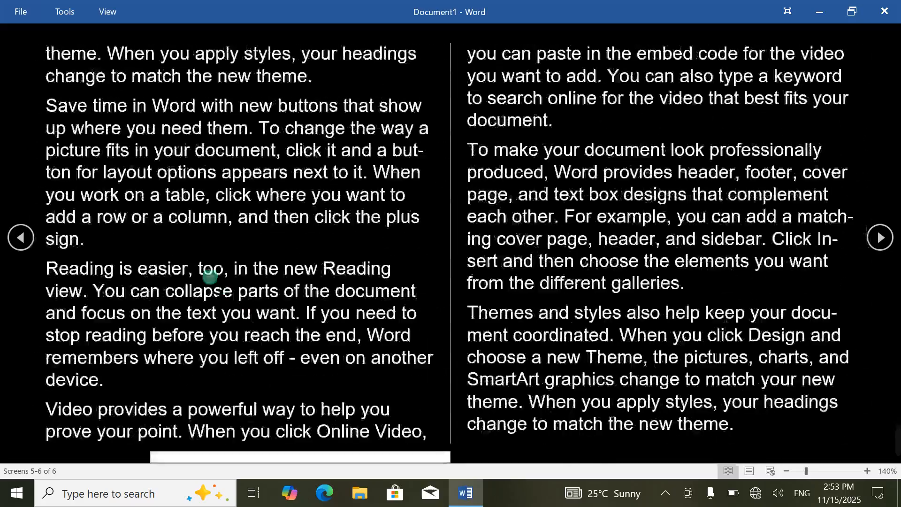
pyautogui.click(107, 11)
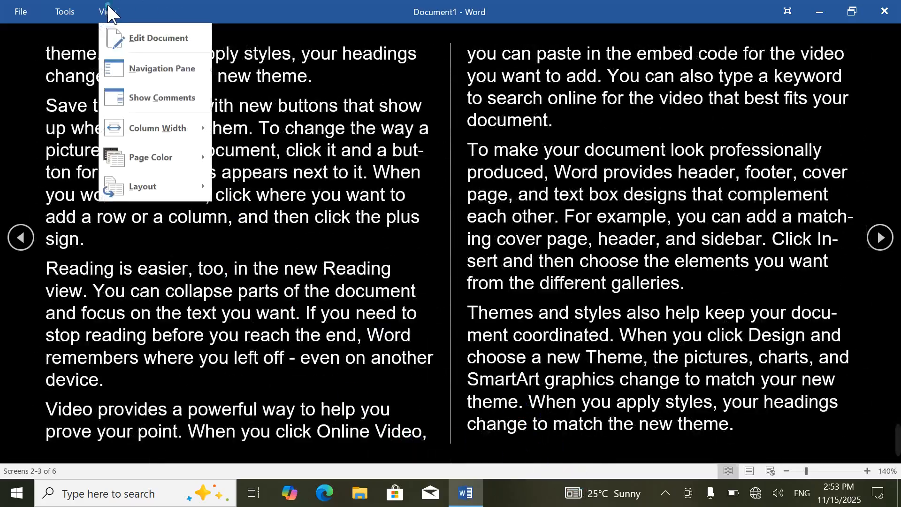
pyautogui.click(361, 461)
pyautogui.moveTo(379, 459); pyautogui.dragTo(28, 335)
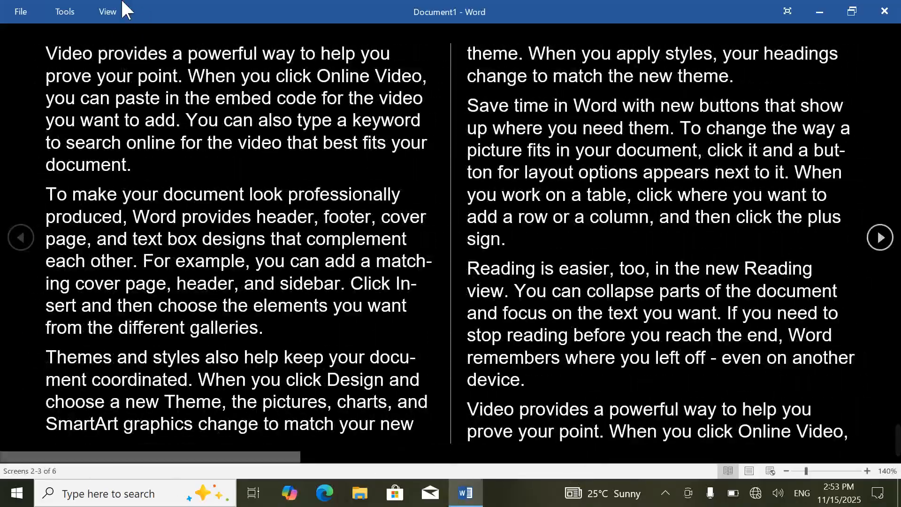
# Step: Change the Read Mode layout to Paper Layout and return to editing the document
pyautogui.click(108, 11)
pyautogui.moveTo(132, 187)
pyautogui.click(245, 217)
pyautogui.scroll(2, 412, 186)
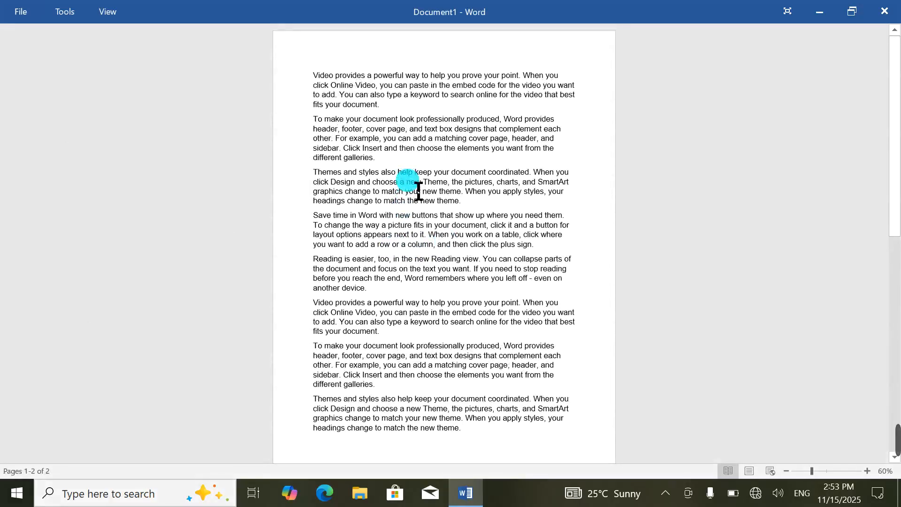
pyautogui.click(113, 10)
pyautogui.click(132, 37)
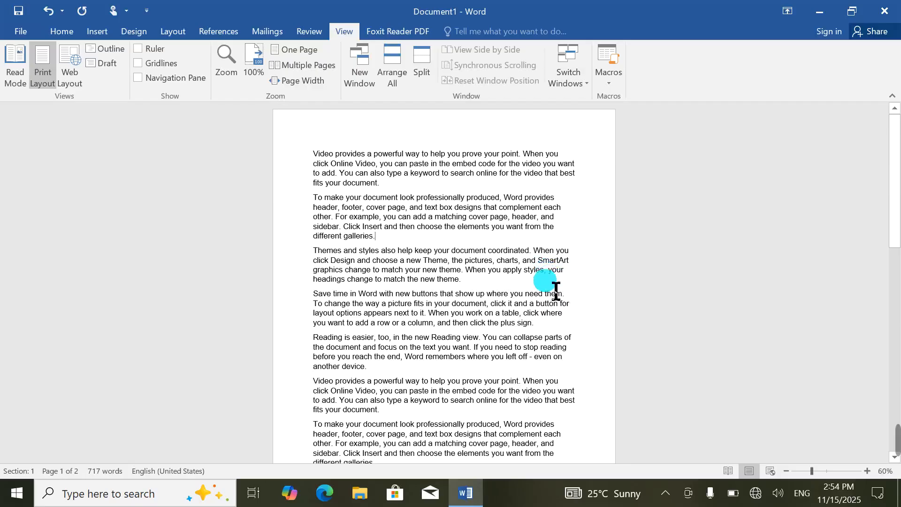
# Step: Switch the document to Web Layout and look through the sample text from start to end
pyautogui.click(68, 70)
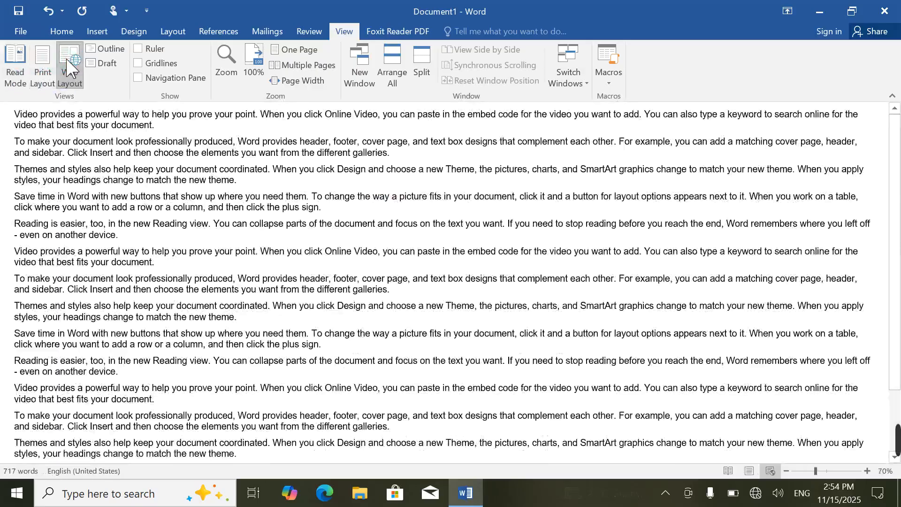
pyautogui.scroll(-3, 469, 263)
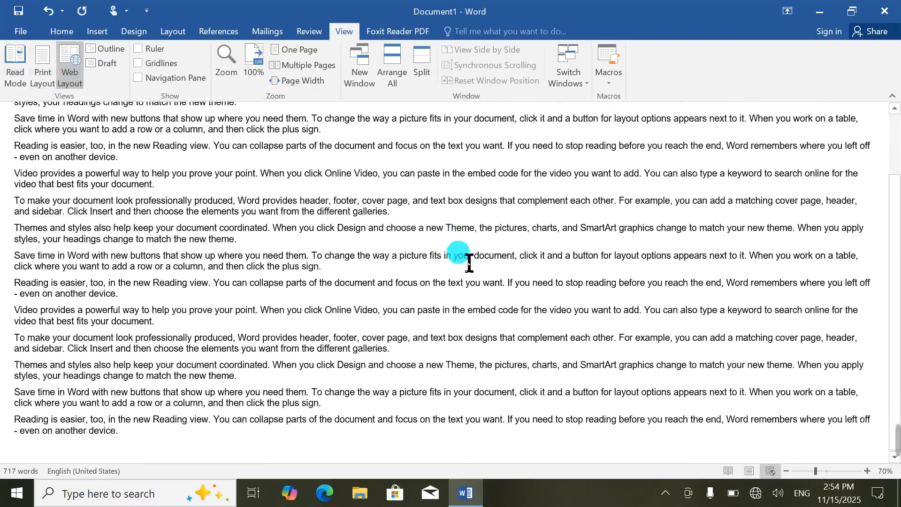
pyautogui.scroll(3, 470, 263)
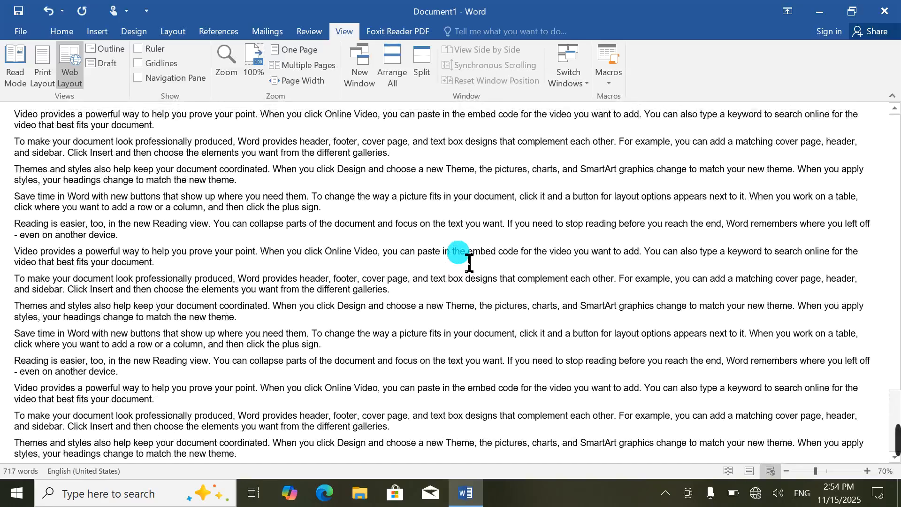
pyautogui.scroll(-3, 469, 263)
pyautogui.scroll(3, 469, 262)
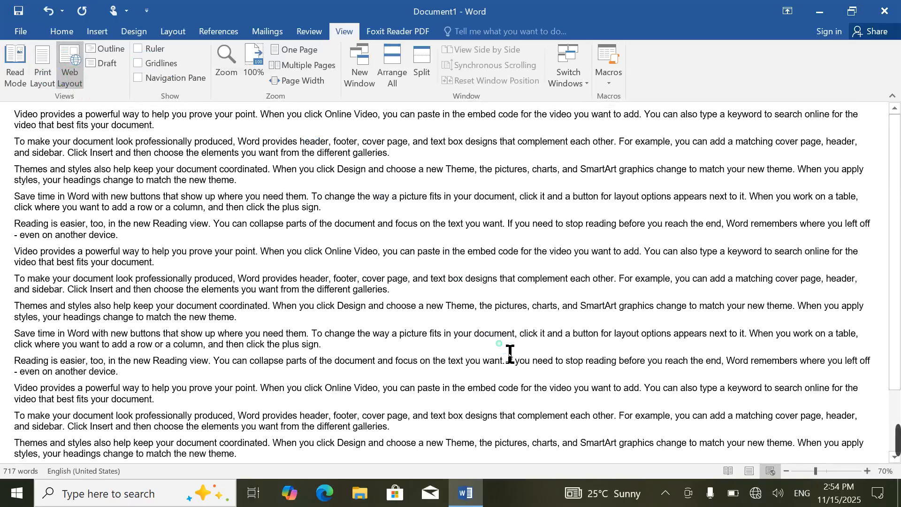
pyautogui.tripleClick(534, 350)
pyautogui.doubleClick(410, 279)
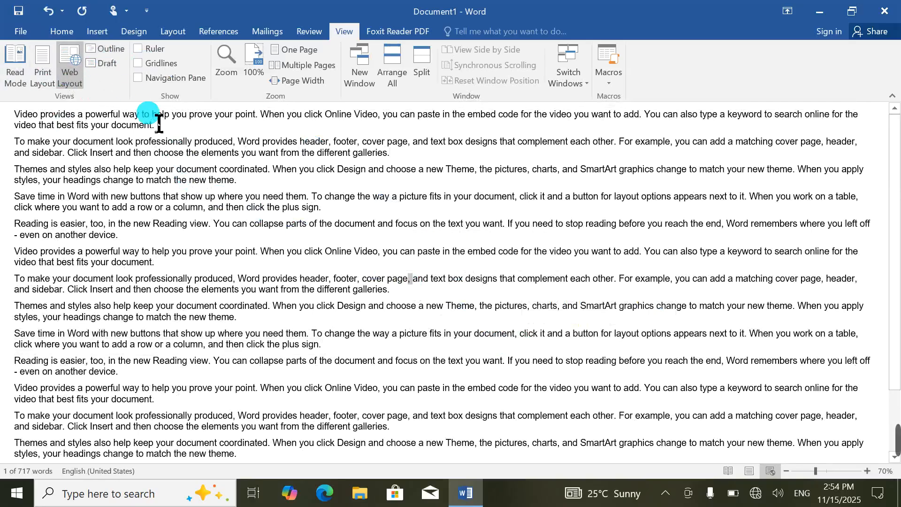
# Step: Switch the document to Outline view and delete all of its text
pyautogui.click(41, 64)
pyautogui.click(105, 48)
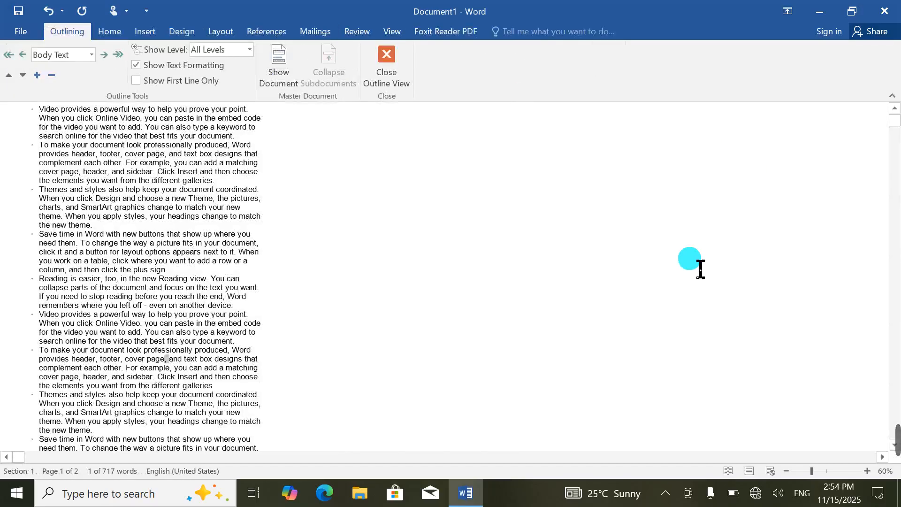
pyautogui.hotkey('ctrl', 'a')
pyautogui.press('Delete')
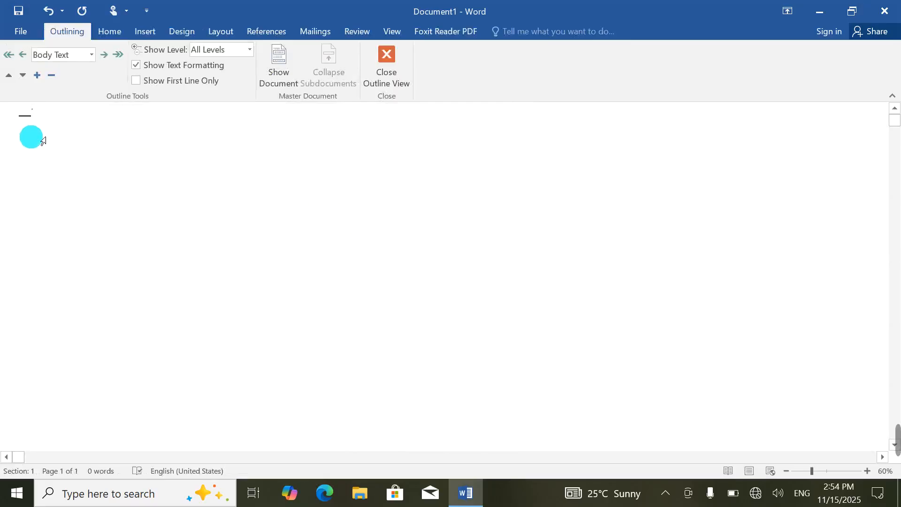
# Step: Enter WinWord as a Level 1 heading and generate sample Body Text beneath it with =rand()
pyautogui.click(64, 55)
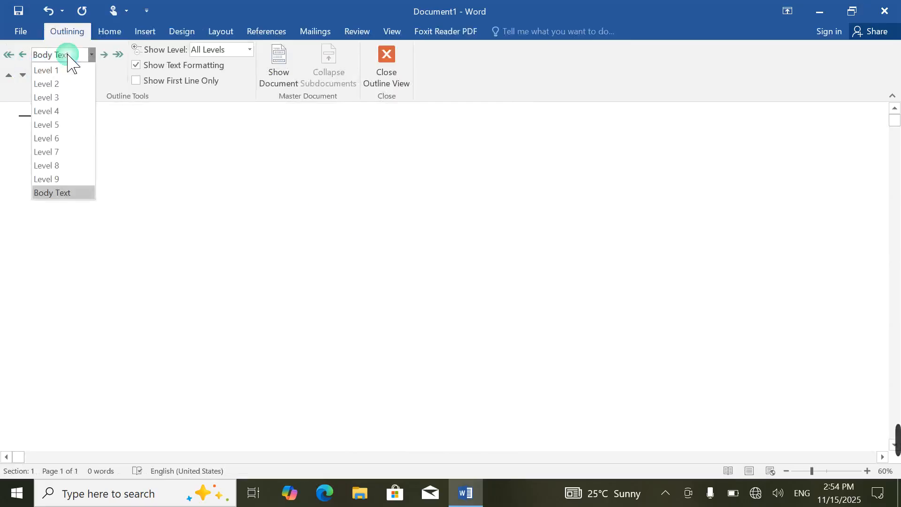
pyautogui.click(64, 71)
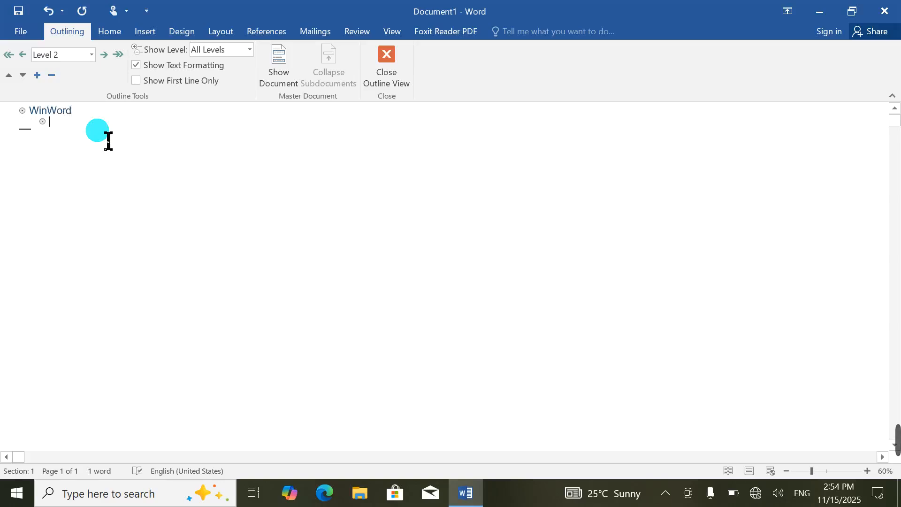
pyautogui.click(91, 55)
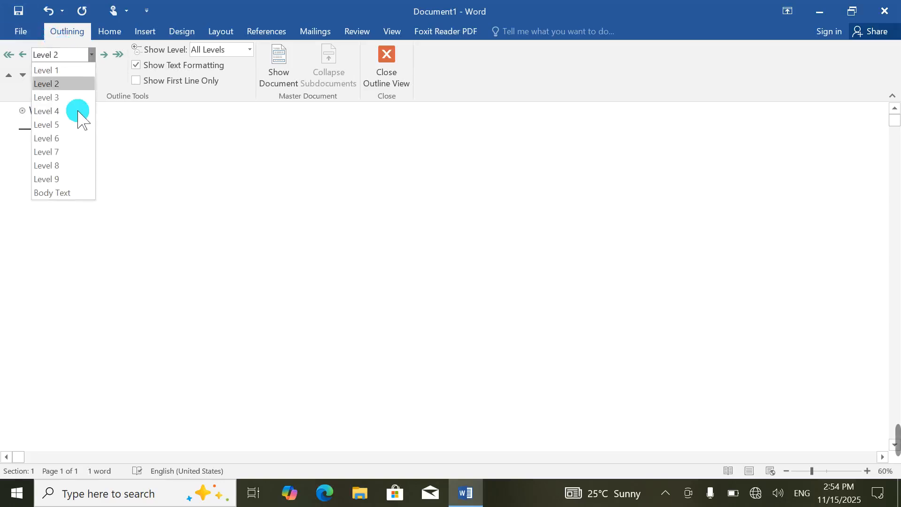
pyautogui.click(58, 193)
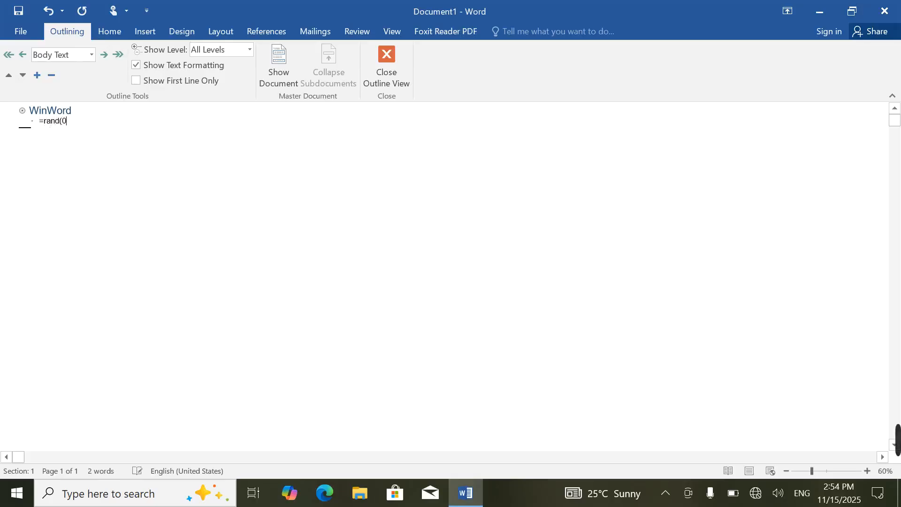
pyautogui.press('Return')
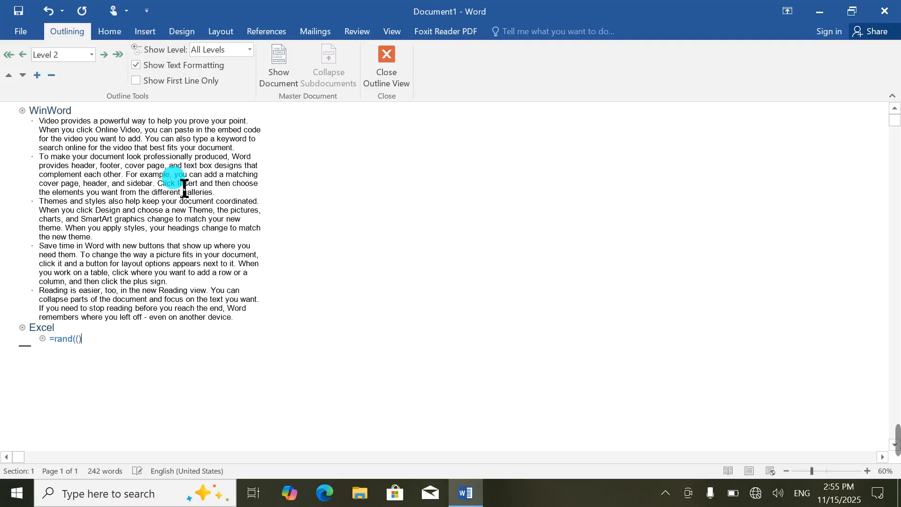
# Step: Generate sample paragraphs under an Excel heading with the rand function and set them to Body Text
pyautogui.press('Return')
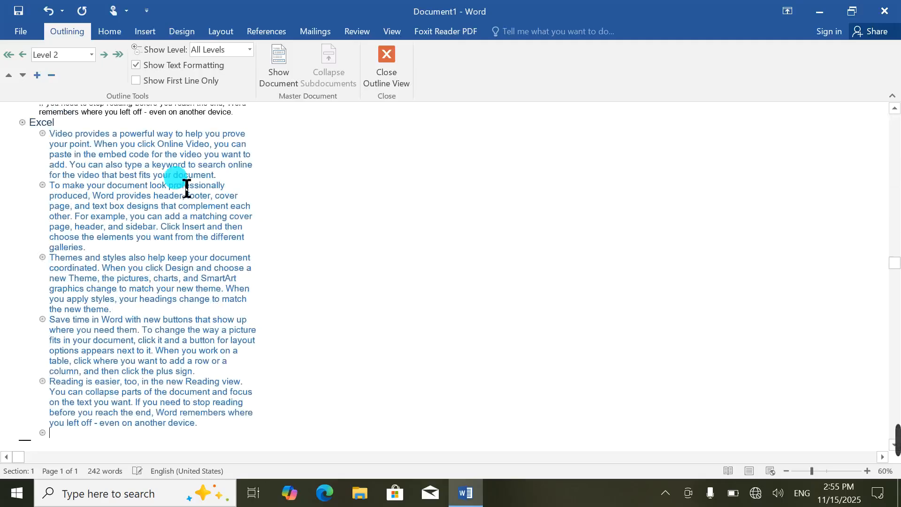
pyautogui.moveTo(200, 439); pyautogui.dragTo(12, 138)
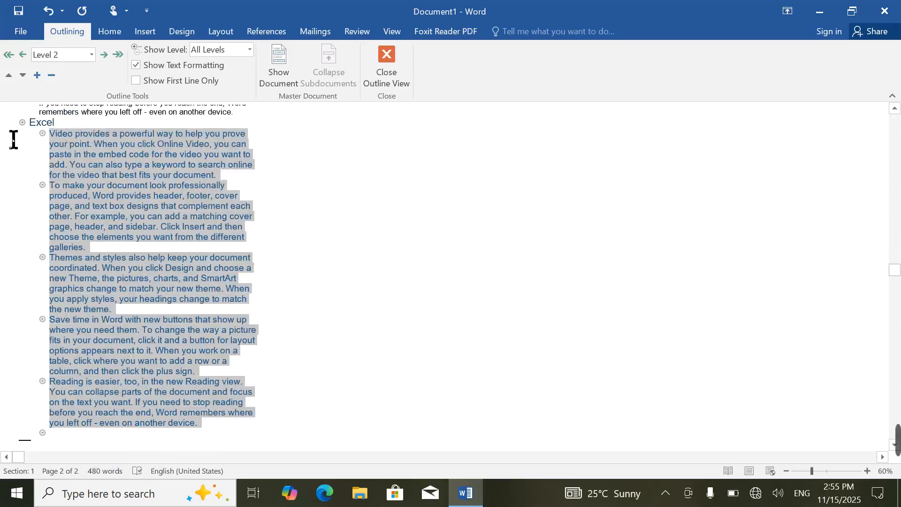
pyautogui.click(88, 55)
pyautogui.click(70, 190)
pyautogui.scroll(8, 161, 258)
pyautogui.click(87, 256)
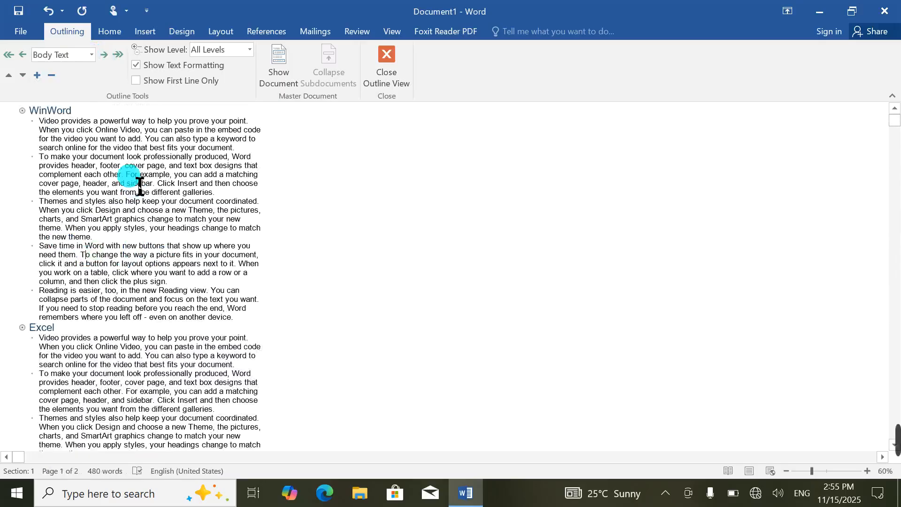
# Step: Select the whole Excel section and move it up above the WinWord section
pyautogui.click(23, 328)
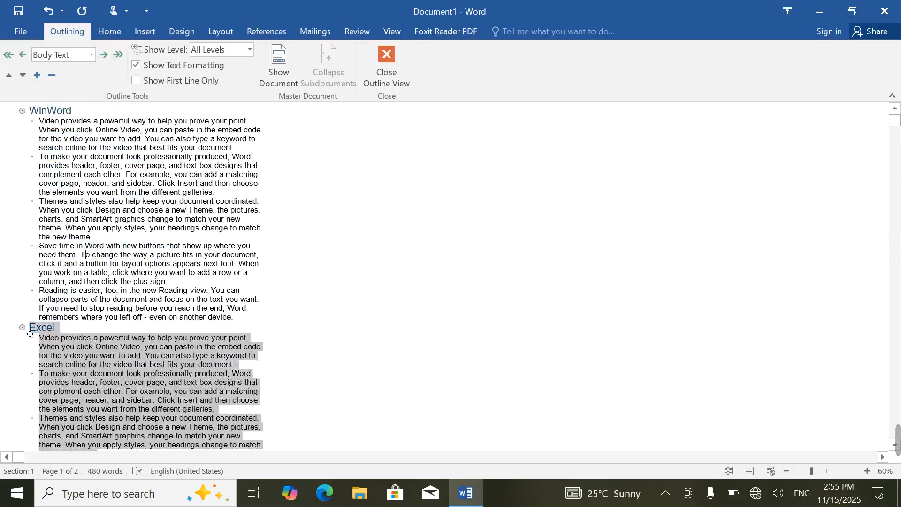
pyautogui.click(8, 75)
pyautogui.click(8, 75)
pyautogui.click(8, 75)
pyautogui.click(8, 75)
pyautogui.click(8, 75)
pyautogui.click(8, 75)
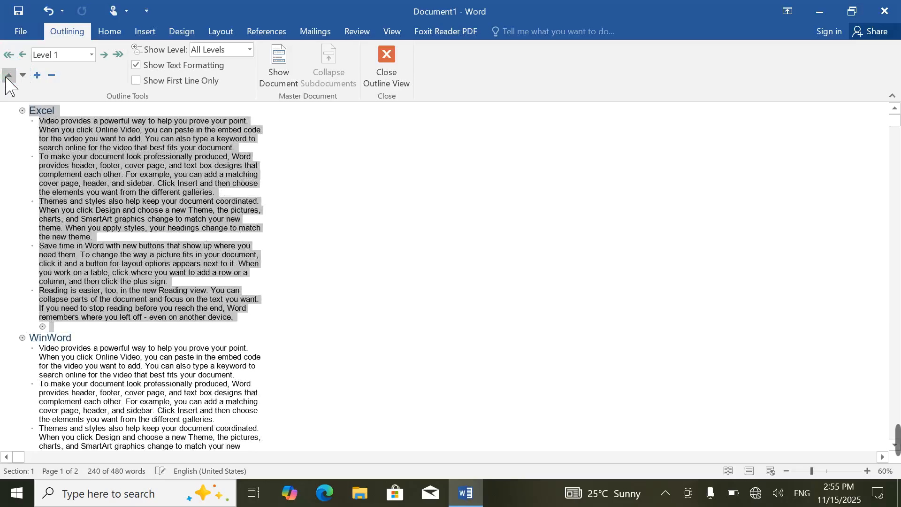
# Step: Move the selected Excel section back down below the WinWord section
pyautogui.click(23, 75)
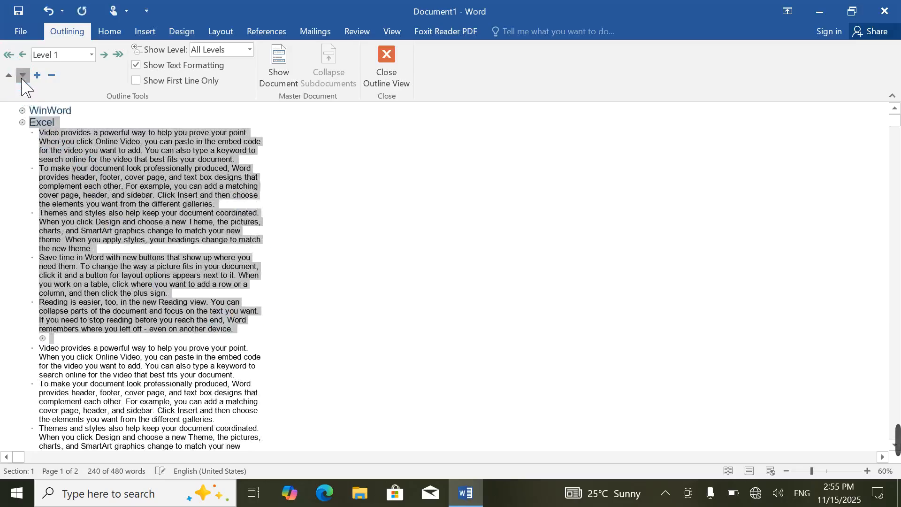
pyautogui.click(23, 75)
pyautogui.click(22, 75)
pyautogui.click(23, 75)
pyautogui.click(23, 75)
pyautogui.click(23, 75)
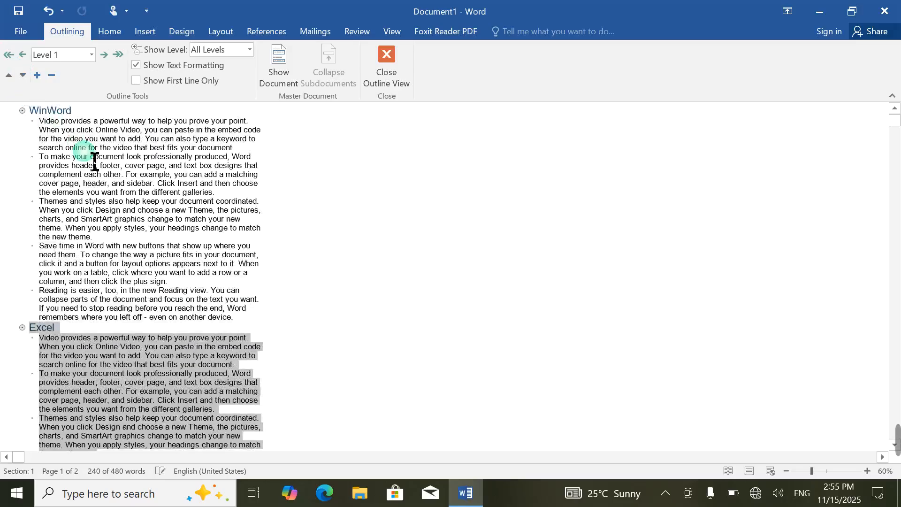
# Step: Select the whole WinWord section and move it down below the Excel section
pyautogui.click(23, 110)
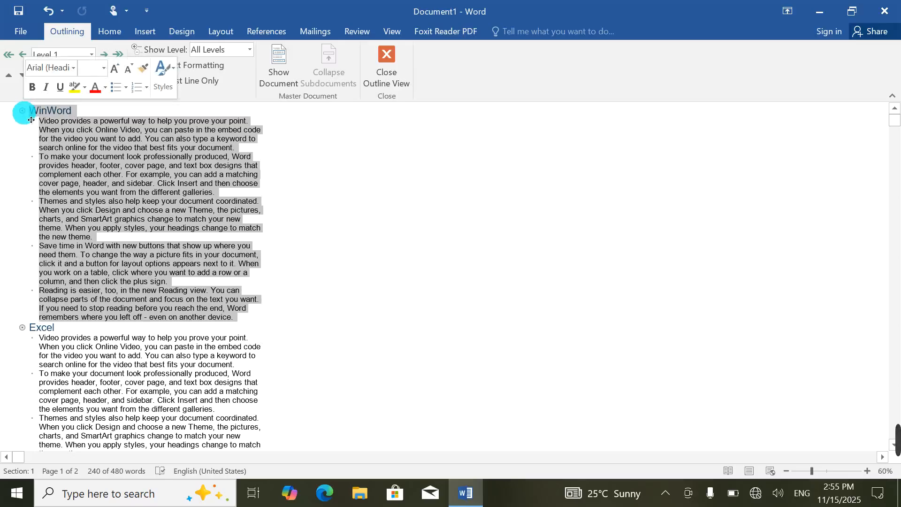
pyautogui.click(23, 75)
pyautogui.click(22, 75)
pyautogui.click(23, 75)
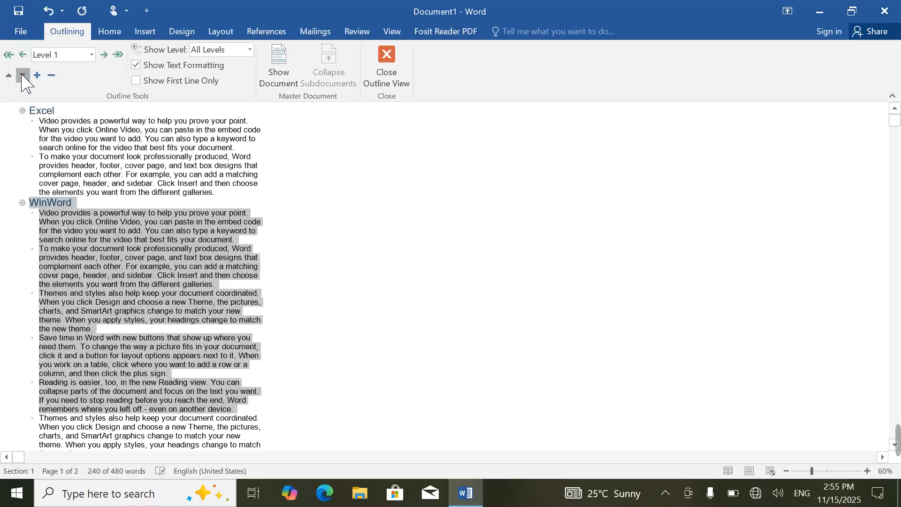
pyautogui.click(22, 75)
pyautogui.click(22, 75)
pyautogui.click(22, 76)
pyautogui.click(23, 75)
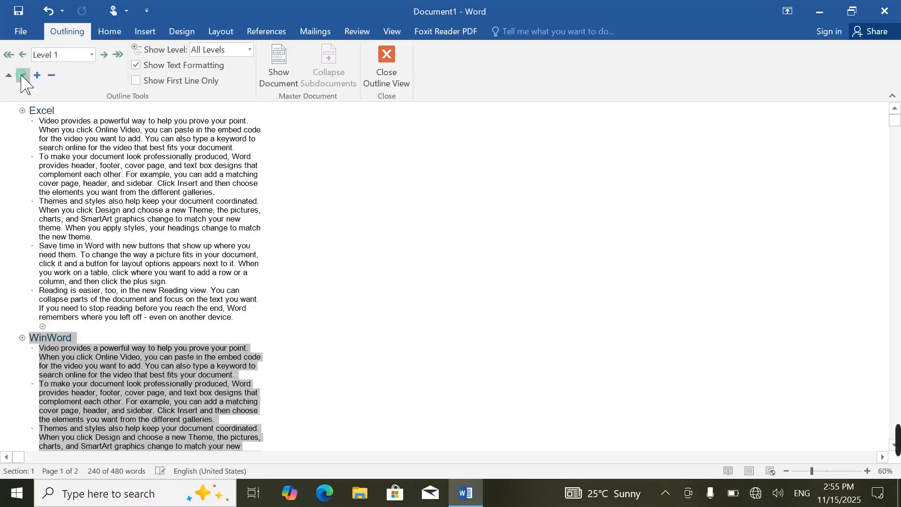
# Step: Move the selected WinWord section back up above the Excel section
pyautogui.click(9, 75)
pyautogui.click(8, 75)
pyautogui.click(8, 75)
pyautogui.click(9, 75)
pyautogui.click(8, 75)
pyautogui.click(9, 75)
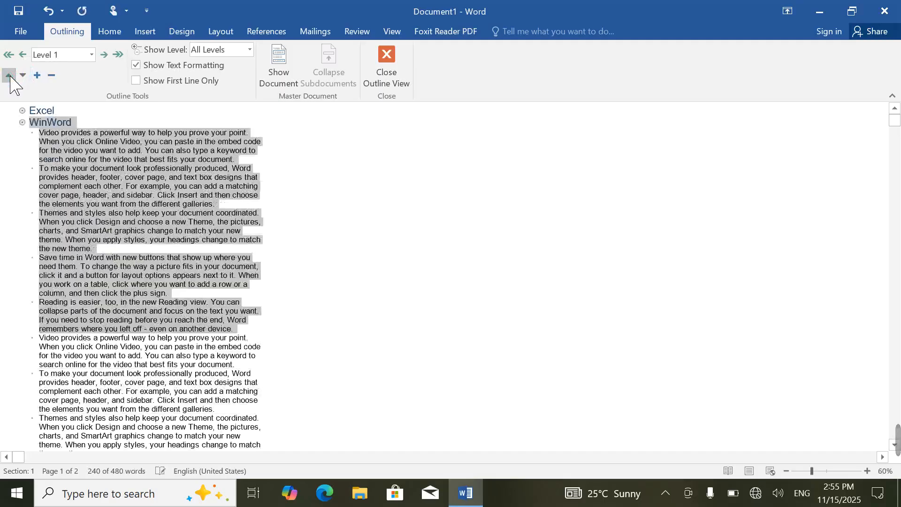
pyautogui.click(8, 75)
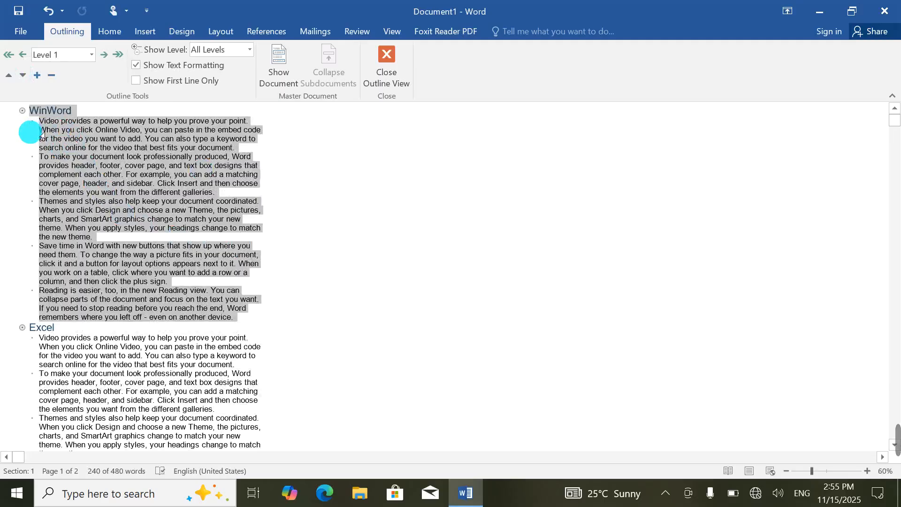
# Step: Collapse the WinWord heading in the outline so its body text is hidden
pyautogui.click(32, 121)
pyautogui.click(22, 110)
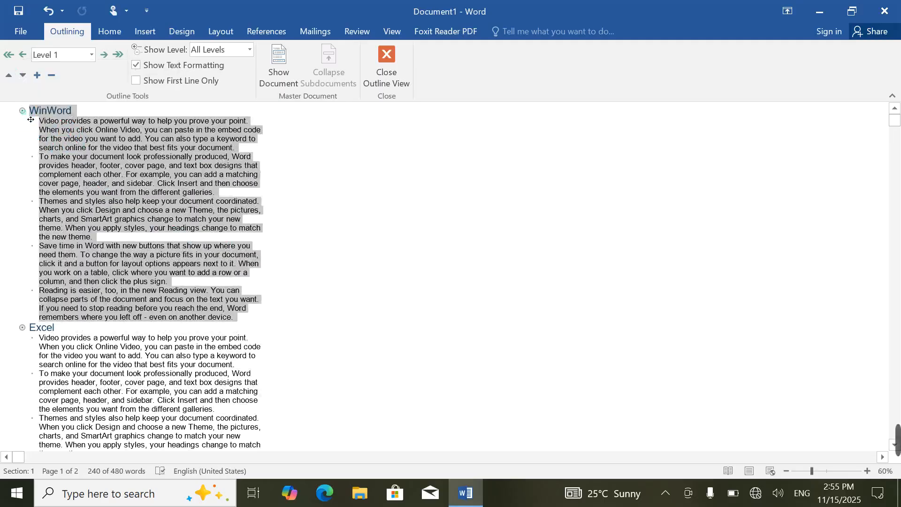
pyautogui.click(39, 110)
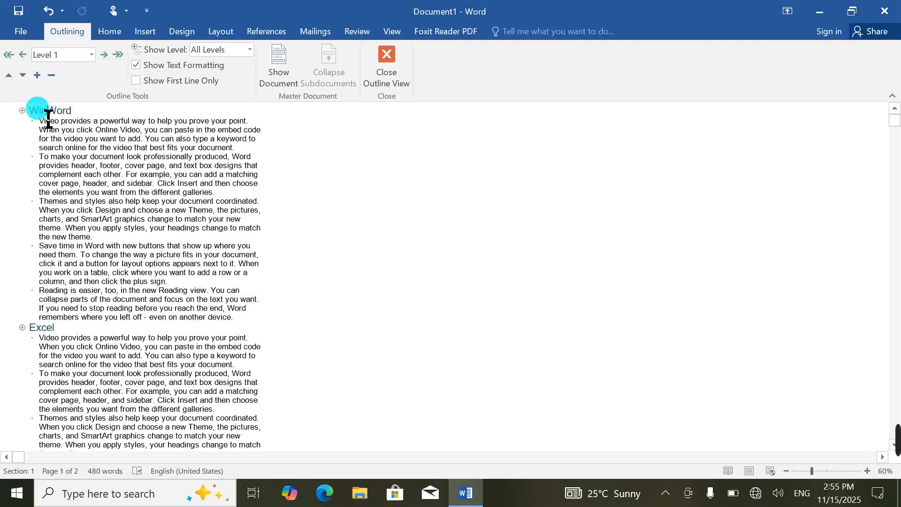
pyautogui.click(51, 75)
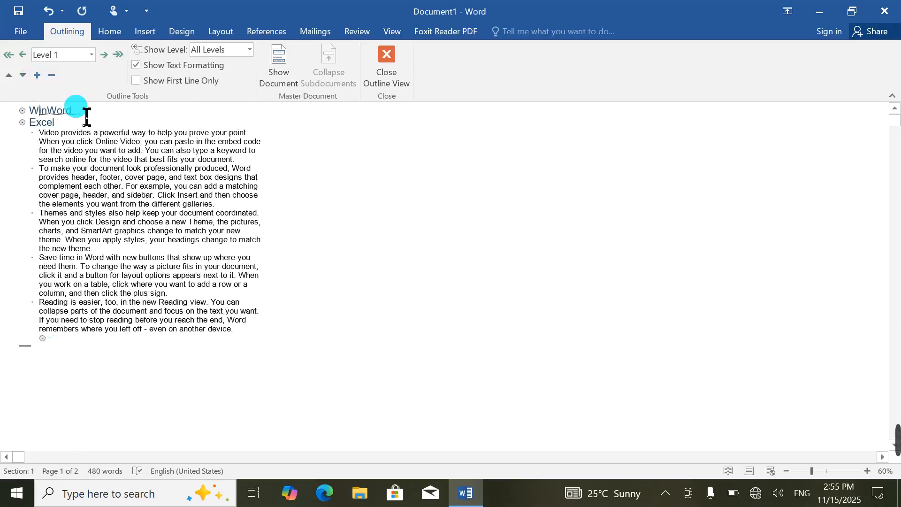
# Step: Collapse the Excel heading, and expand both the Excel and WinWord headings to show their body text
pyautogui.click(51, 75)
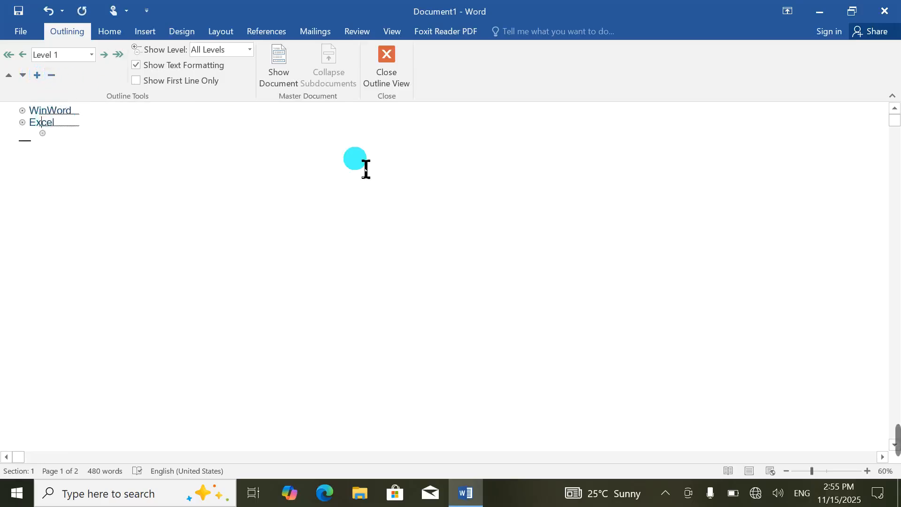
pyautogui.click(37, 76)
pyautogui.click(56, 111)
pyautogui.click(37, 76)
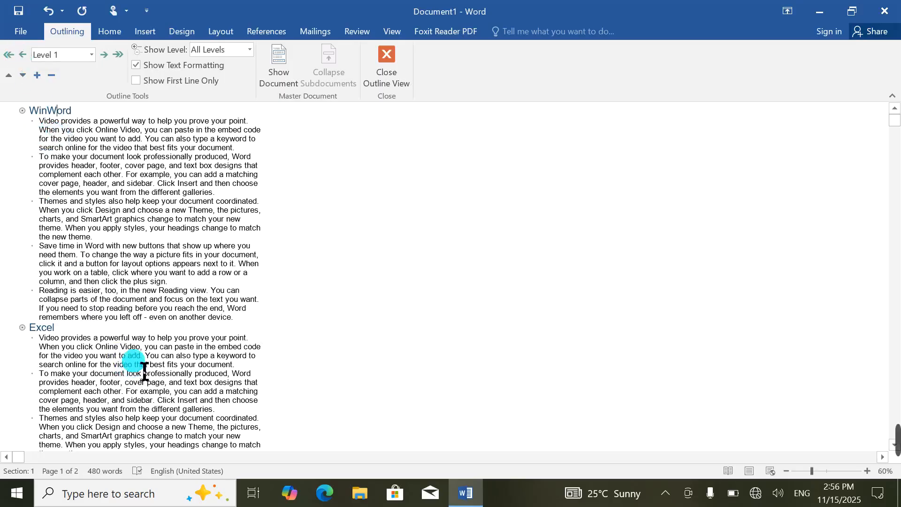
# Step: Promote the empty last paragraph below the Excel section to Level 1 in the outline
pyautogui.scroll(-8, 143, 371)
pyautogui.click(78, 322)
pyautogui.click(20, 65)
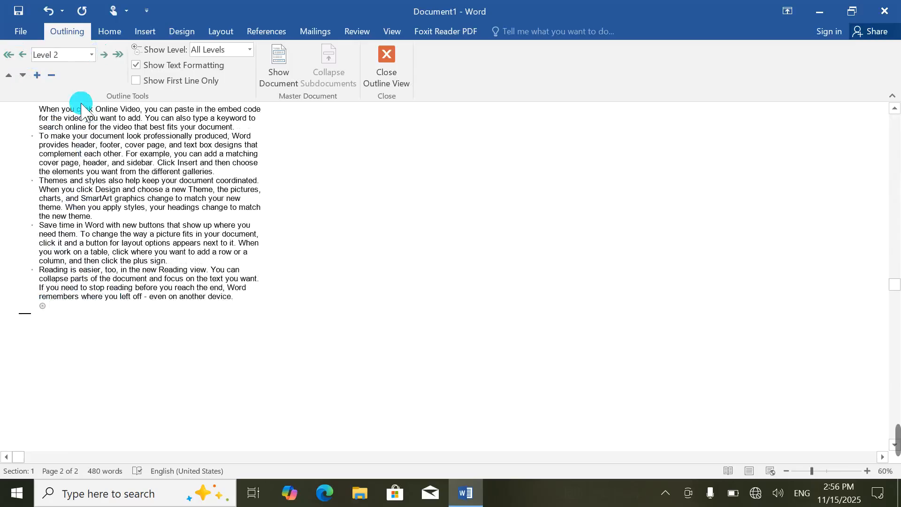
pyautogui.click(117, 55)
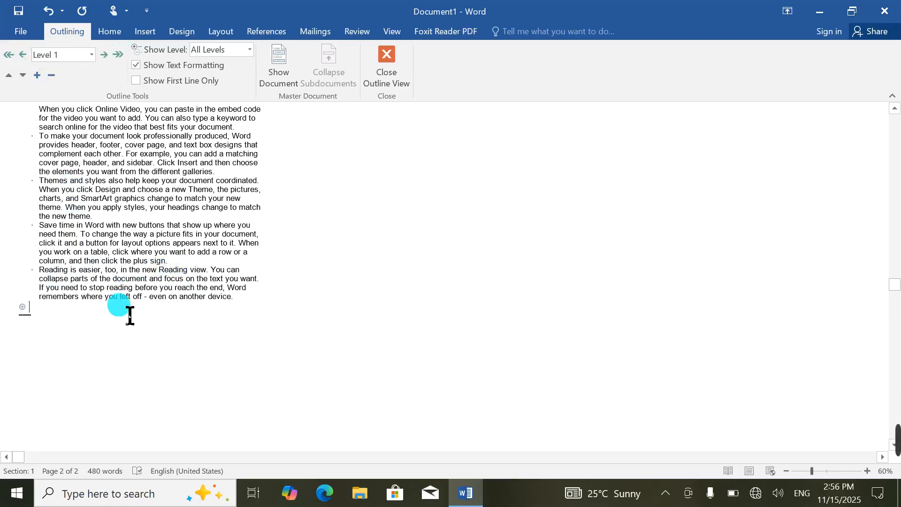
# Step: Limit the outline display to Level 1 headings
pyautogui.scroll(1, 132, 295)
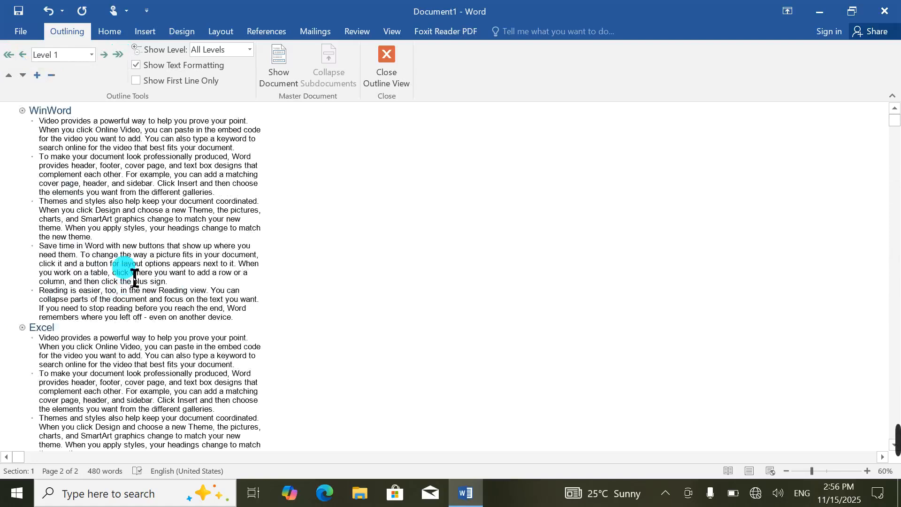
pyautogui.click(216, 51)
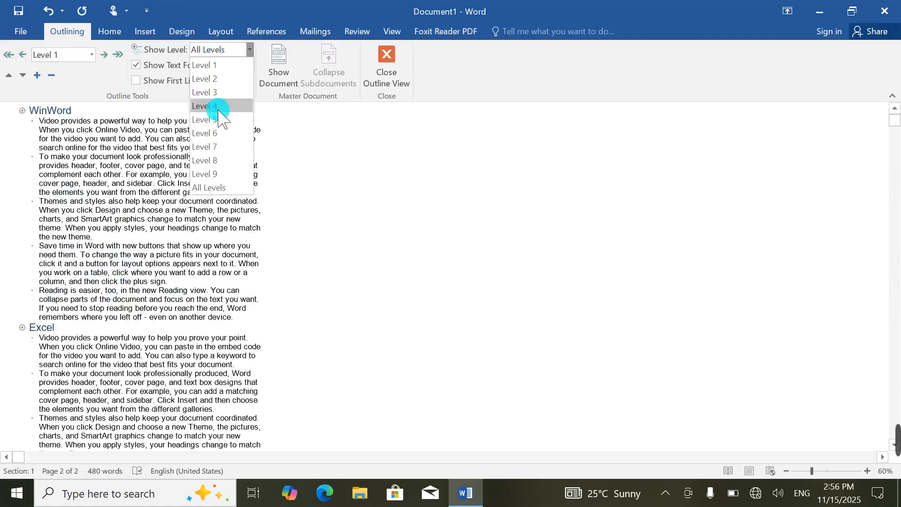
pyautogui.click(205, 65)
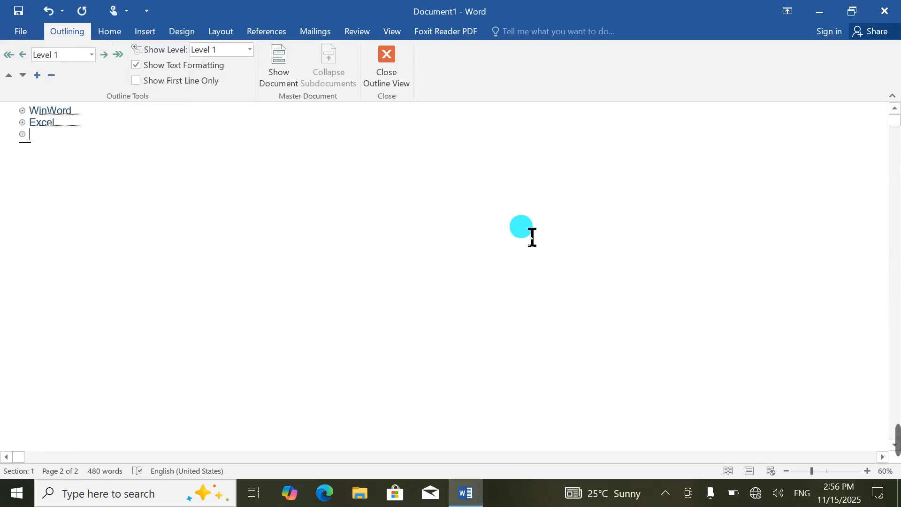
pyautogui.moveTo(895, 435)
pyautogui.click(593, 444)
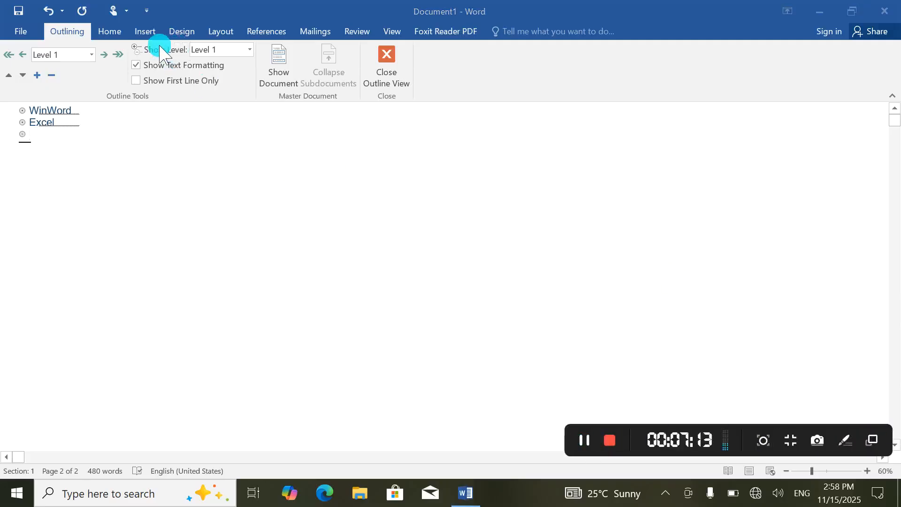
# Step: Set the outline's displayed level to Level 2, and switch it to All Levels to show the full text
pyautogui.click(204, 46)
pyautogui.click(208, 52)
pyautogui.click(221, 74)
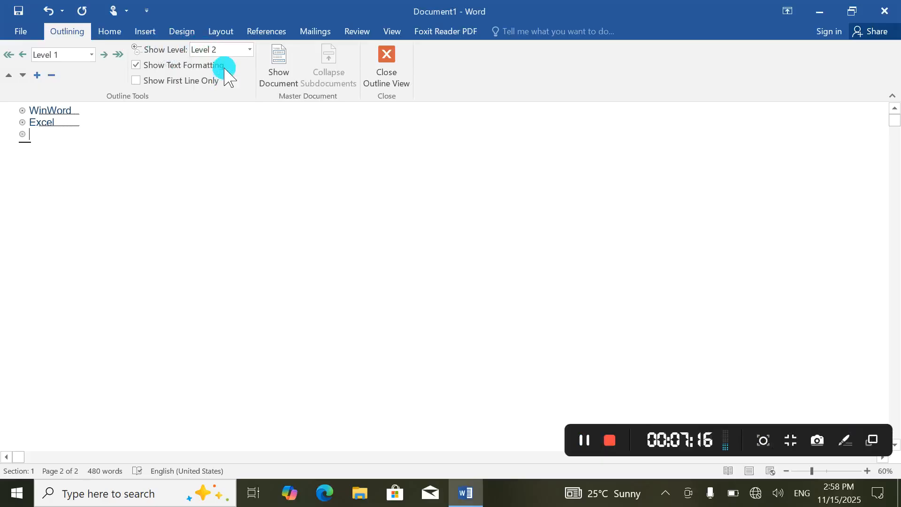
pyautogui.click(224, 50)
pyautogui.click(242, 188)
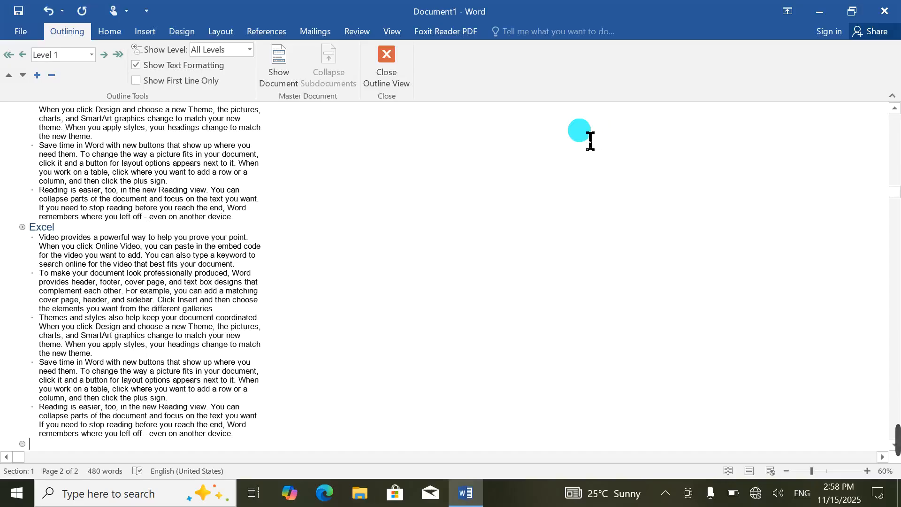
pyautogui.scroll(3, 140, 235)
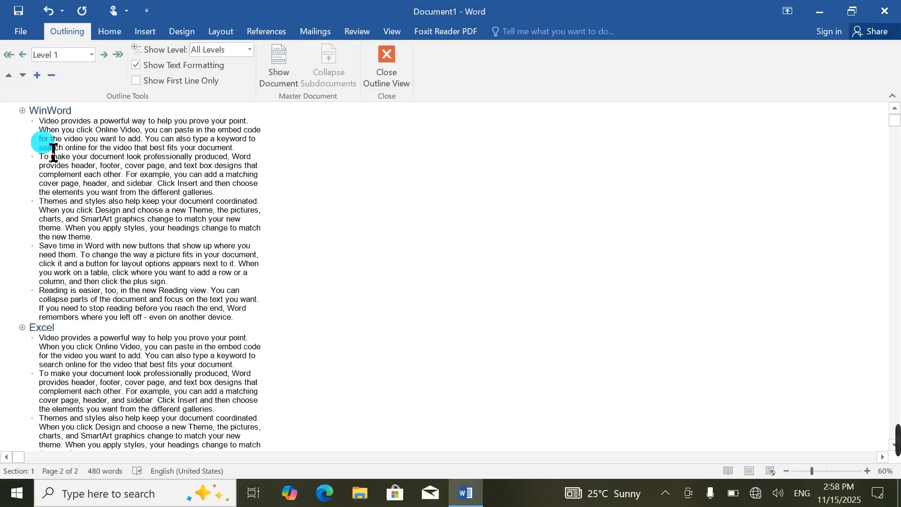
# Step: Colour all body text under the WinWord heading red and turn off the display of text formatting in the outline
pyautogui.moveTo(161, 313); pyautogui.dragTo(36, 135)
pyautogui.click(81, 266)
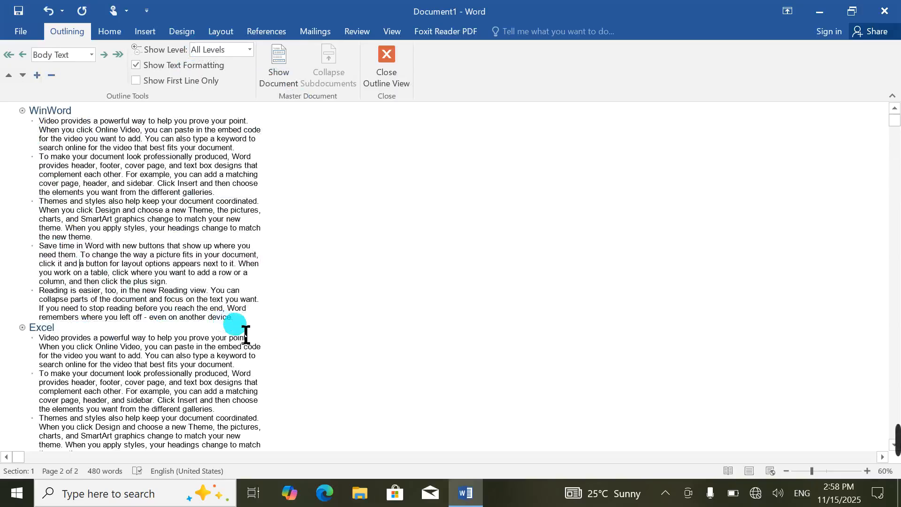
pyautogui.moveTo(249, 326); pyautogui.dragTo(38, 122)
pyautogui.click(84, 33)
pyautogui.click(100, 34)
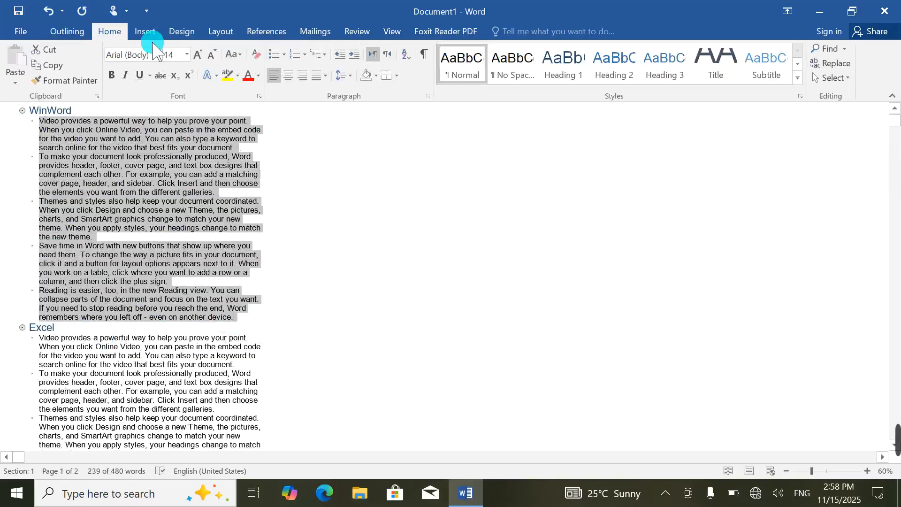
pyautogui.click(248, 76)
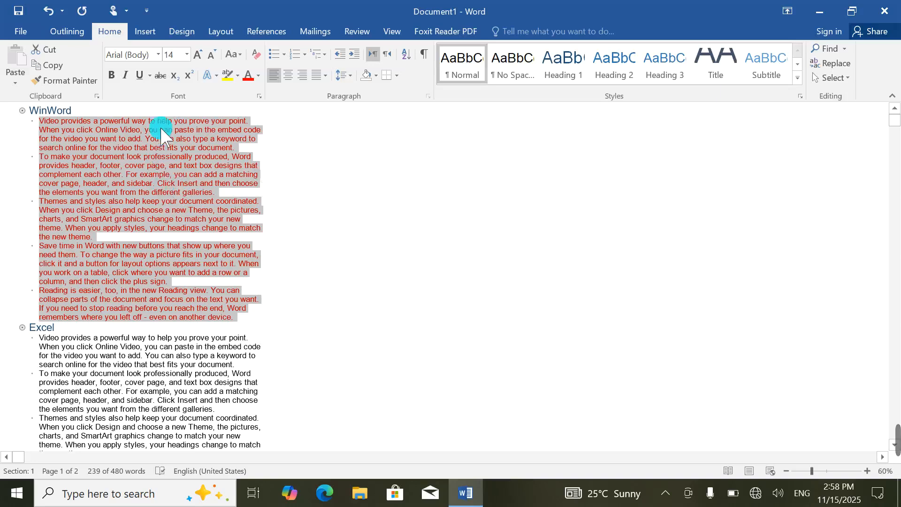
pyautogui.click(70, 32)
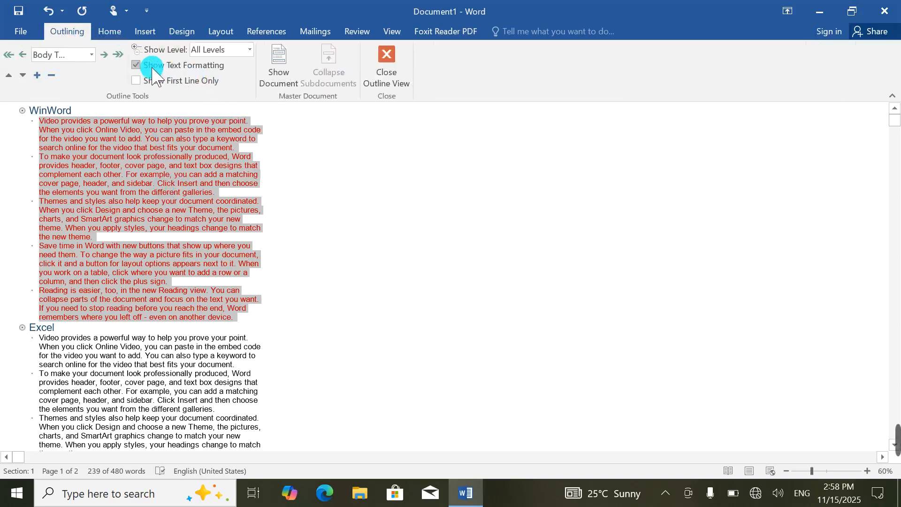
pyautogui.click(137, 65)
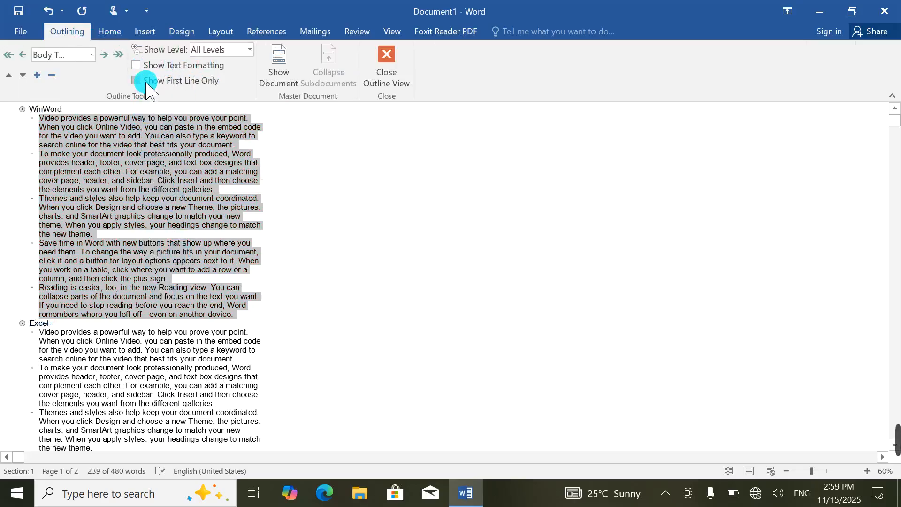
# Step: Colour all body text under the Excel heading red and turn the display of text formatting back on
pyautogui.scroll(-4, 197, 263)
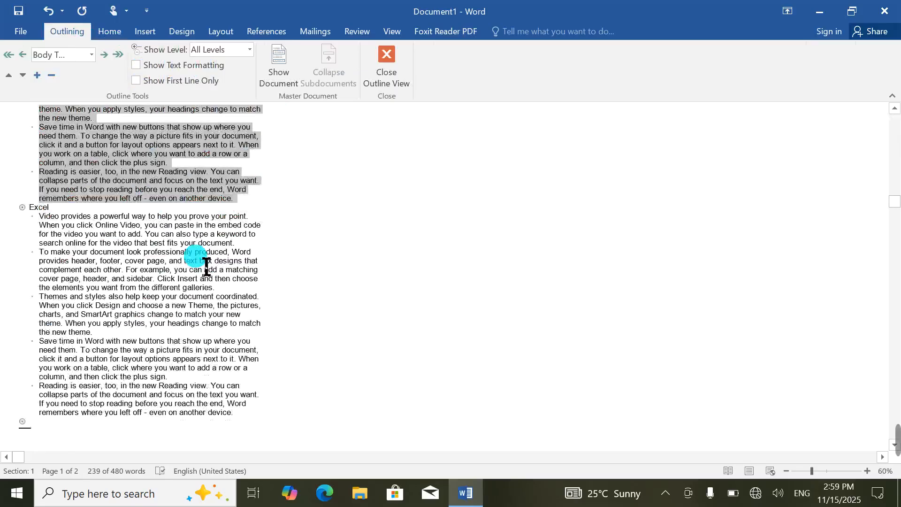
pyautogui.moveTo(284, 431); pyautogui.dragTo(39, 217)
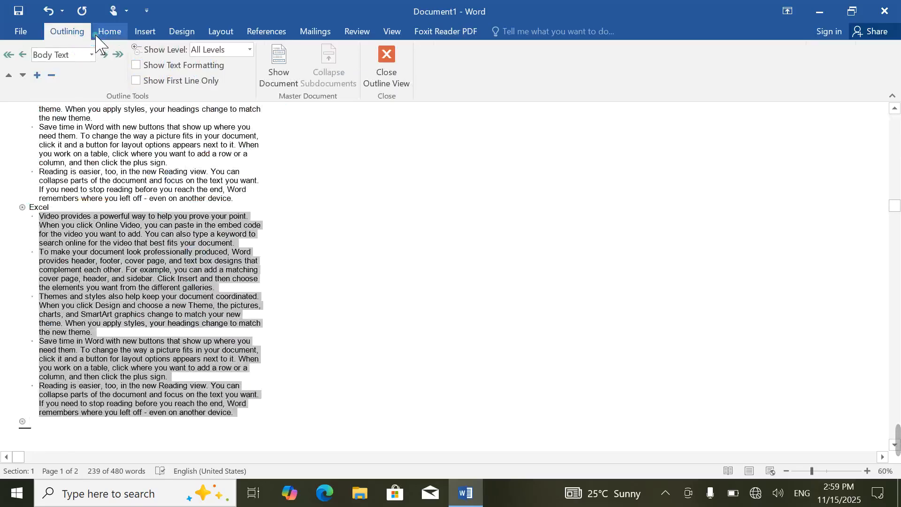
pyautogui.click(110, 31)
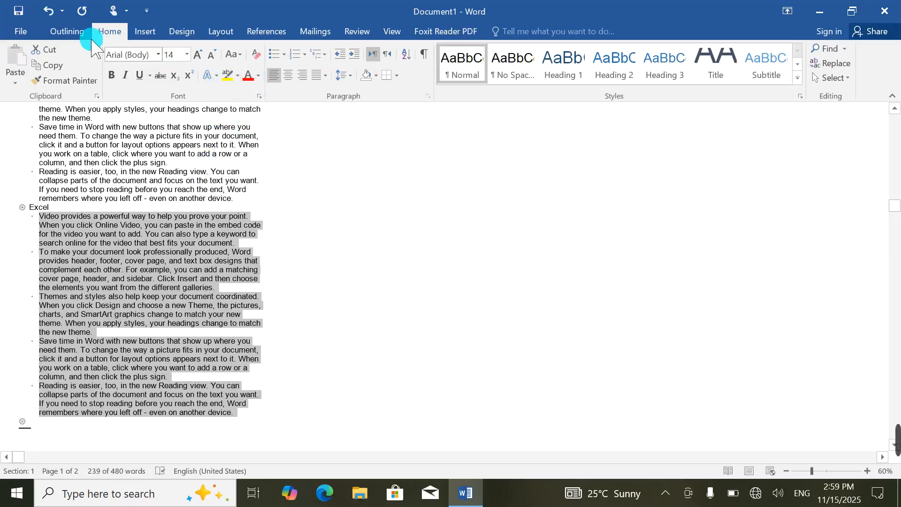
pyautogui.click(72, 34)
pyautogui.click(164, 71)
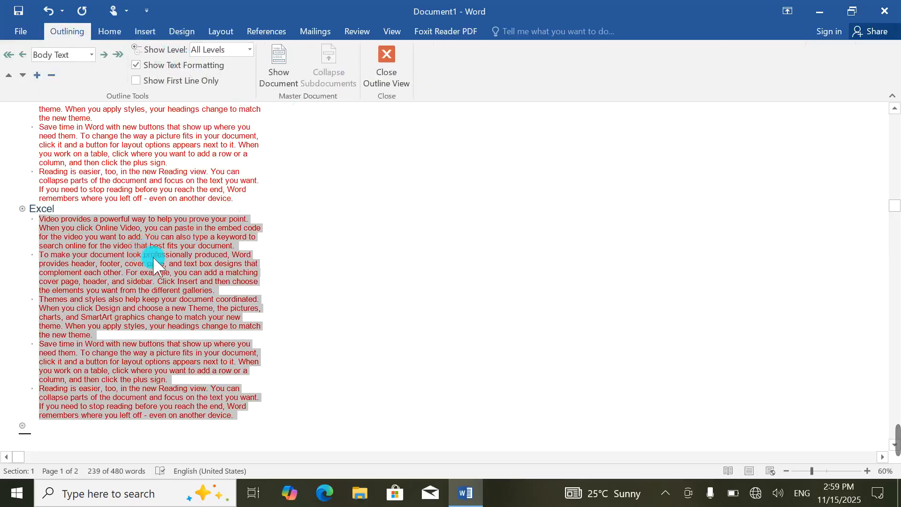
pyautogui.scroll(3, 155, 254)
pyautogui.click(127, 210)
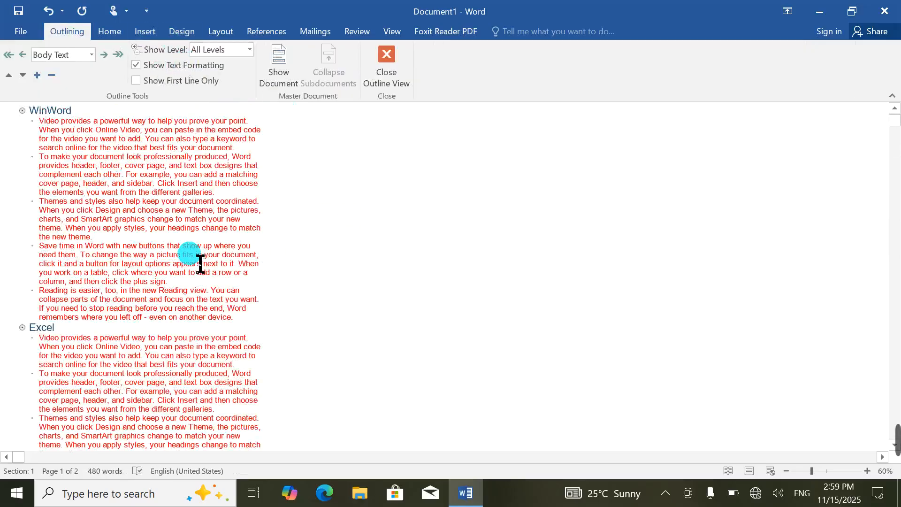
# Step: Hide and redisplay the outline's text formatting, with the zoom increased to 80%
pyautogui.click(75, 166)
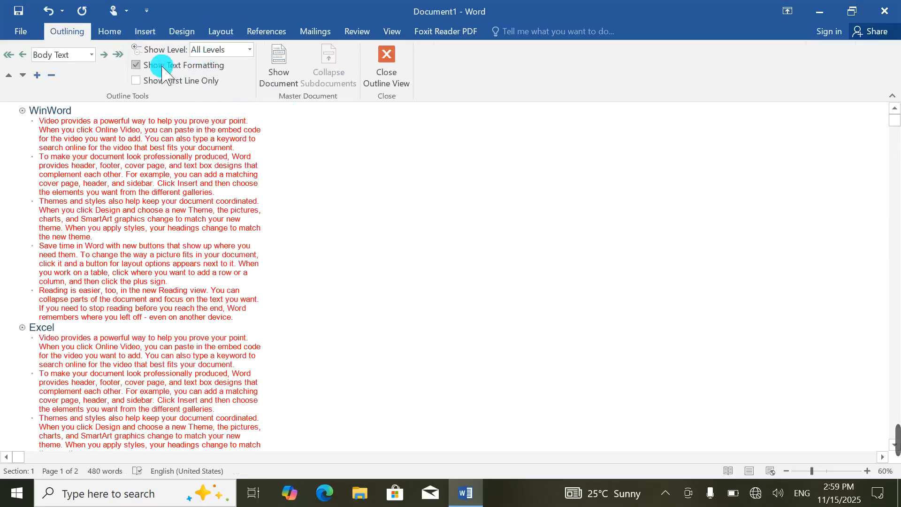
pyautogui.click(136, 65)
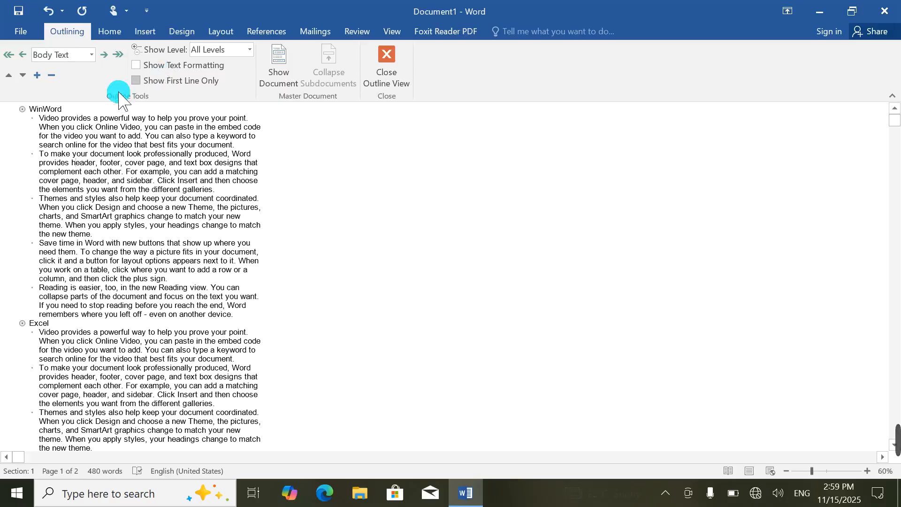
pyautogui.scroll(2, 100, 205)
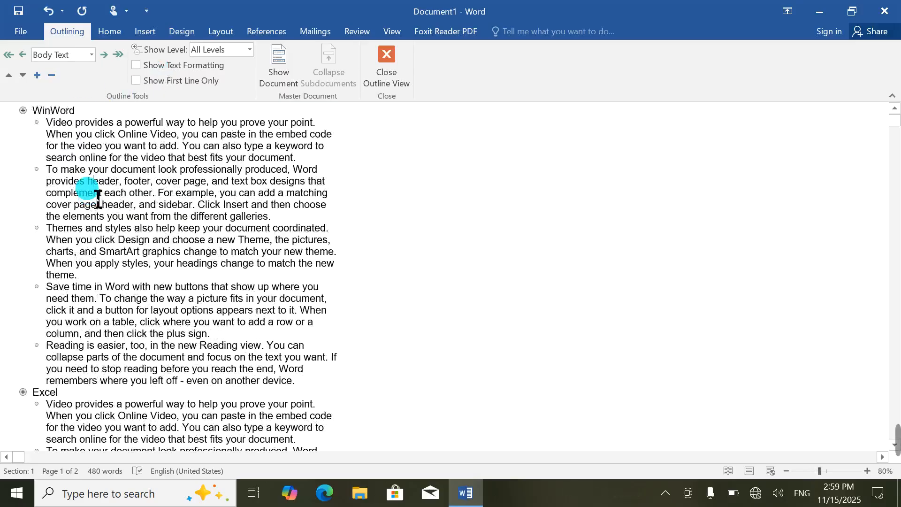
pyautogui.click(171, 65)
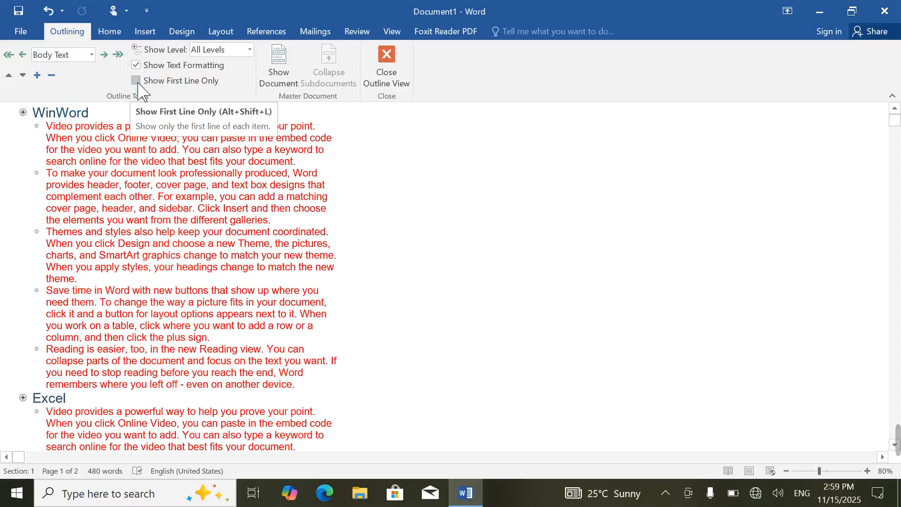
# Step: Show only the first line of each outline item and display the master document tools
pyautogui.click(137, 81)
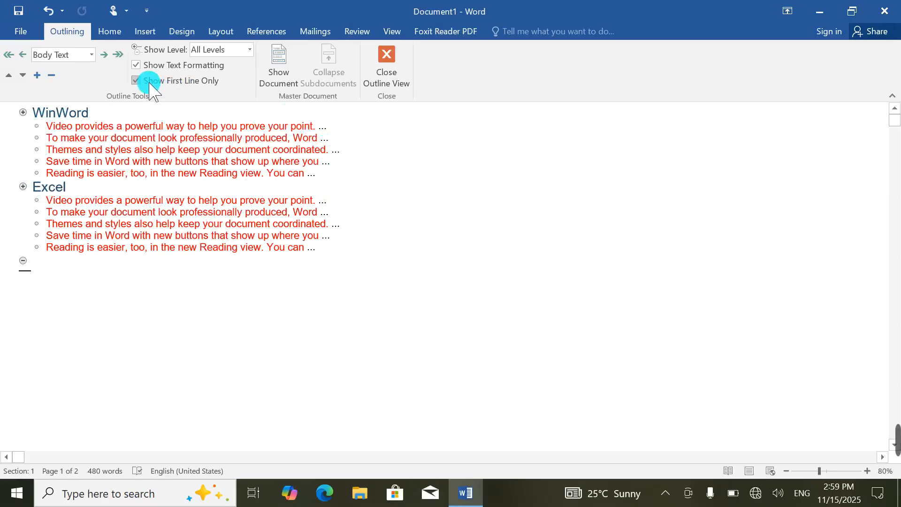
pyautogui.click(280, 71)
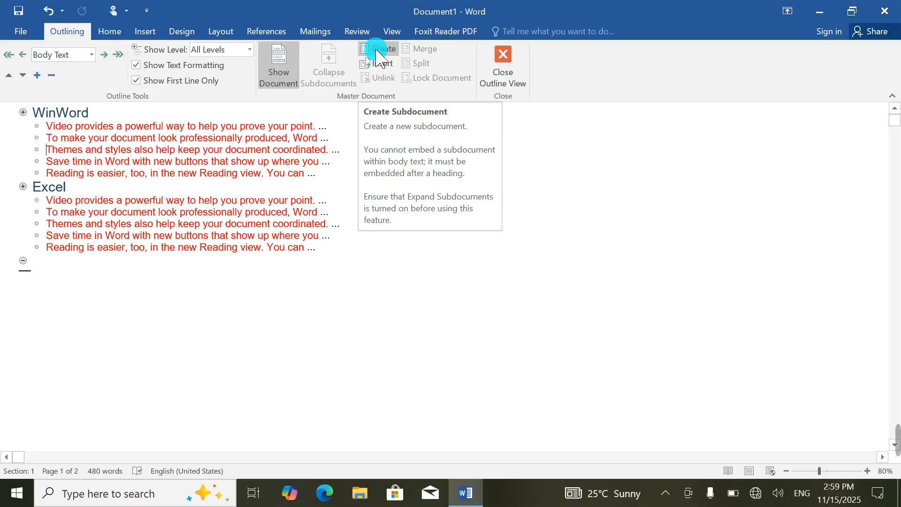
# Step: Show the full paragraphs again and try to create a subdocument from the "Themes and styles" body paragraph under WinWord
pyautogui.click(136, 81)
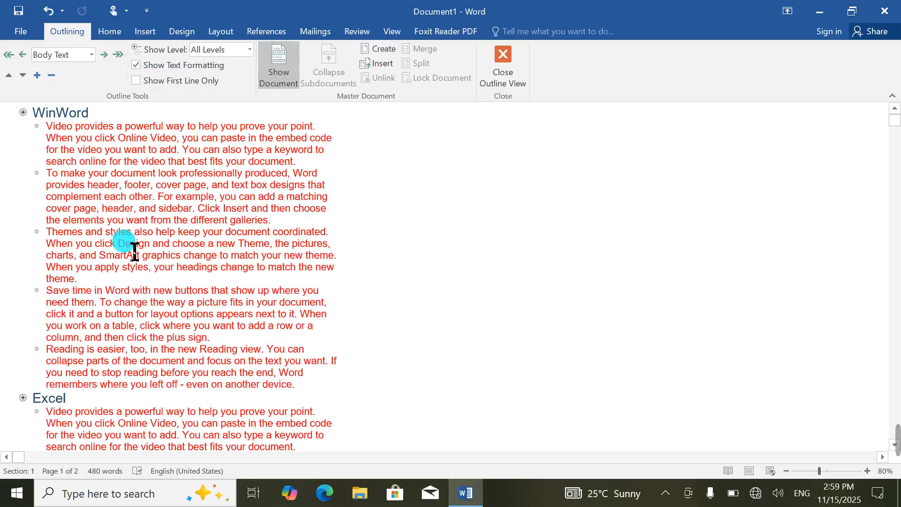
pyautogui.scroll(-10, 127, 345)
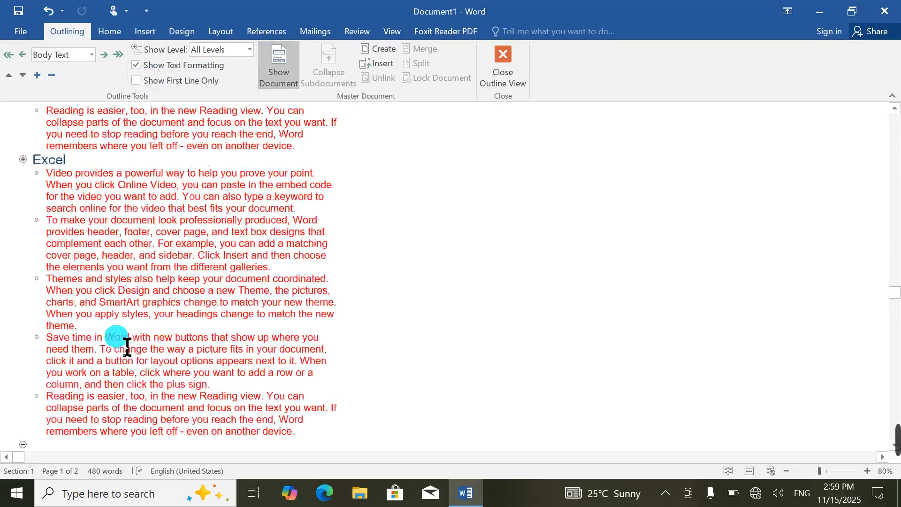
pyautogui.scroll(10, 326, 115)
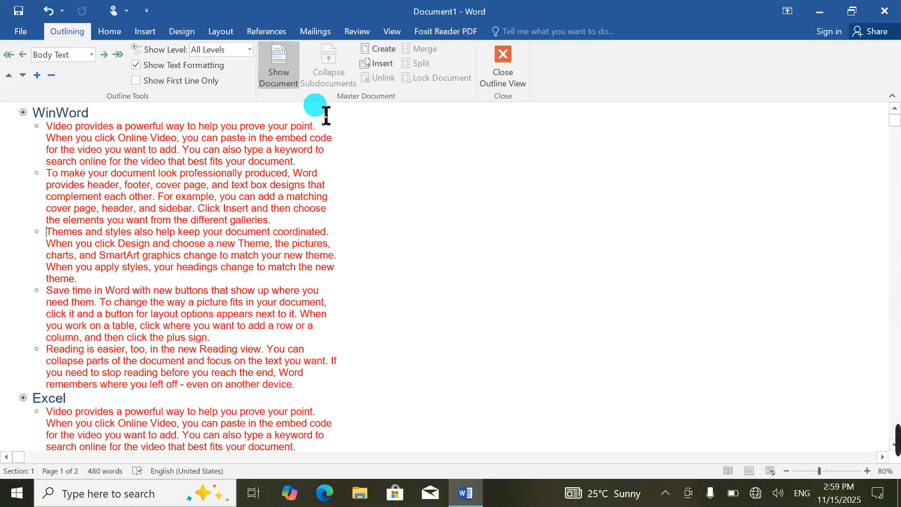
pyautogui.click(368, 51)
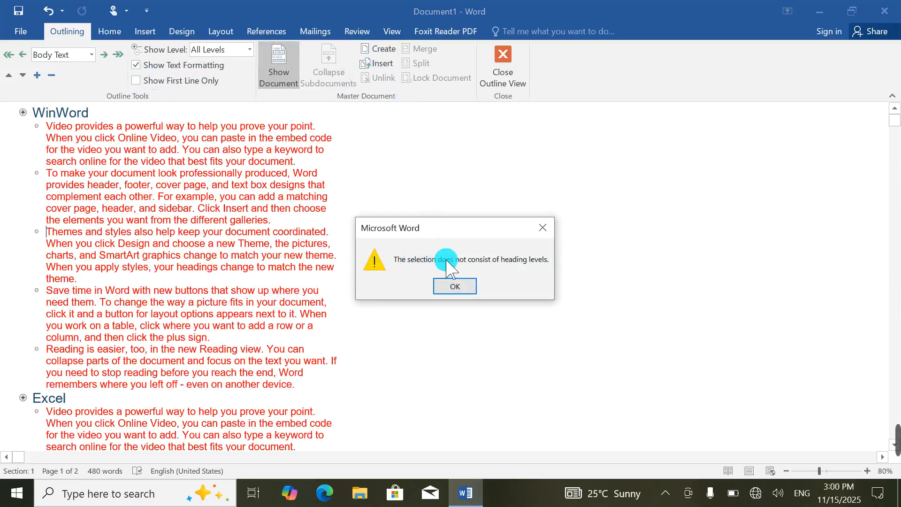
pyautogui.click(457, 286)
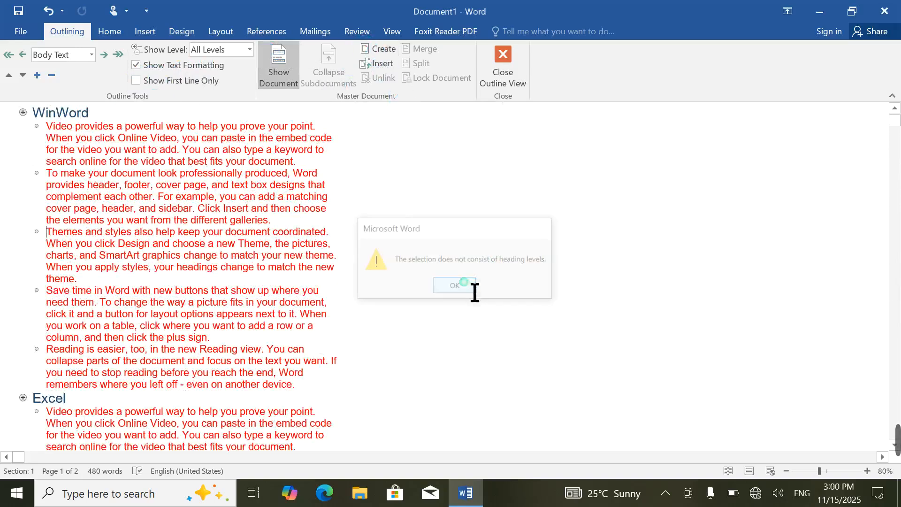
pyautogui.click(165, 243)
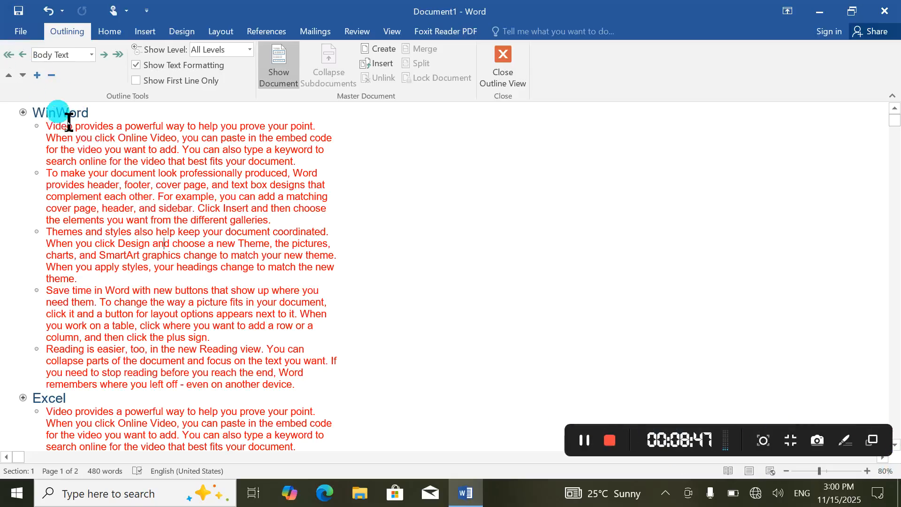
# Step: Save the document to the Desktop as WinWord1.docx
pyautogui.click(10, 33)
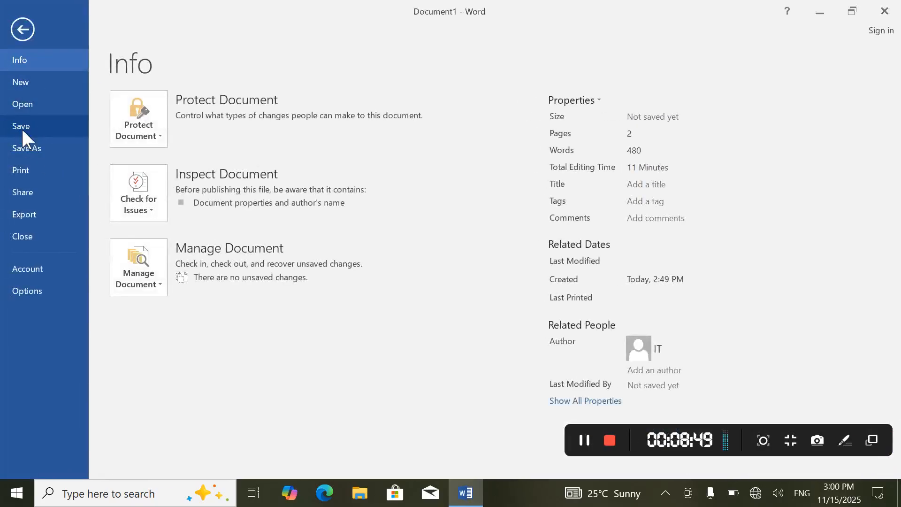
pyautogui.click(25, 148)
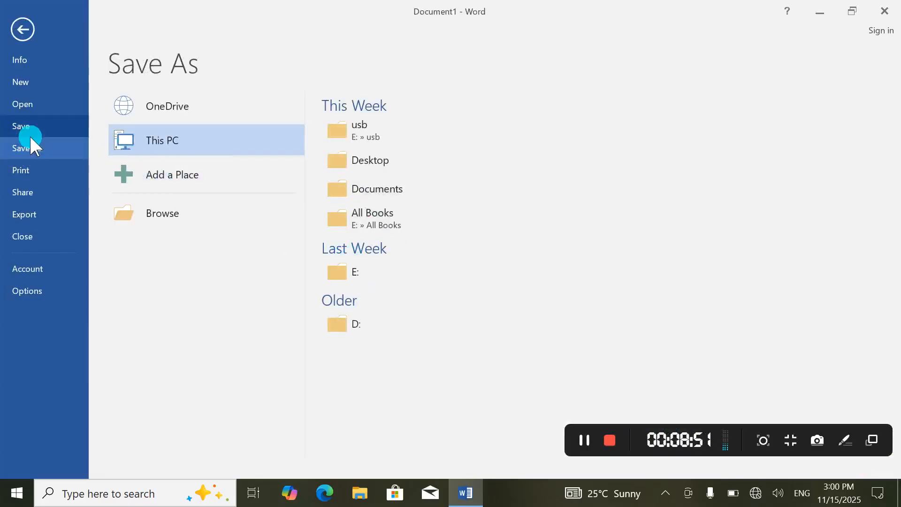
pyautogui.click(408, 161)
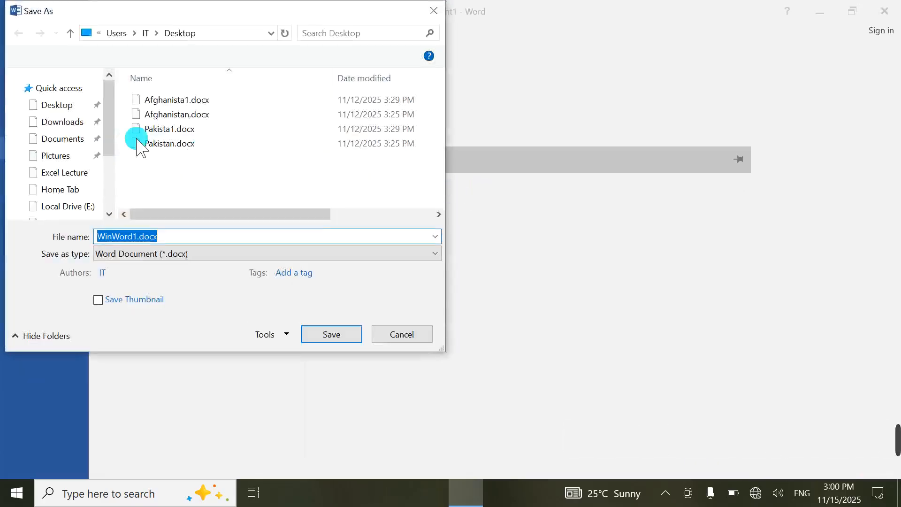
pyautogui.click(70, 94)
pyautogui.click(155, 237)
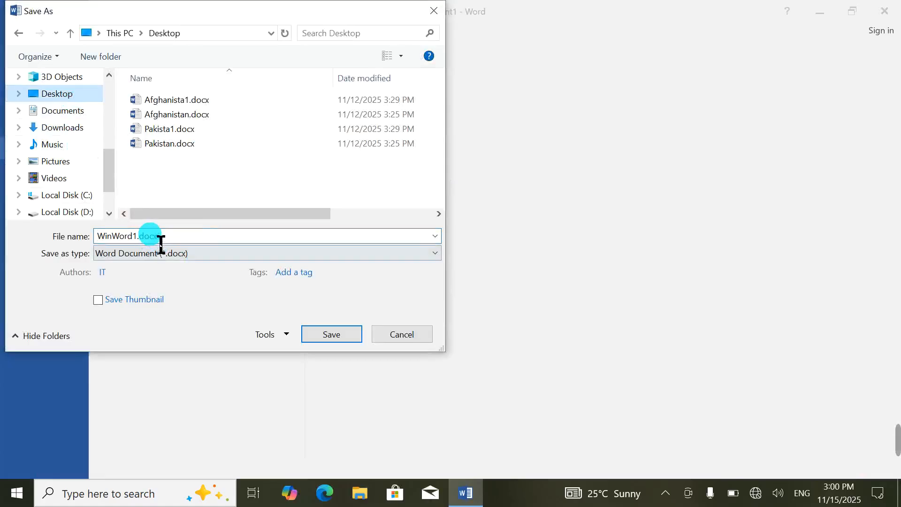
pyautogui.doubleClick(199, 243)
pyautogui.click(327, 338)
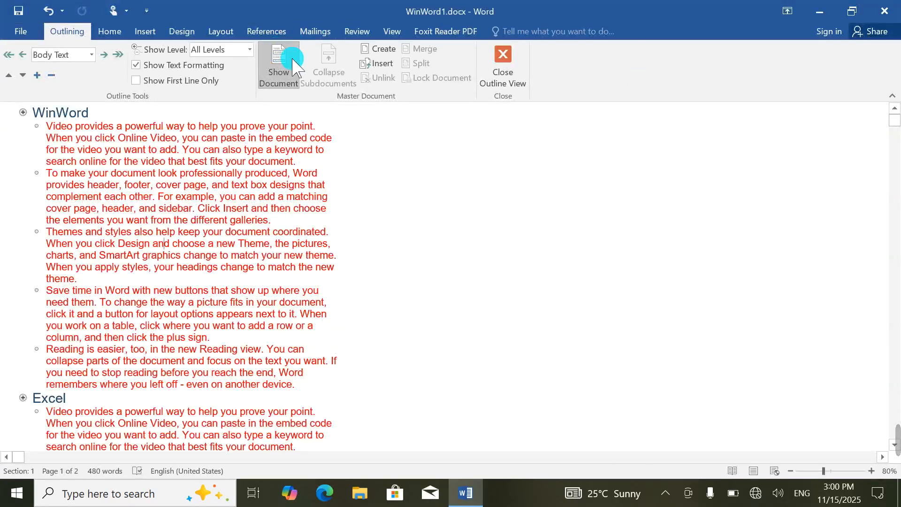
# Step: Delete the Afghanista1, Afghanistan, Pakista1 and Pakistan Word documents from the desktop, refresh it and return to the maximized WinWord1.docx
pyautogui.moveTo(432, 5); pyautogui.dragTo(559, 79)
pyautogui.click(85, 185)
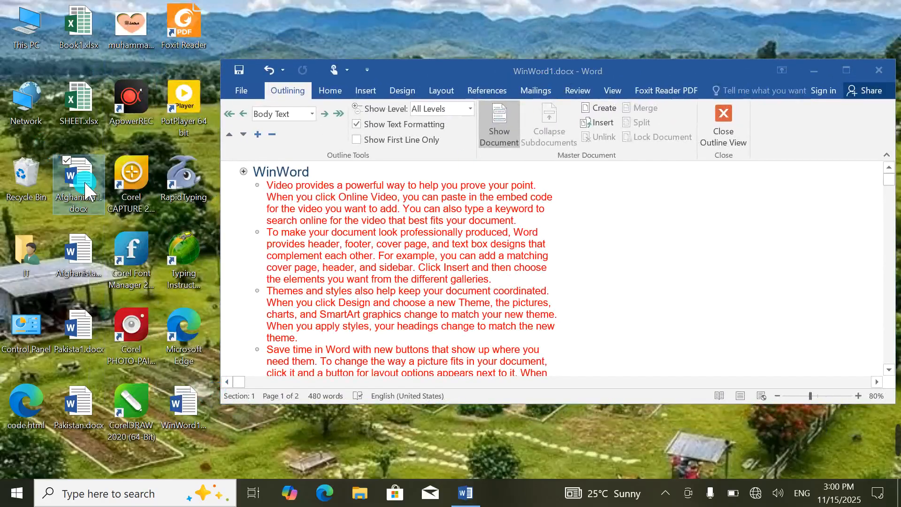
pyautogui.press('Delete')
pyautogui.click(79, 323)
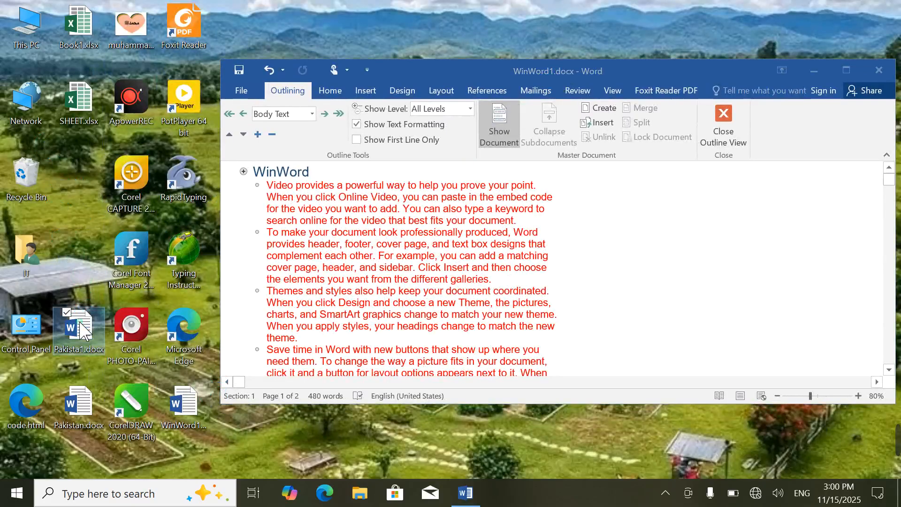
pyautogui.press('Delete')
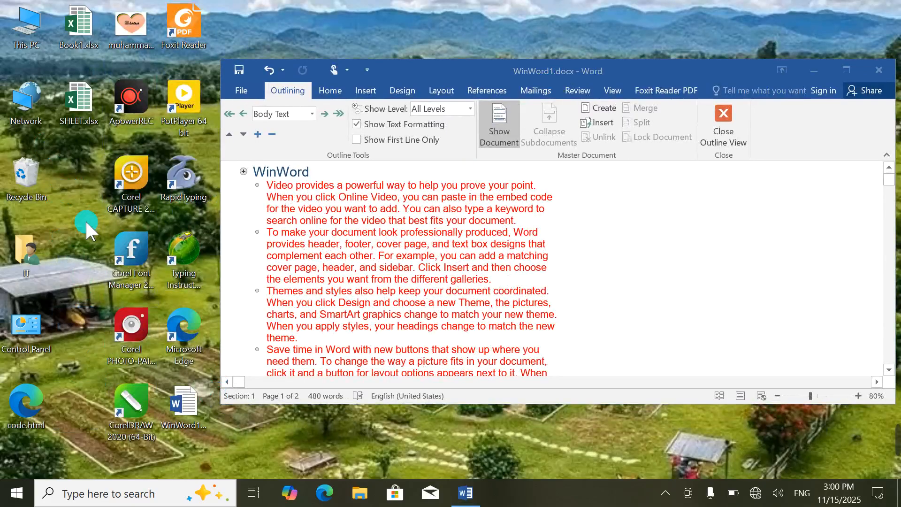
pyautogui.rightClick(63, 193)
pyautogui.click(70, 231)
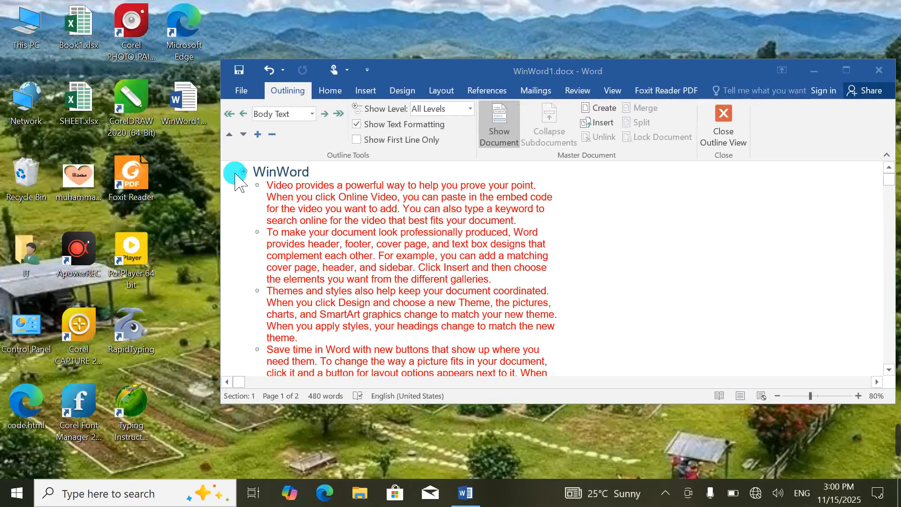
pyautogui.click(509, 63)
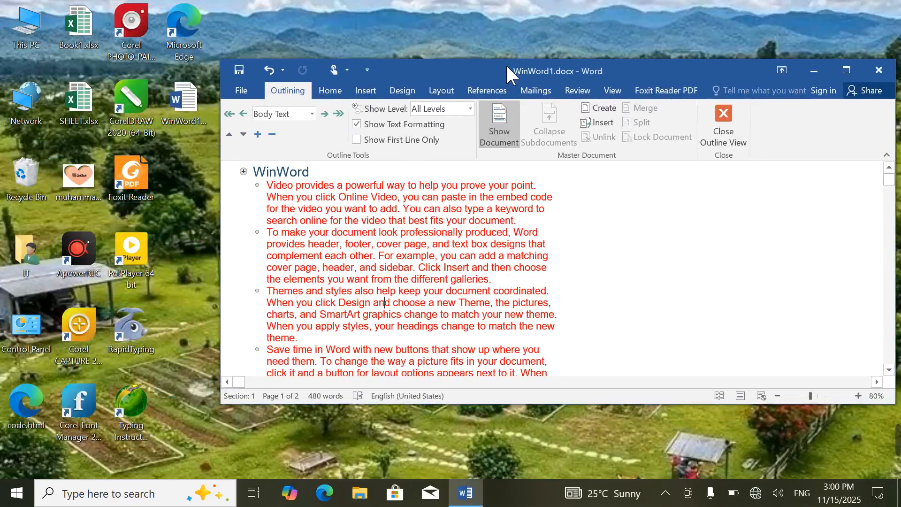
pyautogui.doubleClick(507, 71)
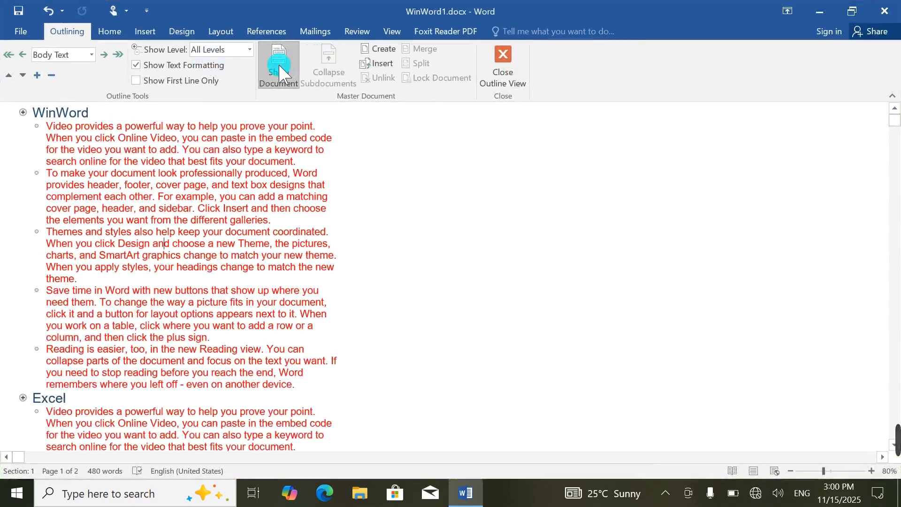
# Step: Create a subdocument from the WinWord heading together with all its body text
pyautogui.click(378, 50)
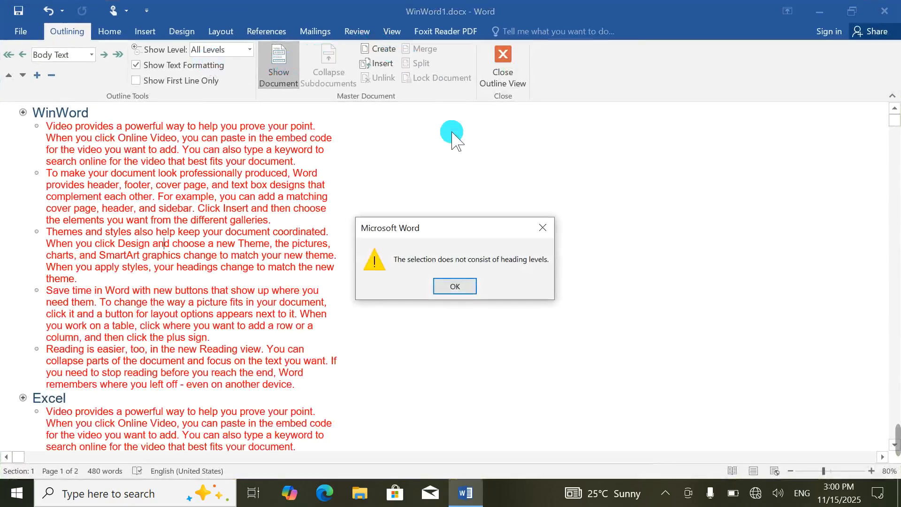
pyautogui.click(455, 286)
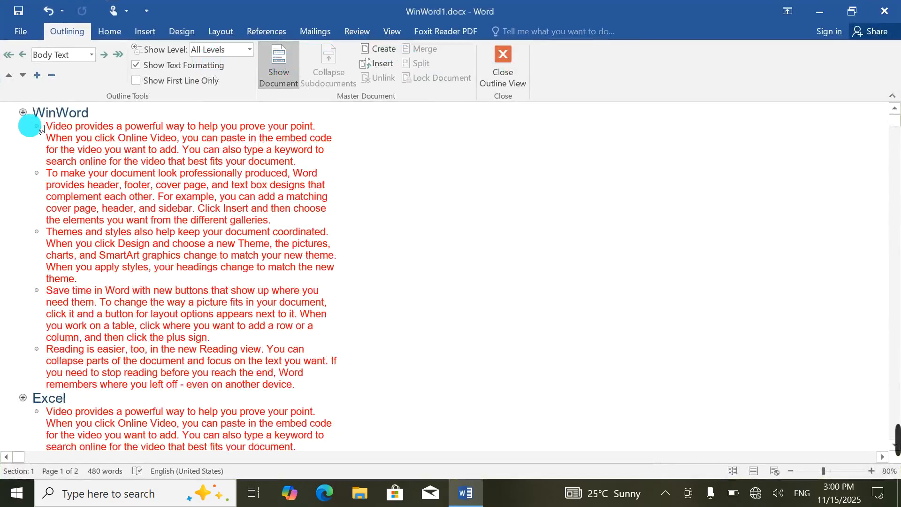
pyautogui.click(23, 113)
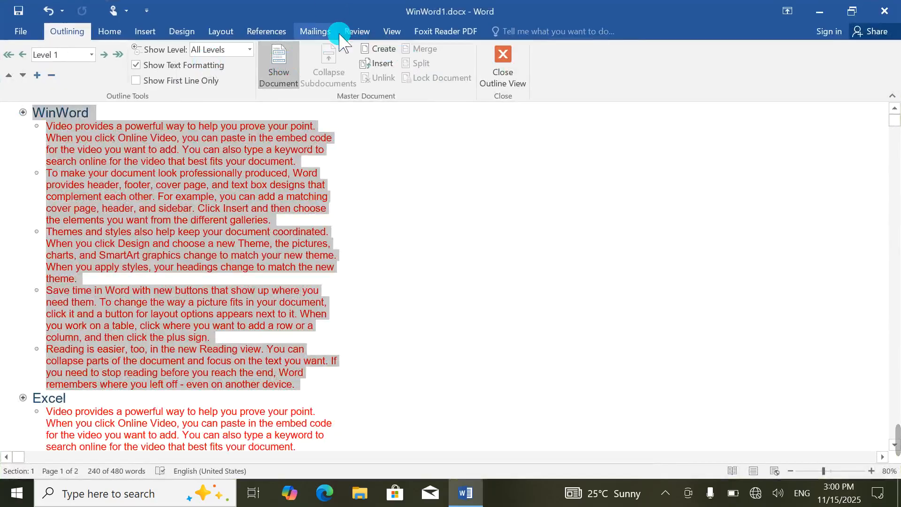
pyautogui.click(384, 50)
pyautogui.click(164, 194)
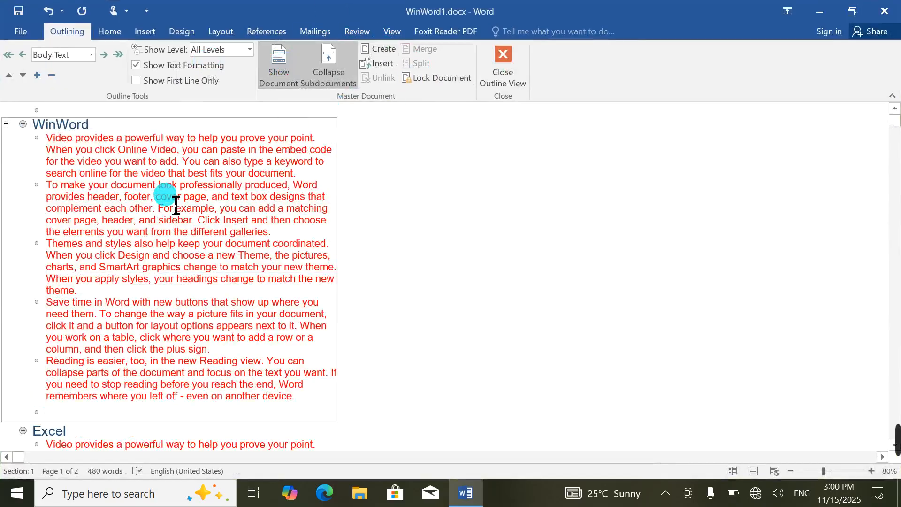
# Step: Create a subdocument from the Excel heading and its body text, and save the master document
pyautogui.scroll(-3, 175, 206)
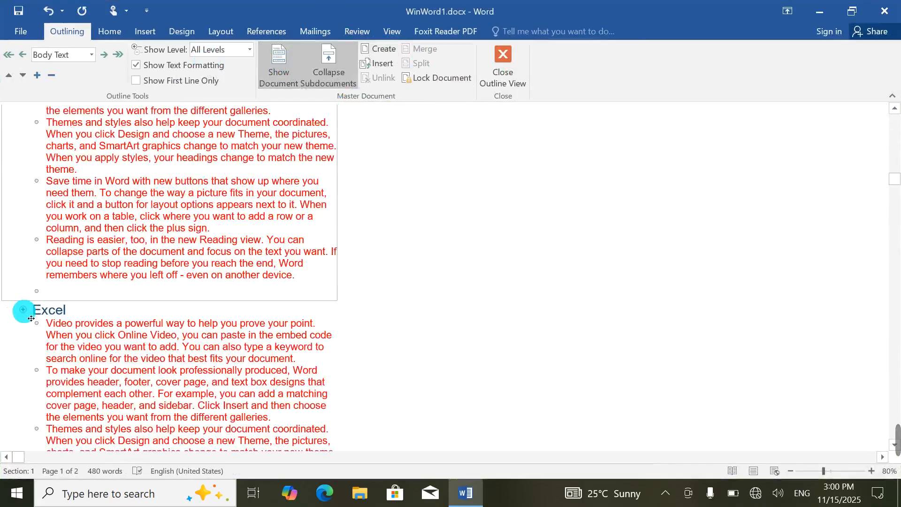
pyautogui.click(23, 310)
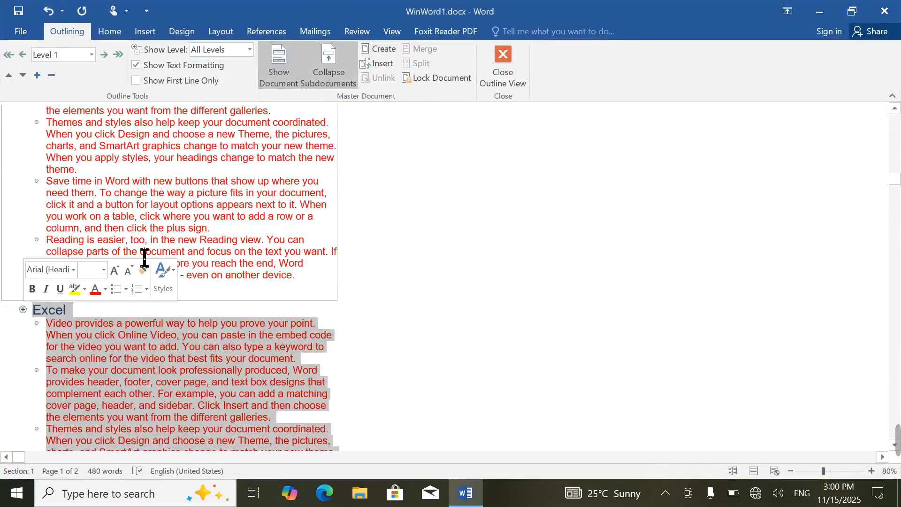
pyautogui.click(387, 51)
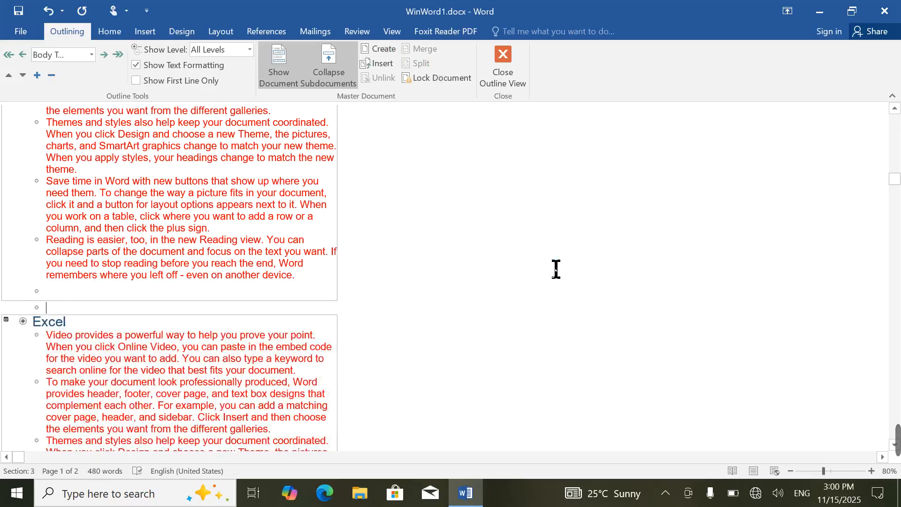
pyautogui.hotkey('ctrl', 's')
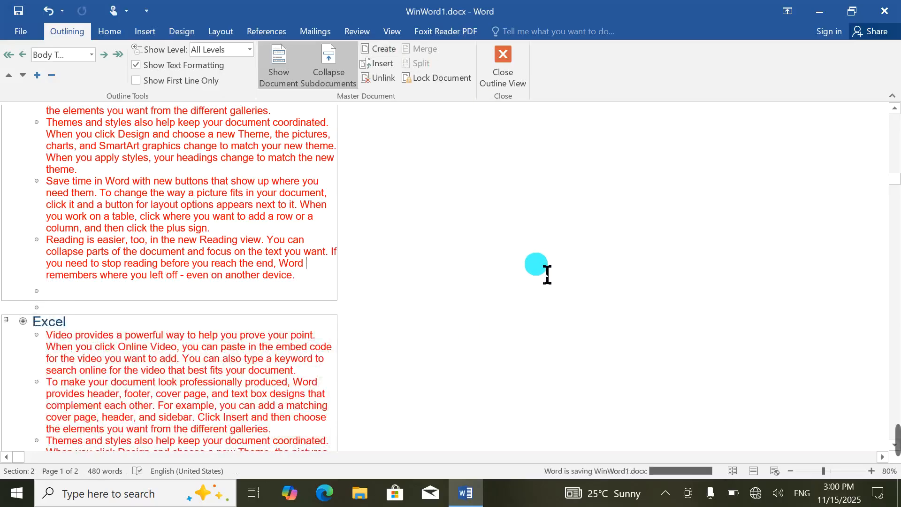
# Step: Open the Excel.docx subdocument from the desktop, review its content and return to the master document
pyautogui.click(819, 14)
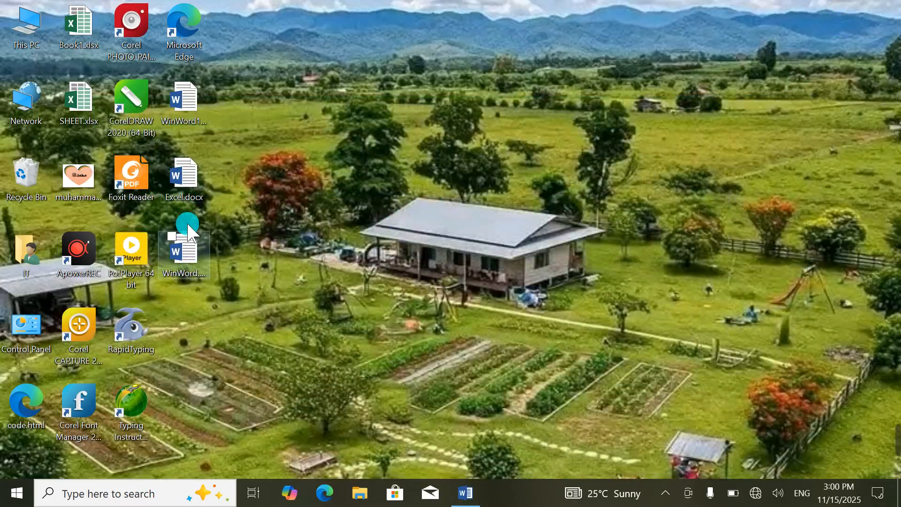
pyautogui.doubleClick(188, 190)
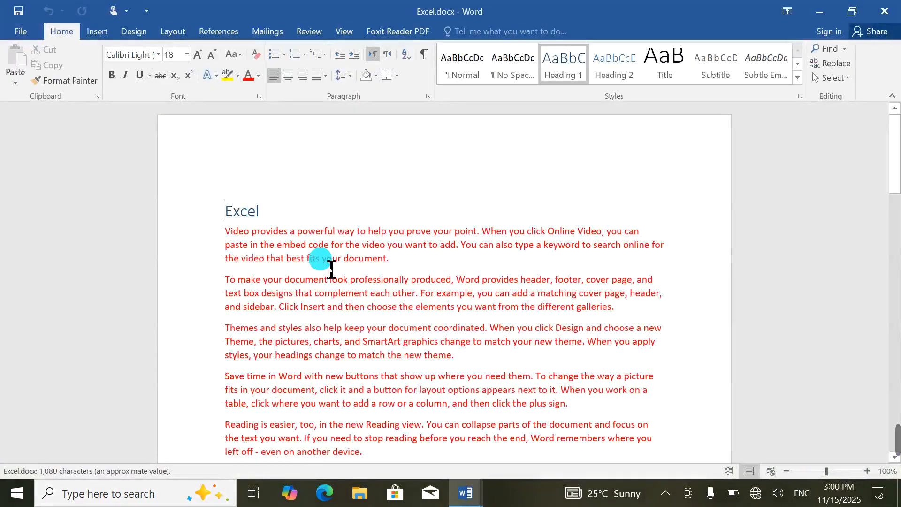
pyautogui.scroll(-10, 324, 265)
pyautogui.scroll(10, 322, 262)
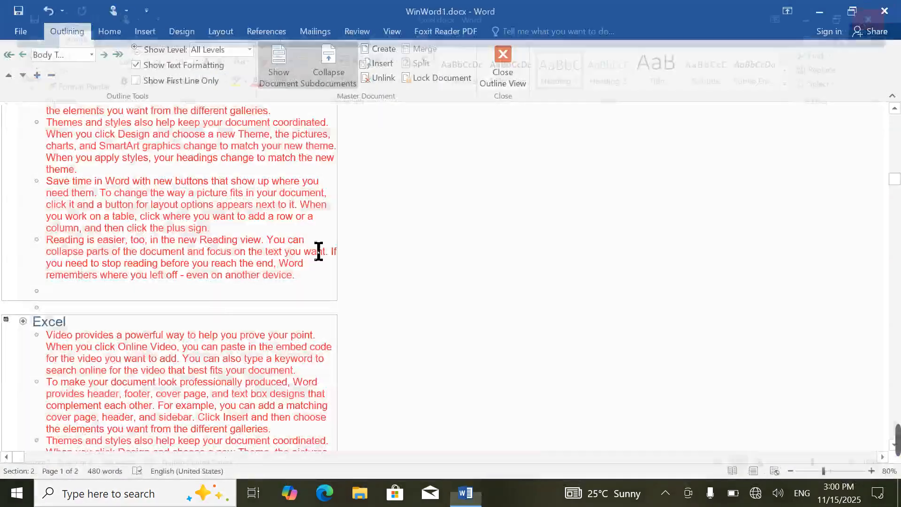
pyautogui.click(407, 227)
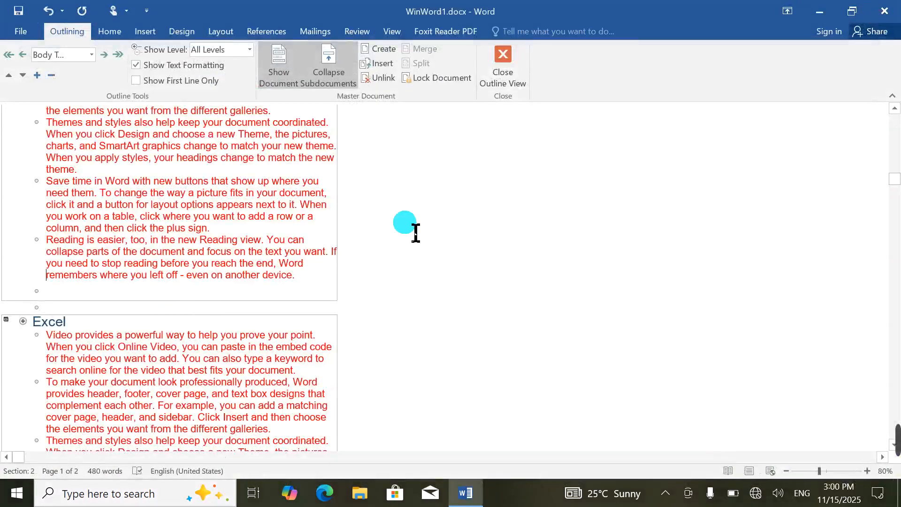
# Step: Open the WinWord.docx subdocument from the desktop, review its text and return to the master document
pyautogui.click(819, 12)
pyautogui.click(180, 261)
pyautogui.doubleClick(180, 259)
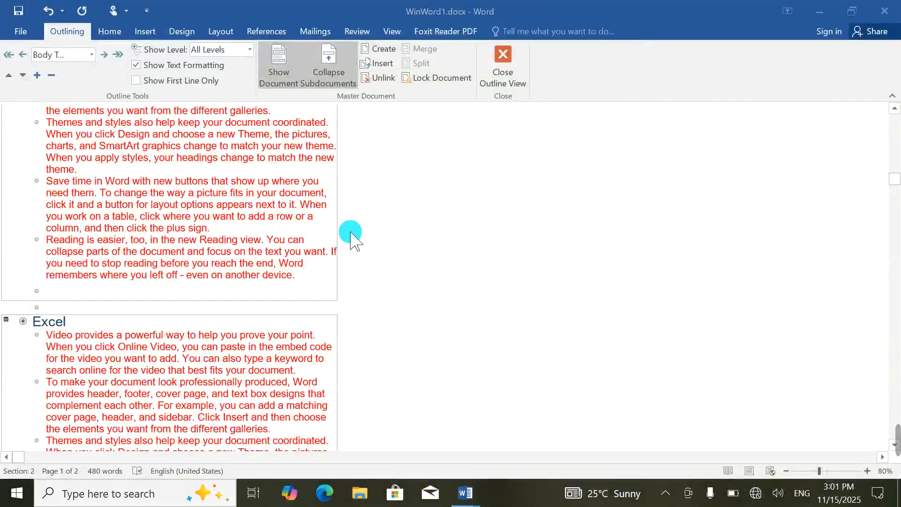
pyautogui.scroll(-3, 362, 256)
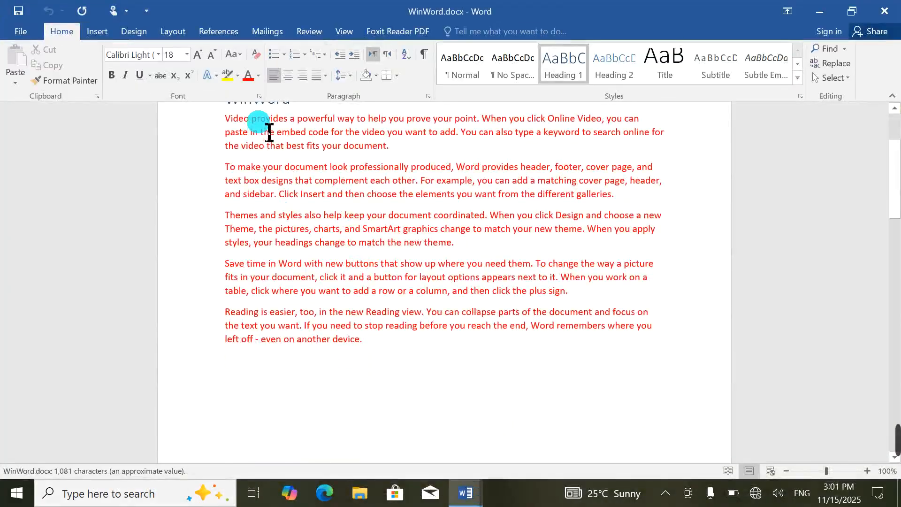
pyautogui.scroll(3, 324, 183)
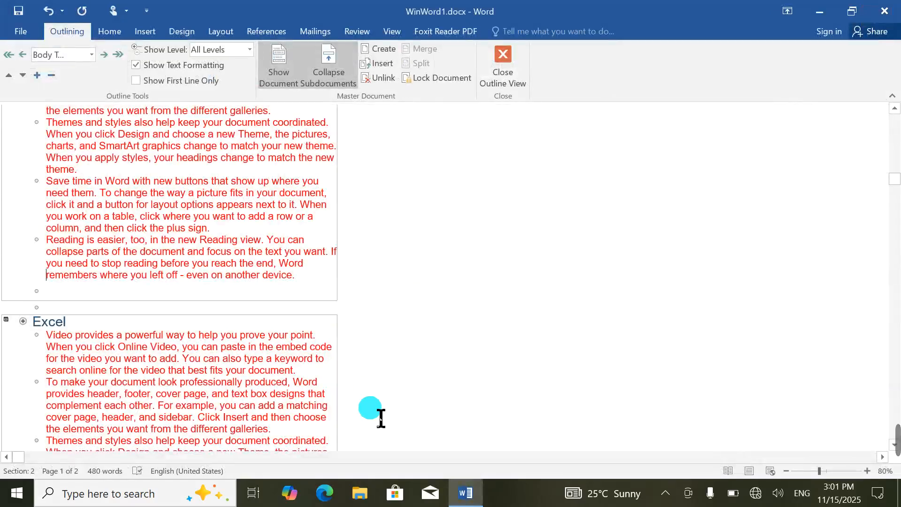
# Step: Close and reopen WinWord1.docx from the desktop and display it in Outline view
pyautogui.scroll(3, 142, 324)
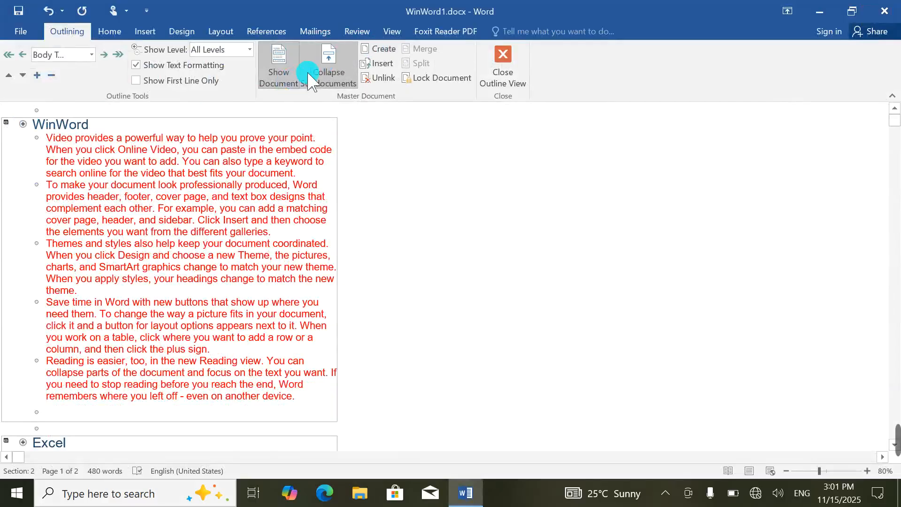
pyautogui.click(885, 11)
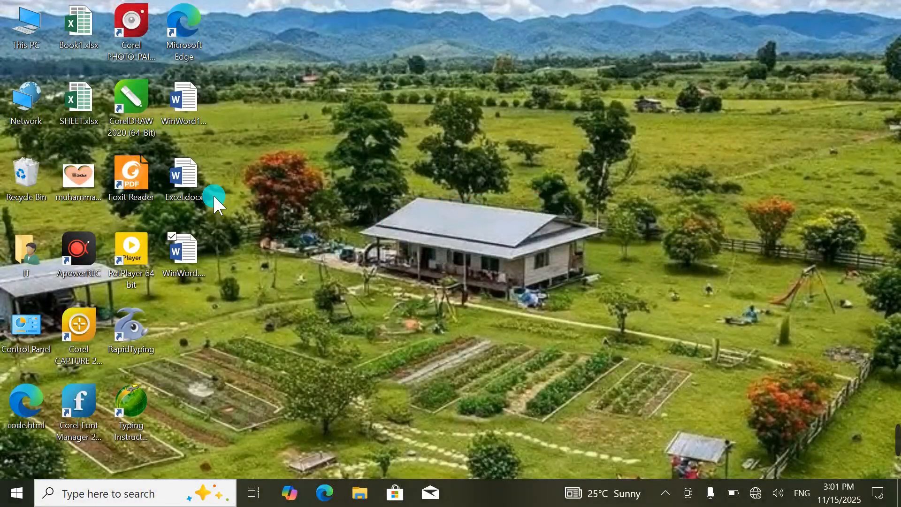
pyautogui.doubleClick(177, 119)
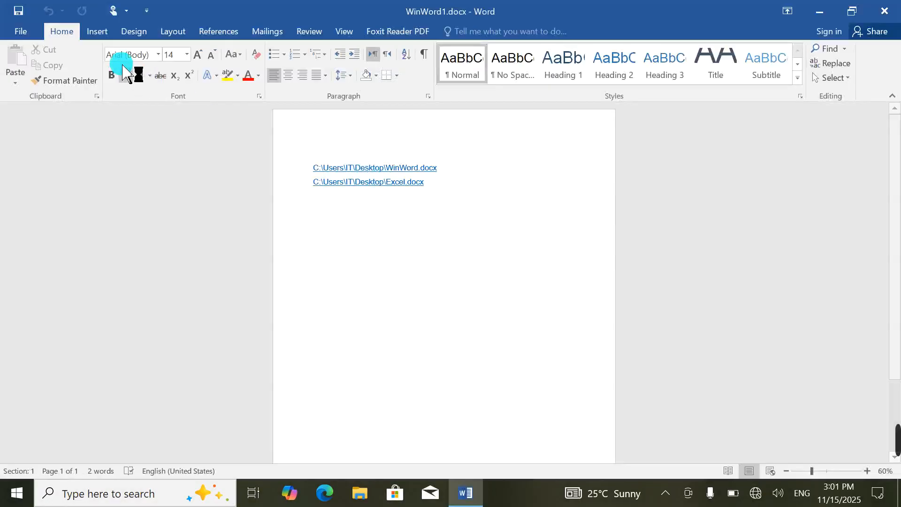
pyautogui.click(97, 32)
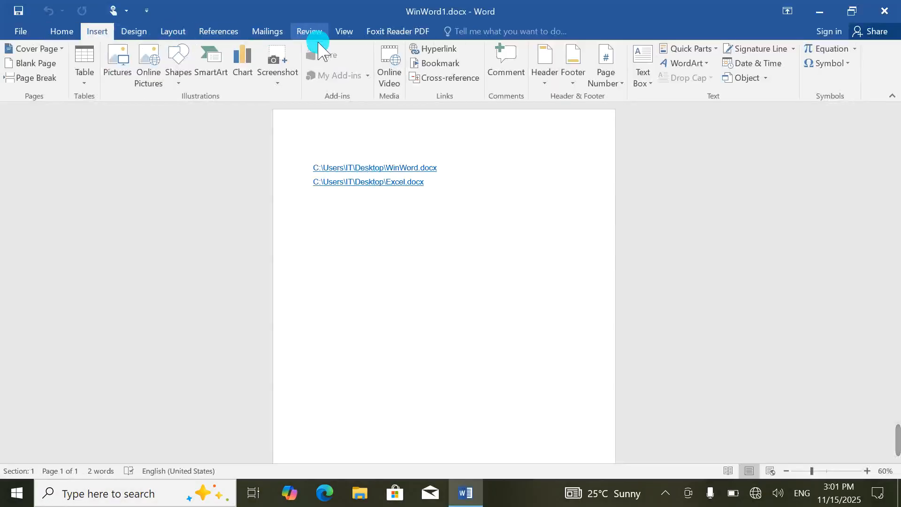
pyautogui.click(347, 32)
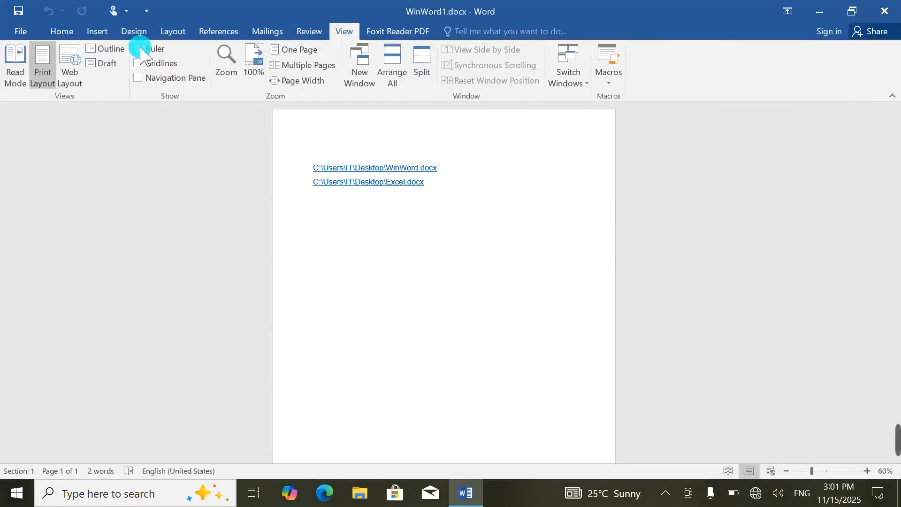
pyautogui.click(104, 50)
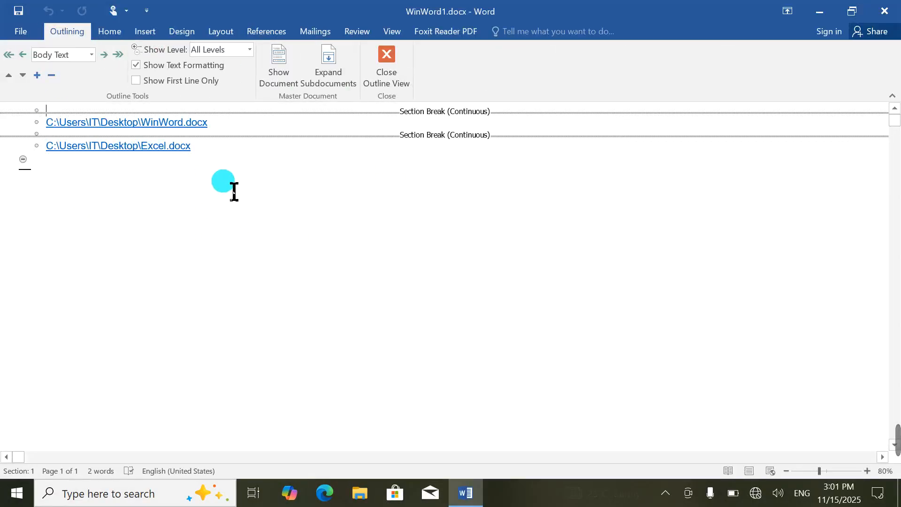
# Step: Expand the linked WinWord and Excel subdocuments, look through their text and turn on Show Document
pyautogui.click(330, 75)
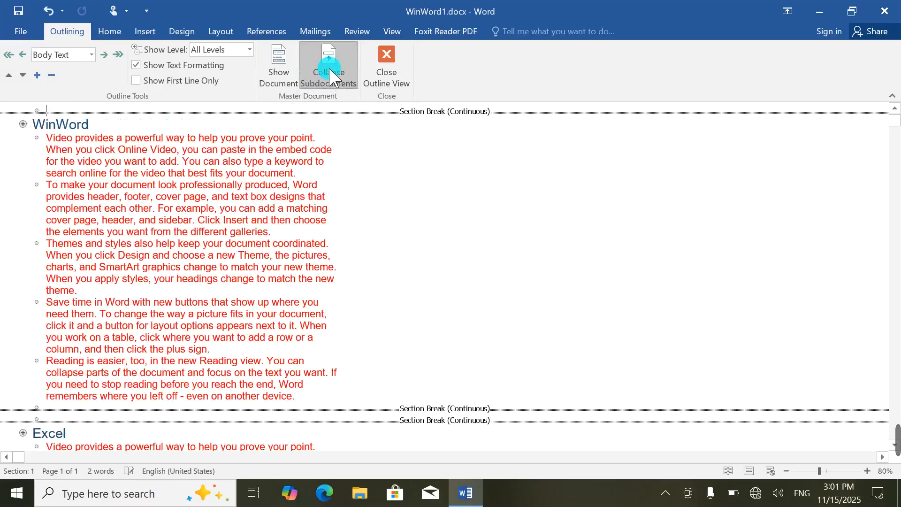
pyautogui.scroll(-5, 166, 256)
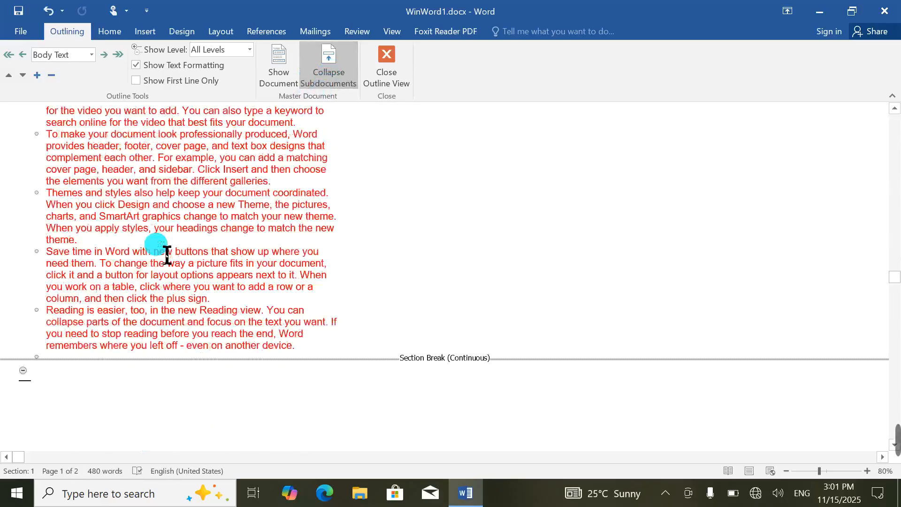
pyautogui.scroll(5, 161, 248)
pyautogui.click(279, 66)
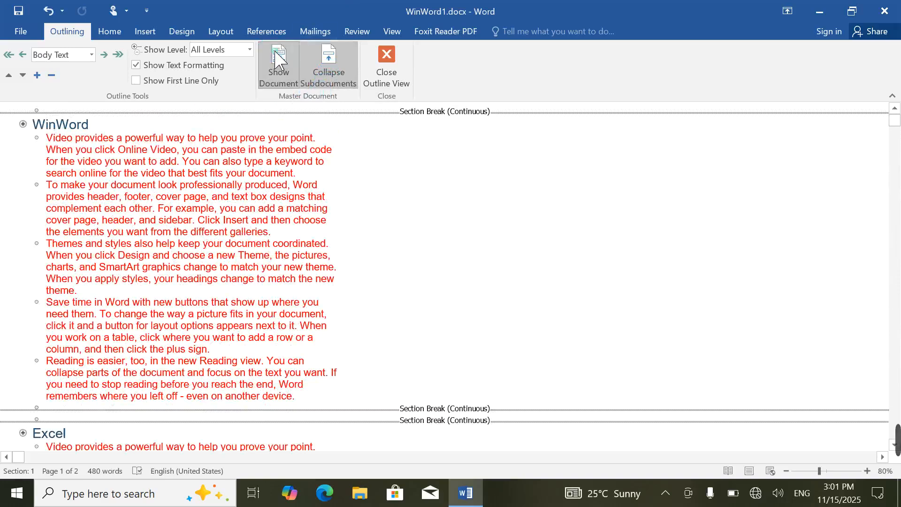
pyautogui.click(383, 49)
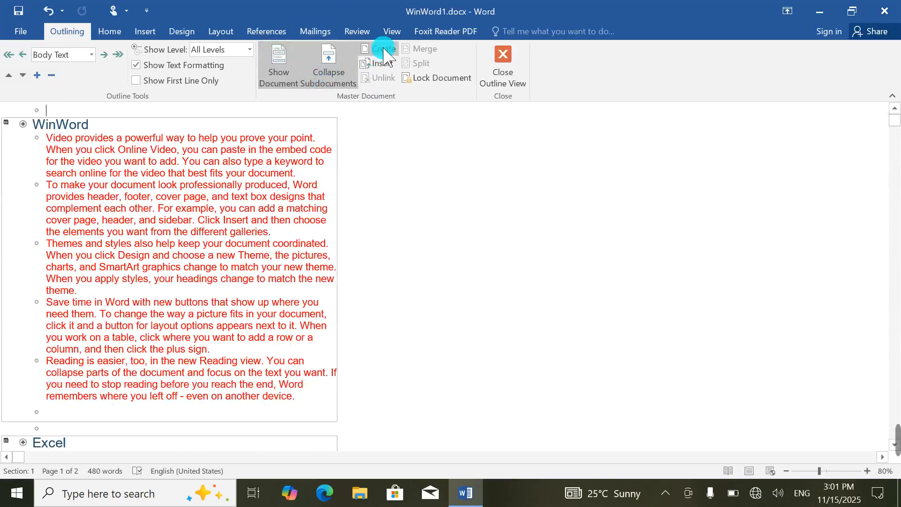
pyautogui.click(323, 69)
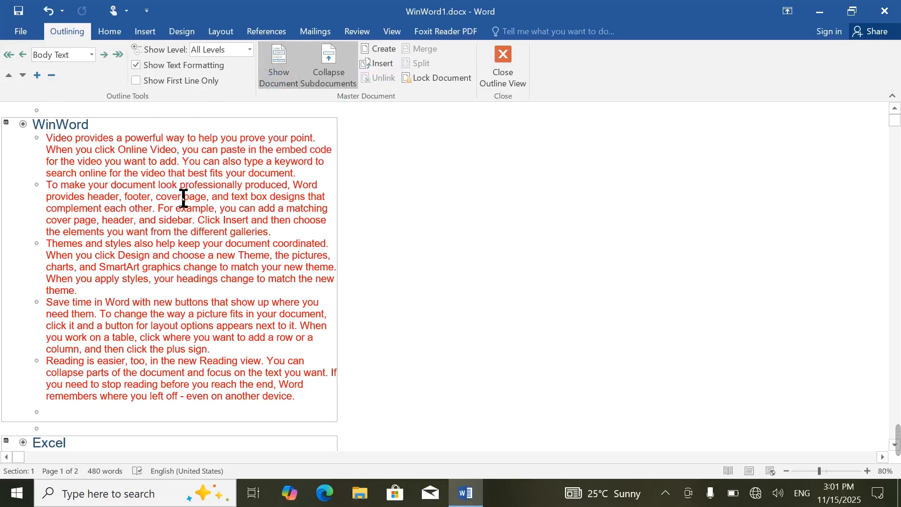
# Step: Delete the WinWord heading together with all its body text from the WinWord subdocument
pyautogui.click(319, 400)
pyautogui.moveTo(319, 411); pyautogui.dragTo(27, 132)
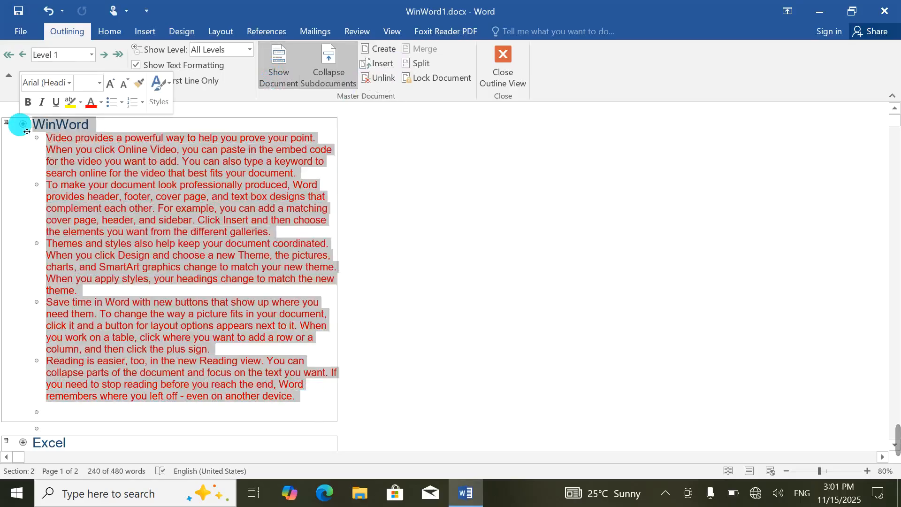
pyautogui.press('Delete')
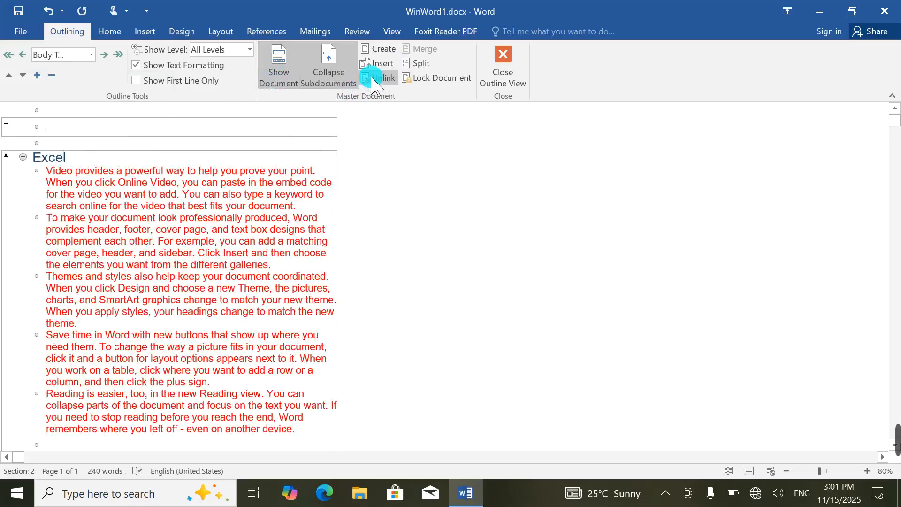
# Step: Try to insert WinWord.docx from the desktop as a subdocument in the emptied WinWord section
pyautogui.click(376, 67)
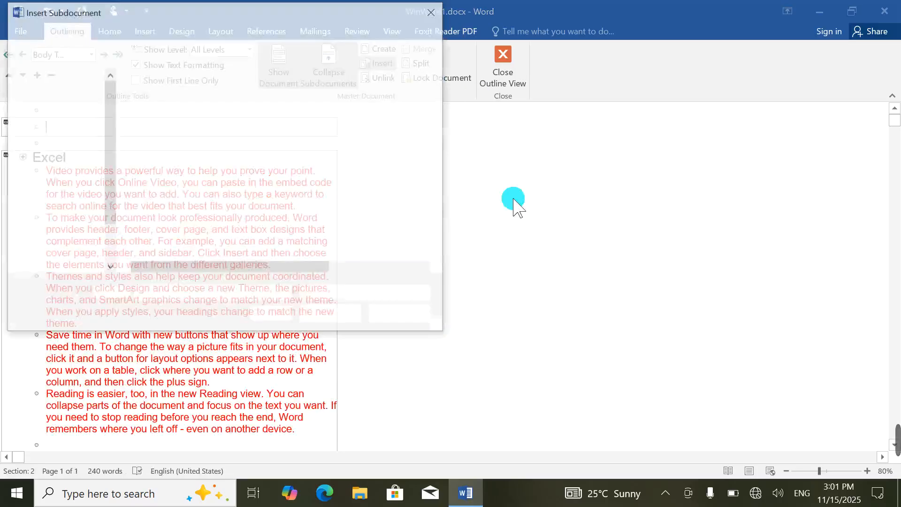
pyautogui.click(58, 118)
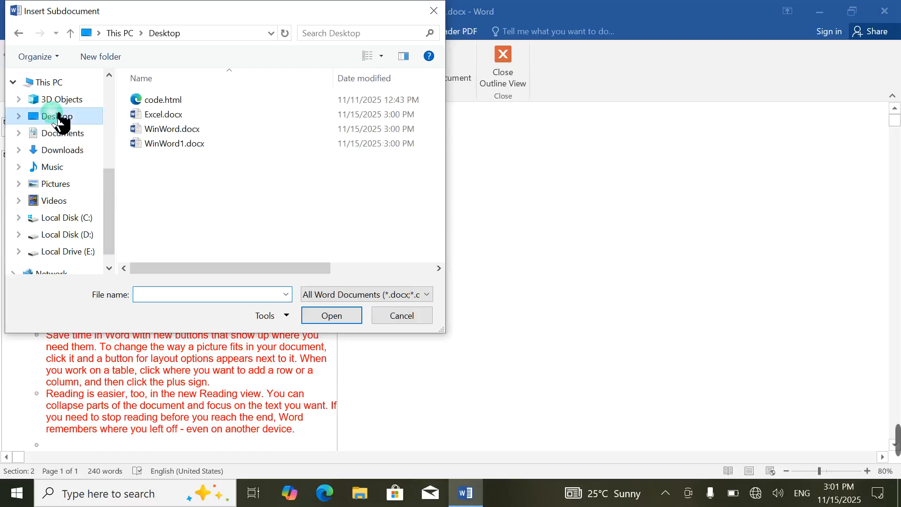
pyautogui.doubleClick(173, 131)
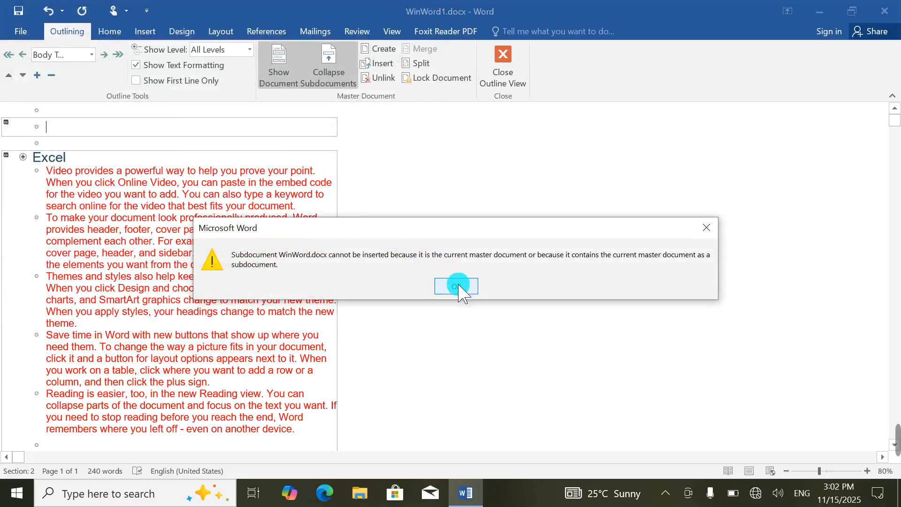
pyautogui.click(456, 287)
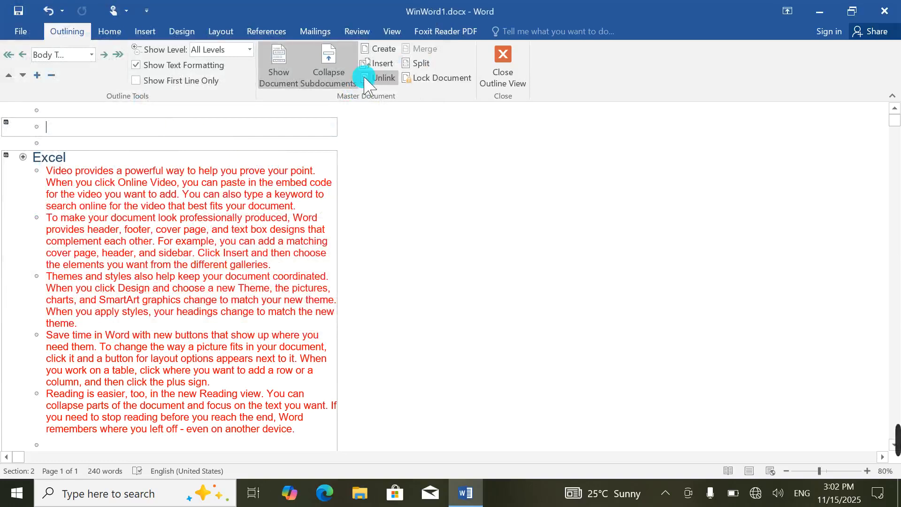
# Step: Try to insert WinWord1.docx as a subdocument and undo the deletion of the WinWord heading and text
pyautogui.click(378, 63)
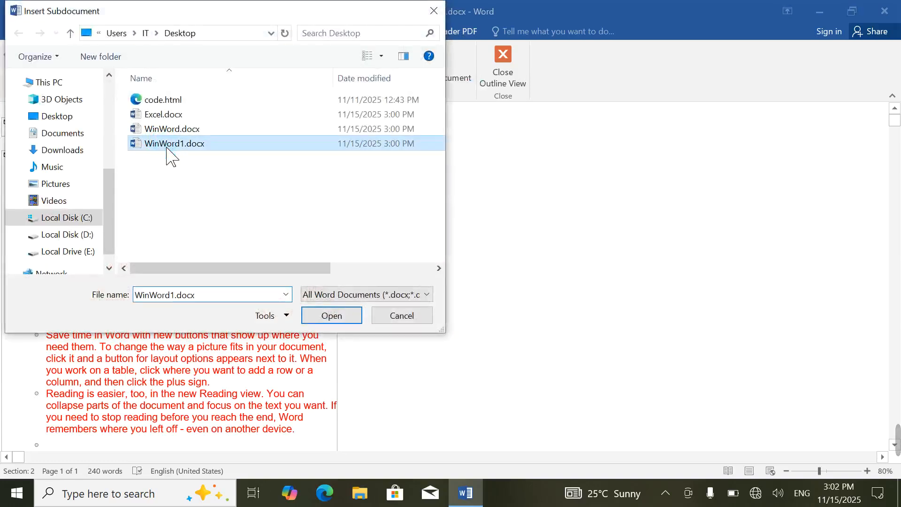
pyautogui.doubleClick(172, 142)
pyautogui.click(455, 286)
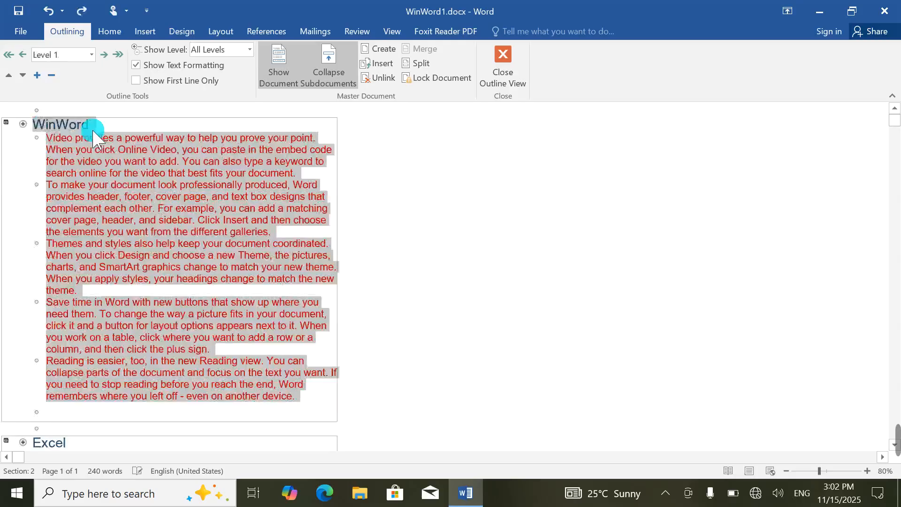
# Step: Delete only the body text beneath the WinWord heading, keeping the heading in the subdocument
pyautogui.scroll(-3, 162, 202)
pyautogui.scroll(3, 162, 202)
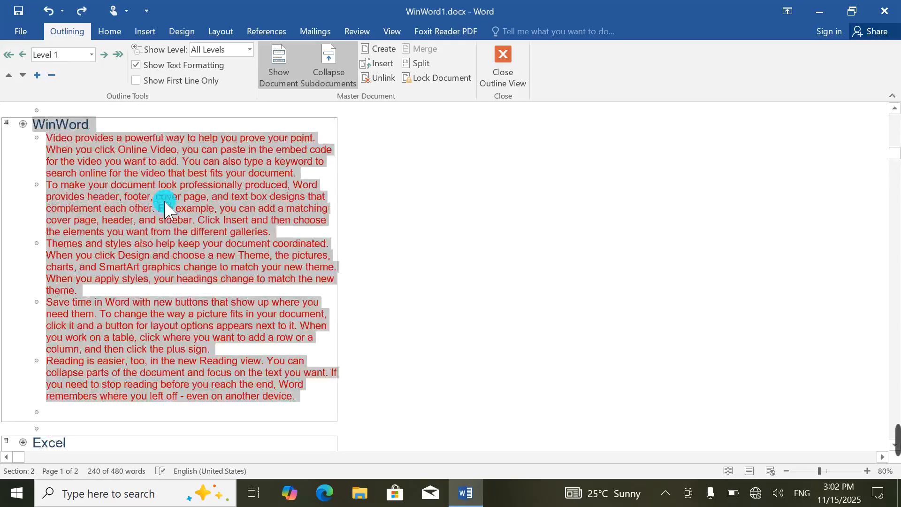
pyautogui.click(252, 291)
pyautogui.moveTo(309, 398); pyautogui.dragTo(54, 149)
pyautogui.press('Delete')
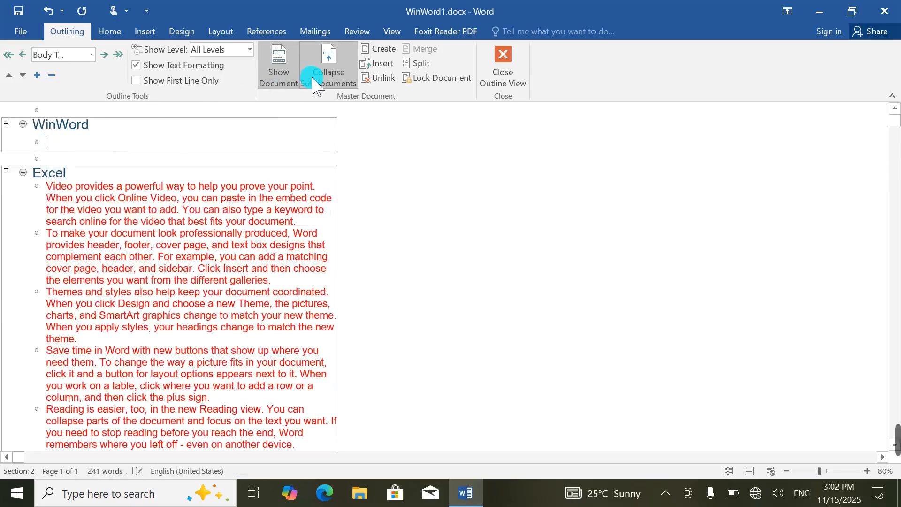
# Step: Try to insert WinWord.docx as a subdocument on the empty line below the WinWord heading
pyautogui.click(376, 66)
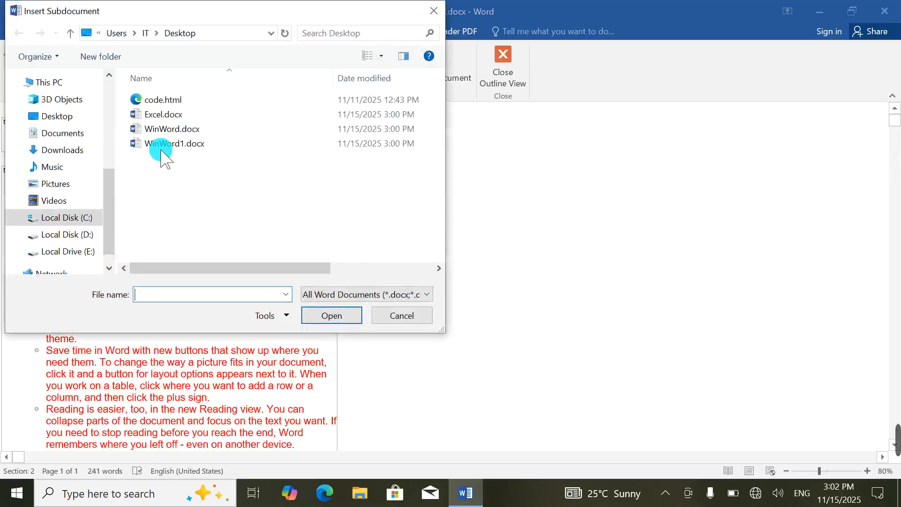
pyautogui.doubleClick(173, 134)
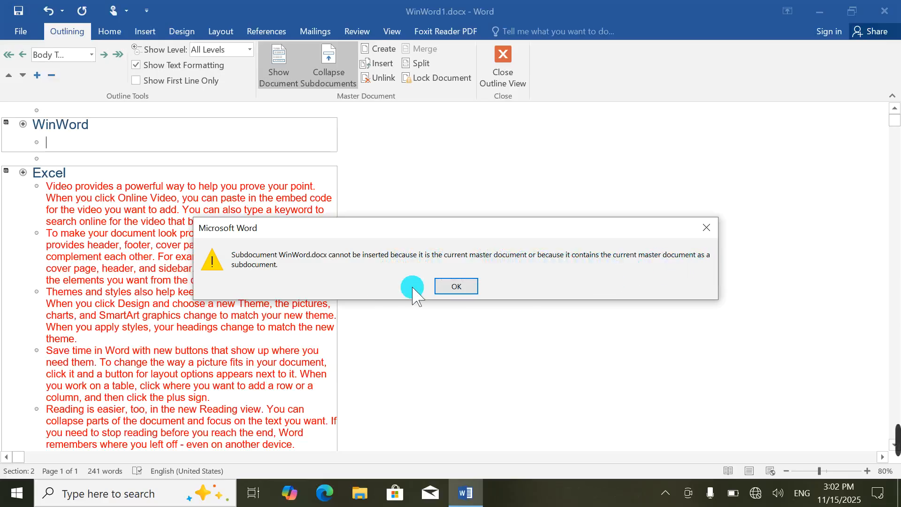
pyautogui.click(459, 288)
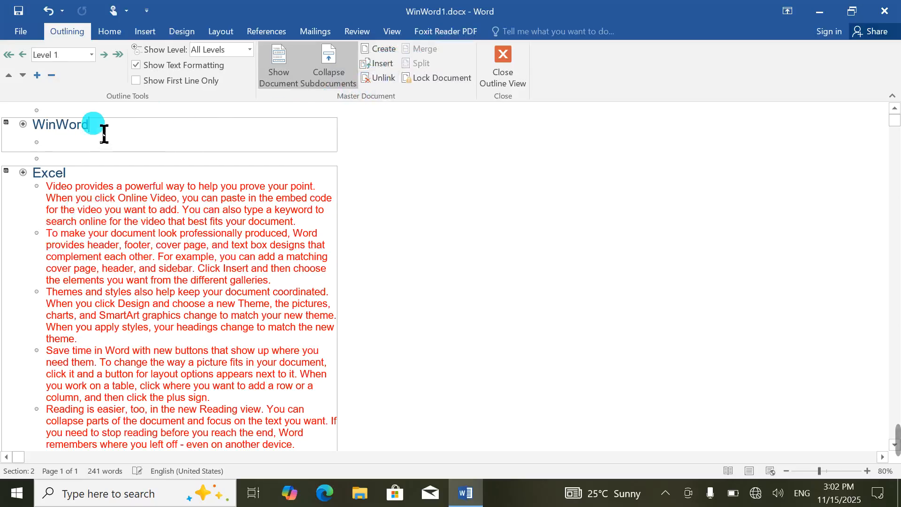
# Step: Unlink the WinWord and Excel subdocuments from the master document
pyautogui.click(384, 78)
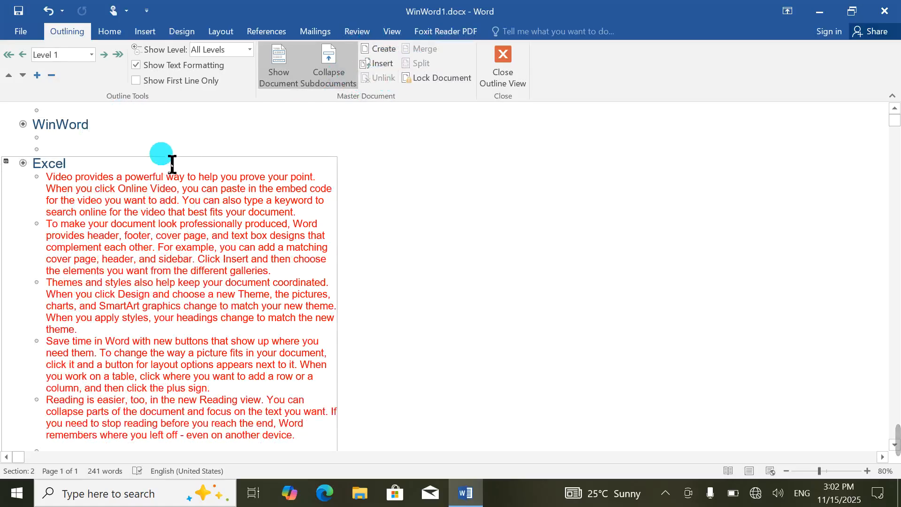
pyautogui.click(382, 84)
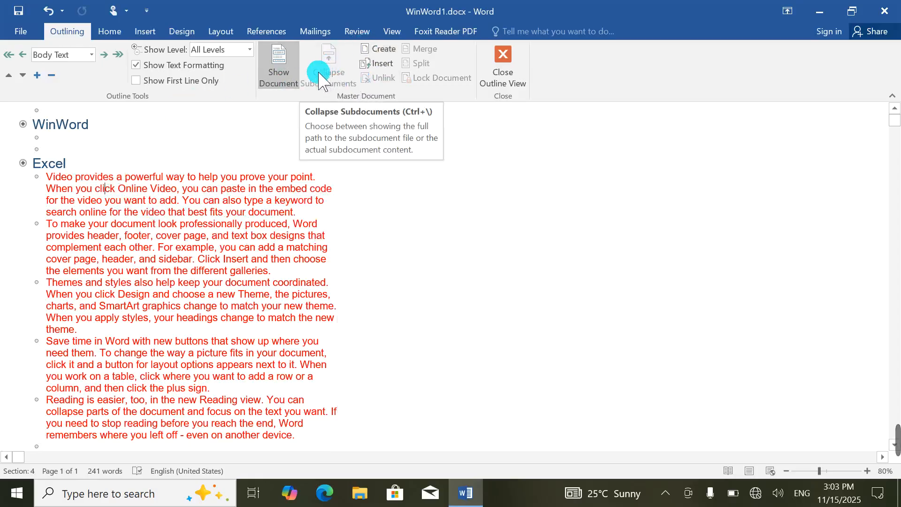
# Step: Undo the unlinking of both subdocuments and the deletion of the WinWord body text
pyautogui.hotkey('ctrl', 'z')
pyautogui.hotkey('ctrl', 'z')
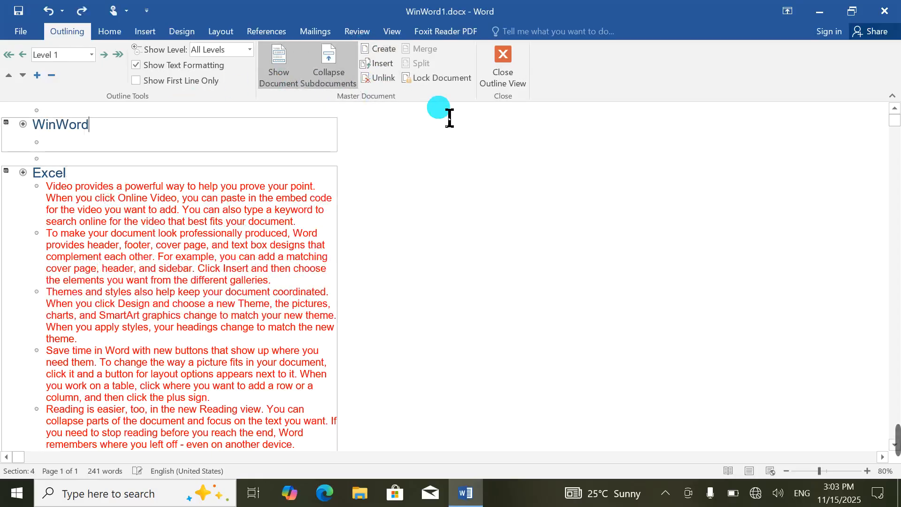
pyautogui.hotkey('ctrl', 'z')
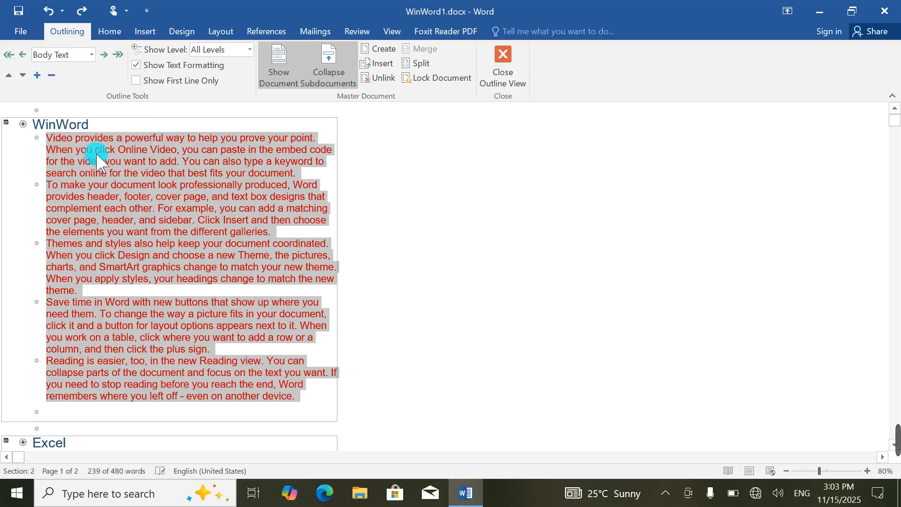
# Step: Select the WinWord and Excel subdocuments together and merge them into a single subdocument
pyautogui.scroll(-10, 147, 171)
pyautogui.scroll(10, 146, 167)
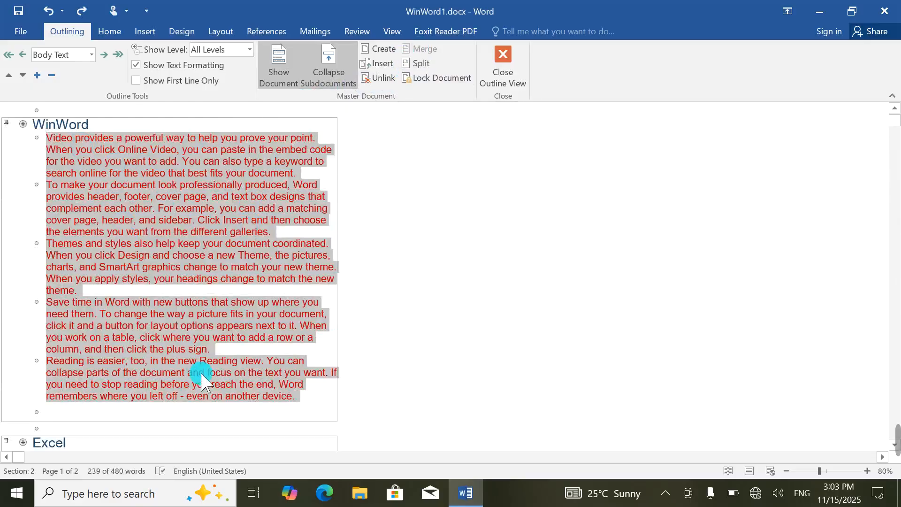
pyautogui.scroll(-8, 230, 362)
pyautogui.scroll(8, 232, 366)
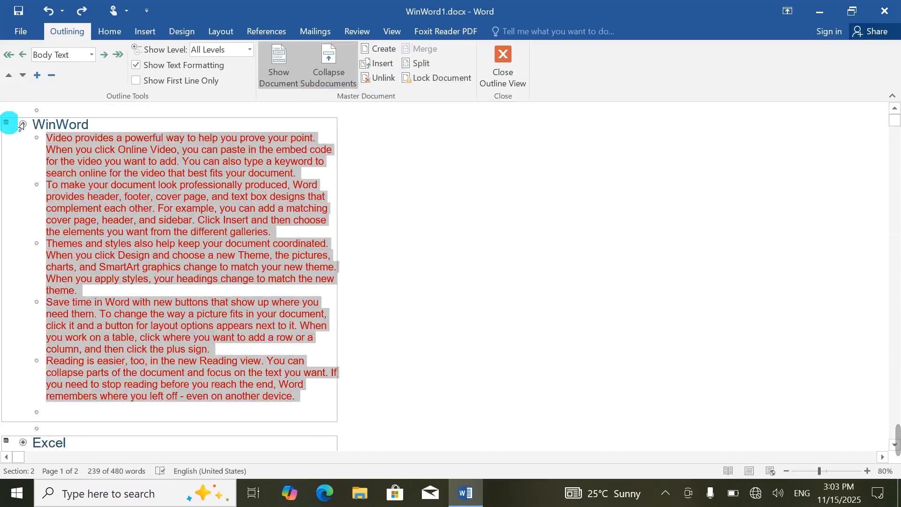
pyautogui.click(102, 161)
pyautogui.click(18, 124)
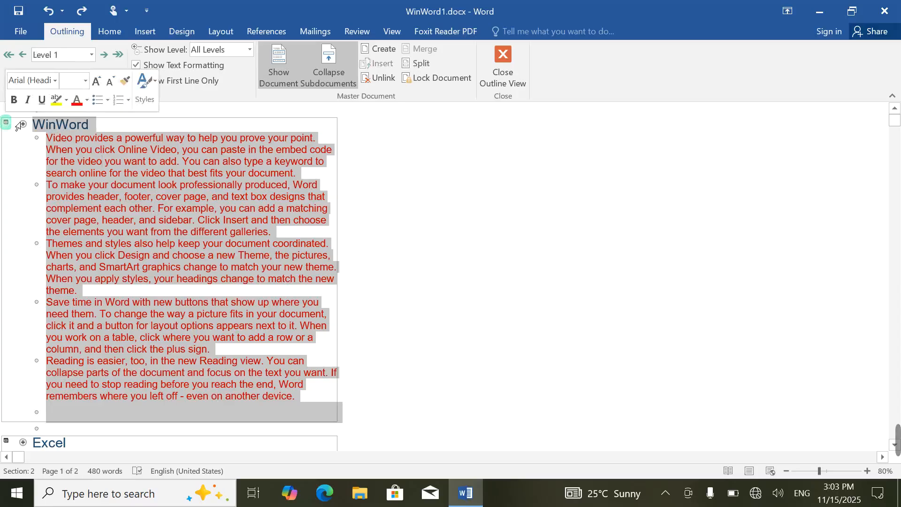
pyautogui.scroll(-6, 109, 242)
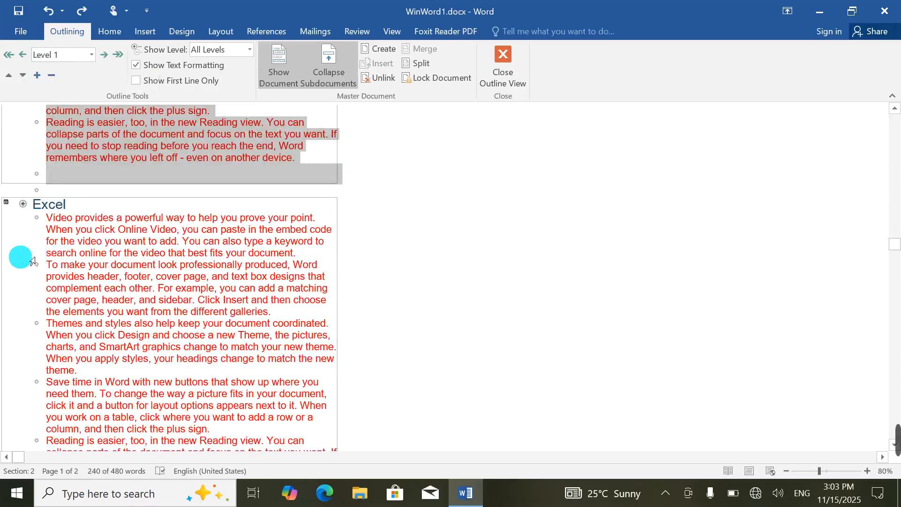
pyautogui.keyDown('shift'); pyautogui.click(18, 206); pyautogui.keyUp('shift')
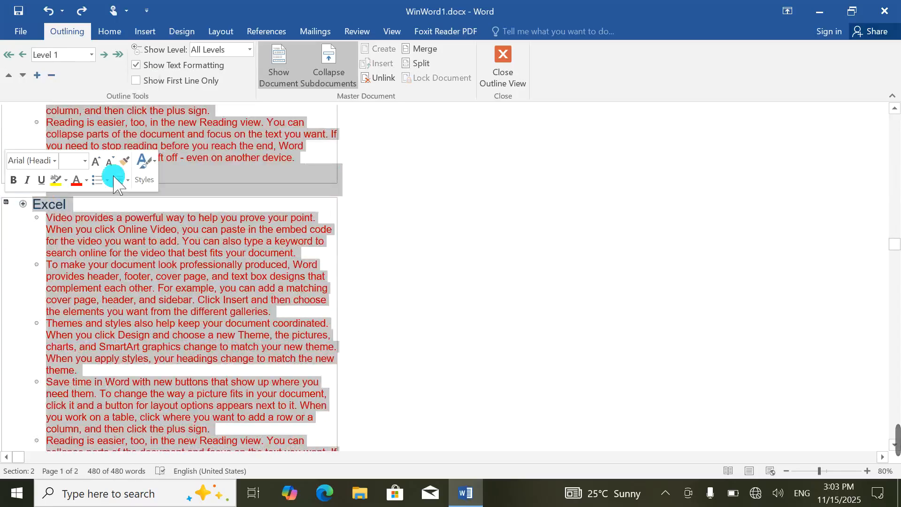
pyautogui.click(420, 52)
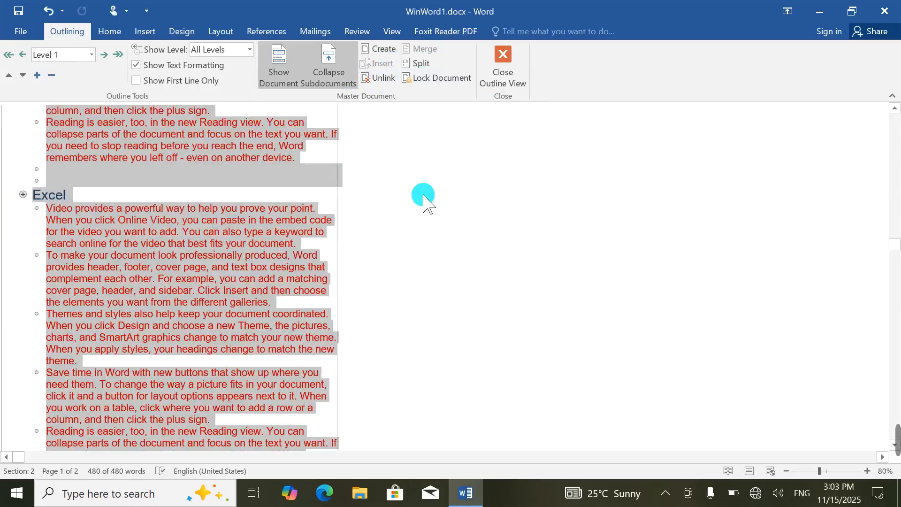
# Step: Select the Excel heading with its text and split it off into its own subdocument
pyautogui.click(404, 169)
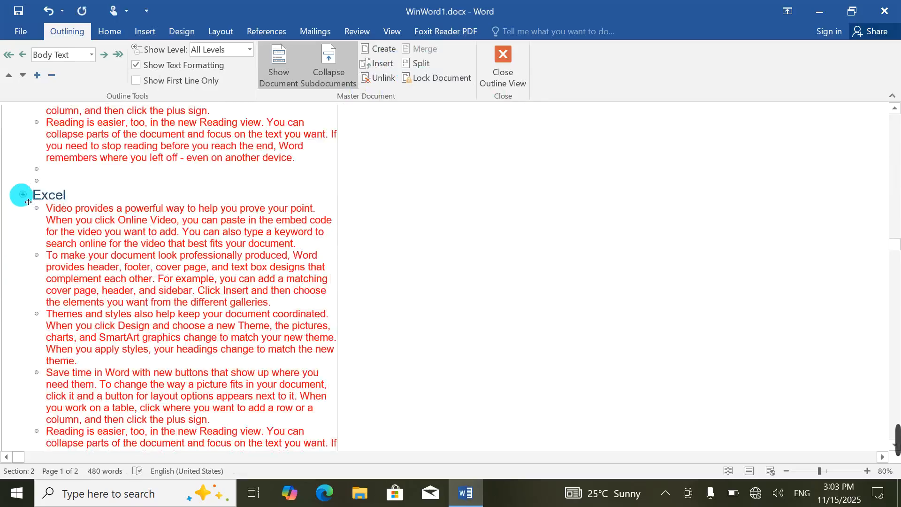
pyautogui.click(24, 195)
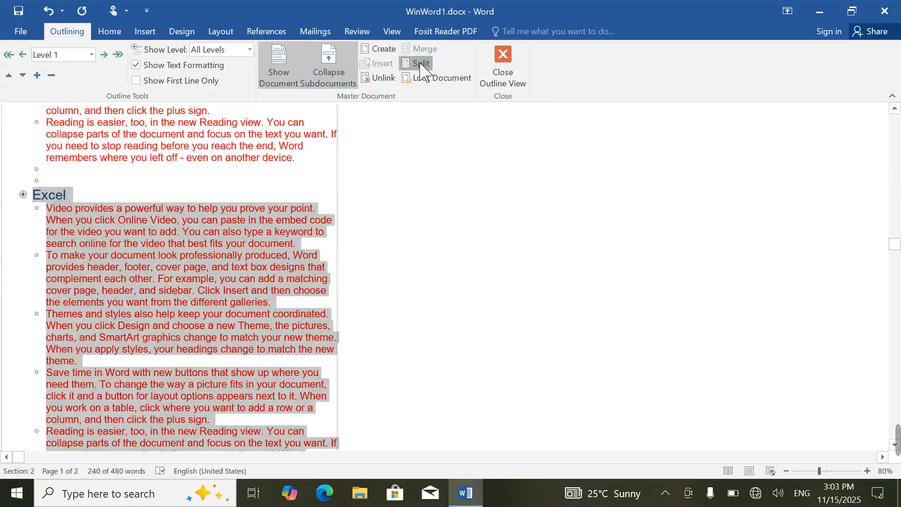
pyautogui.click(418, 64)
pyautogui.click(193, 263)
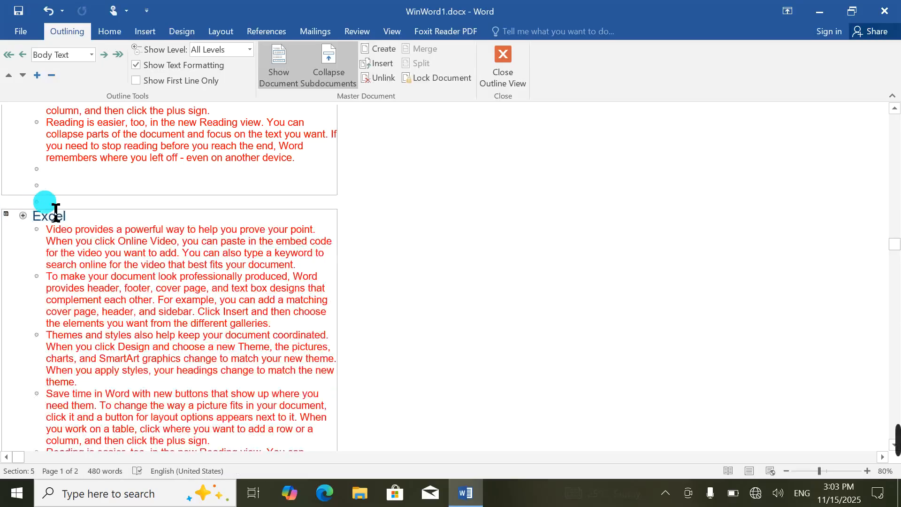
pyautogui.click(356, 164)
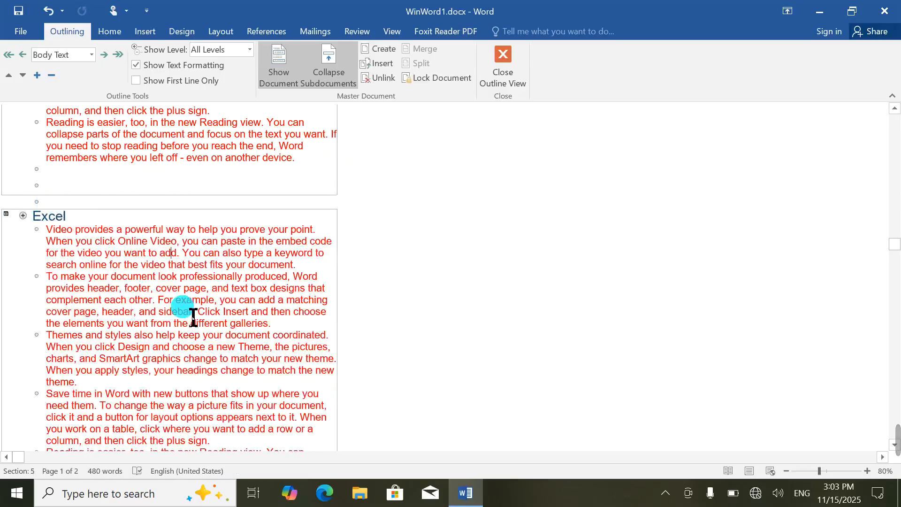
# Step: Lock the WinWord subdocument, saving the changes to WinWord.docx, and close Outline view
pyautogui.scroll(7, 190, 312)
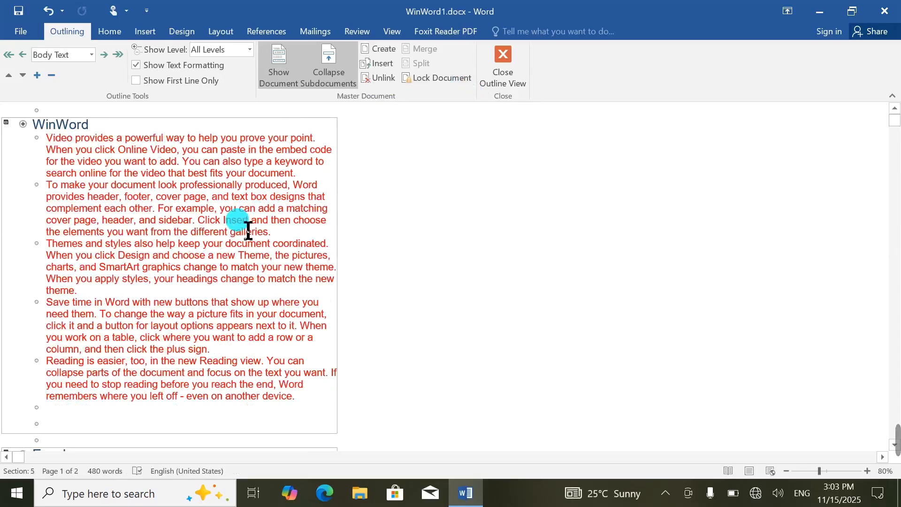
pyautogui.scroll(-4, 221, 199)
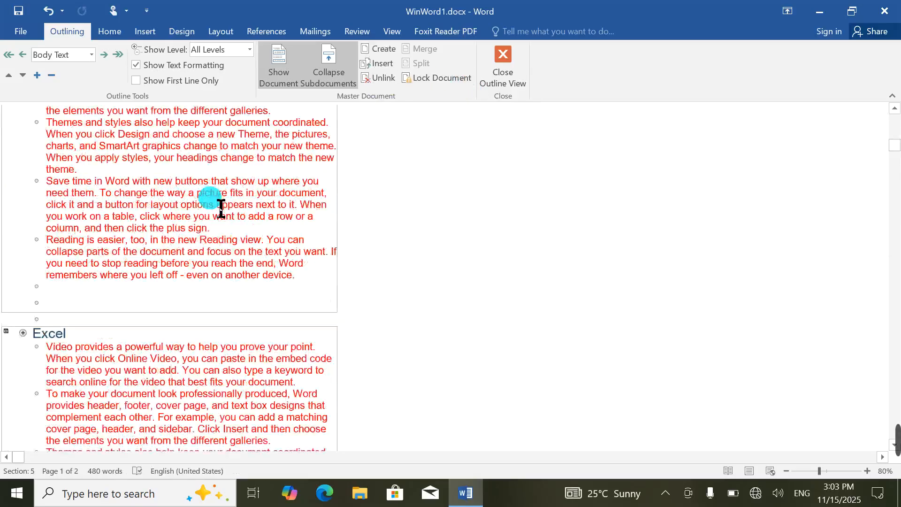
pyautogui.scroll(4, 220, 206)
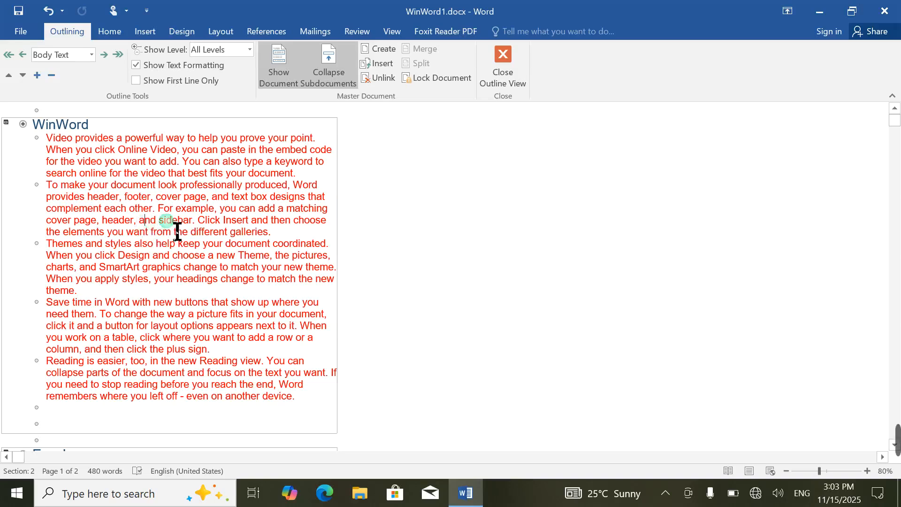
pyautogui.click(413, 77)
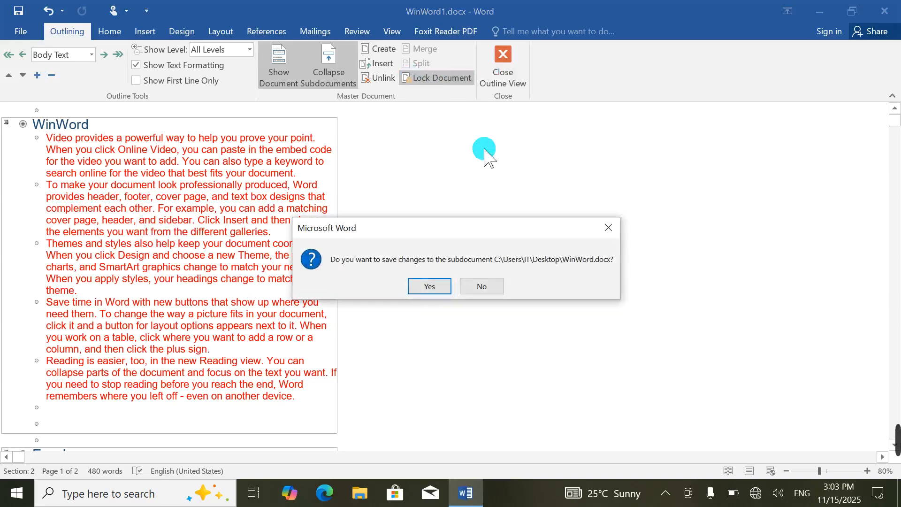
pyautogui.click(430, 287)
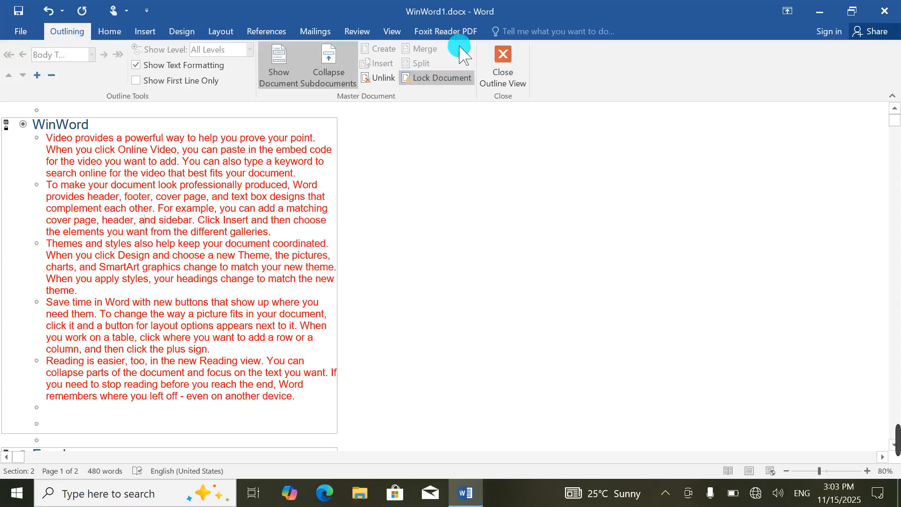
pyautogui.click(500, 64)
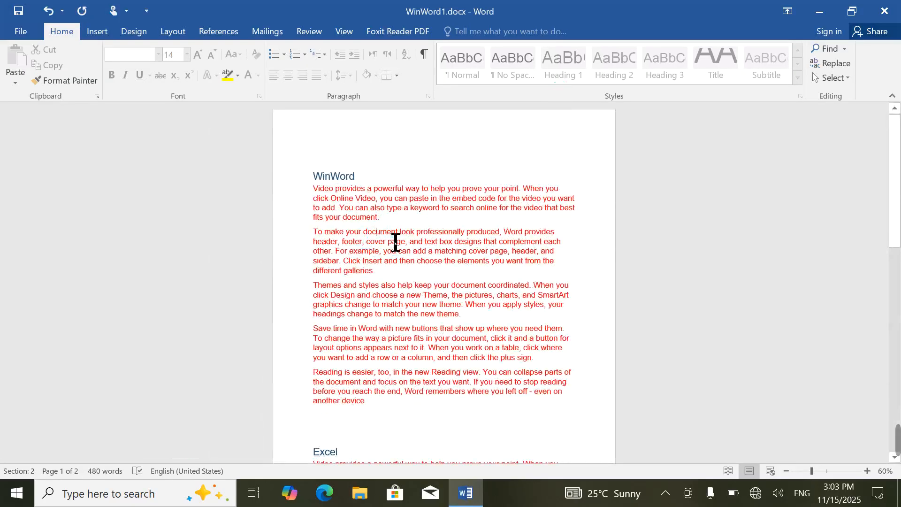
# Step: Try to edit the body text of the locked WinWord subdocument
pyautogui.click(410, 233)
pyautogui.click(444, 348)
pyautogui.moveTo(462, 189); pyautogui.dragTo(430, 189)
pyautogui.scroll(-6, 374, 282)
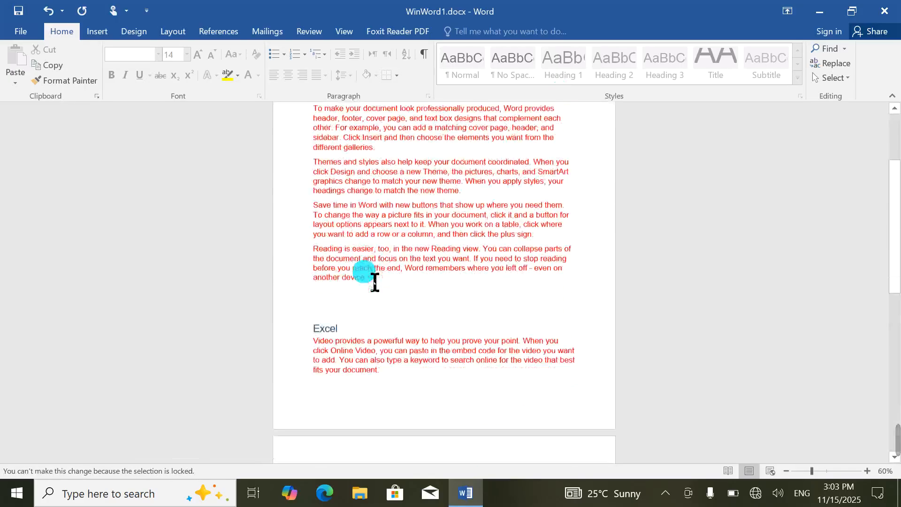
# Step: Insert "fdfdsfsdfsdf" into the word "styles" under Excel and delete the line "different galleries." above that paragraph
pyautogui.click(364, 394)
pyautogui.write('fdfdsfsdfsdf')
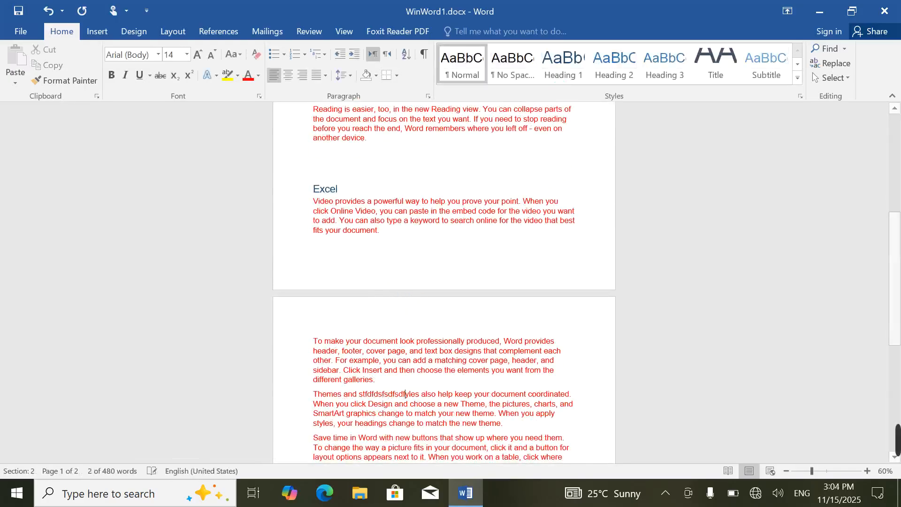
pyautogui.moveTo(375, 379); pyautogui.dragTo(263, 381)
pyautogui.press('BackSpace')
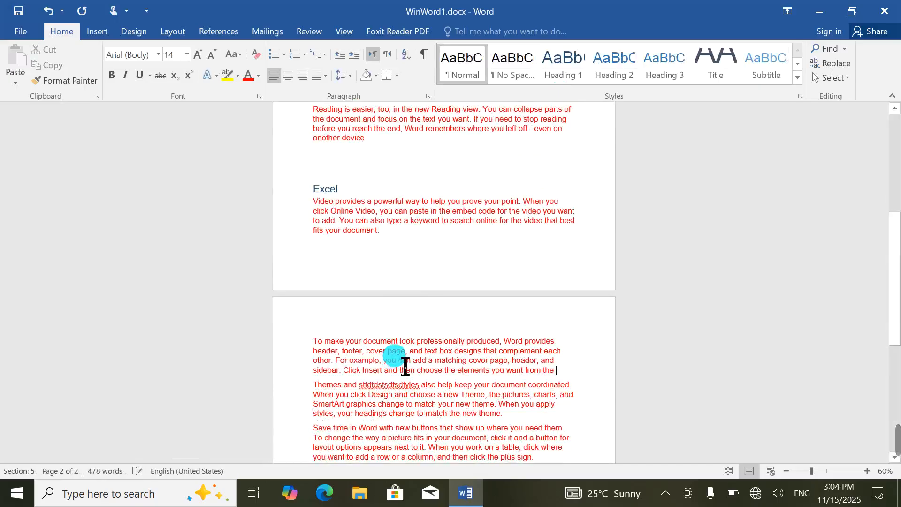
pyautogui.hotkey('ctrl', 'z')
pyautogui.hotkey('ctrl', 'z')
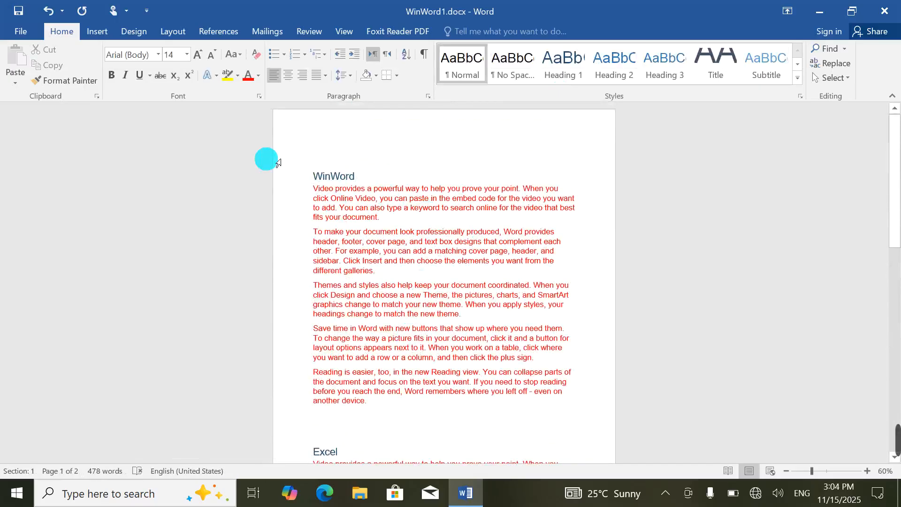
# Step: Open Outline view, show the master document and toggle Lock Document from the first section, closing Outline view after the attempt
pyautogui.click(345, 31)
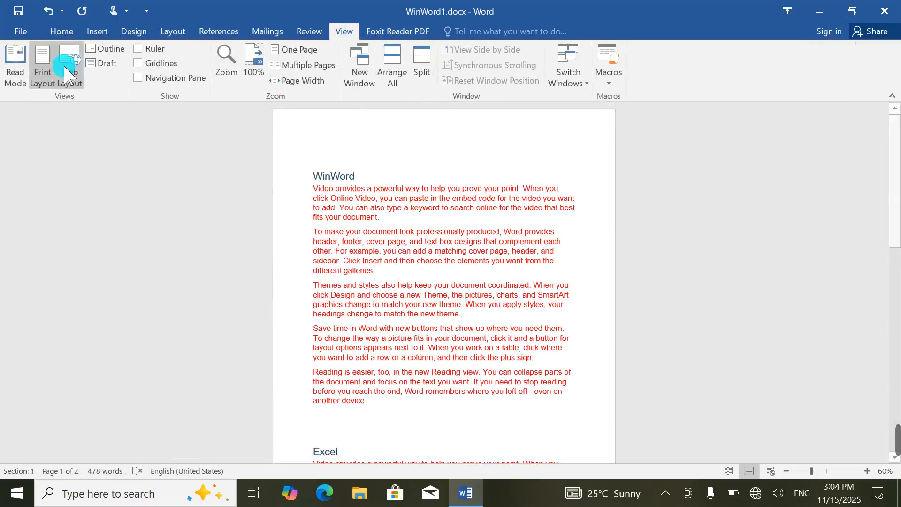
pyautogui.click(104, 49)
pyautogui.click(322, 61)
pyautogui.click(421, 79)
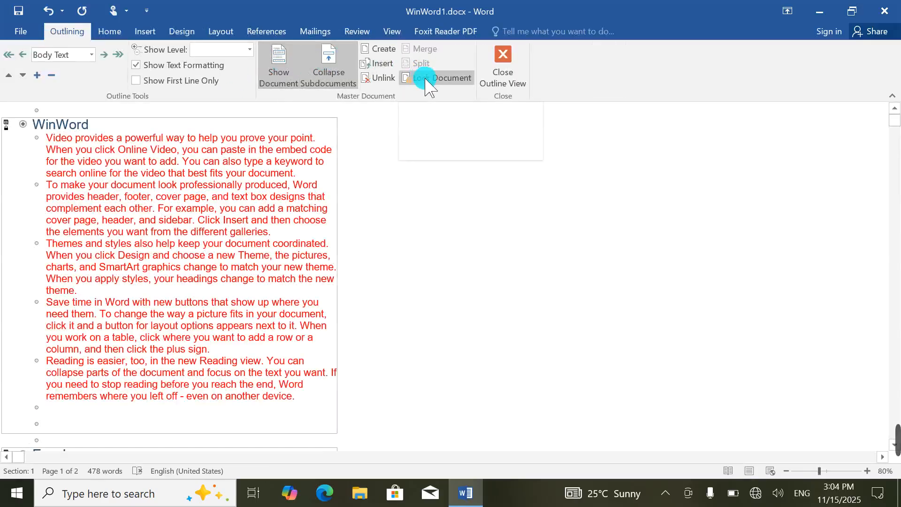
pyautogui.click(499, 53)
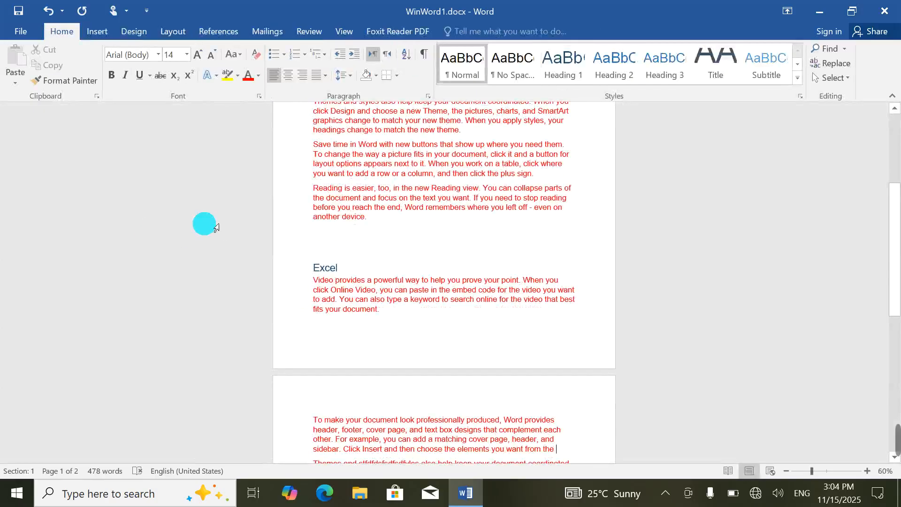
# Step: Try to draw an oval over the locked WinWord text
pyautogui.scroll(-14, 430, 331)
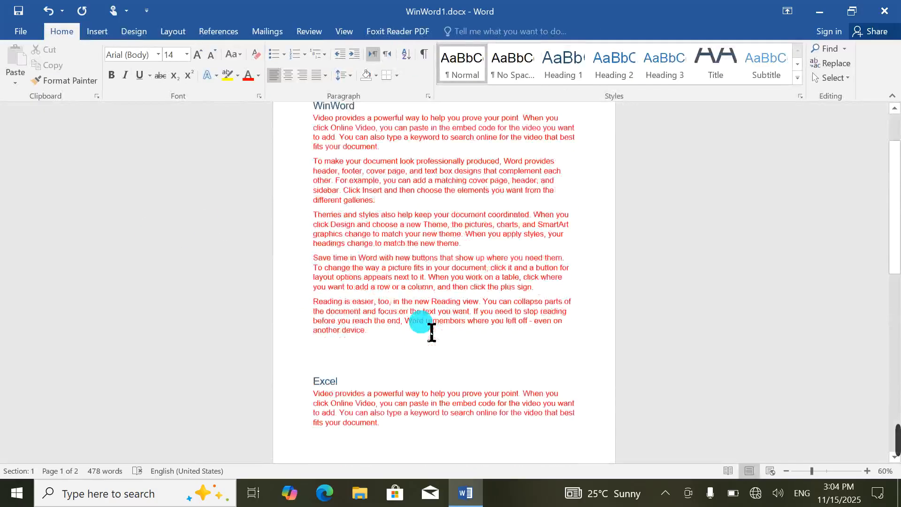
pyautogui.scroll(7, 435, 334)
pyautogui.scroll(5, 434, 334)
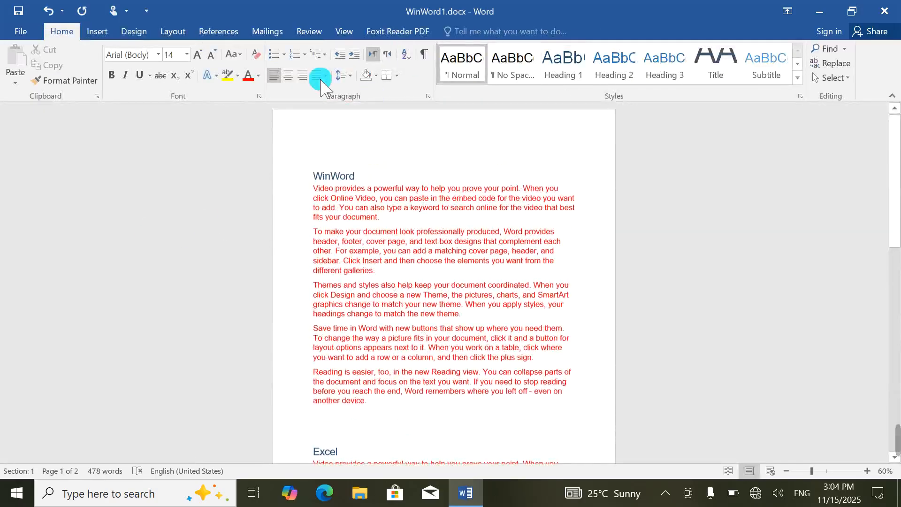
pyautogui.click(347, 32)
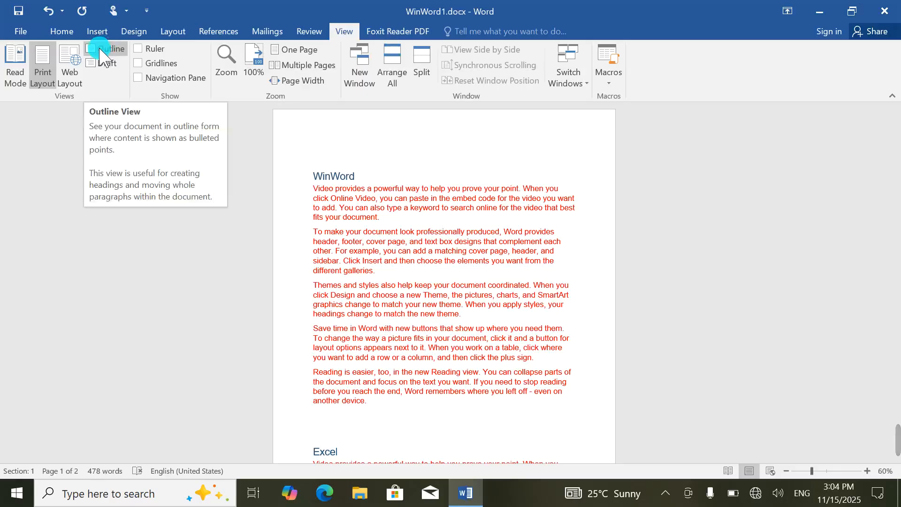
pyautogui.click(97, 32)
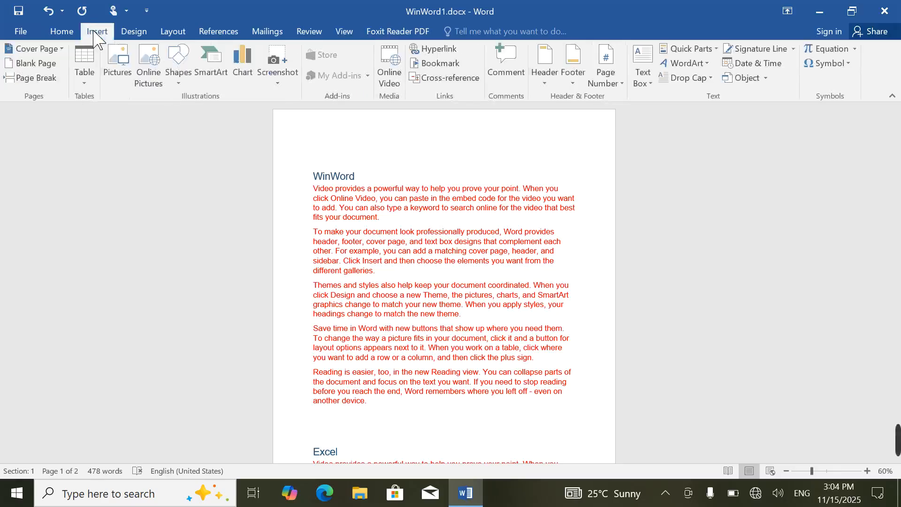
pyautogui.click(178, 64)
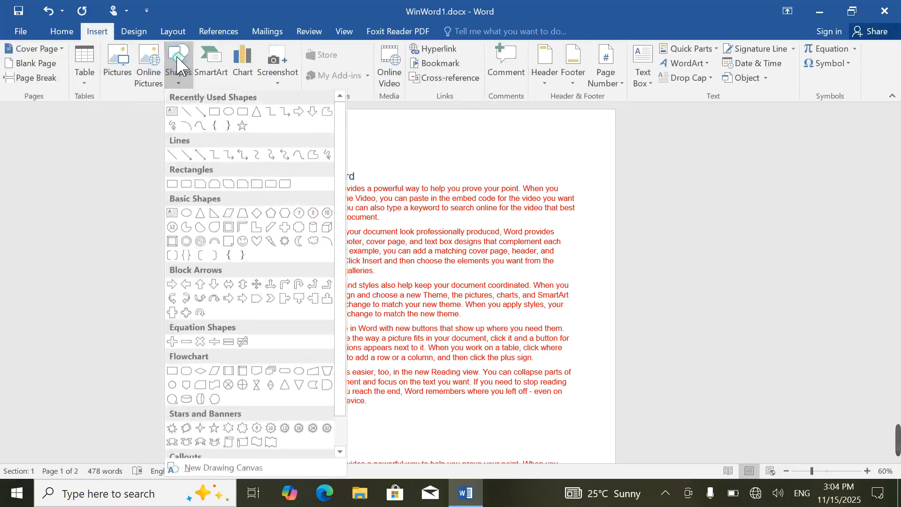
pyautogui.click(229, 111)
pyautogui.moveTo(346, 173); pyautogui.dragTo(492, 254)
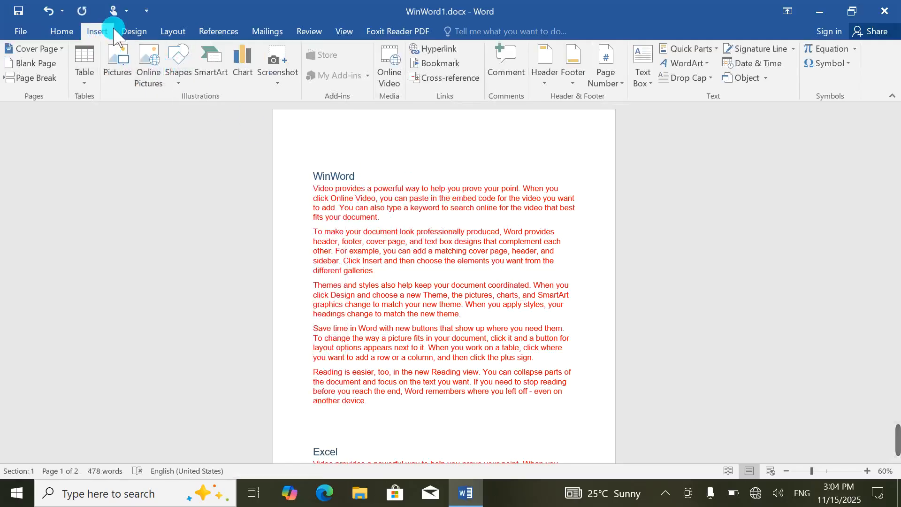
# Step: Try to draw a rectangle over the locked WinWord text
pyautogui.click(178, 61)
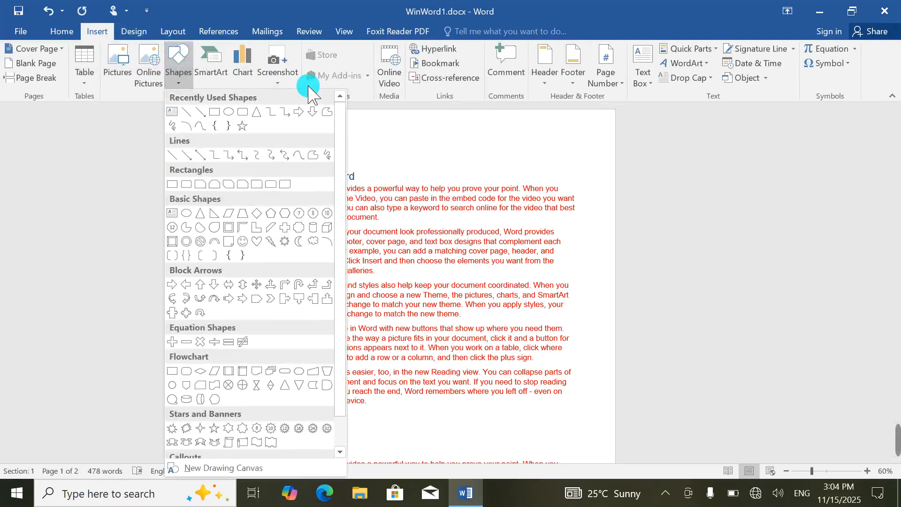
pyautogui.click(215, 112)
pyautogui.moveTo(315, 200); pyautogui.dragTo(515, 325)
pyautogui.scroll(-1, 440, 317)
pyautogui.scroll(1, 441, 317)
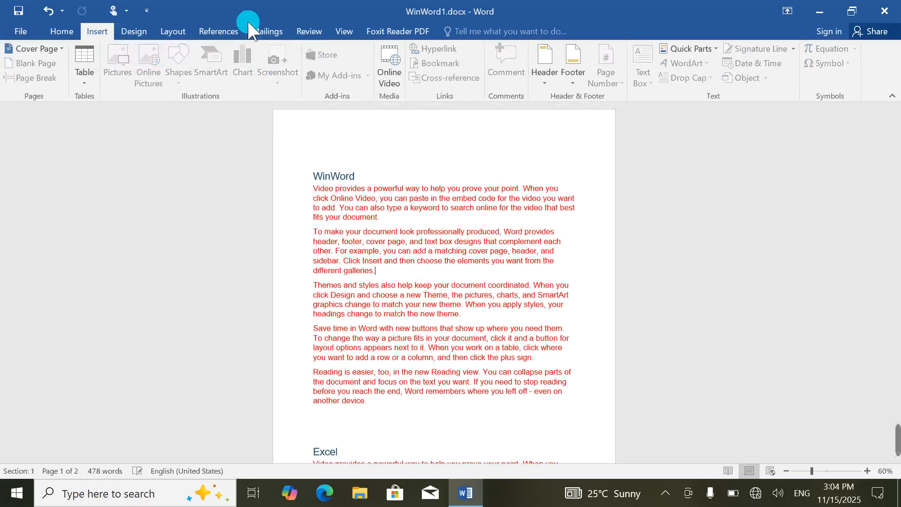
# Step: Open Outline view, show the master document, unlock the WinWord subdocument and return to the page layout
pyautogui.click(330, 32)
pyautogui.click(105, 55)
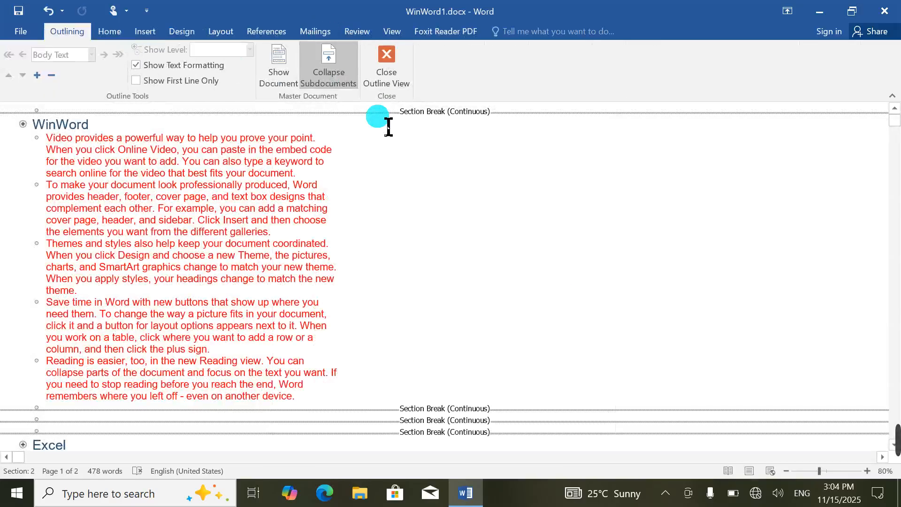
pyautogui.click(266, 87)
pyautogui.click(434, 78)
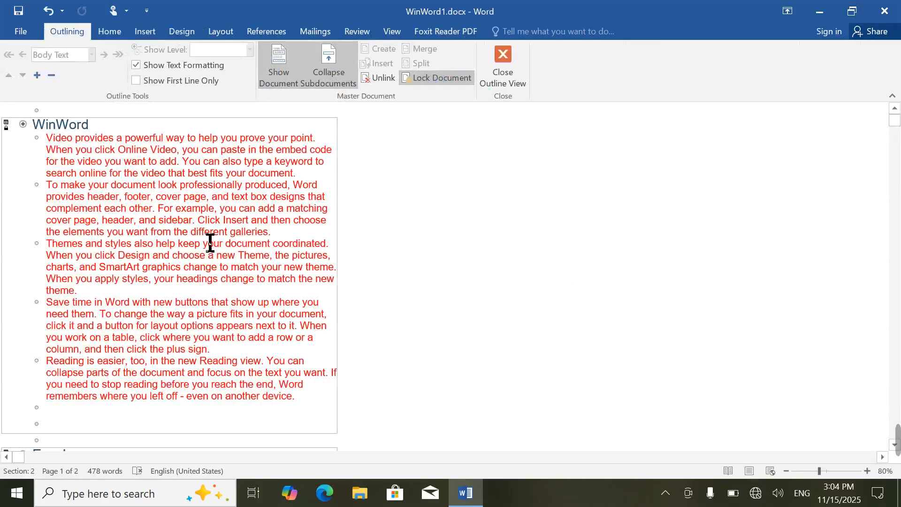
pyautogui.click(434, 78)
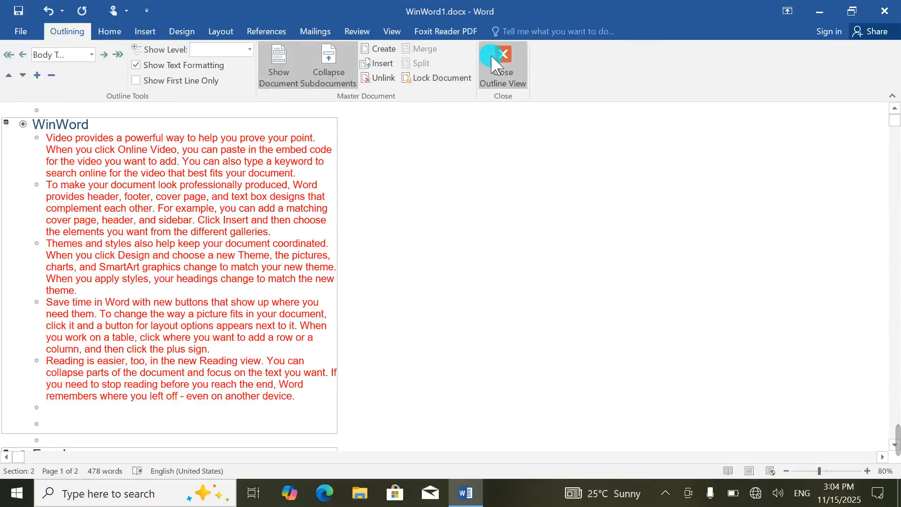
pyautogui.click(501, 66)
# Step: Draw a rectangle about 4.93" wide and 3.05" high over the WinWord paragraphs
pyautogui.click(384, 266)
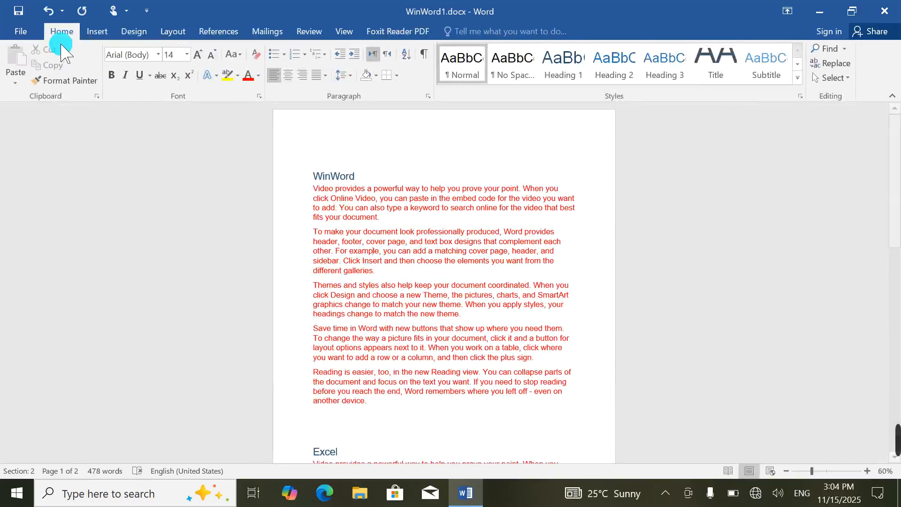
pyautogui.click(96, 32)
pyautogui.click(168, 56)
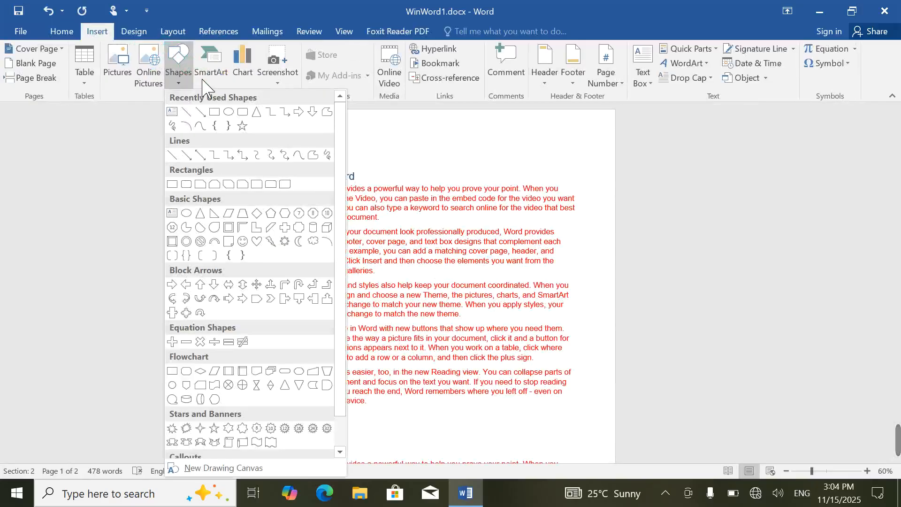
pyautogui.click(217, 112)
pyautogui.moveTo(354, 194); pyautogui.dragTo(553, 317)
pyautogui.moveTo(440, 190)
pyautogui.mouseDown()
pyautogui.moveTo(455, 230)
pyautogui.moveTo(450, 243)
pyautogui.mouseUp()
pyautogui.click(450, 243)
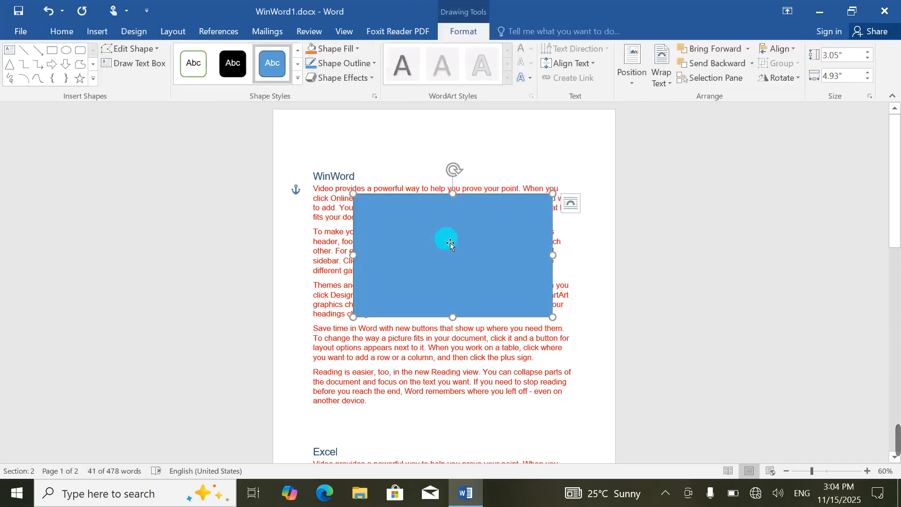
# Step: Cut the rectangle from the WinWord text and paste three copies below the last Excel paragraph on page 2
pyautogui.press('Delete')
pyautogui.scroll(-5, 470, 305)
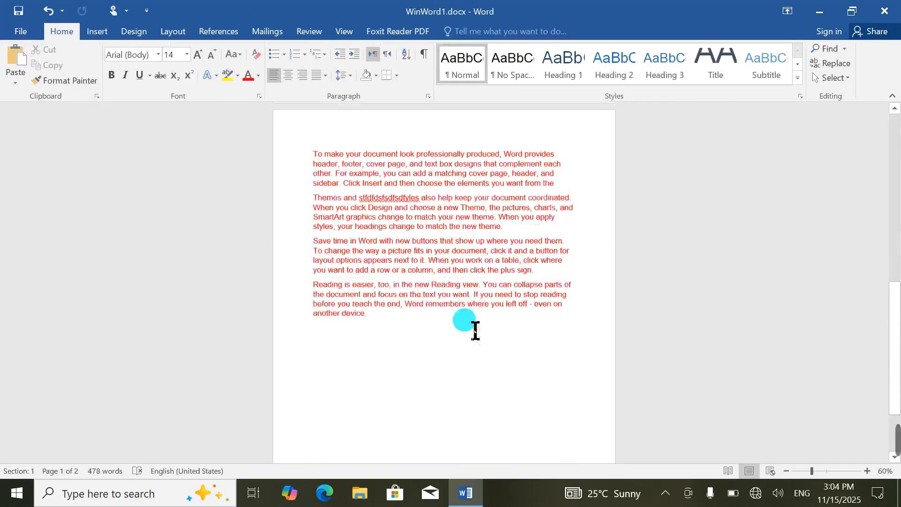
pyautogui.click(417, 327)
pyautogui.hotkey('ctrl', 'v')
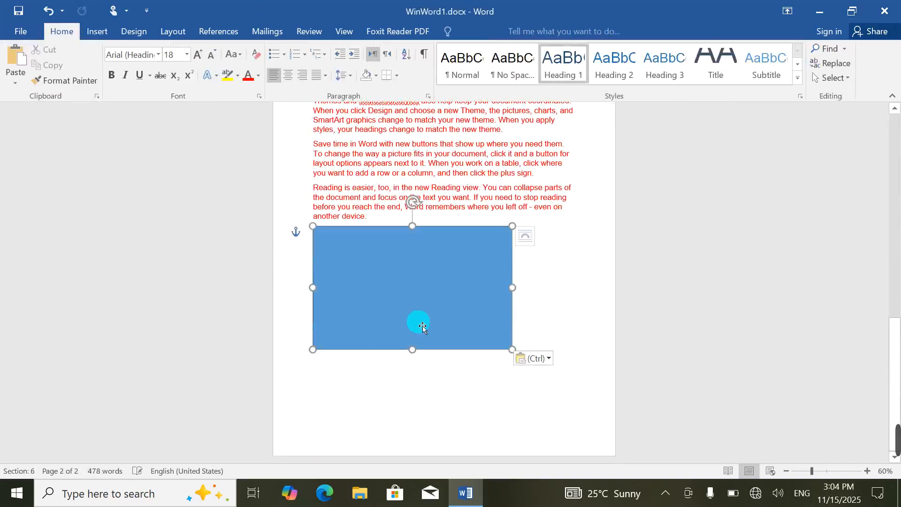
pyautogui.hotkey('ctrl', 'v')
pyautogui.hotkey('ctrl', 'v')
pyautogui.hotkey('ctrl', 'v')
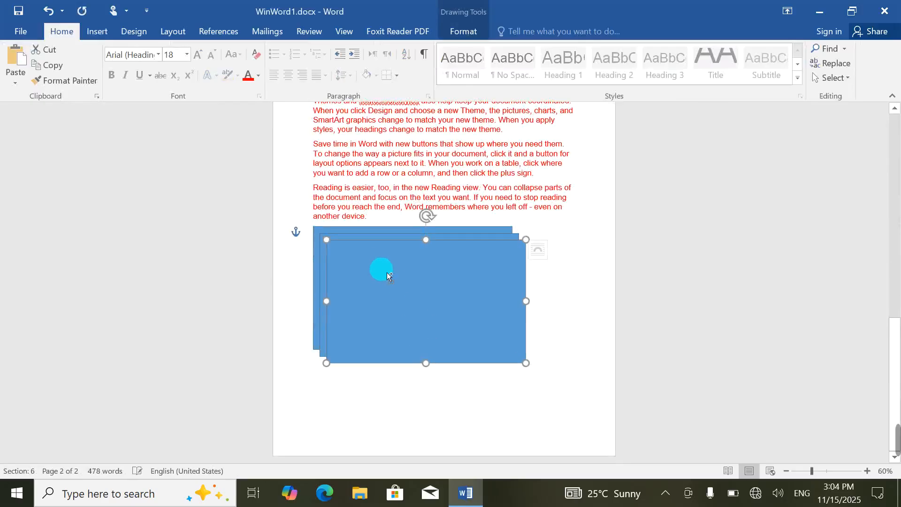
# Step: Spread the pasted rectangles apart and move one up to page 1, over the last WinWord paragraphs and Excel heading
pyautogui.moveTo(402, 295); pyautogui.dragTo(497, 306)
pyautogui.moveTo(373, 285); pyautogui.dragTo(380, 342)
pyautogui.moveTo(362, 250); pyautogui.dragTo(391, 128)
pyautogui.scroll(5, 416, 277)
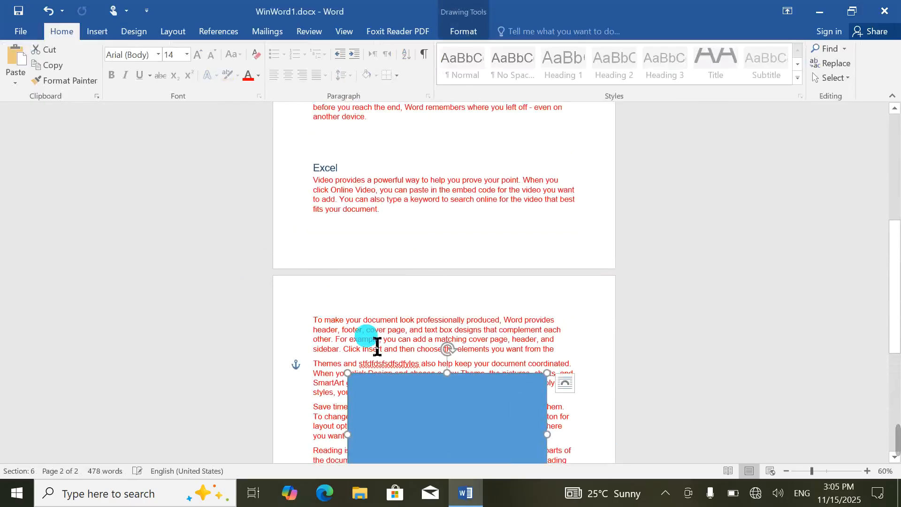
pyautogui.moveTo(425, 454); pyautogui.dragTo(350, 105)
# Step: Switch to Draft view and look through the WinWord and Excel text and their section breaks
pyautogui.click(343, 30)
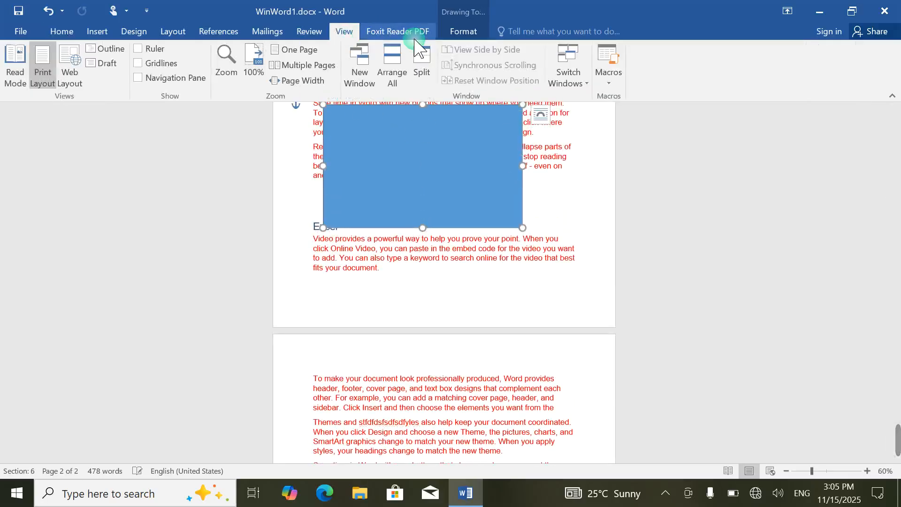
pyautogui.click(103, 63)
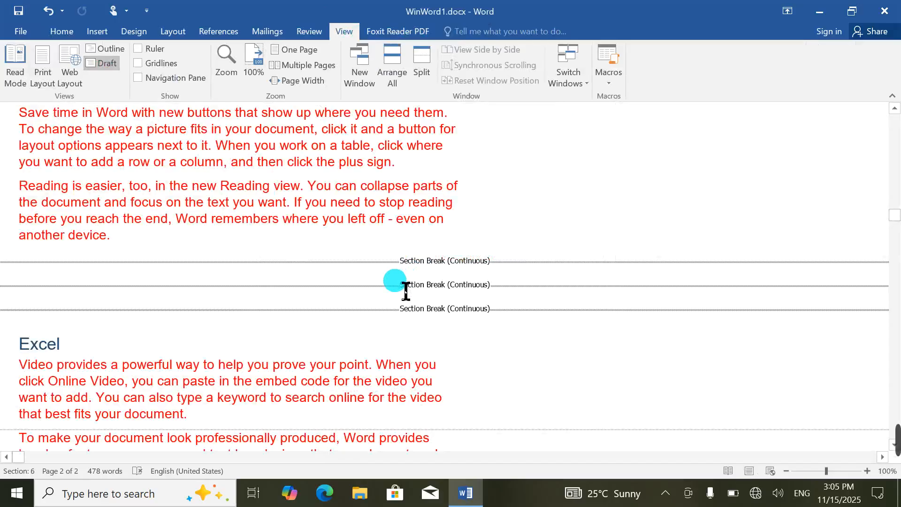
pyautogui.scroll(6, 410, 310)
pyautogui.scroll(-8, 410, 310)
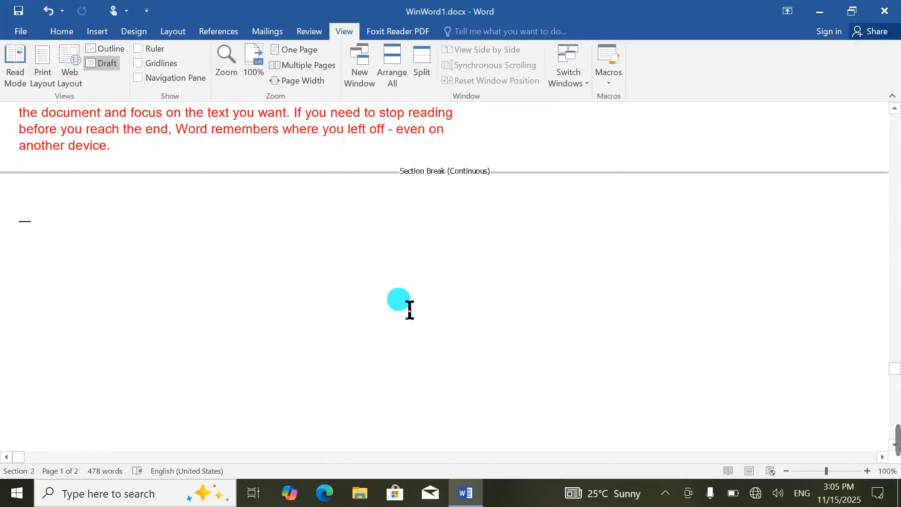
pyautogui.scroll(10, 403, 318)
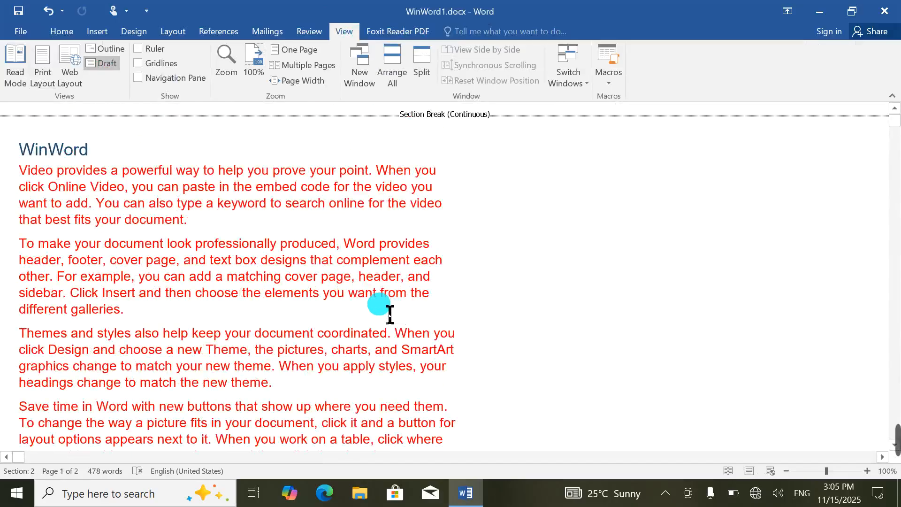
pyautogui.scroll(-8, 386, 309)
pyautogui.scroll(8, 381, 309)
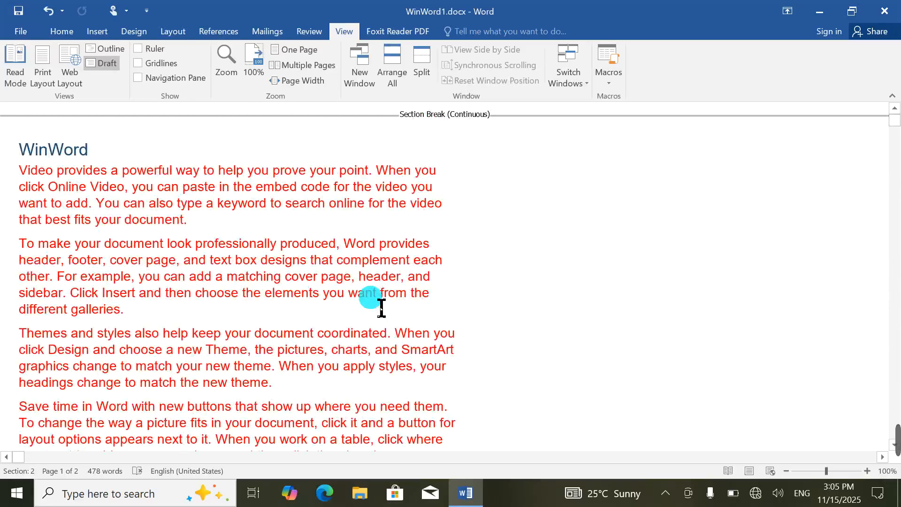
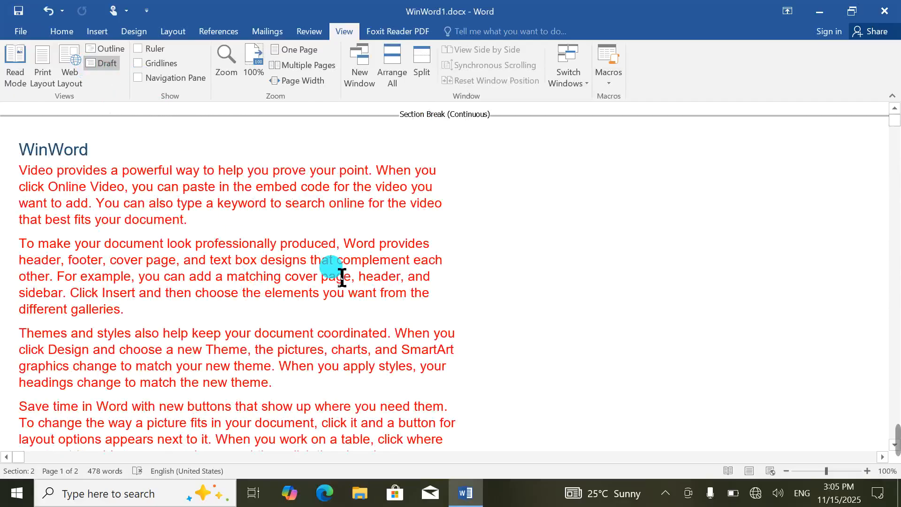
pyautogui.scroll(-9, 467, 356)
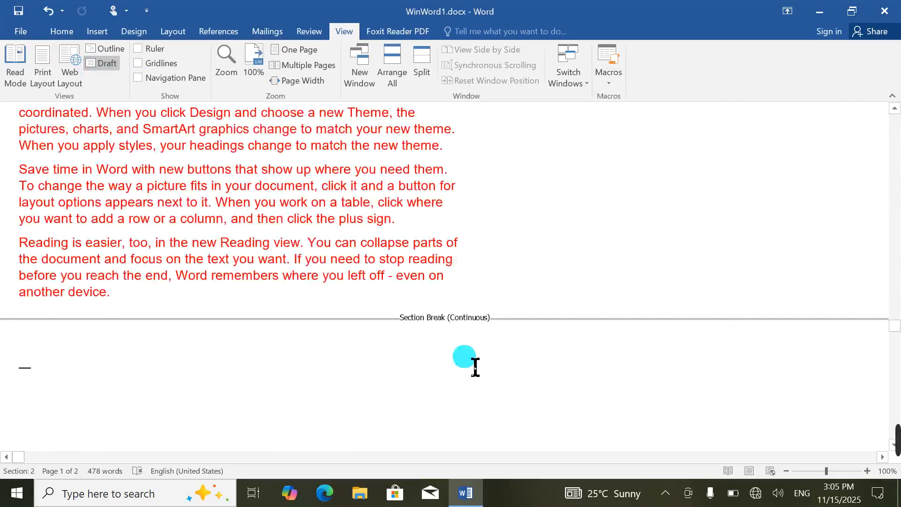
pyautogui.scroll(7, 448, 305)
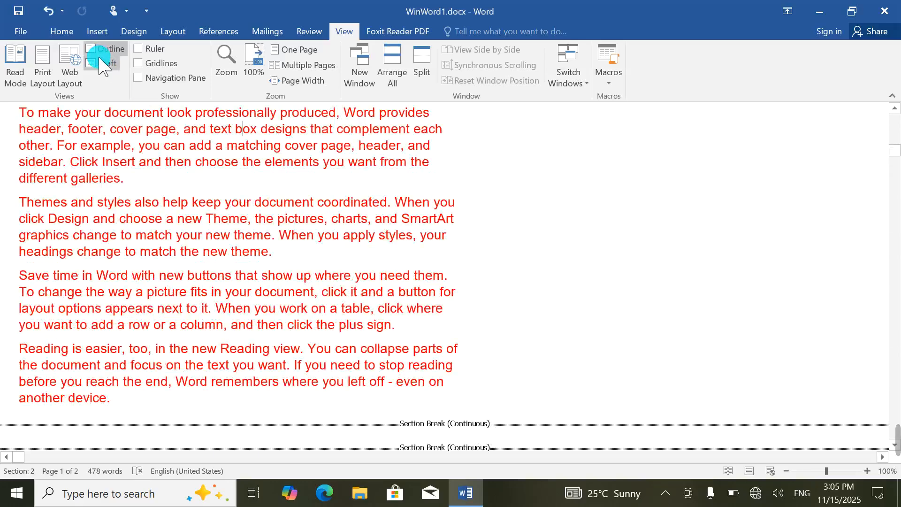
# Step: Switch the document to Print Layout view and delete the blue rectangle covering the WinWord text
pyautogui.click(43, 66)
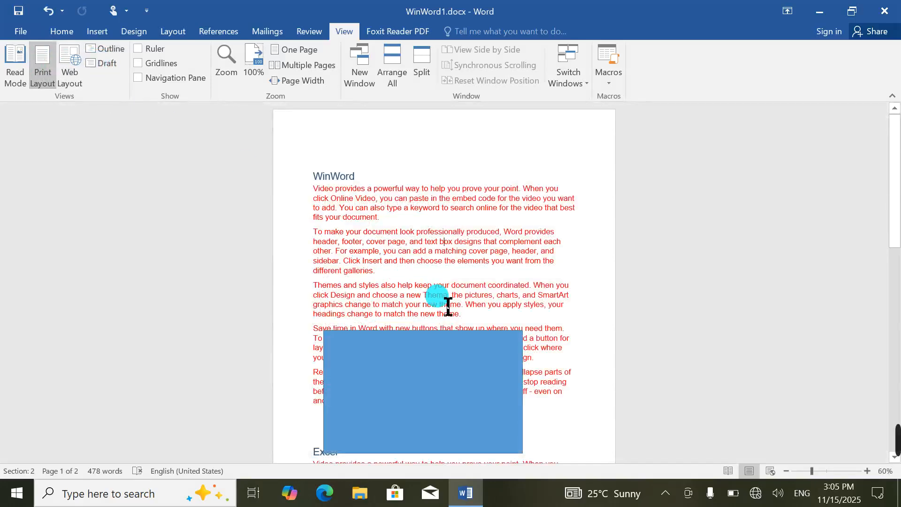
pyautogui.scroll(-3, 448, 305)
pyautogui.scroll(9, 448, 304)
pyautogui.click(444, 359)
pyautogui.press('Delete')
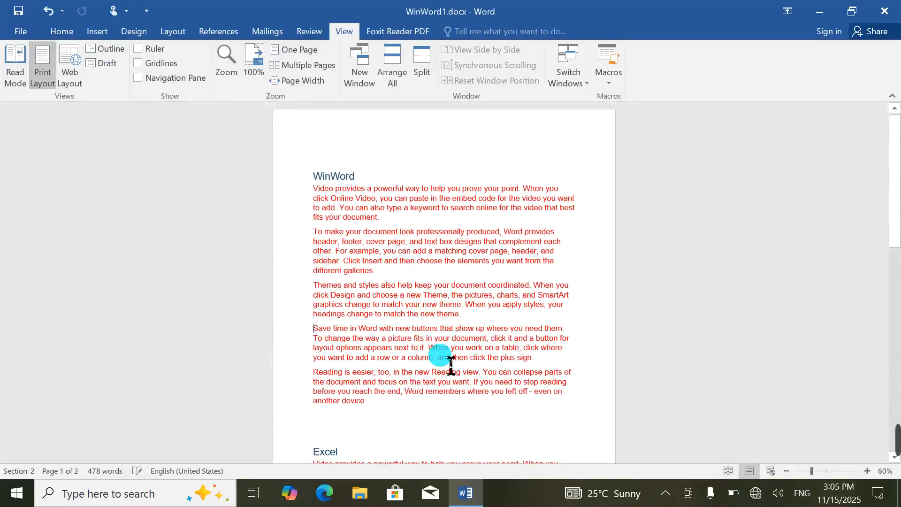
# Step: Delete the two remaining floating objects further down the document
pyautogui.scroll(-5, 451, 365)
pyautogui.click(482, 344)
pyautogui.press('Delete')
pyautogui.click(427, 355)
pyautogui.press('Delete')
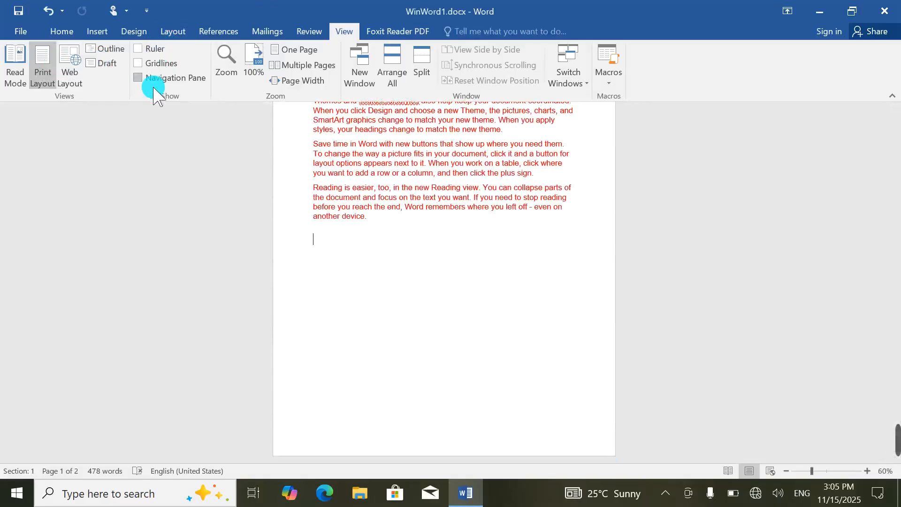
# Step: Show the ruler above the first page and toggle the gridlines on and off again
pyautogui.scroll(10, 373, 264)
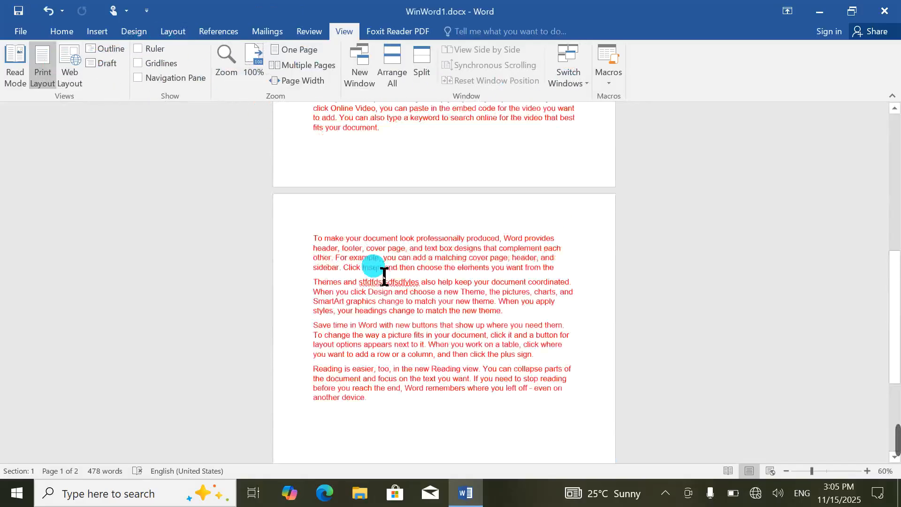
pyautogui.scroll(3, 283, 179)
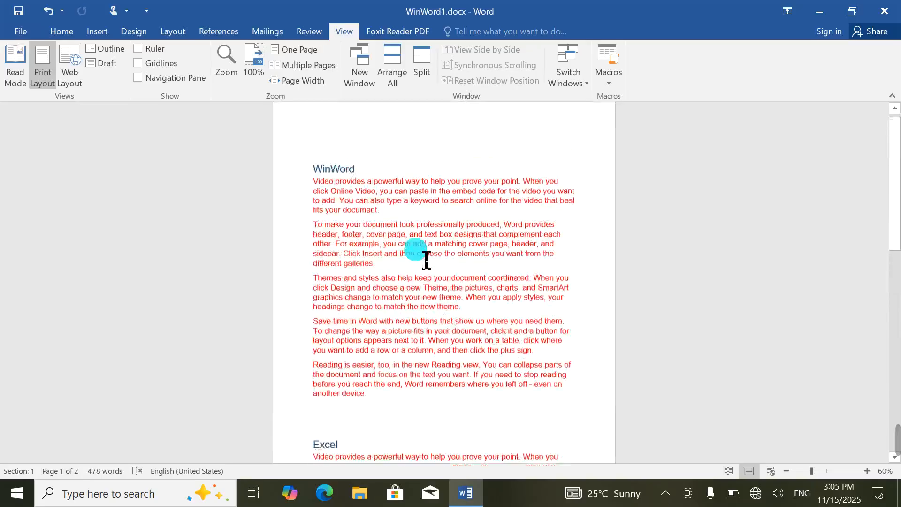
pyautogui.click(141, 50)
pyautogui.click(426, 118)
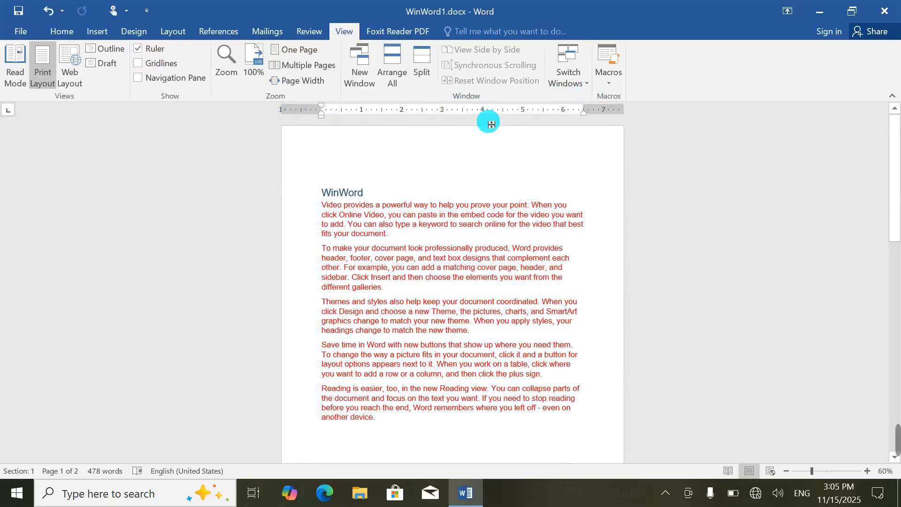
pyautogui.click(147, 66)
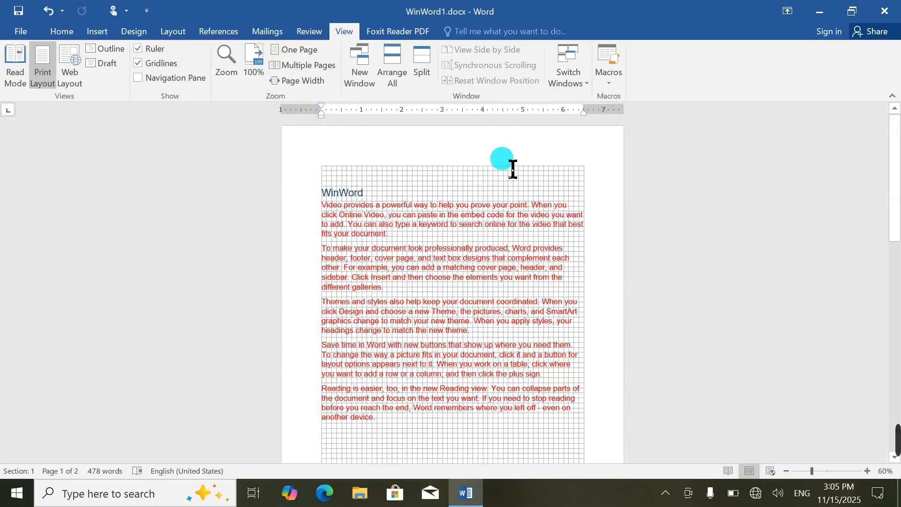
pyautogui.click(150, 64)
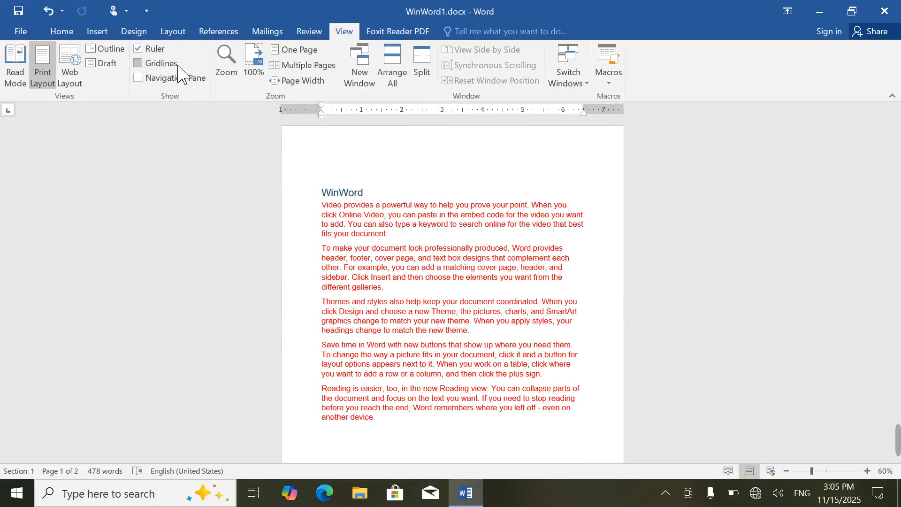
# Step: Show the Navigation pane, look through its Headings, Pages and Results views, and hide the pane
pyautogui.click(147, 80)
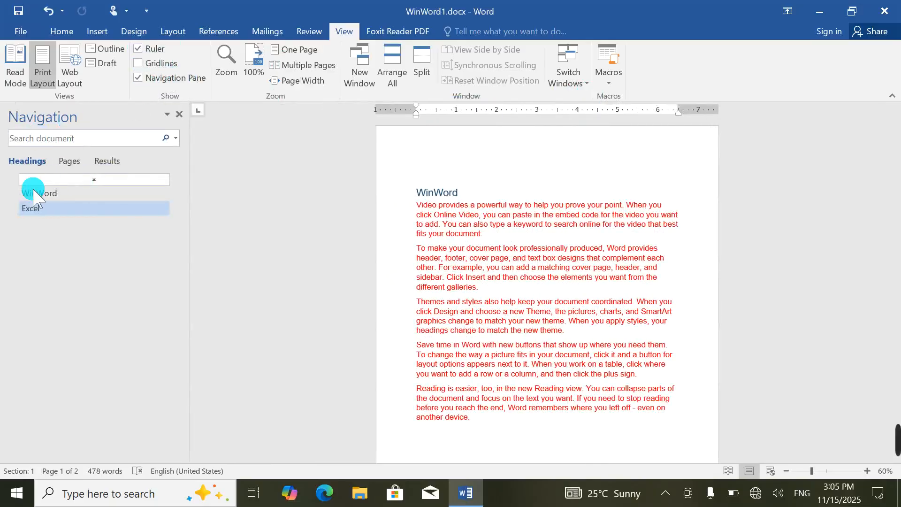
pyautogui.click(69, 162)
pyautogui.click(107, 161)
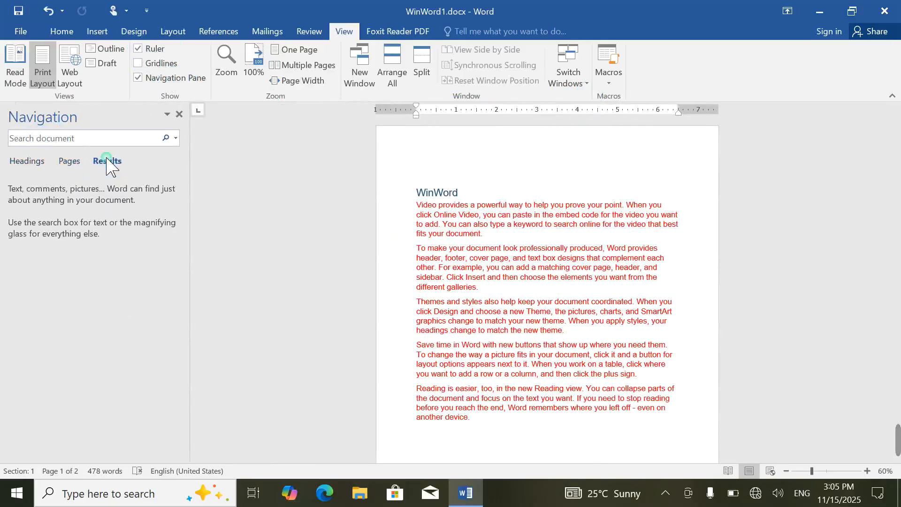
pyautogui.click(23, 162)
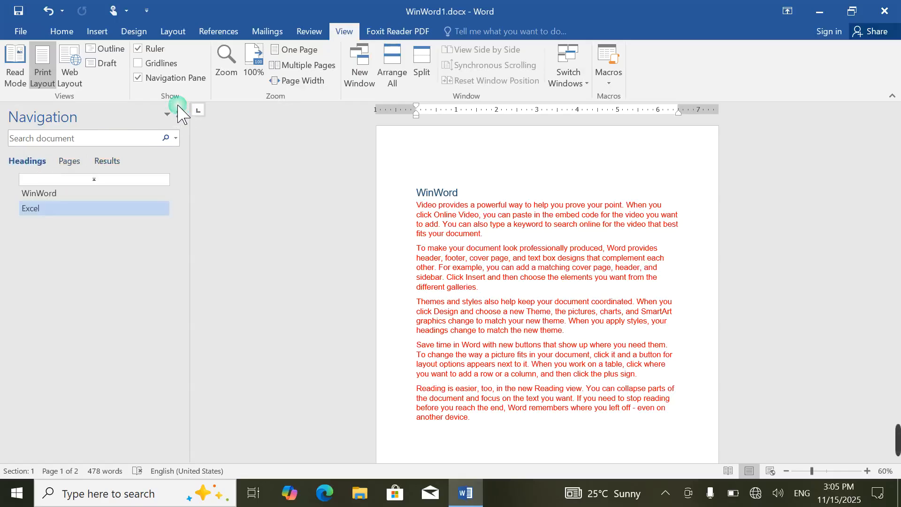
pyautogui.click(139, 78)
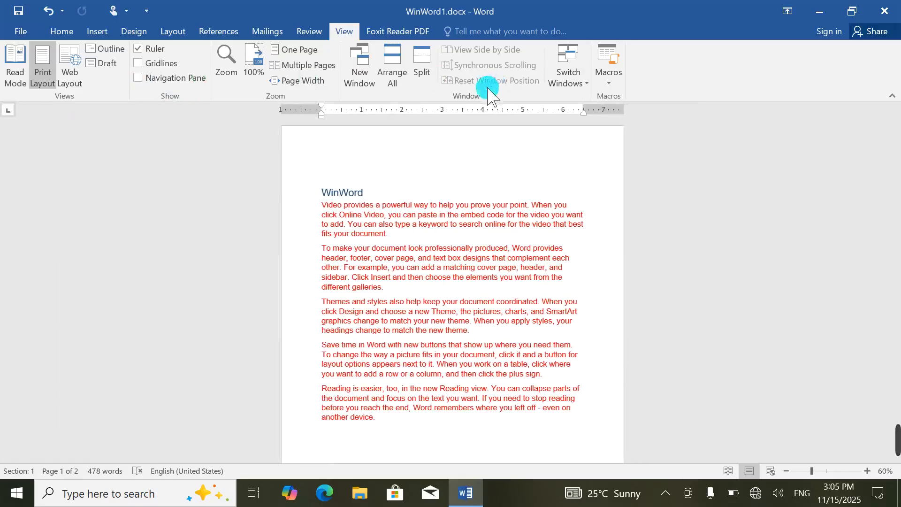
# Step: Zoom the document to 200% and view the far end of the text lines
pyautogui.click(225, 73)
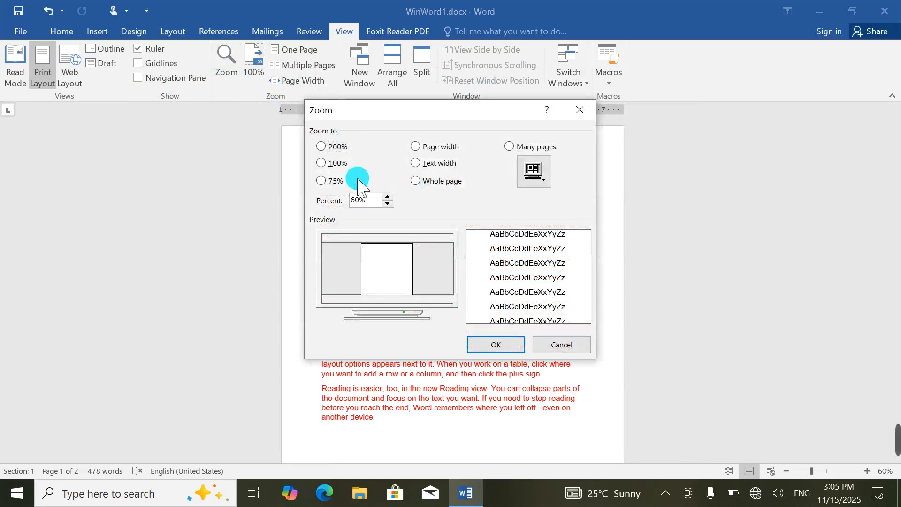
pyautogui.click(322, 149)
pyautogui.click(500, 346)
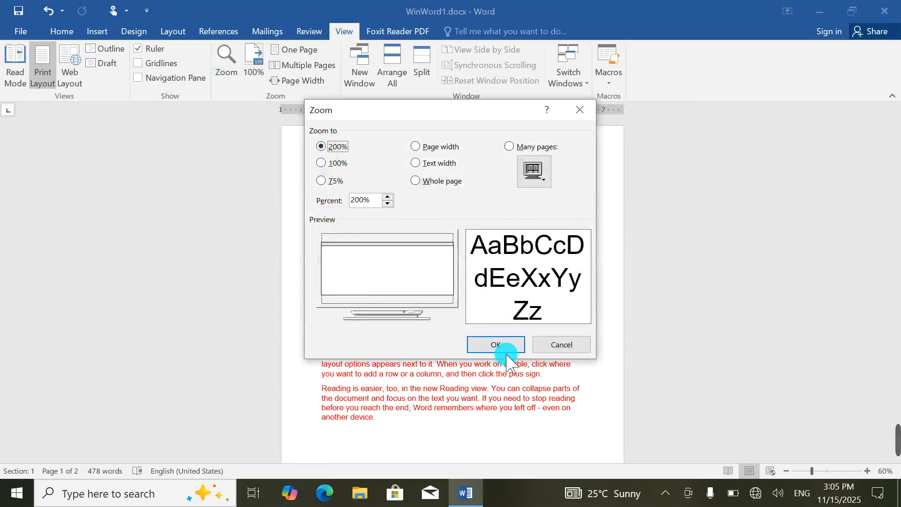
pyautogui.click(784, 354)
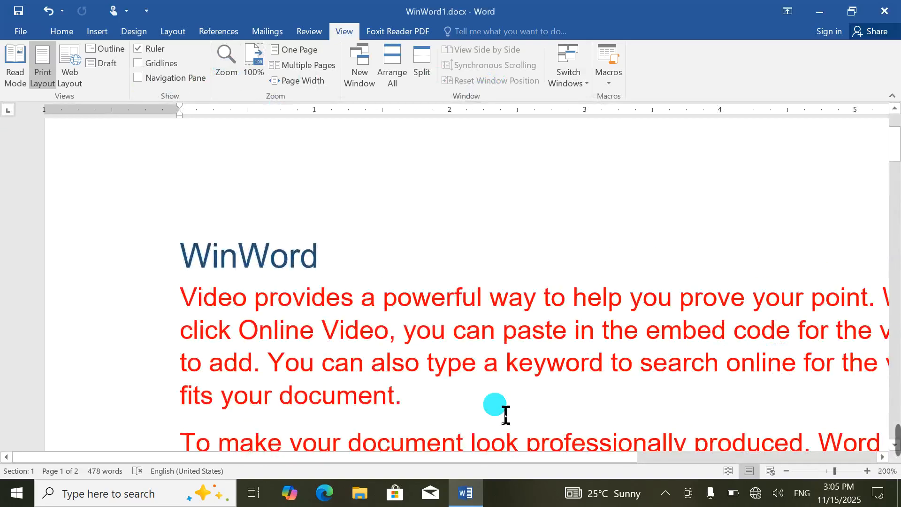
pyautogui.moveTo(469, 458); pyautogui.dragTo(607, 455)
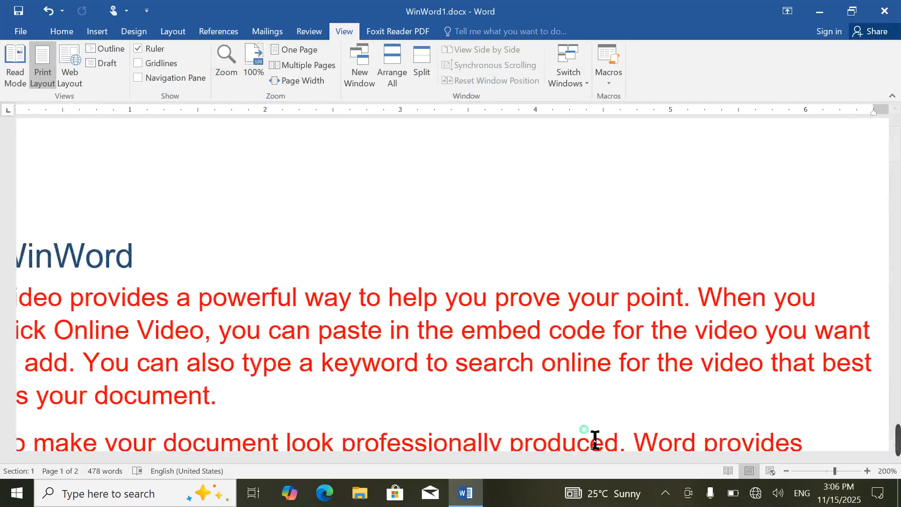
# Step: Set the document zoom to 100%
pyautogui.click(228, 65)
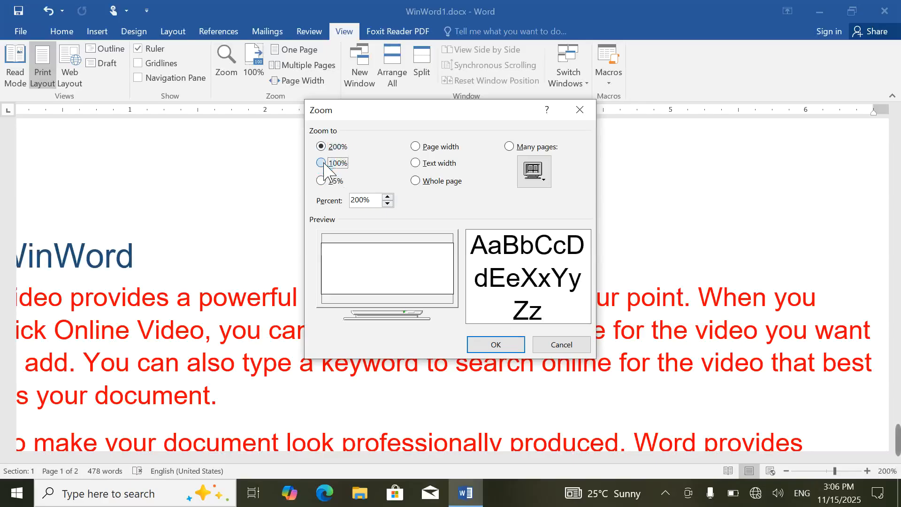
pyautogui.click(322, 164)
pyautogui.click(498, 344)
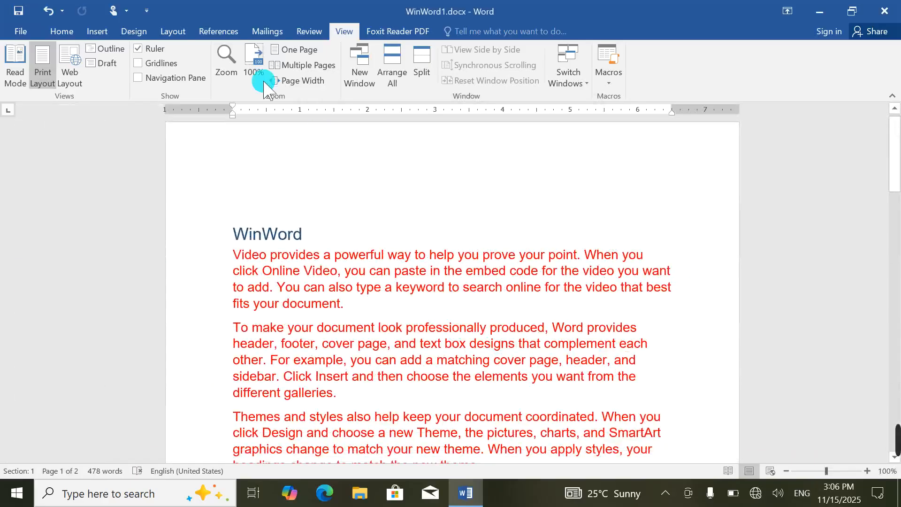
# Step: Reduce the document zoom to 75%
pyautogui.click(226, 62)
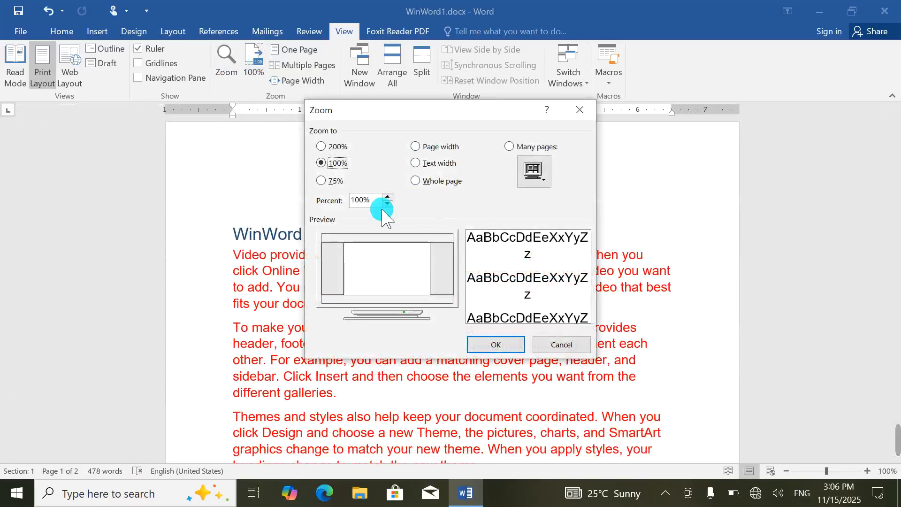
pyautogui.click(322, 182)
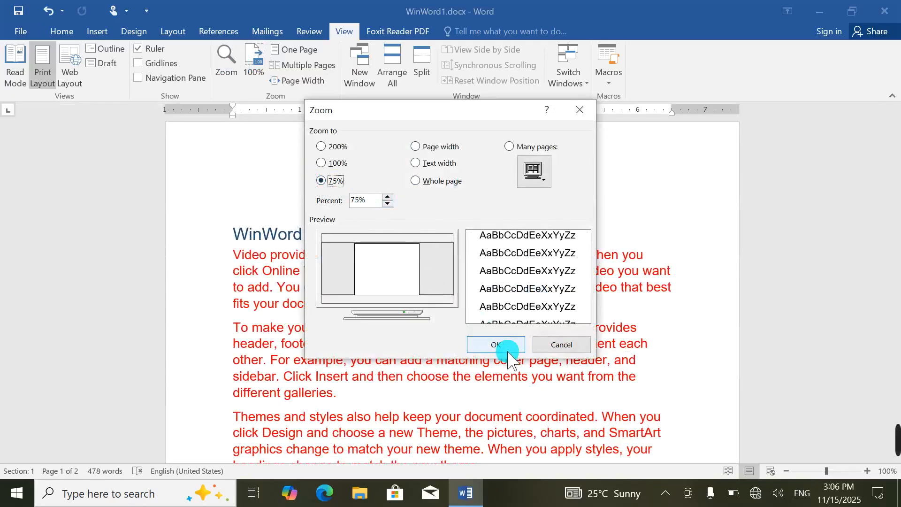
pyautogui.click(495, 345)
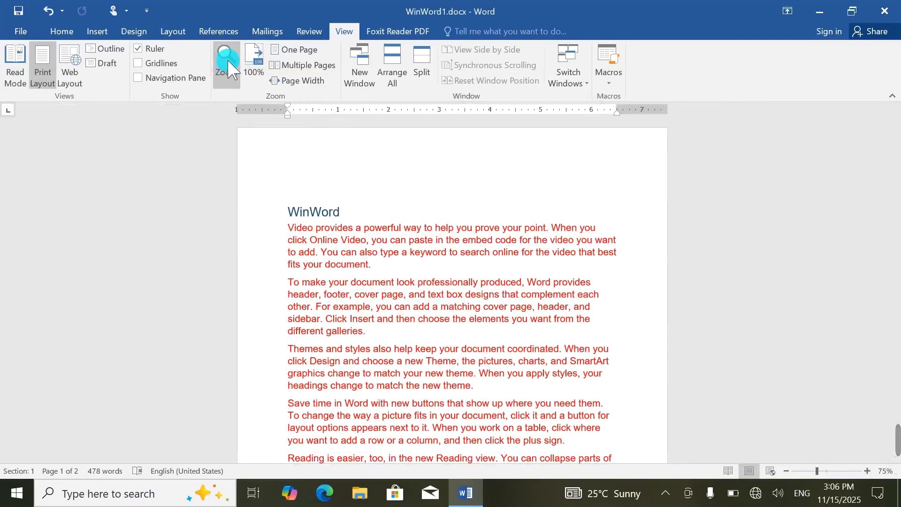
# Step: Fit the document zoom to the page width
pyautogui.click(226, 61)
pyautogui.click(421, 148)
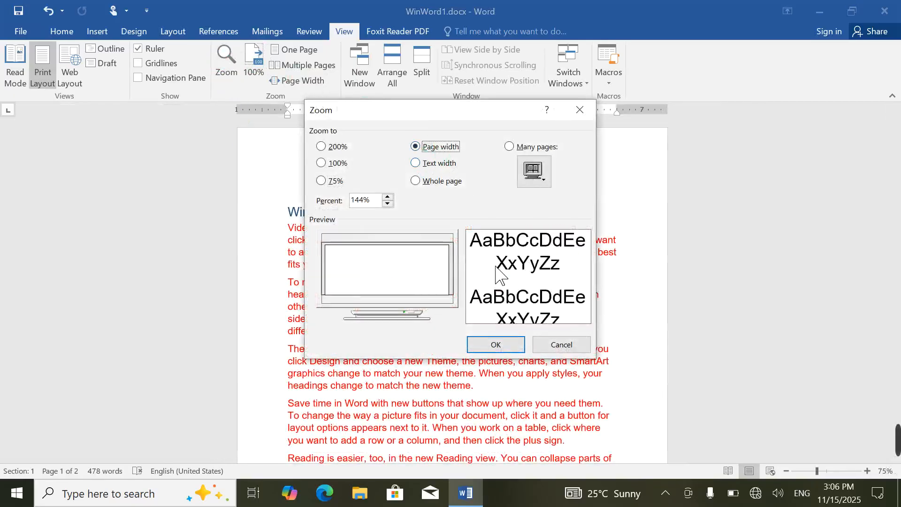
pyautogui.click(500, 346)
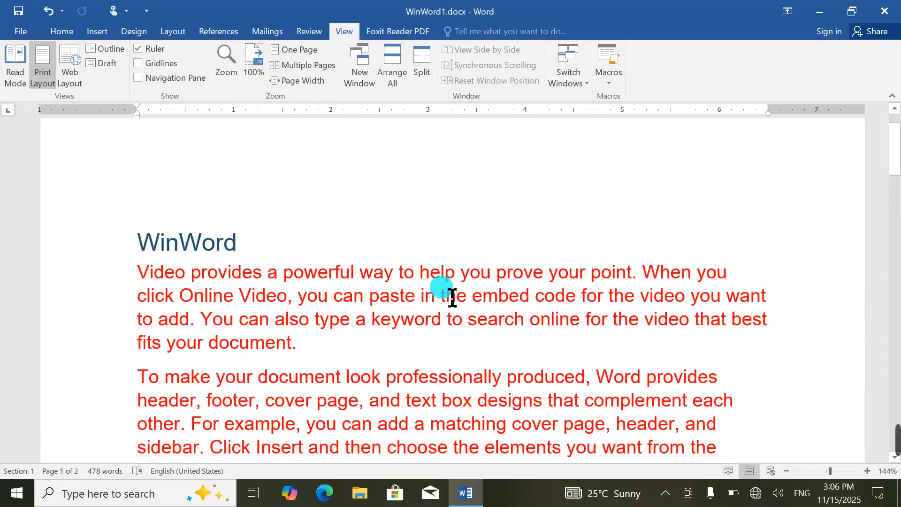
# Step: Fit the zoom to the text width and bring the full text lines into view
pyautogui.click(227, 61)
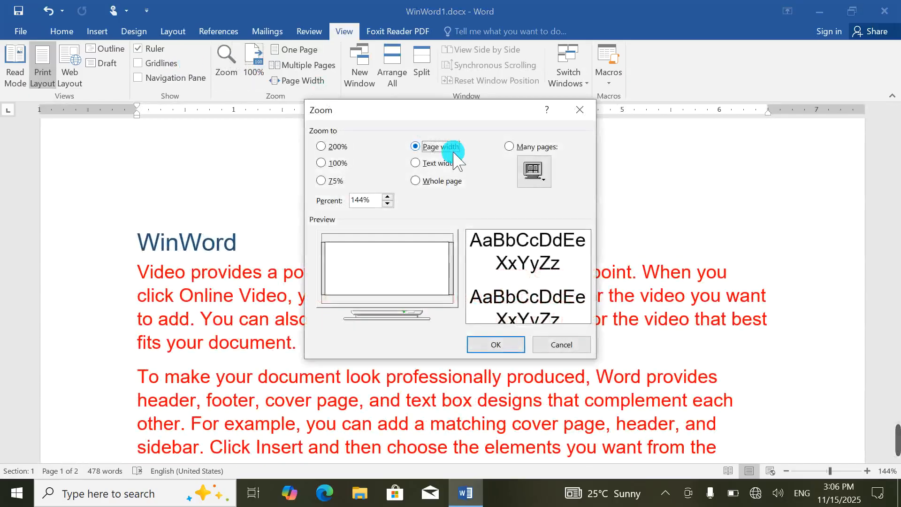
pyautogui.click(425, 168)
pyautogui.click(506, 344)
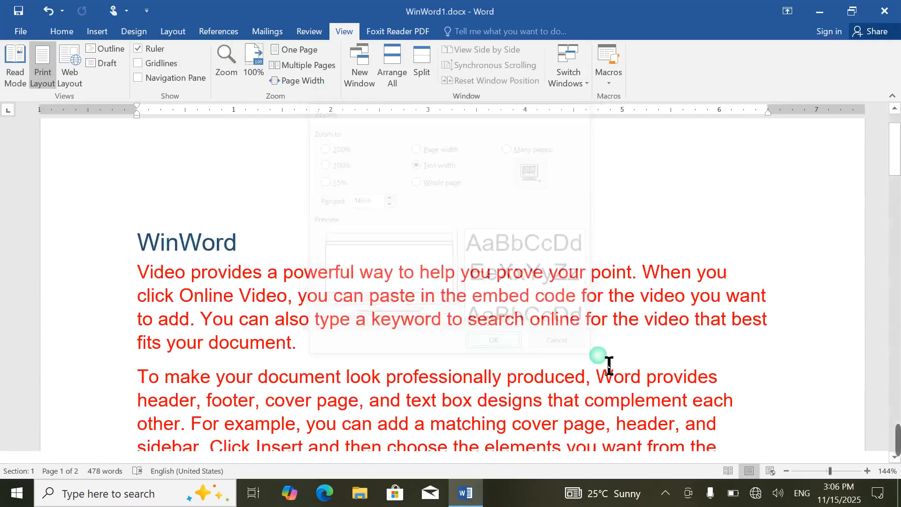
pyautogui.moveTo(678, 305); pyautogui.dragTo(556, 303)
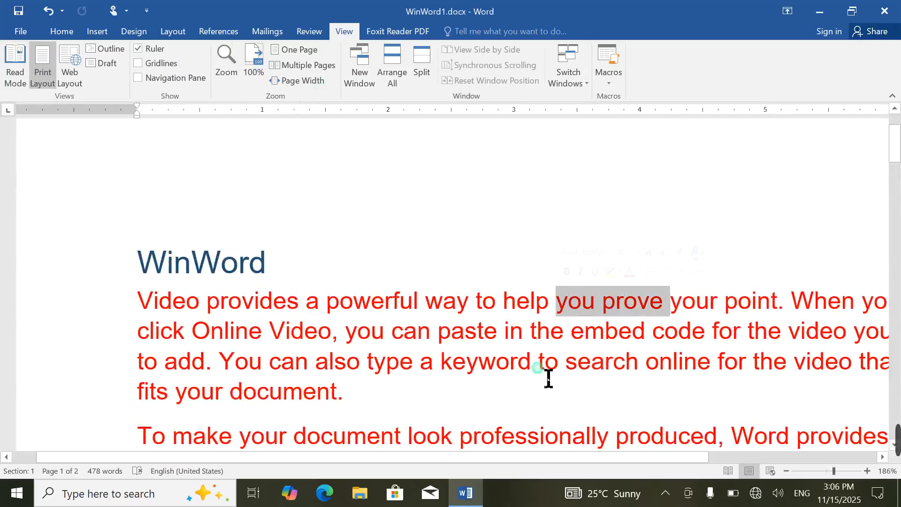
pyautogui.moveTo(464, 457); pyautogui.dragTo(544, 466)
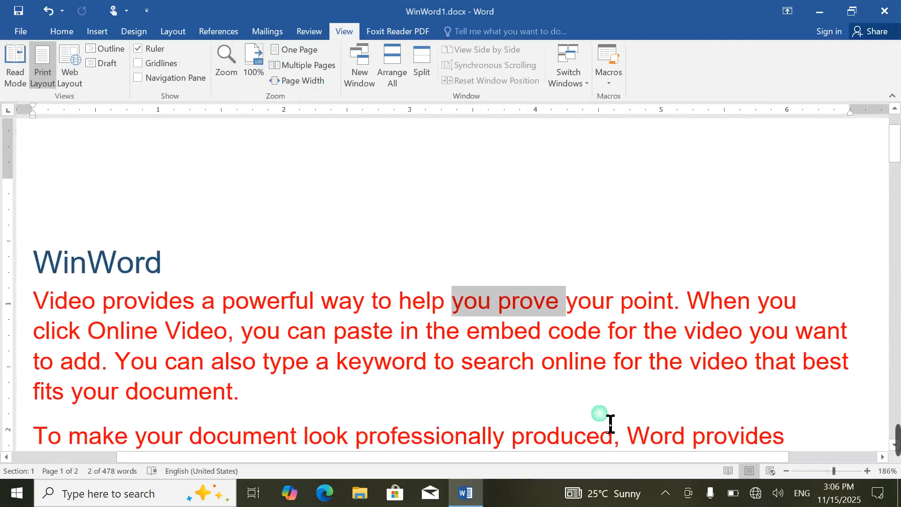
# Step: Set the zoom to show the whole page
pyautogui.click(226, 66)
pyautogui.click(440, 183)
pyautogui.click(512, 345)
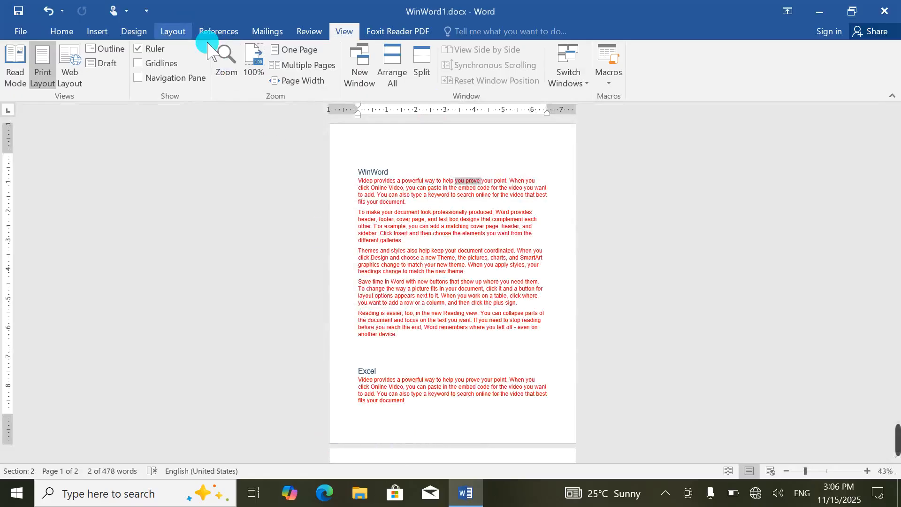
# Step: Apply the Many pages zoom, enlarge the side-by-side pages to 40%, and place the cursor back in the first page's text
pyautogui.click(230, 68)
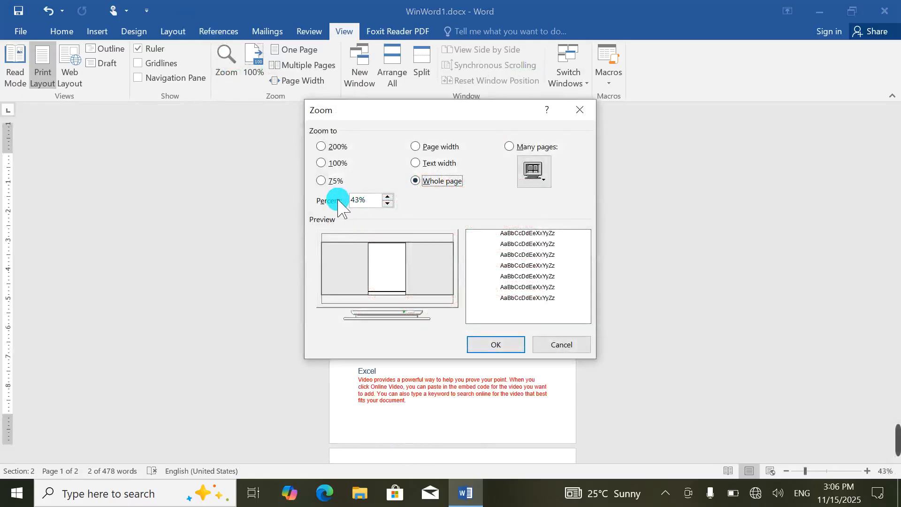
pyautogui.click(510, 147)
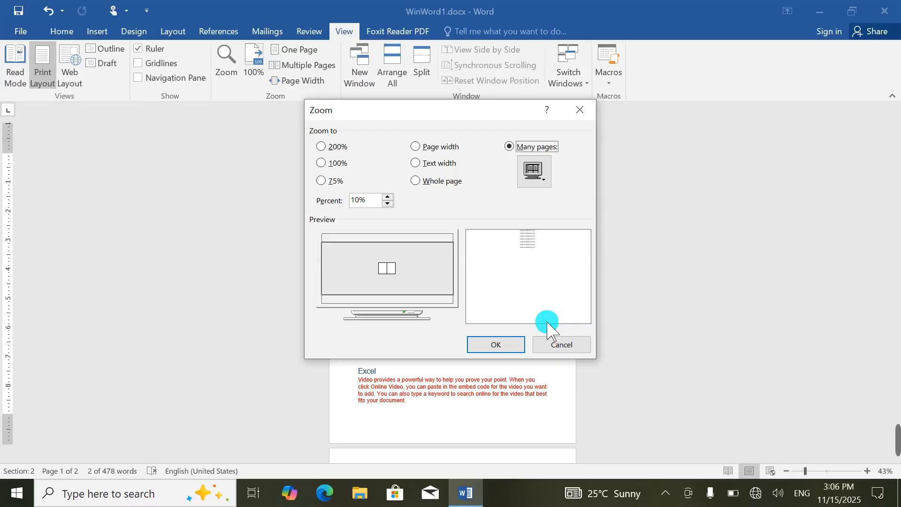
pyautogui.click(501, 345)
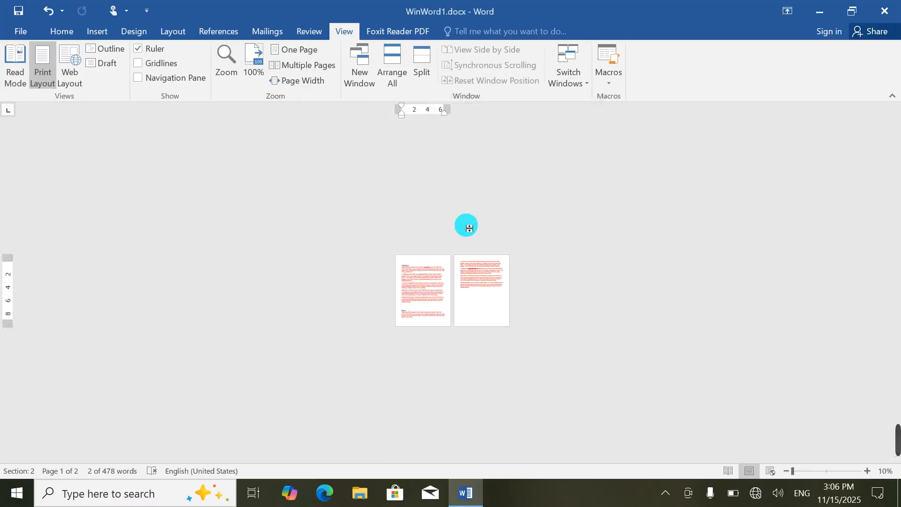
pyautogui.scroll(3, 502, 317)
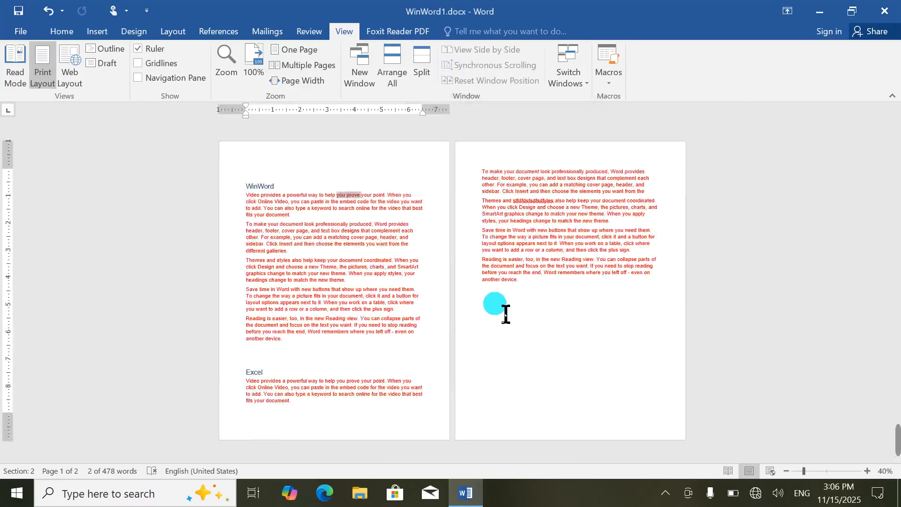
pyautogui.click(540, 324)
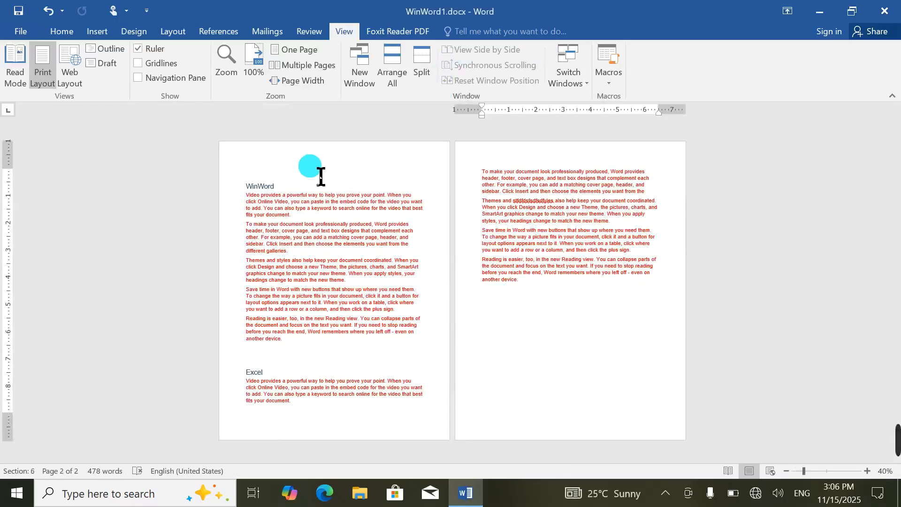
pyautogui.click(363, 237)
# Step: Apply a Many pages zoom using an expanded grid of pages, reducing the view to 10%
pyautogui.click(224, 70)
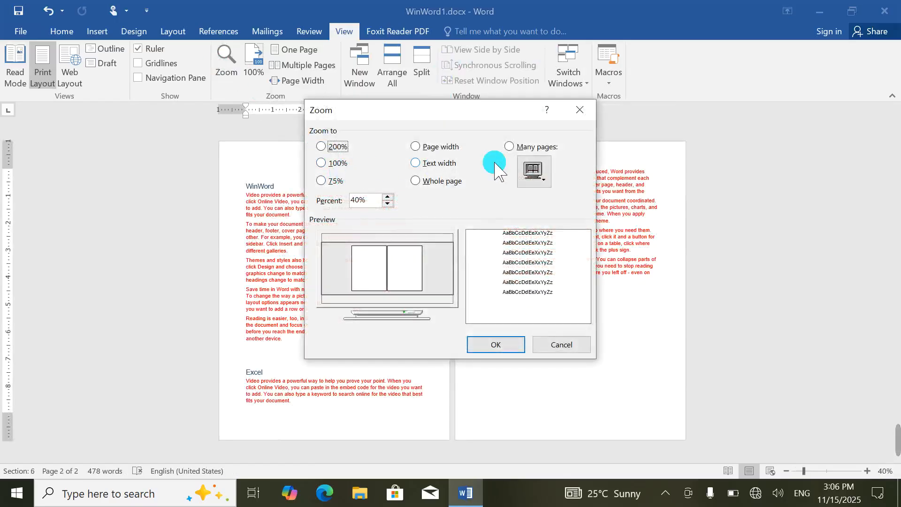
pyautogui.click(537, 178)
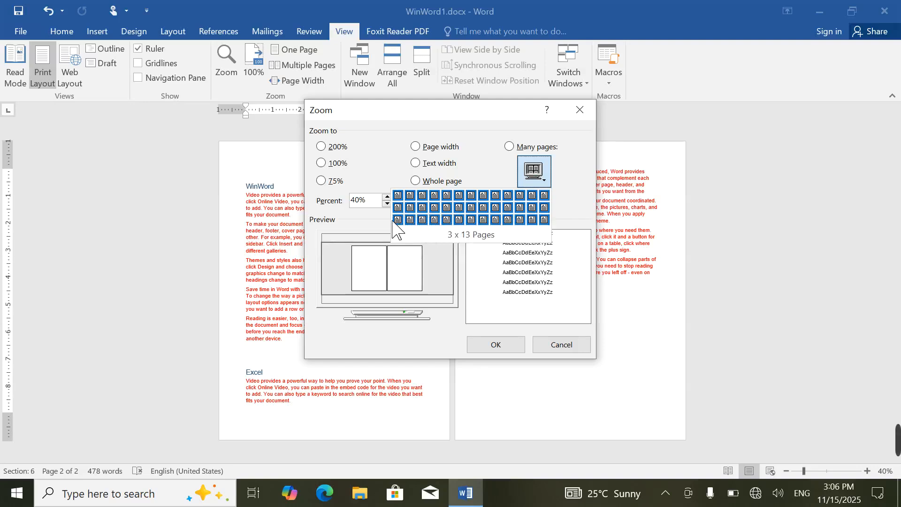
pyautogui.click(305, 255)
pyautogui.click(497, 345)
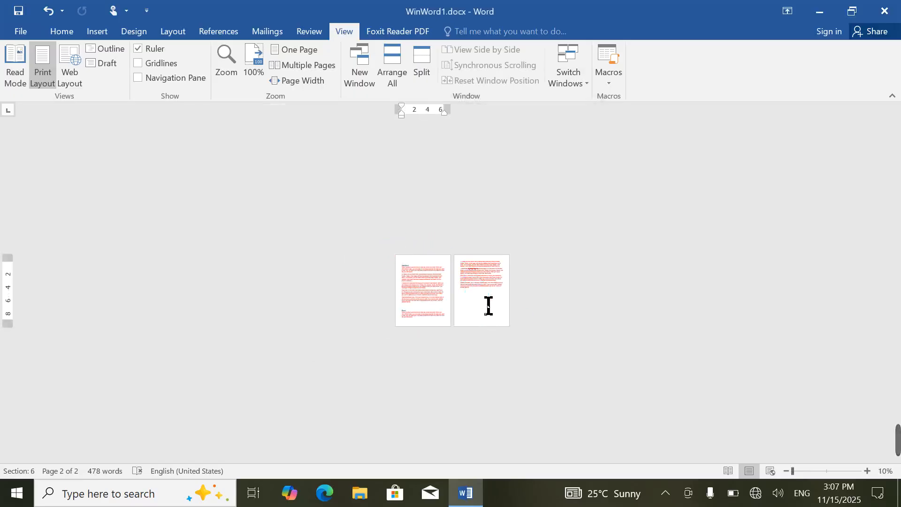
# Step: Insert a long run of page breaks after the second page's text to fill the zoomed-out view with rows of blank pages
pyautogui.click(480, 294)
pyautogui.hotkey('ctrl', 'Return')
pyautogui.hotkey('ctrl', 'Return')
pyautogui.hotkey('ctrl', 'Return')
pyautogui.hotkey('ctrl', 'Return')
pyautogui.hotkey('ctrl', 'Return')
pyautogui.hotkey('ctrl', 'Return')
pyautogui.hotkey('ctrl', 'Return')
pyautogui.hotkey('ctrl', 'Return')
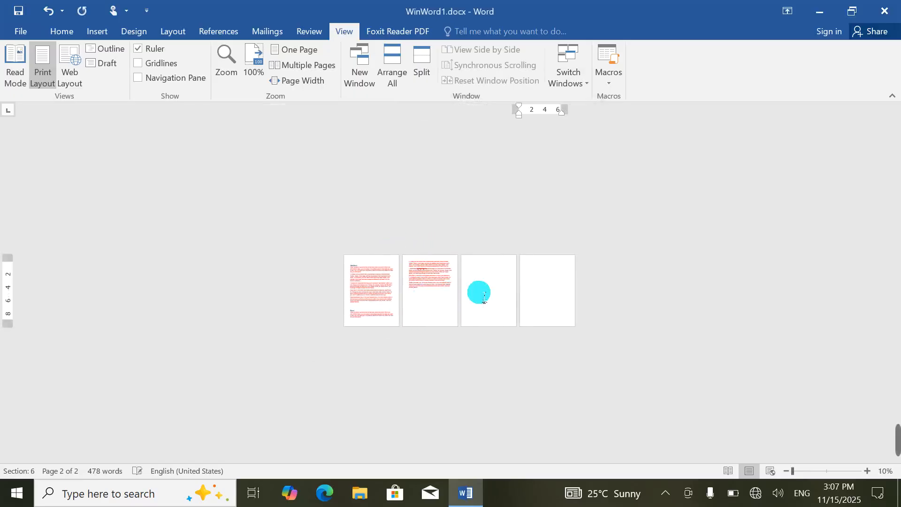
pyautogui.hotkey('ctrl', 'Return')
pyautogui.hotkey('ctrl', 'Return')
pyautogui.hotkey('ctrl', 'Return')
pyautogui.hotkey('ctrl', 'Return')
pyautogui.hotkey('ctrl', 'Return')
pyautogui.hotkey('ctrl', 'Return')
pyautogui.hotkey('ctrl', 'Return')
pyautogui.hotkey('ctrl', 'Return')
pyautogui.hotkey('ctrl', 'Return')
pyautogui.hotkey('ctrl', 'Return')
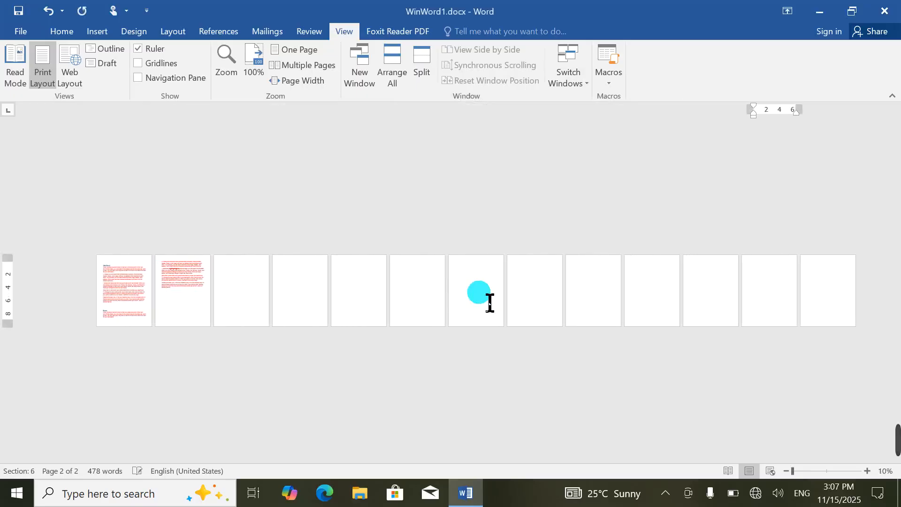
pyautogui.hotkey('ctrl', 'Return')
pyautogui.hotkey('ctrl', 'Return')
pyautogui.hotkey('ctrl', 'Return')
pyautogui.hotkey('ctrl', 'Return')
pyautogui.hotkey('ctrl', 'Return')
pyautogui.hotkey('ctrl', 'Return')
pyautogui.hotkey('ctrl', 'Return')
pyautogui.hotkey('ctrl', 'Return')
pyautogui.hotkey('ctrl', 'Return')
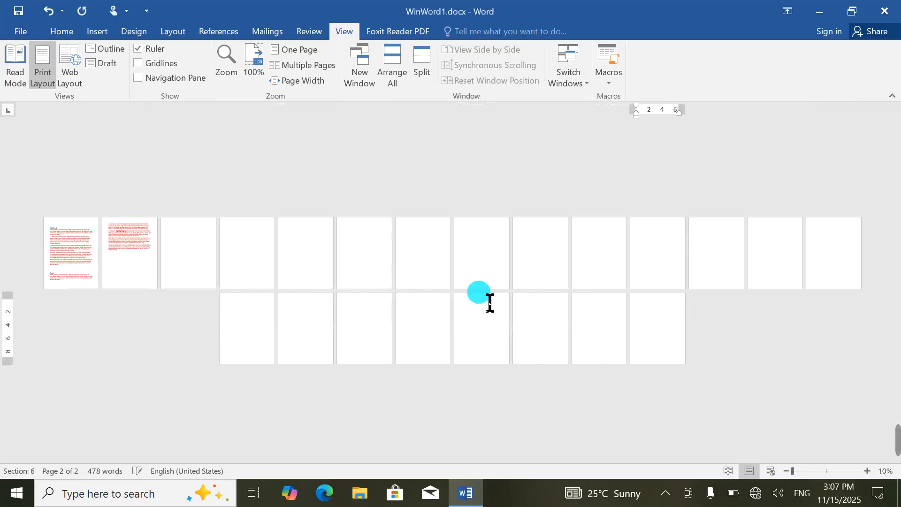
pyautogui.hotkey('ctrl', 'Return')
pyautogui.hotkey('ctrl', 'Return')
pyautogui.hotkey('ctrl', 'Return')
pyautogui.hotkey('ctrl', 'Return')
pyautogui.hotkey('ctrl', 'Return')
pyautogui.hotkey('ctrl', 'Return')
pyautogui.hotkey('ctrl', 'Return')
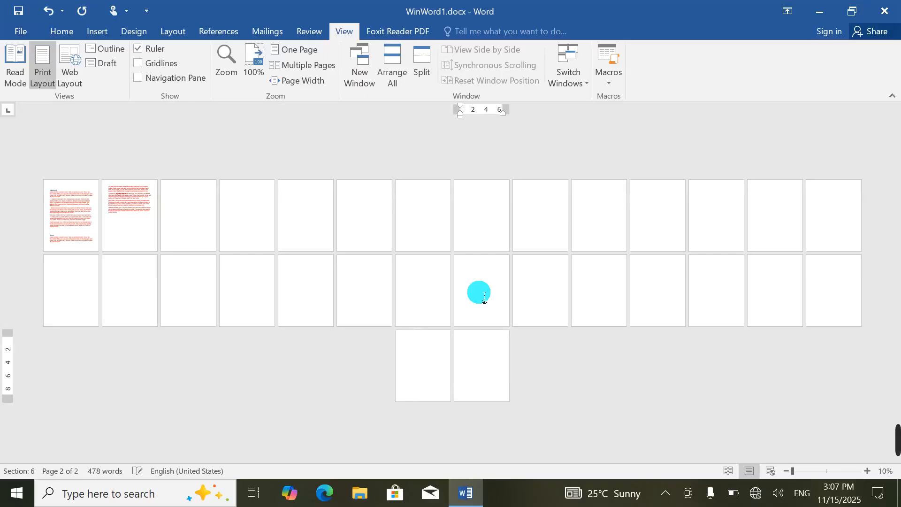
pyautogui.hotkey('ctrl', 'Return')
pyautogui.hotkey('ctrl', 'Return')
pyautogui.hotkey('ctrl', 'Return')
pyautogui.hotkey('ctrl', 'Return')
pyautogui.hotkey('ctrl', 'Return')
pyautogui.hotkey('ctrl', 'Return')
pyautogui.hotkey('ctrl', 'Return')
pyautogui.hotkey('ctrl', 'Return')
pyautogui.hotkey('ctrl', 'Return')
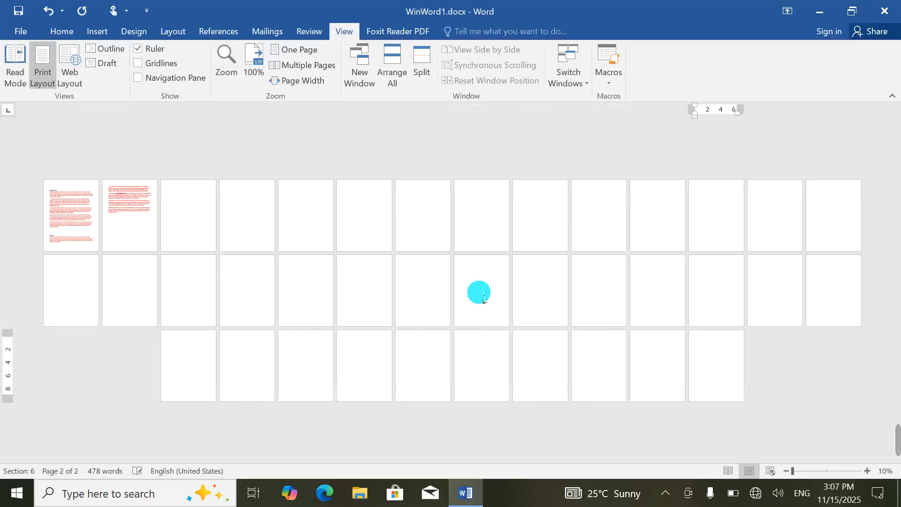
pyautogui.hotkey('ctrl', 'Return')
pyautogui.hotkey('ctrl', 'Return')
pyautogui.hotkey('ctrl', 'Return')
pyautogui.hotkey('ctrl', 'Return')
pyautogui.hotkey('ctrl', 'Return')
pyautogui.hotkey('ctrl', 'Return')
pyautogui.hotkey('ctrl', 'Return')
pyautogui.hotkey('ctrl', 'Return')
pyautogui.hotkey('ctrl', 'Return')
pyautogui.hotkey('ctrl', 'Return')
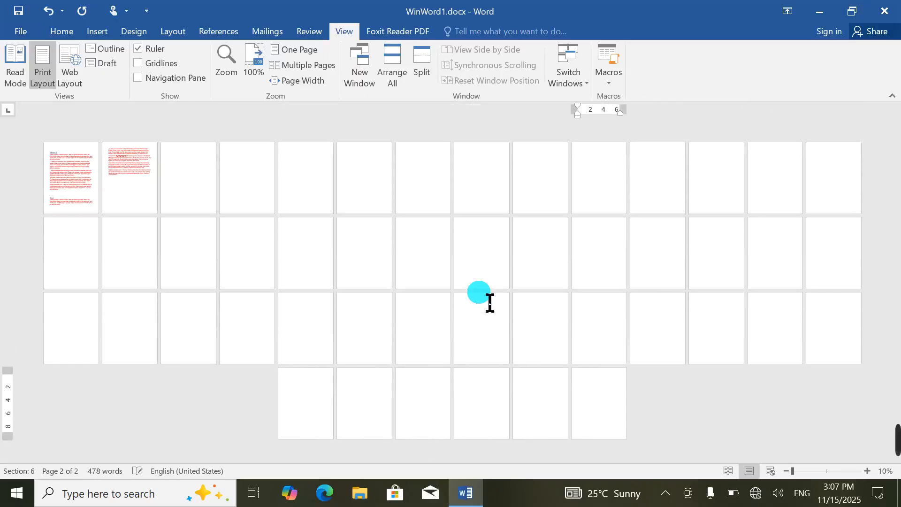
pyautogui.hotkey('ctrl', 'Return')
pyautogui.hotkey('ctrl', 'Return')
pyautogui.hotkey('ctrl', 'Return')
pyautogui.hotkey('ctrl', 'Return')
pyautogui.hotkey('ctrl', 'Return')
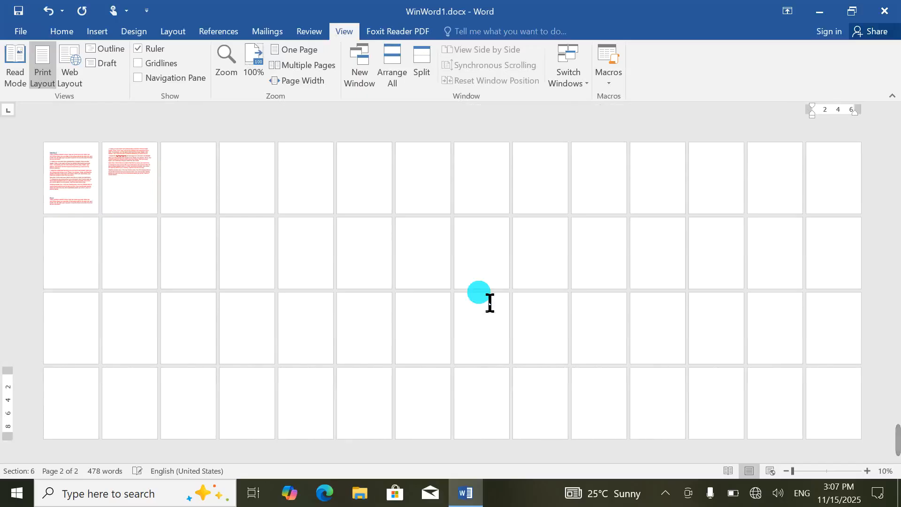
pyautogui.hotkey('ctrl', 'Return')
pyautogui.hotkey('ctrl', 'Return')
pyautogui.hotkey('ctrl', 'Return')
pyautogui.hotkey('ctrl', 'Return')
pyautogui.hotkey('ctrl', 'Return')
pyautogui.hotkey('ctrl', 'Return')
pyautogui.hotkey('ctrl', 'Return')
pyautogui.hotkey('ctrl', 'Return')
pyautogui.hotkey('ctrl', 'Return')
pyautogui.hotkey('ctrl', 'Return')
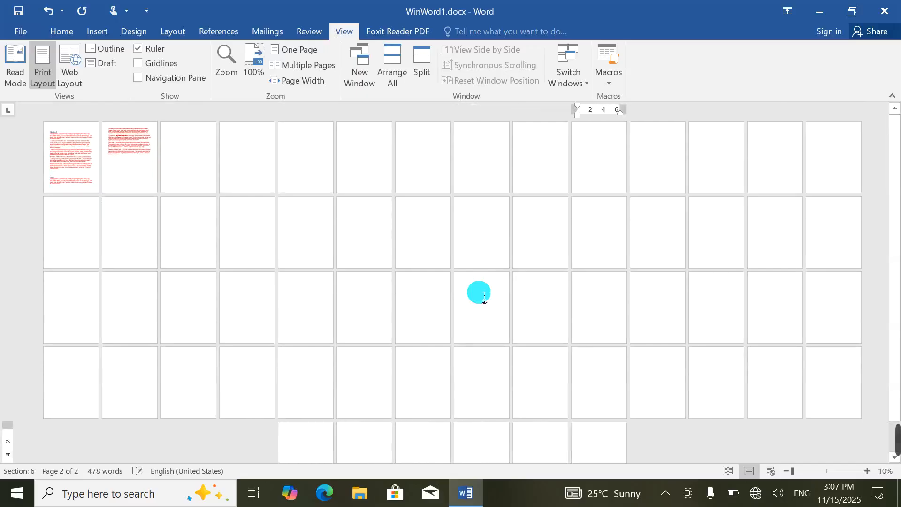
pyautogui.hotkey('ctrl', 'Return')
pyautogui.hotkey('ctrl', 'Return')
pyautogui.hotkey('ctrl', 'Return')
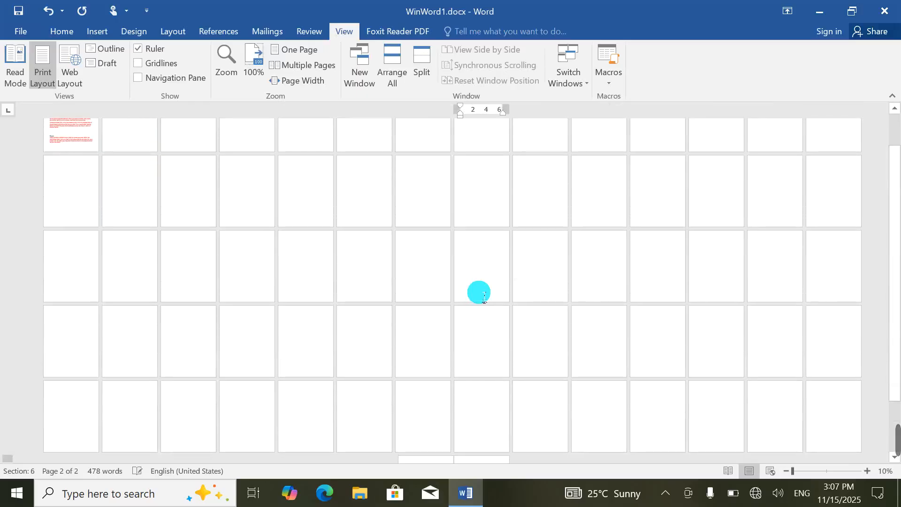
pyautogui.scroll(2, 484, 295)
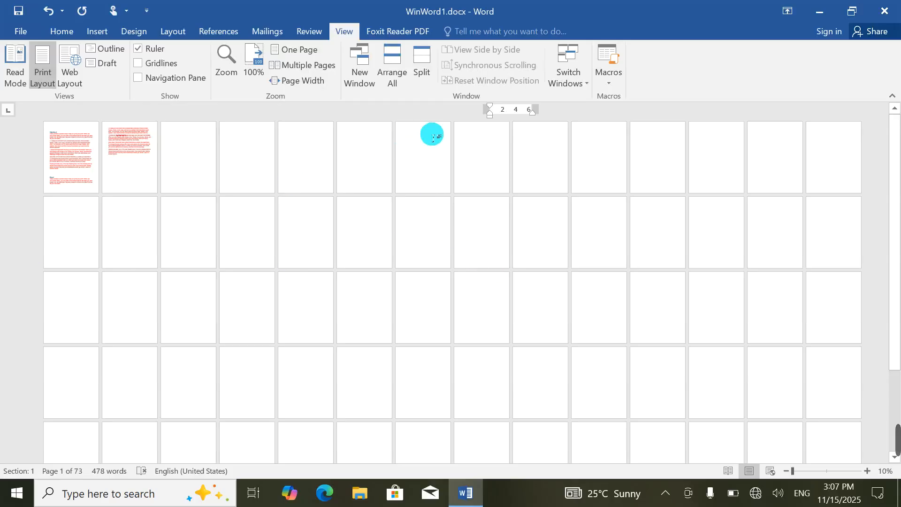
# Step: Apply the Many pages zoom with a small grid, showing pages at 42%, and browse through the blank pages
pyautogui.click(227, 63)
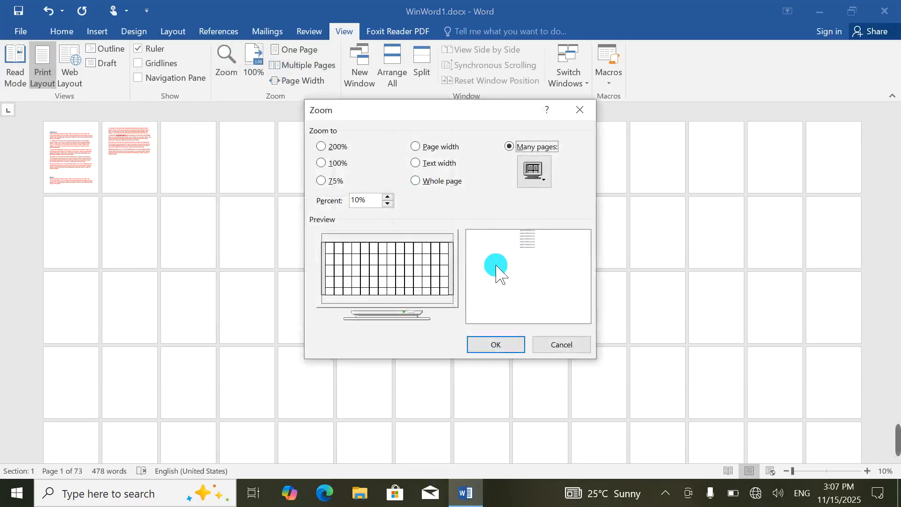
pyautogui.click(532, 174)
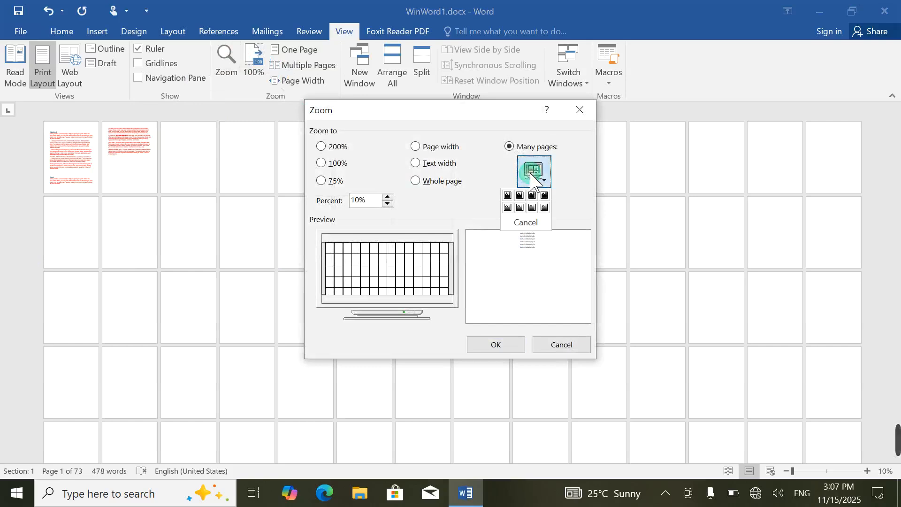
pyautogui.click(521, 199)
pyautogui.click(502, 345)
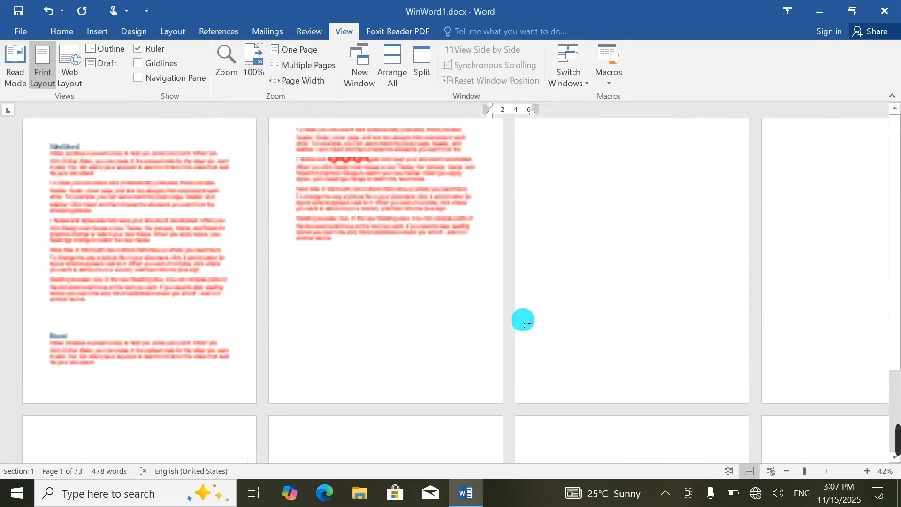
pyautogui.scroll(-10, 520, 262)
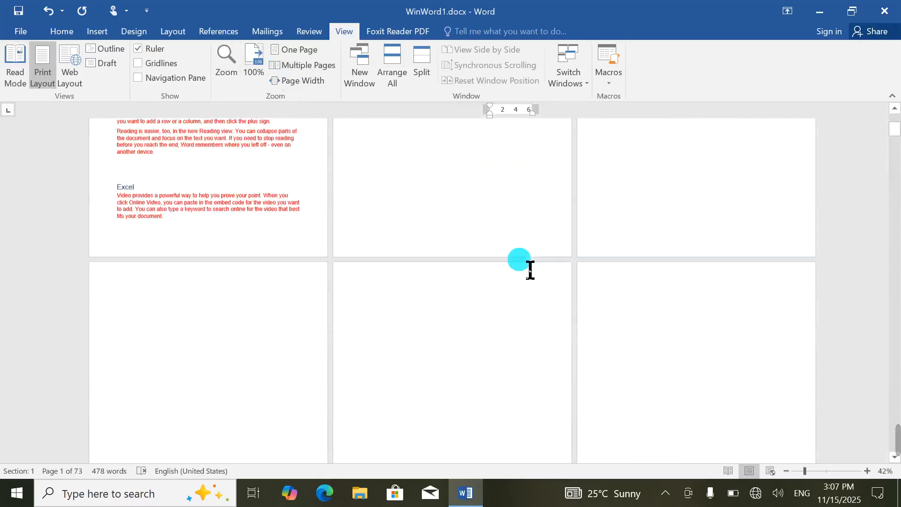
pyautogui.scroll(-5, 520, 262)
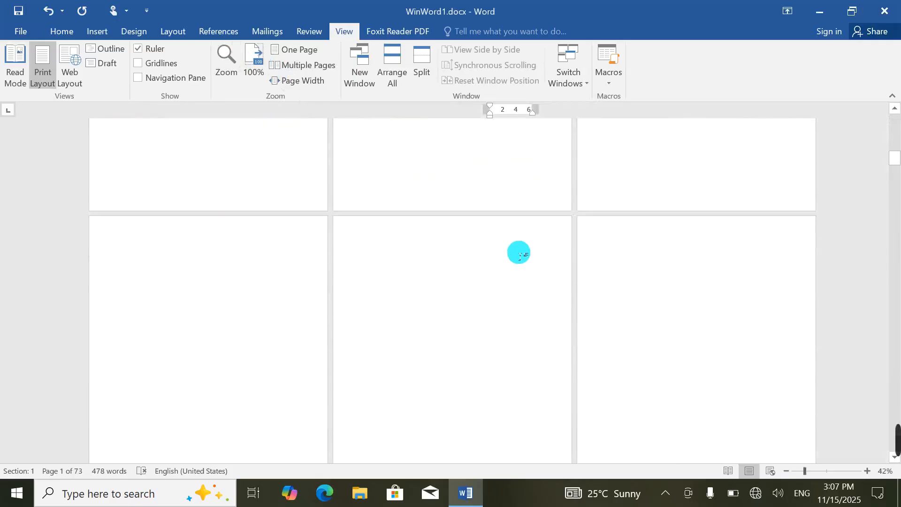
# Step: Set the zoom to Whole page and return to the first page of the document
pyautogui.click(227, 61)
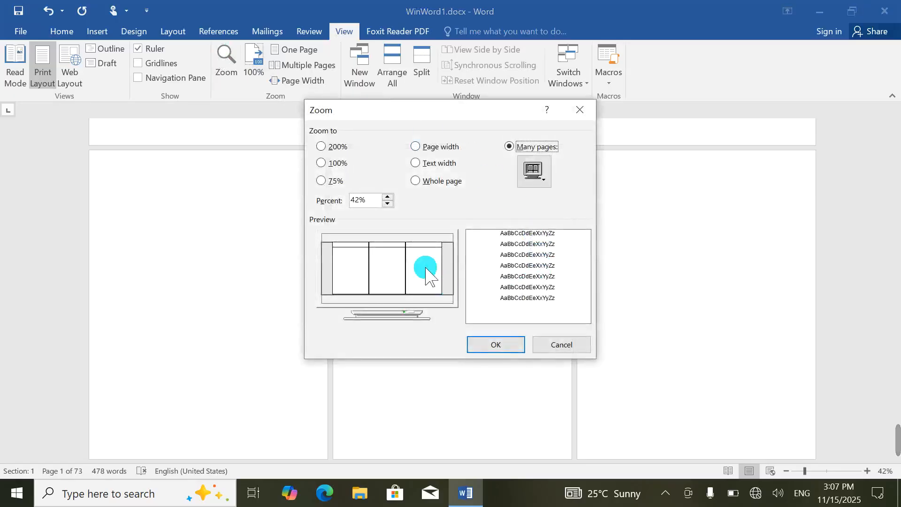
pyautogui.click(429, 194)
pyautogui.click(507, 345)
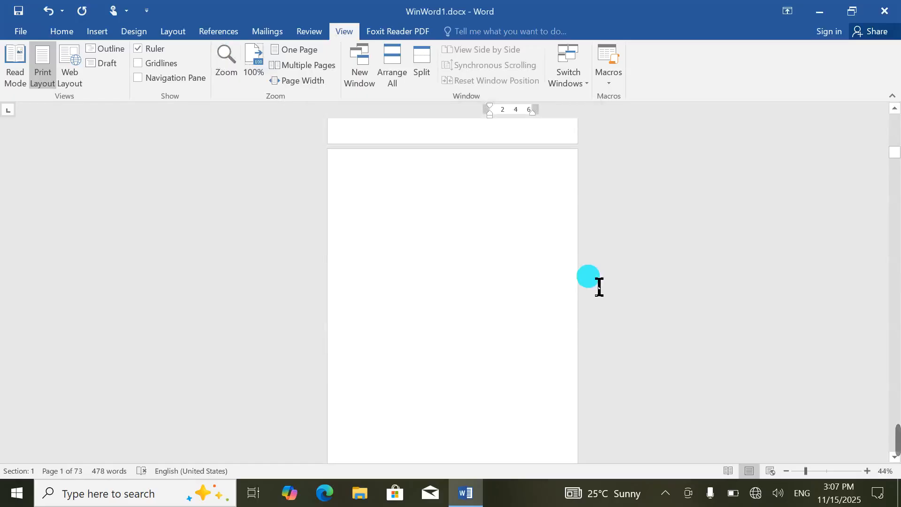
pyautogui.scroll(-5, 540, 281)
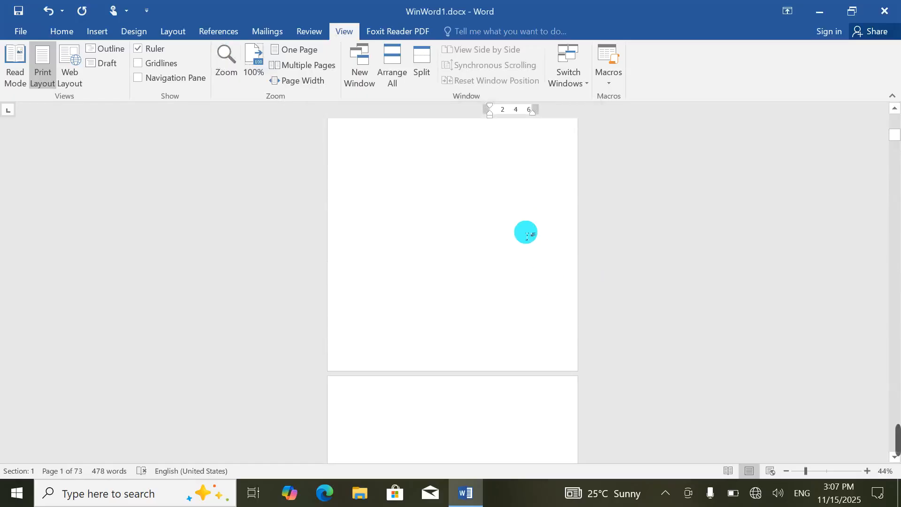
pyautogui.scroll(5, 526, 242)
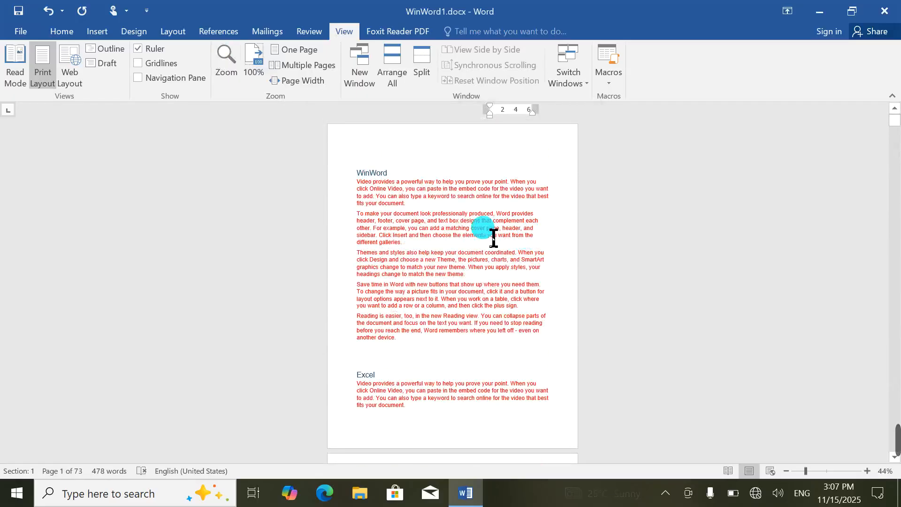
# Step: Enlarge the first page's text to 104%, and fit the view to one page
pyautogui.scroll(6, 494, 237)
pyautogui.click(139, 48)
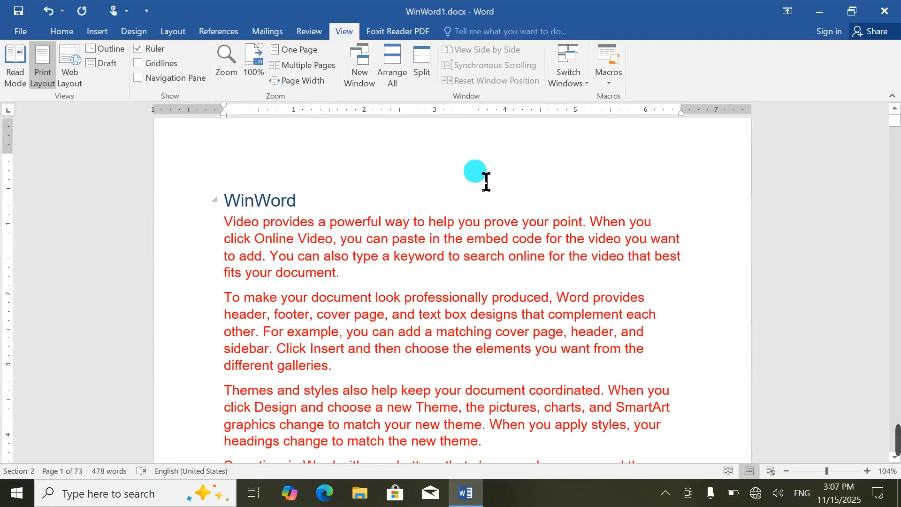
pyautogui.click(295, 50)
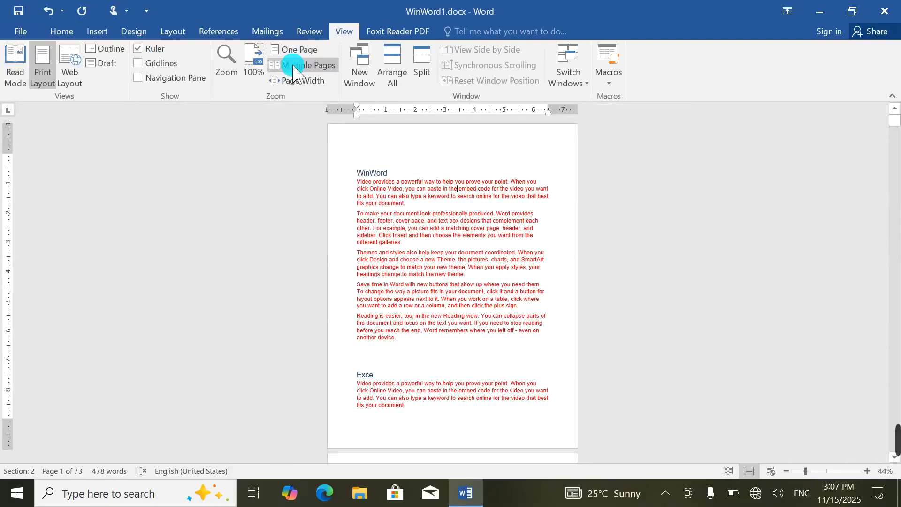
# Step: Show multiple pages side by side, and fit the zoom to the page width at the start of the document
pyautogui.click(292, 67)
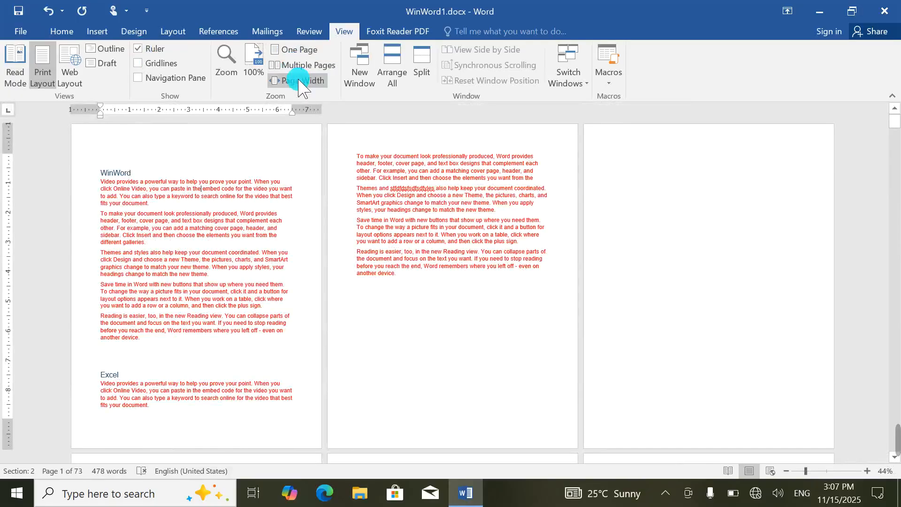
pyautogui.click(301, 84)
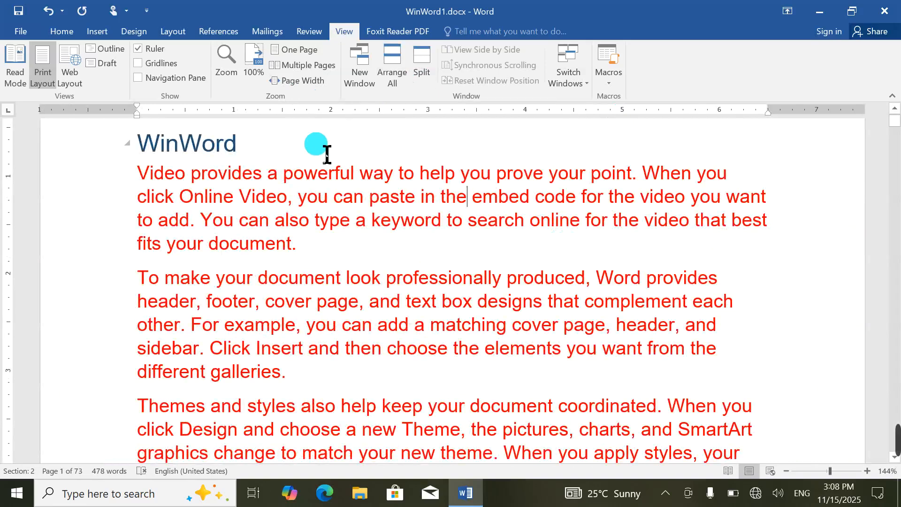
pyautogui.scroll(3, 403, 244)
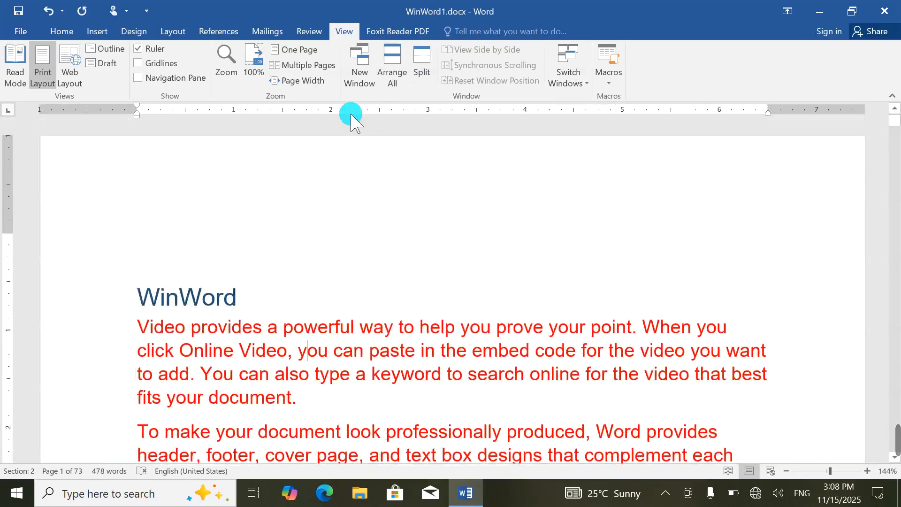
# Step: Open WinWord1.docx in a second window and restore the windows from full-screen size
pyautogui.click(357, 75)
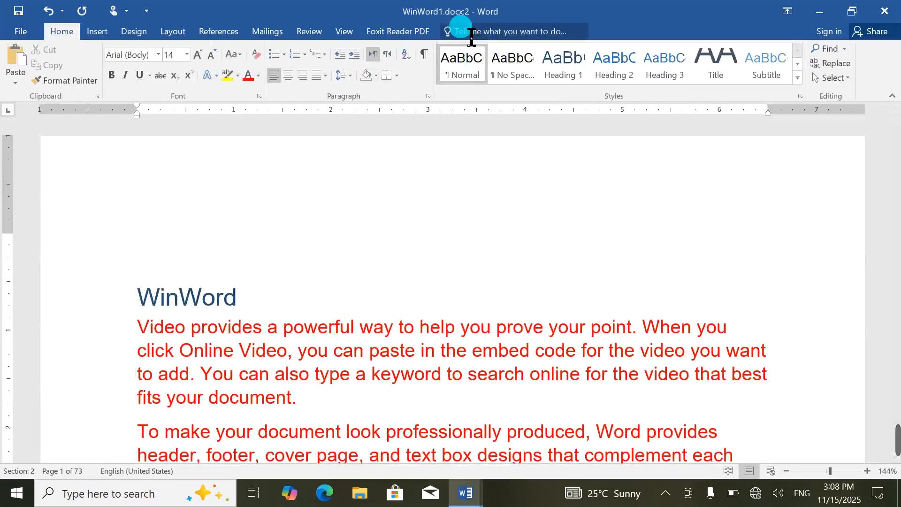
pyautogui.moveTo(413, 10); pyautogui.dragTo(548, 100)
pyautogui.click(515, 12)
pyautogui.moveTo(412, 13); pyautogui.dragTo(414, 45)
# Step: Delete the document's entire content in the second window
pyautogui.hotkey('ctrl', 'a')
pyautogui.press('Delete')
# Step: Arrange the two document windows side by side and enter "In the name" in the first window
pyautogui.moveTo(262, 51); pyautogui.dragTo(302, 58)
pyautogui.moveTo(382, 65); pyautogui.dragTo(641, 130)
pyautogui.moveTo(407, 93); pyautogui.dragTo(204, 73)
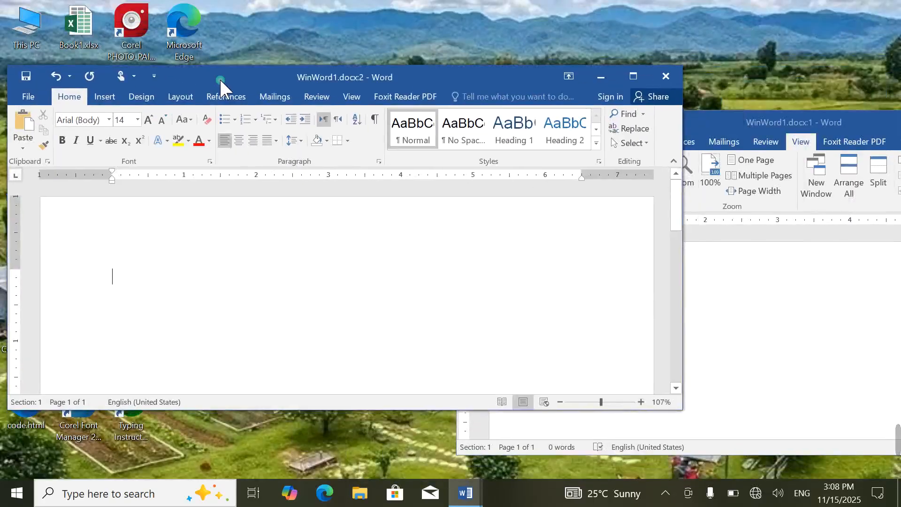
pyautogui.moveTo(719, 132); pyautogui.dragTo(657, 54)
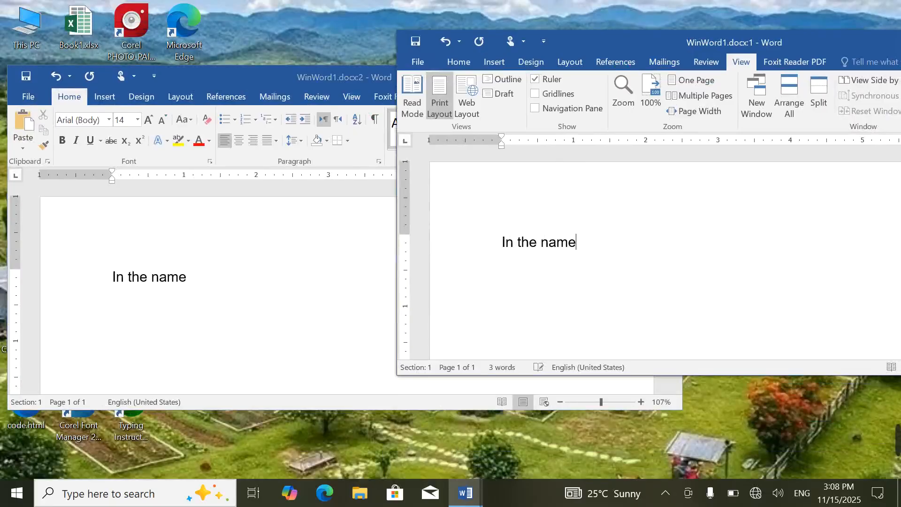
# Step: Close the first document window, maximize the remaining one, and bring up its View commands
pyautogui.moveTo(869, 40); pyautogui.dragTo(698, 27)
pyautogui.click(897, 21)
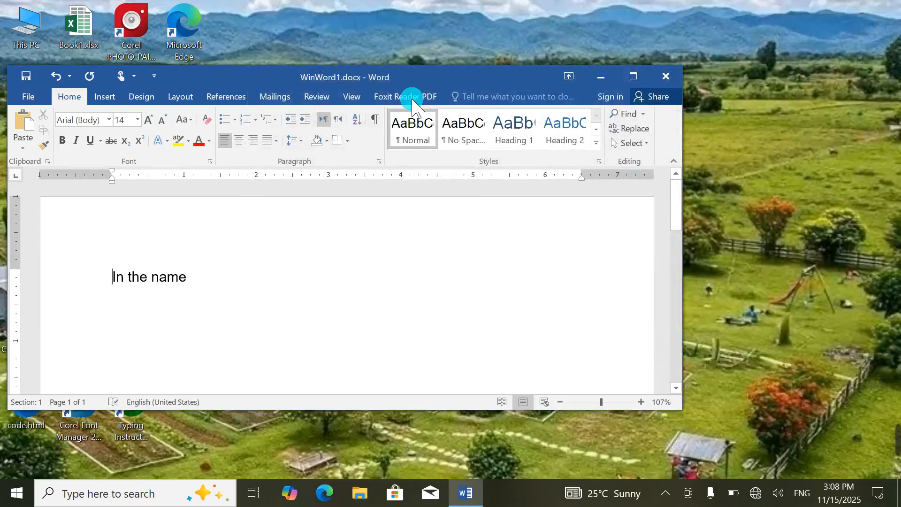
pyautogui.doubleClick(421, 70)
pyautogui.click(309, 31)
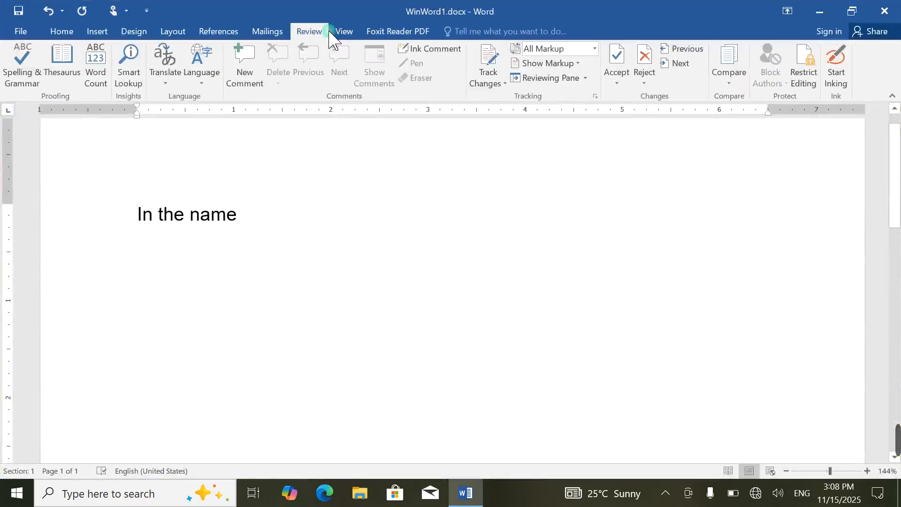
pyautogui.click(344, 31)
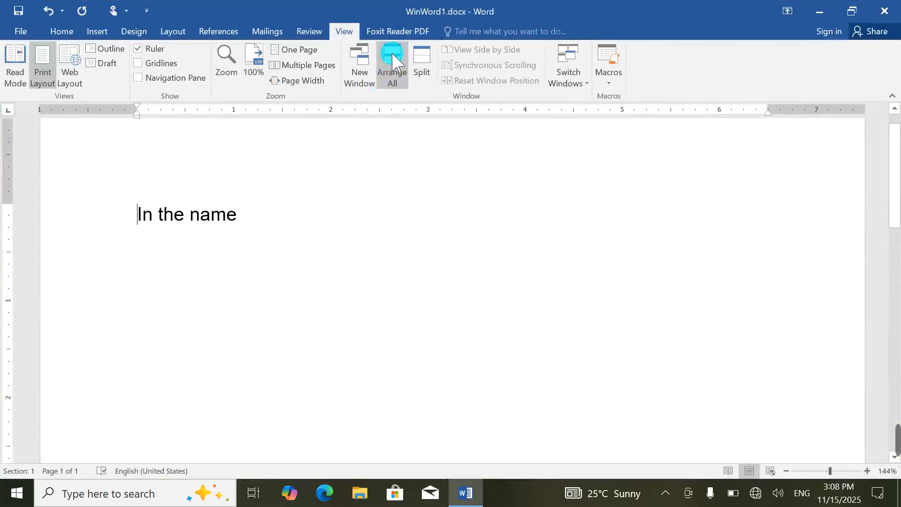
pyautogui.doubleClick(418, 10)
pyautogui.moveTo(500, 77); pyautogui.dragTo(422, 86)
pyautogui.click(704, 84)
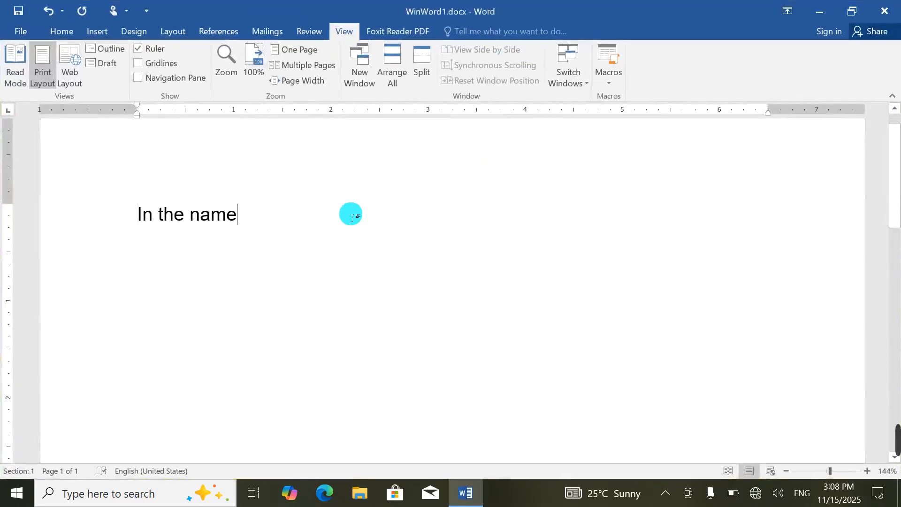
# Step: Delete the text "In the name" from the document
pyautogui.hotkey('ctrl', 'a')
pyautogui.press('Delete')
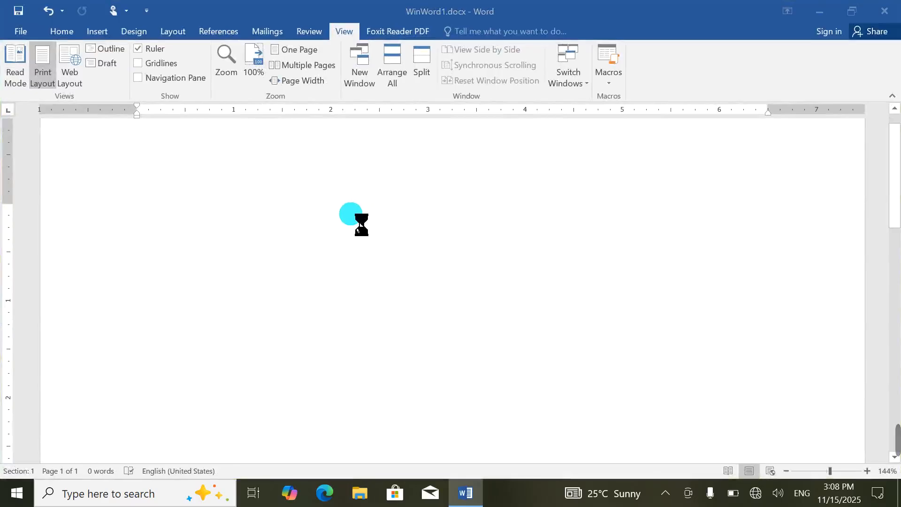
# Step: Create a batch of new blank documents alongside WinWord1.docx
pyautogui.hotkey('ctrl', 'n')
pyautogui.hotkey('ctrl', 'n')
pyautogui.hotkey('ctrl', 'n')
pyautogui.hotkey('ctrl', 'n')
pyautogui.hotkey('ctrl', 'n')
pyautogui.hotkey('ctrl', 'n')
pyautogui.hotkey('ctrl', 'n')
pyautogui.hotkey('ctrl', 'n')
pyautogui.hotkey('ctrl', 'n')
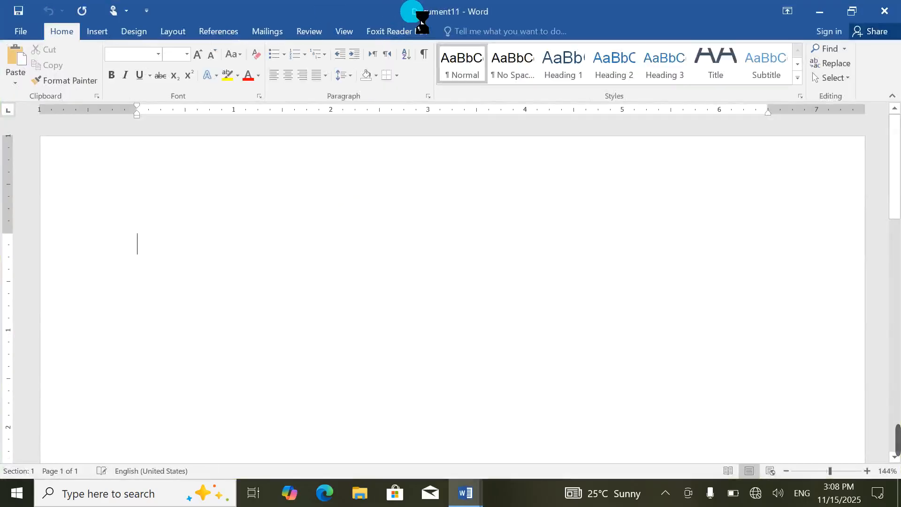
# Step: Arrange all open document windows so they tile together on the screen
pyautogui.click(344, 31)
pyautogui.click(382, 51)
pyautogui.click(385, 52)
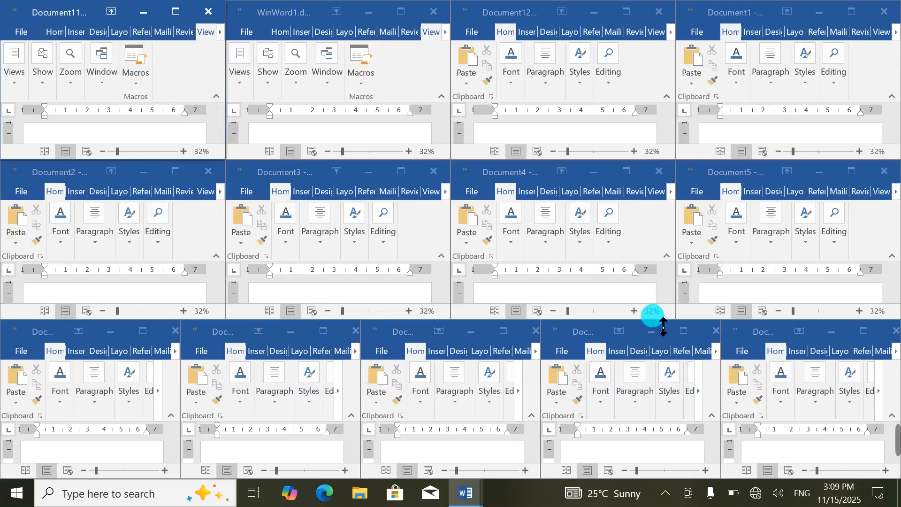
# Step: Show the open windows stacked, and rearrange them as a cascade
pyautogui.rightClick(532, 498)
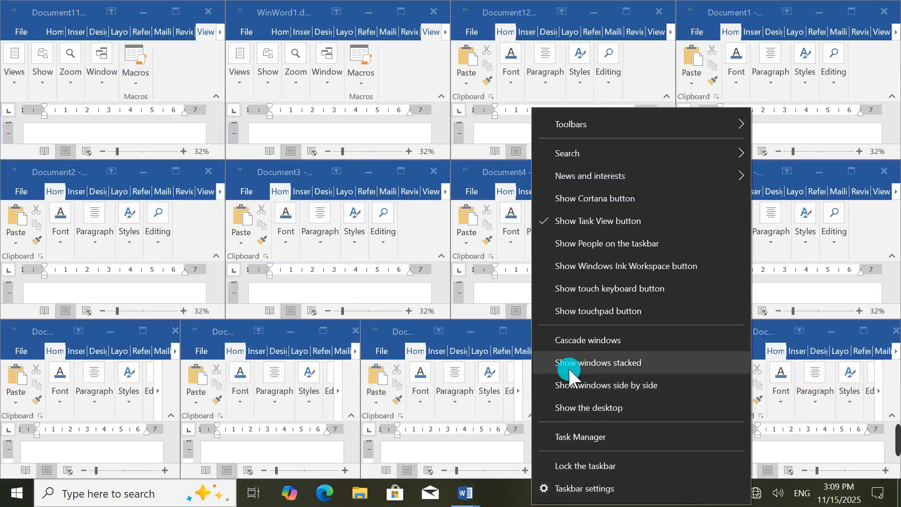
pyautogui.click(578, 362)
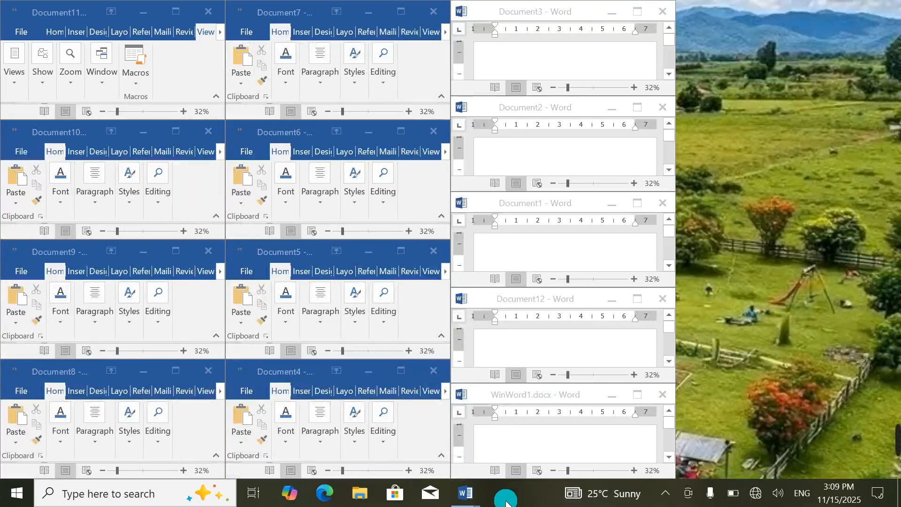
pyautogui.rightClick(506, 502)
pyautogui.click(575, 309)
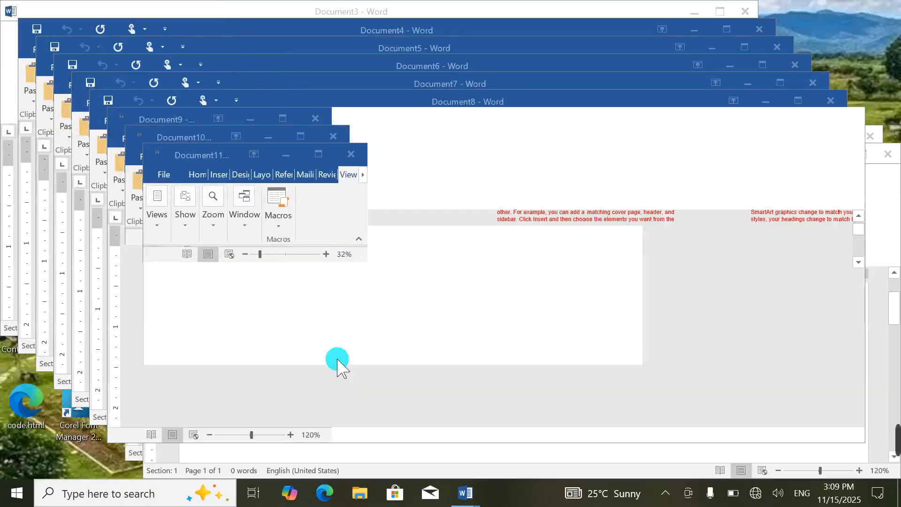
pyautogui.rightClick(506, 502)
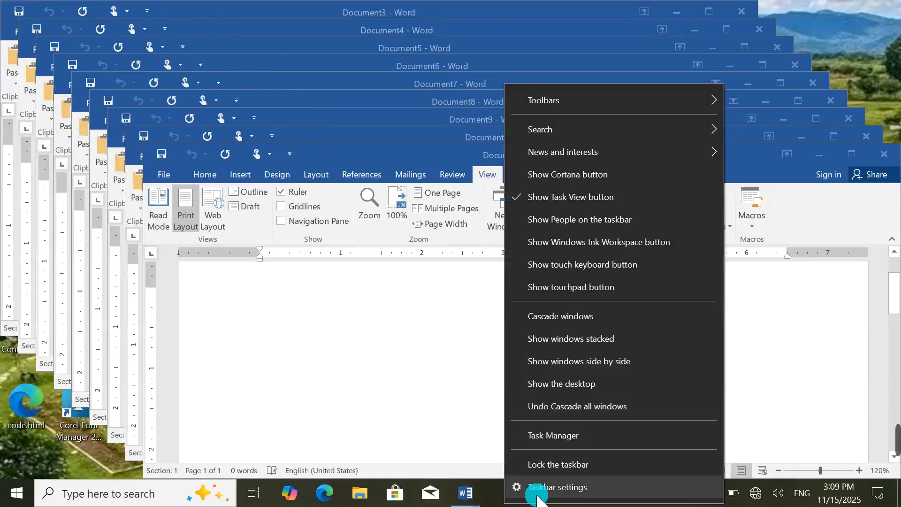
pyautogui.click(425, 373)
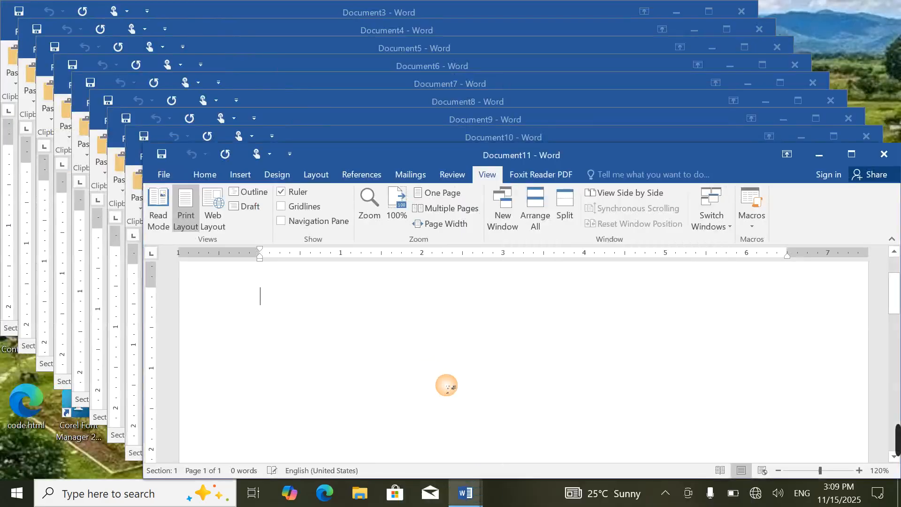
# Step: Close all the new blank document windows at once and maximize the remaining WinWord1.docx window
pyautogui.rightClick(469, 492)
pyautogui.click(451, 465)
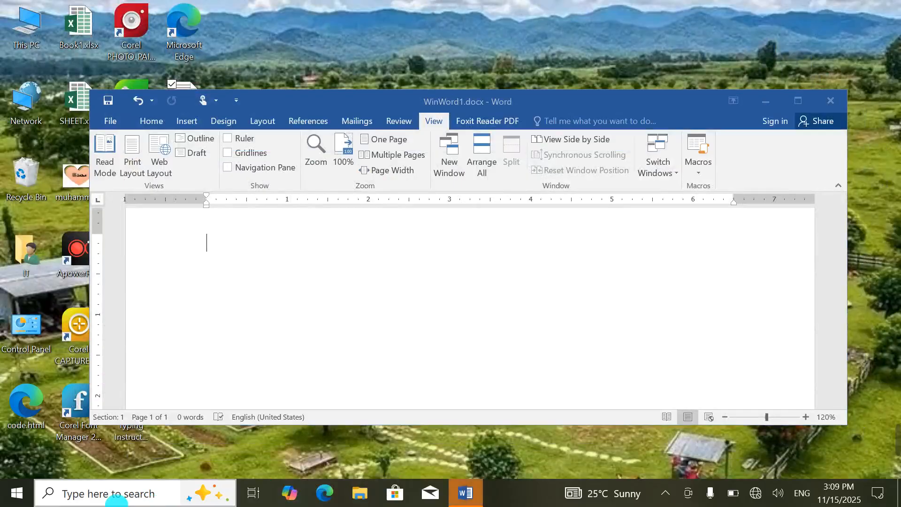
pyautogui.click(790, 101)
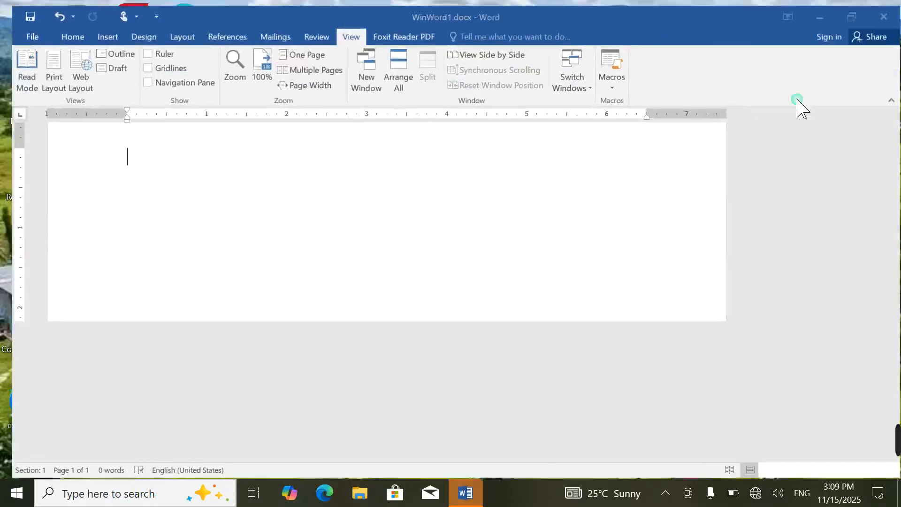
pyautogui.click(497, 277)
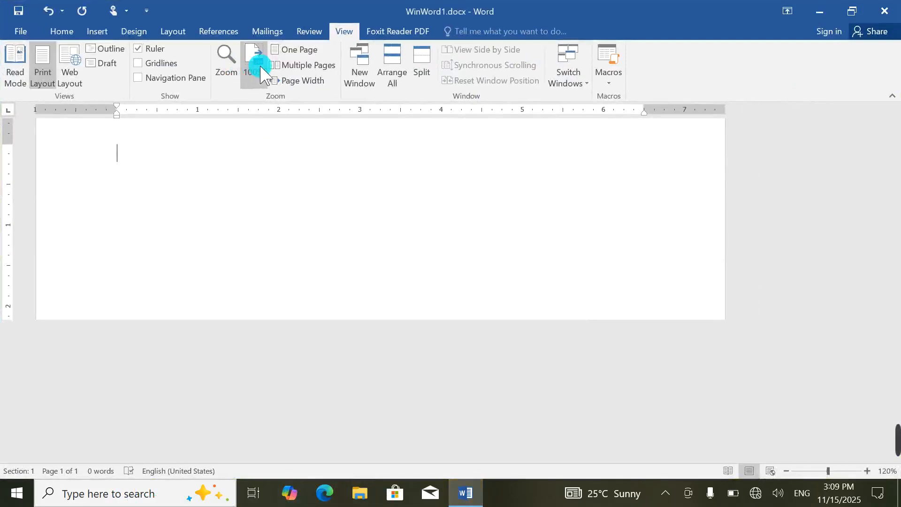
# Step: Zoom WinWord1.docx to One Page and apply Arrange All to its window
pyautogui.click(297, 50)
pyautogui.scroll(5, 360, 222)
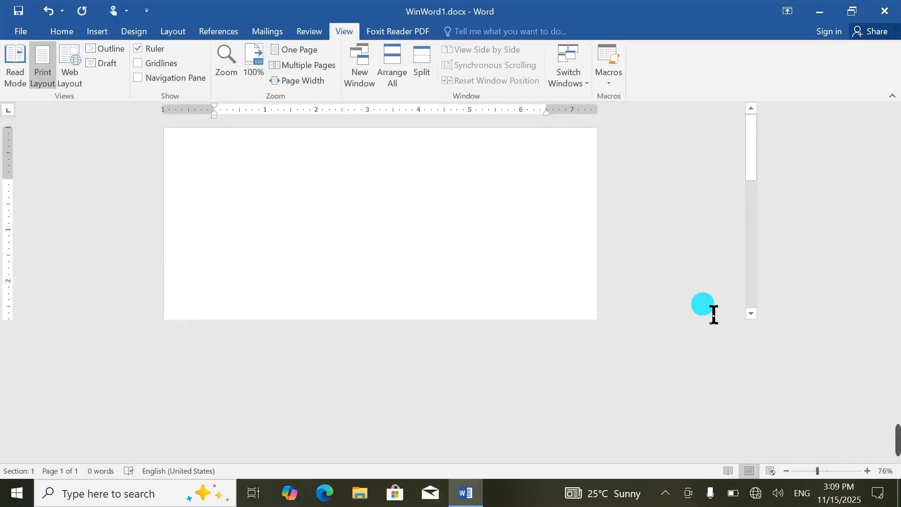
pyautogui.click(752, 316)
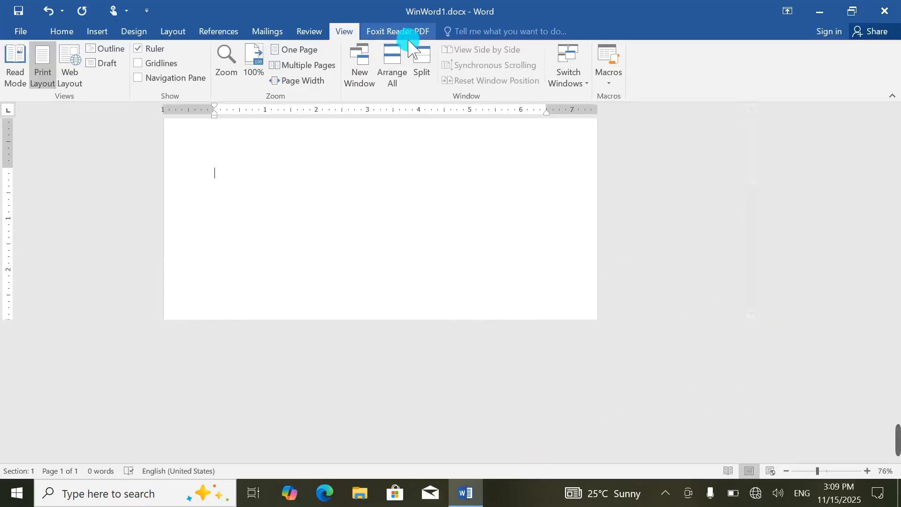
pyautogui.click(393, 66)
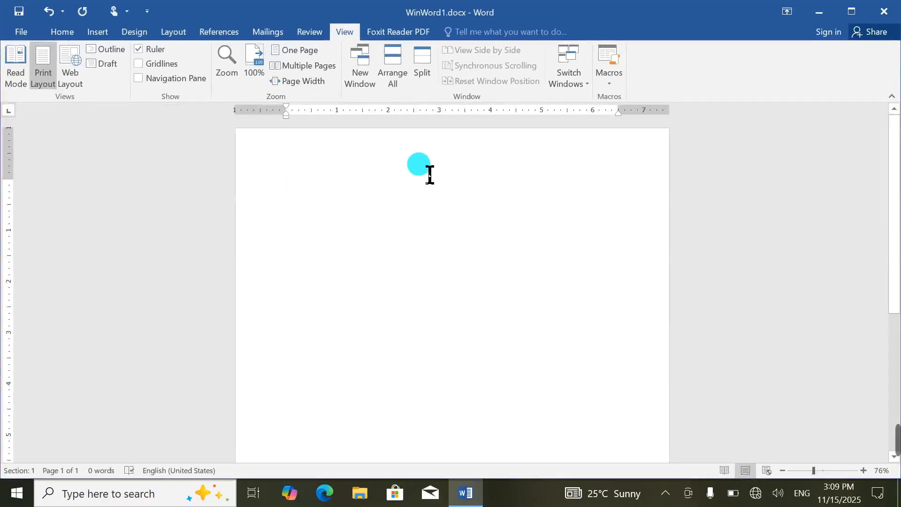
pyautogui.click(422, 70)
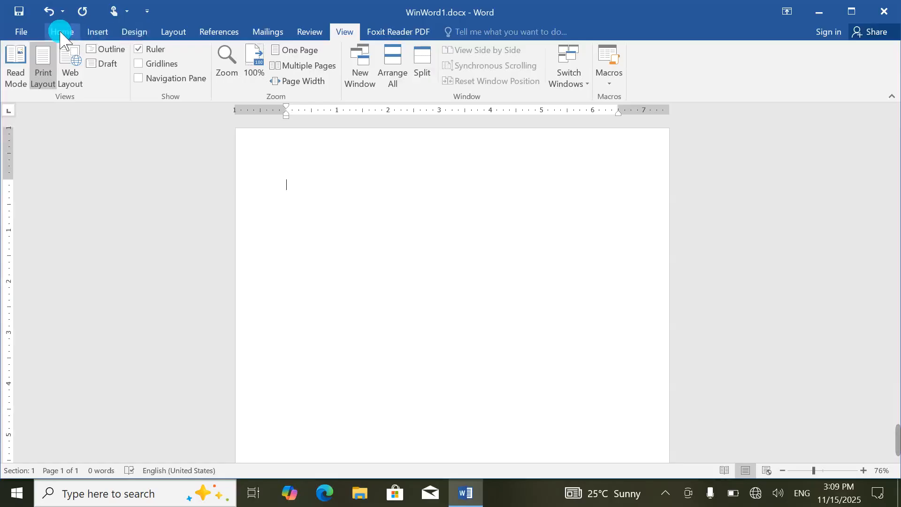
# Step: Insert a table with nine columns and two rows in the empty document
pyautogui.click(97, 31)
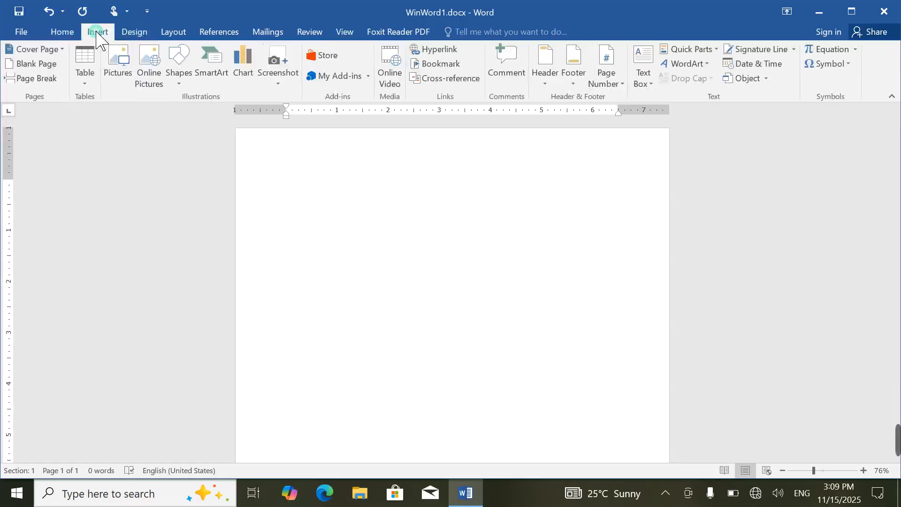
pyautogui.click(87, 57)
pyautogui.click(196, 133)
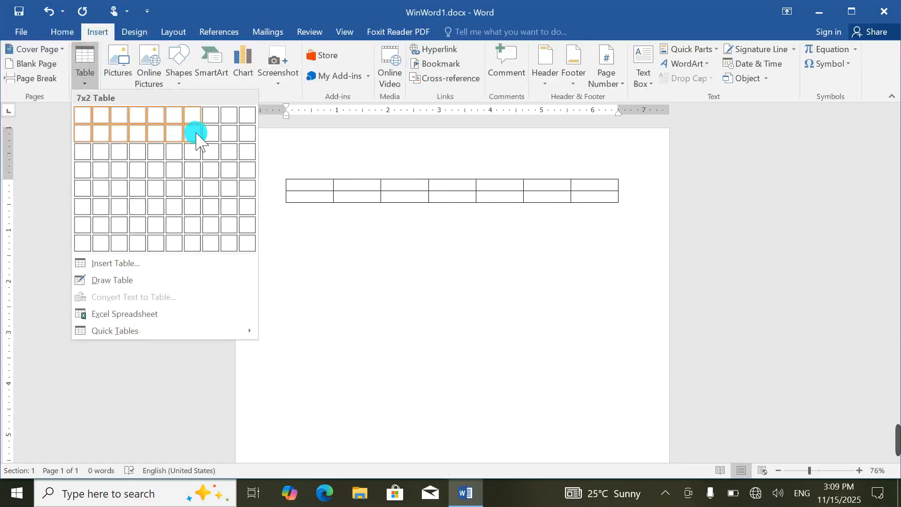
pyautogui.click(225, 139)
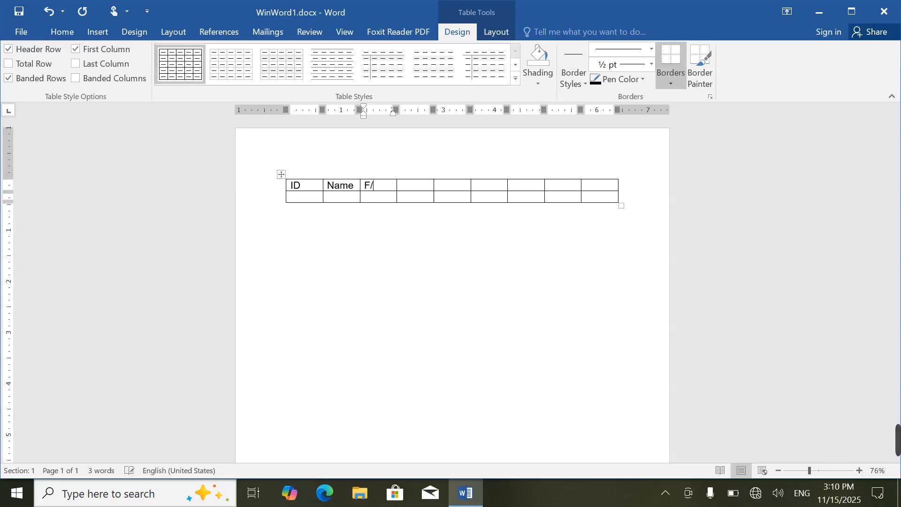
# Step: Fill the table's header row with ID, Name, F/Name, Job, Salary, Overtime, Total, Date and Time
pyautogui.write('ame')
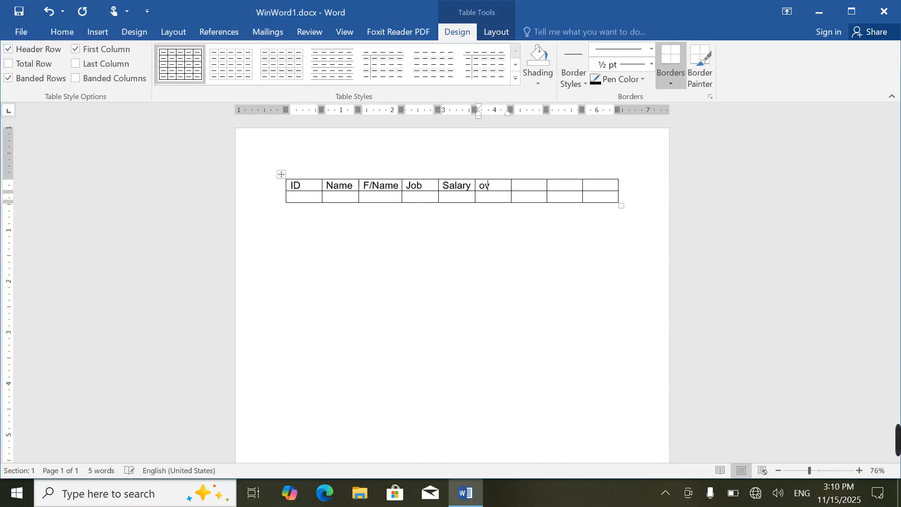
pyautogui.write('me')
pyautogui.press('Tab')
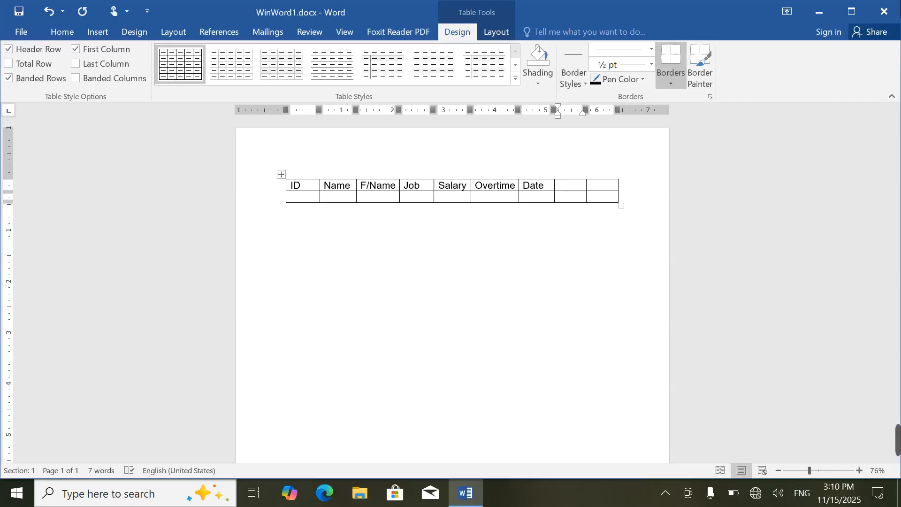
pyautogui.press('BackSpace')
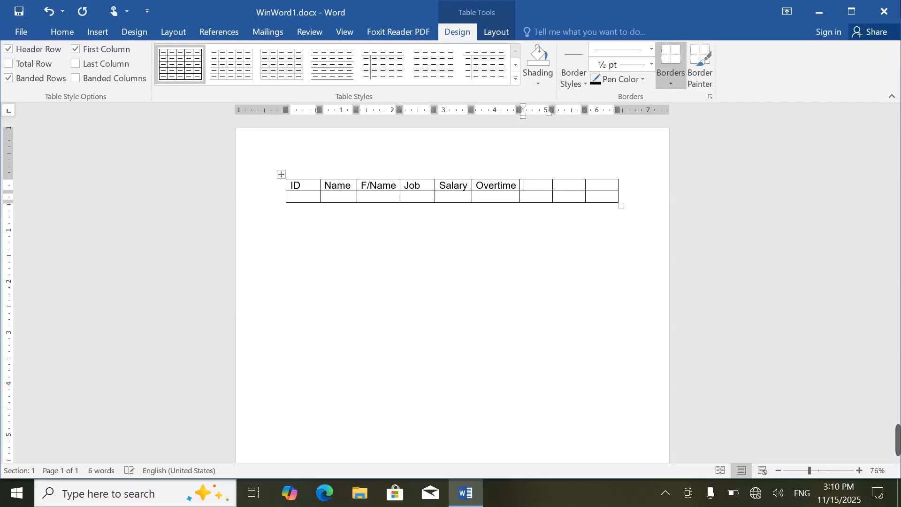
pyautogui.write('Total')
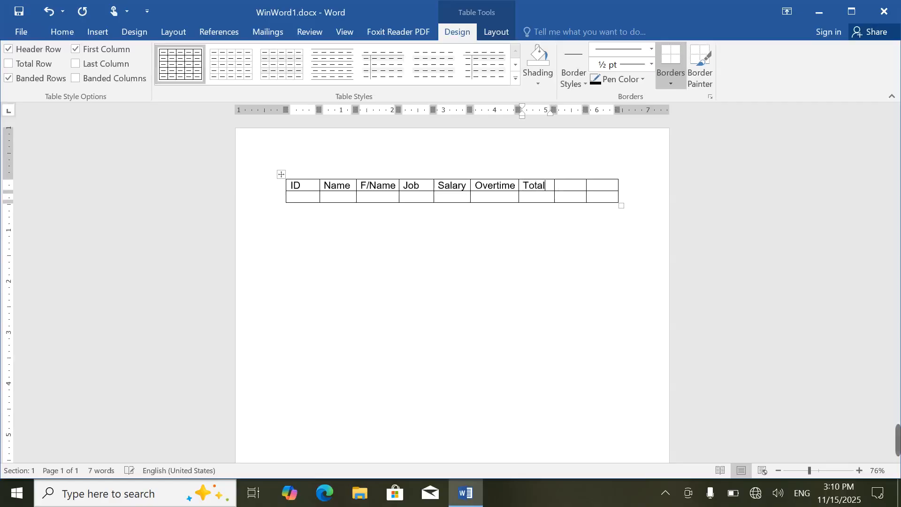
pyautogui.write('date')
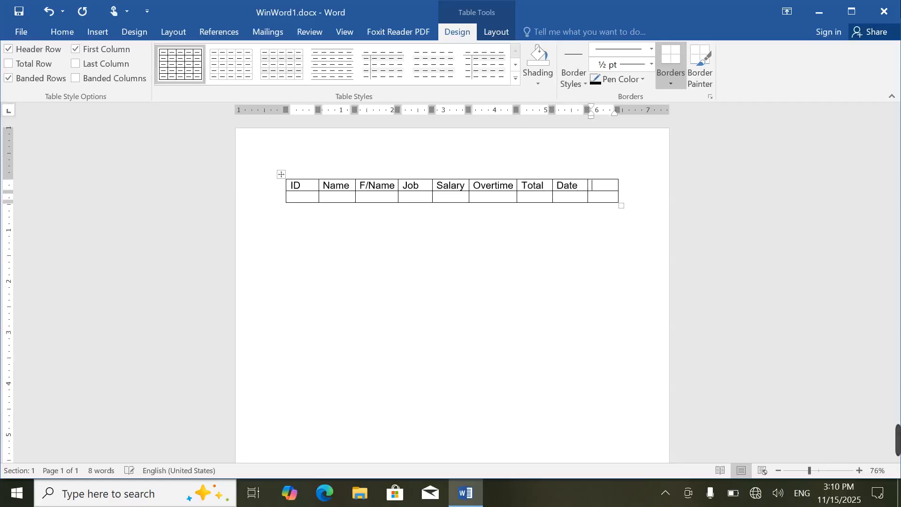
pyautogui.write('time')
pyautogui.press('Tab')
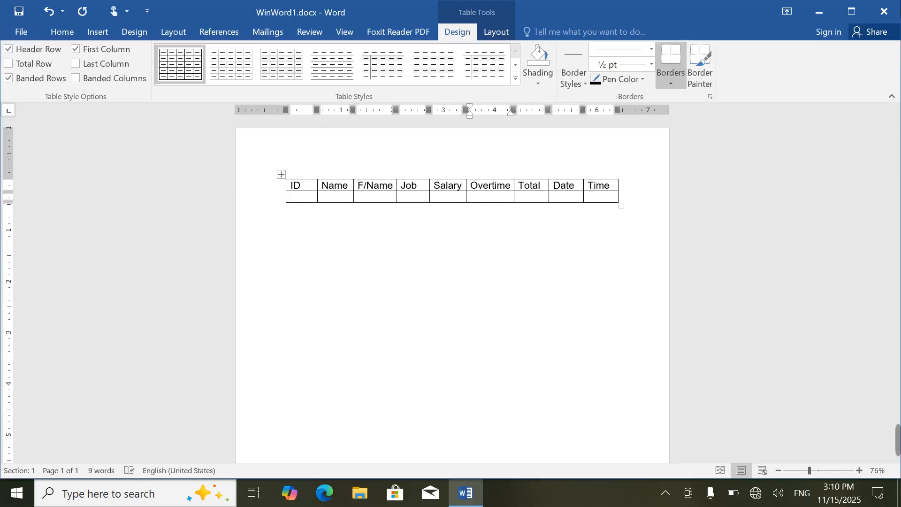
# Step: Add blank rows to the end of the table until it fills most of the page
pyautogui.press('Tab')
pyautogui.press('Tab')
pyautogui.press('Tab')
pyautogui.press('Tab')
pyautogui.press('Tab')
pyautogui.press('Tab')
pyautogui.press('Tab')
pyautogui.press('Tab')
pyautogui.press('Tab')
pyautogui.press('Tab')
pyautogui.press('Tab')
pyautogui.press('Tab')
pyautogui.press('Tab')
pyautogui.press('Tab')
pyautogui.press('Tab')
pyautogui.press('Tab')
pyautogui.press('Tab')
pyautogui.press('Tab')
pyautogui.press('Tab')
pyautogui.press('Tab')
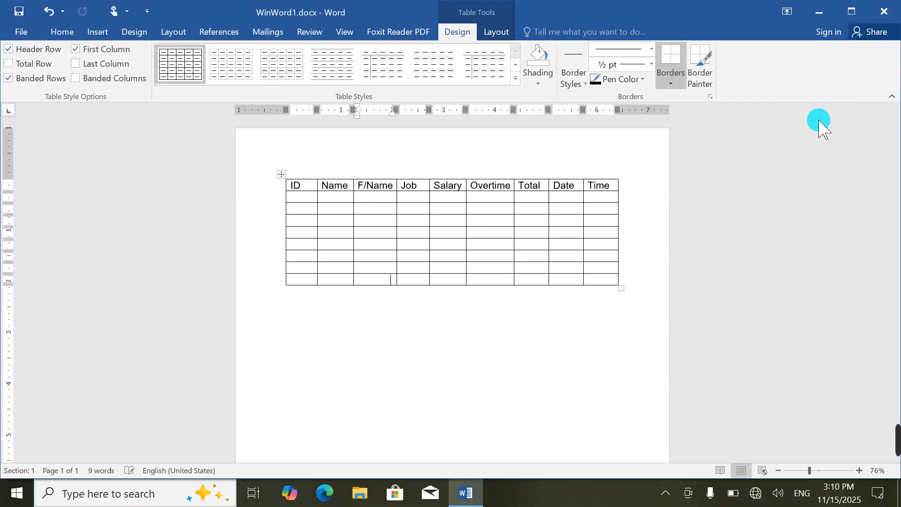
pyautogui.press('Tab')
pyautogui.press('Tab')
pyautogui.press('Tab')
pyautogui.press('Tab')
pyautogui.press('Tab')
pyautogui.press('Tab')
pyautogui.press('Tab')
pyautogui.press('Tab')
pyautogui.press('Tab')
pyautogui.press('Tab')
pyautogui.press('Tab')
pyautogui.press('Tab')
pyautogui.press('Tab')
pyautogui.press('Tab')
pyautogui.press('Tab')
pyautogui.press('Tab')
pyautogui.press('Tab')
pyautogui.press('Tab')
pyautogui.press('Tab')
pyautogui.press('Tab')
pyautogui.press('Tab')
pyautogui.press('Tab')
pyautogui.press('Tab')
pyautogui.press('Tab')
pyautogui.press('Tab')
pyautogui.press('Tab')
pyautogui.press('Tab')
pyautogui.press('Tab')
pyautogui.press('Tab')
pyautogui.press('Tab')
pyautogui.press('Tab')
pyautogui.press('Tab')
pyautogui.press('Tab')
pyautogui.press('Tab')
pyautogui.press('Tab')
pyautogui.press('Tab')
pyautogui.press('Tab')
pyautogui.press('Tab')
pyautogui.press('Tab')
pyautogui.press('Tab')
pyautogui.press('Tab')
pyautogui.press('Tab')
pyautogui.press('Tab')
pyautogui.press('Tab')
pyautogui.press('Tab')
pyautogui.press('Tab')
pyautogui.press('Tab')
pyautogui.press('Tab')
pyautogui.press('Tab')
pyautogui.press('Tab')
pyautogui.press('Tab')
pyautogui.press('Tab')
pyautogui.press('Tab')
pyautogui.press('Tab')
pyautogui.press('Tab')
pyautogui.press('Tab')
pyautogui.press('Tab')
pyautogui.press('Tab')
pyautogui.press('Tab')
pyautogui.press('Tab')
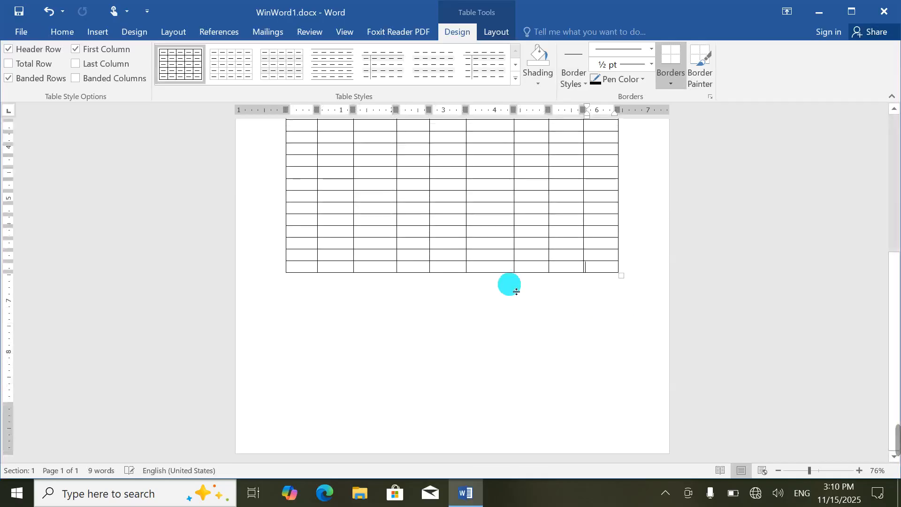
pyautogui.press('Tab')
pyautogui.press('Tab')
pyautogui.press('Tab')
pyautogui.press('Tab')
pyautogui.press('Tab')
pyautogui.press('Tab')
pyautogui.press('Tab')
pyautogui.press('Tab')
pyautogui.press('Tab')
pyautogui.press('Tab')
pyautogui.press('Tab')
pyautogui.press('Tab')
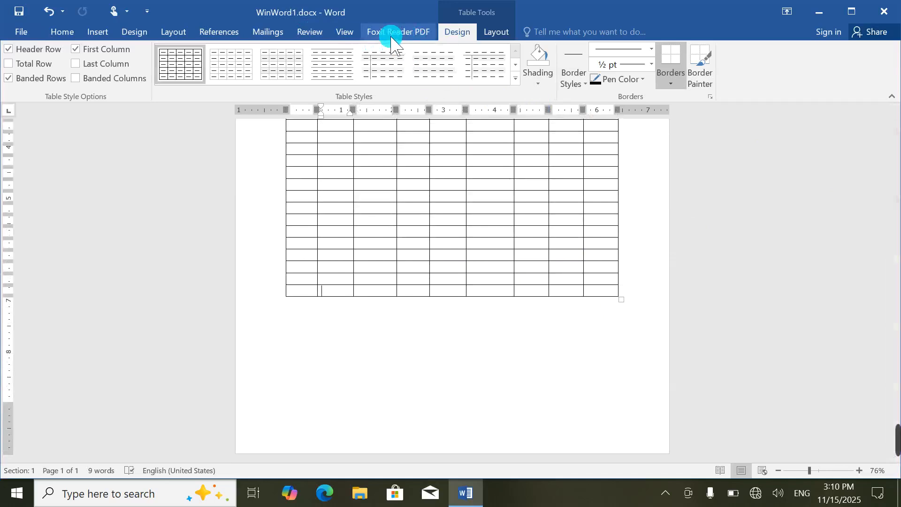
# Step: Split the document window into two panes and bring the table's header row into the upper pane
pyautogui.click(347, 33)
pyautogui.click(422, 68)
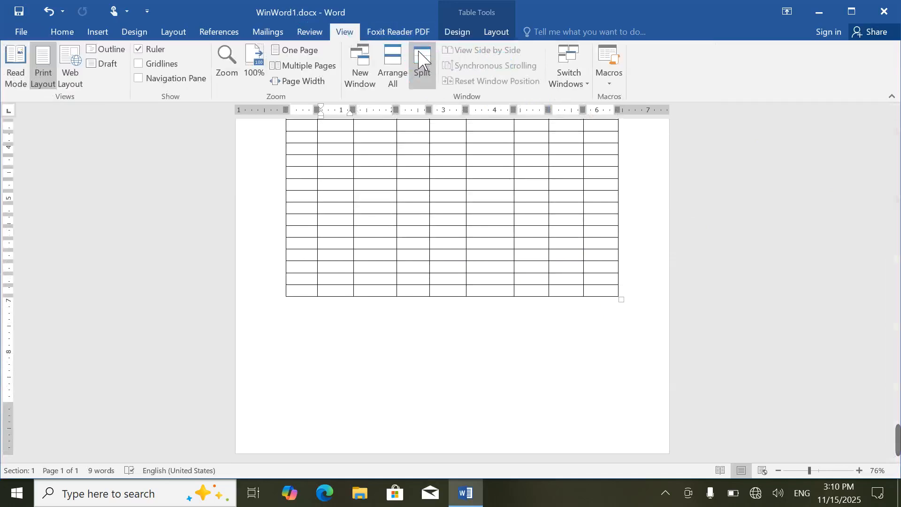
pyautogui.scroll(5, 485, 228)
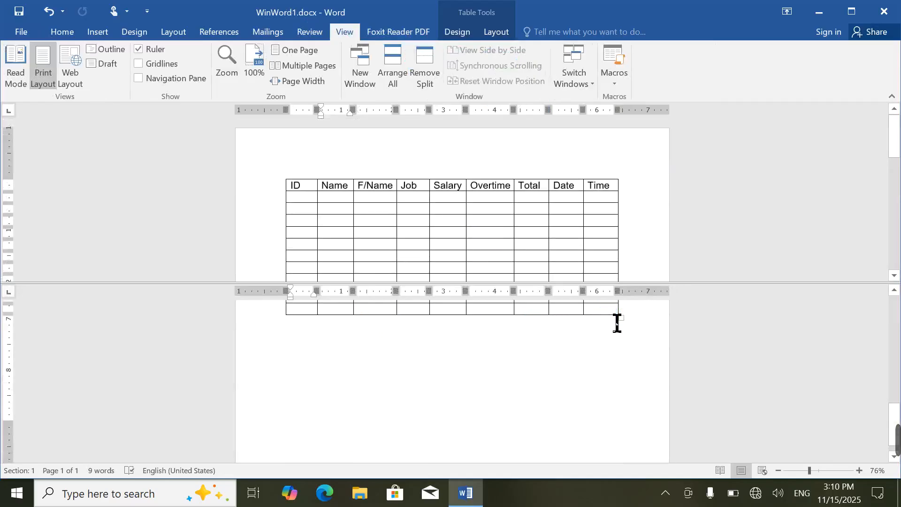
# Step: Add more blank rows at the end of the table in the lower pane
pyautogui.press('Tab')
pyautogui.press('Tab')
pyautogui.press('Tab')
pyautogui.press('Tab')
pyautogui.press('Tab')
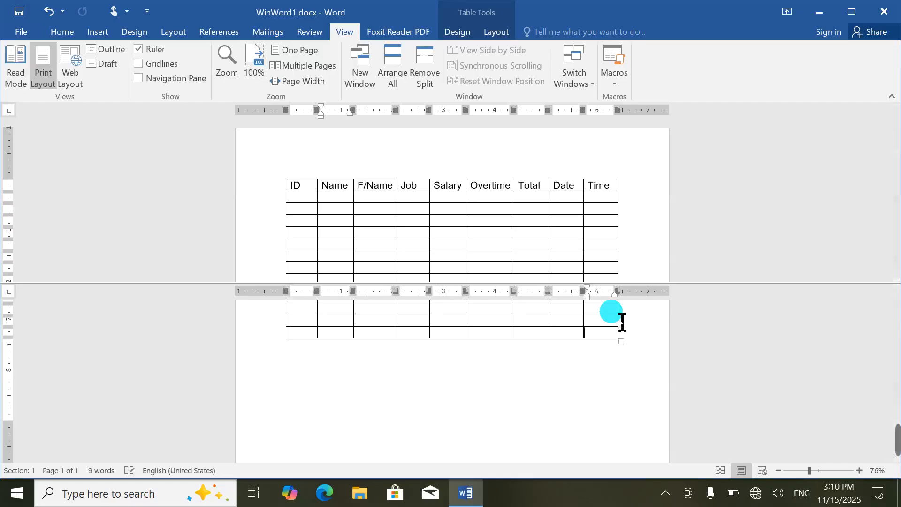
pyautogui.press('Tab')
pyautogui.press('Tab')
pyautogui.press('Tab')
pyautogui.press('Tab')
pyautogui.press('Tab')
pyautogui.press('Tab')
pyautogui.press('Tab')
pyautogui.press('Tab')
pyautogui.press('Tab')
pyautogui.press('Tab')
pyautogui.press('Tab')
pyautogui.press('Tab')
pyautogui.press('Tab')
pyautogui.press('Tab')
pyautogui.press('Tab')
pyautogui.press('Tab')
pyautogui.press('Tab')
pyautogui.press('Tab')
pyautogui.press('Tab')
pyautogui.press('Tab')
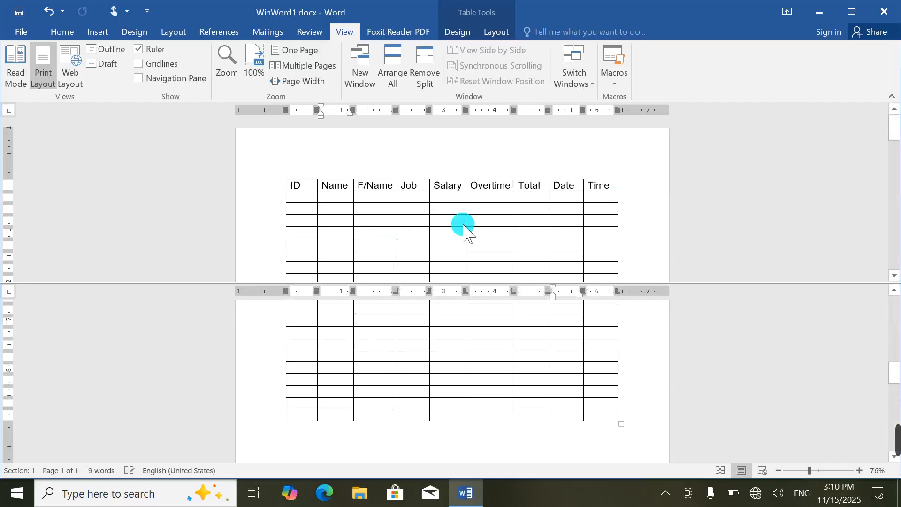
# Step: Extend the table onto a second page by adding more blank rows at its end in the lower pane
pyautogui.press('Tab')
pyautogui.press('Tab')
pyautogui.press('Tab')
pyautogui.press('Tab')
pyautogui.press('Tab')
pyautogui.press('Tab')
pyautogui.press('Tab')
pyautogui.press('Tab')
pyautogui.press('Tab')
pyautogui.press('Tab')
pyautogui.press('Tab')
pyautogui.press('Tab')
pyautogui.press('Tab')
pyautogui.press('Tab')
pyautogui.press('Tab')
pyautogui.press('Tab')
pyautogui.press('Tab')
pyautogui.press('Tab')
pyautogui.press('Tab')
pyautogui.press('Tab')
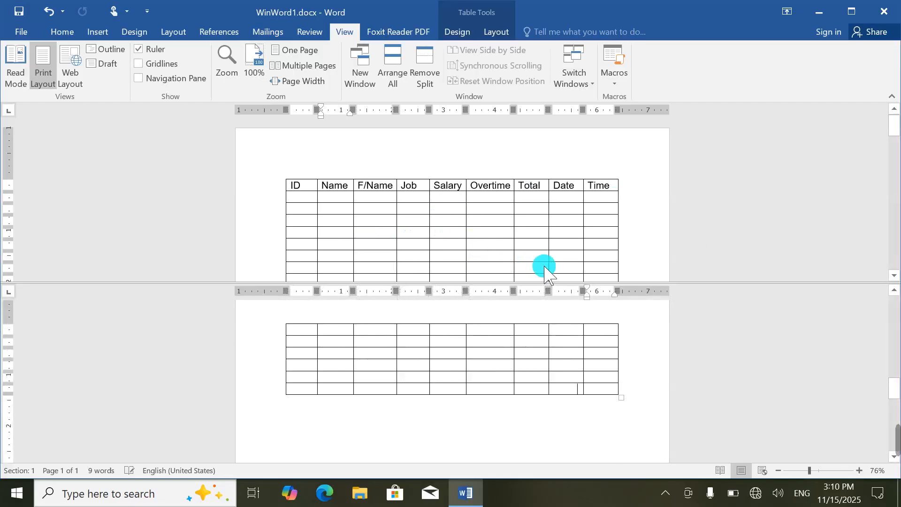
pyautogui.press('Tab')
pyautogui.press('Tab')
pyautogui.press('Tab')
pyautogui.press('Tab')
pyautogui.press('Tab')
pyautogui.press('Tab')
pyautogui.press('Tab')
pyautogui.press('Tab')
pyautogui.press('Tab')
pyautogui.press('Tab')
pyautogui.press('Tab')
pyautogui.press('Tab')
pyautogui.press('Tab')
pyautogui.press('Tab')
pyautogui.press('Tab')
pyautogui.press('Tab')
pyautogui.press('Tab')
pyautogui.press('Tab')
pyautogui.press('Tab')
pyautogui.press('Tab')
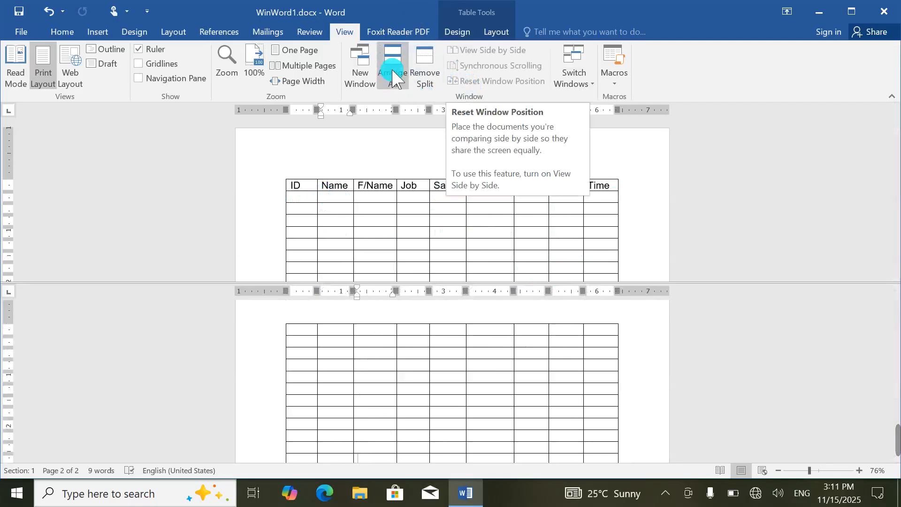
# Step: Remove the window split to view the long table whole, split it again for comparison, and leave the window unsplit
pyautogui.click(424, 73)
pyautogui.scroll(-15, 489, 312)
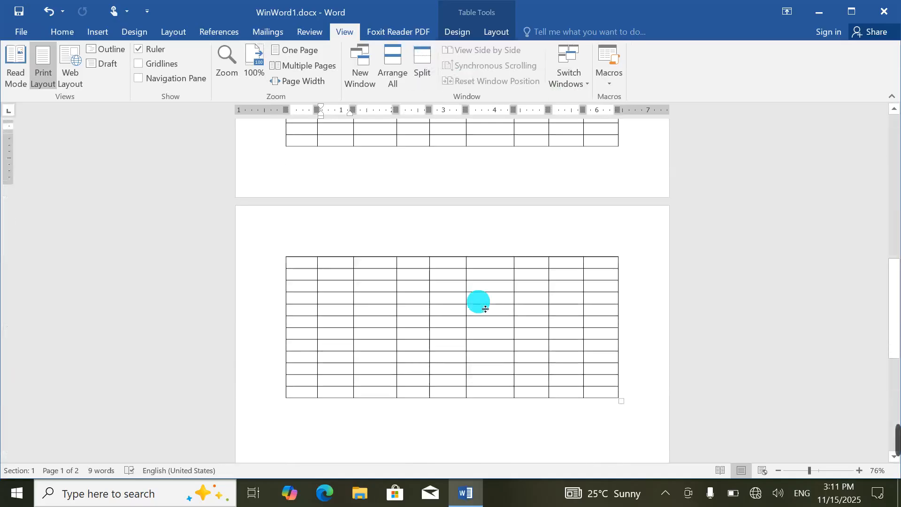
pyautogui.scroll(5, 498, 257)
pyautogui.click(422, 72)
pyautogui.scroll(5, 454, 236)
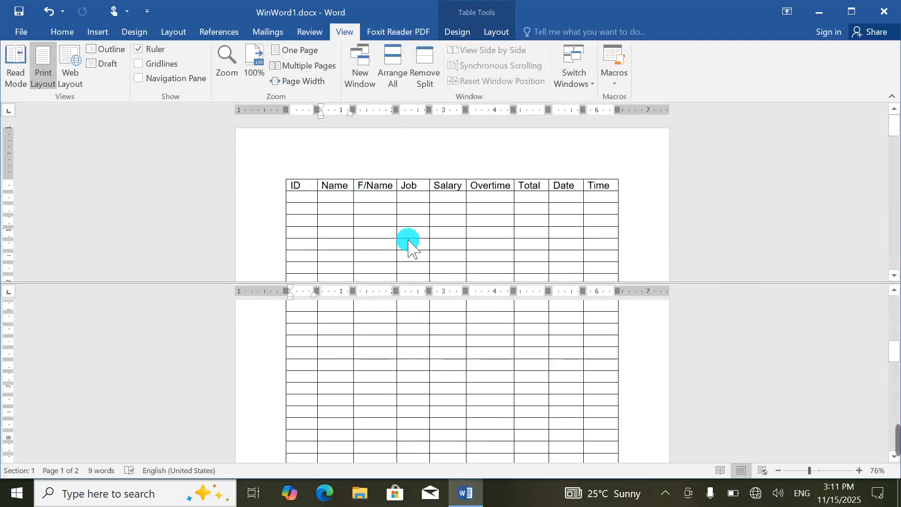
pyautogui.click(425, 70)
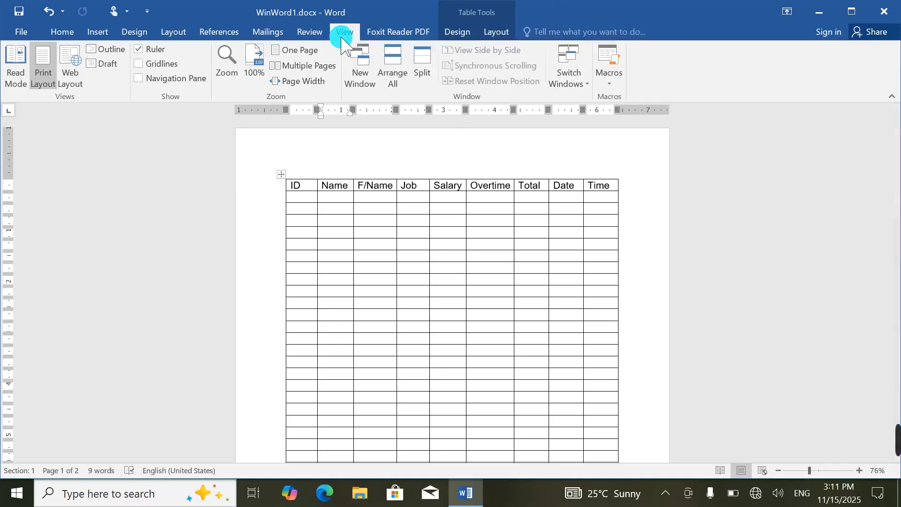
# Step: Undo the table work back to an empty page and fill it with sample text using the =rand() function
pyautogui.hotkey('ctrl', 'z')
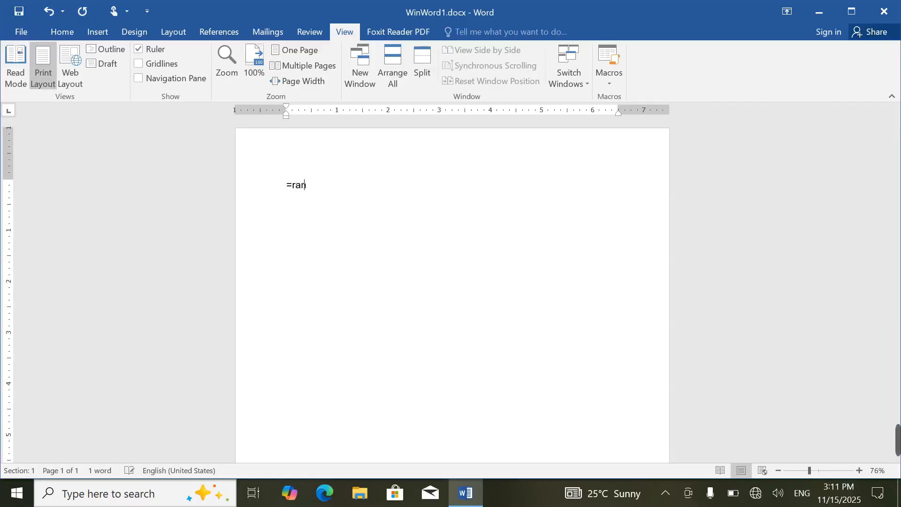
pyautogui.press('Return')
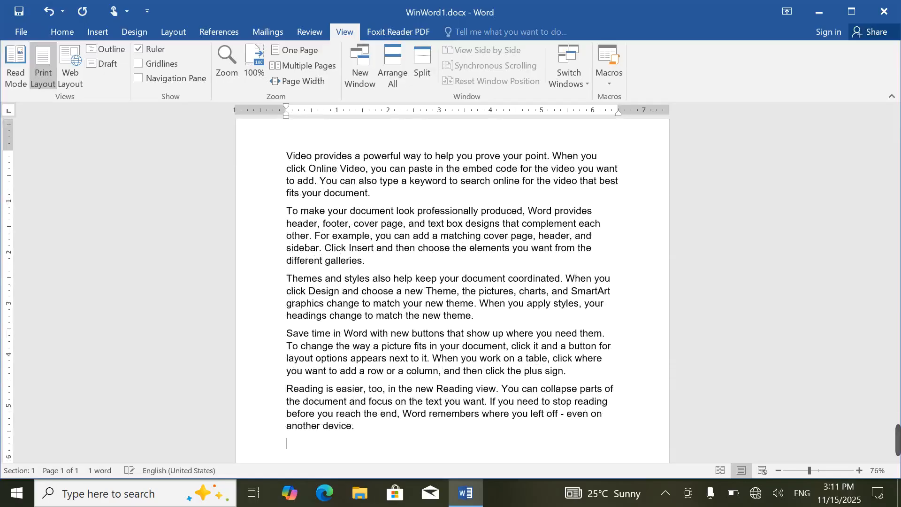
# Step: Create a new blank document and fill it with sample paragraphs using =rand()
pyautogui.hotkey('ctrl', 'n')
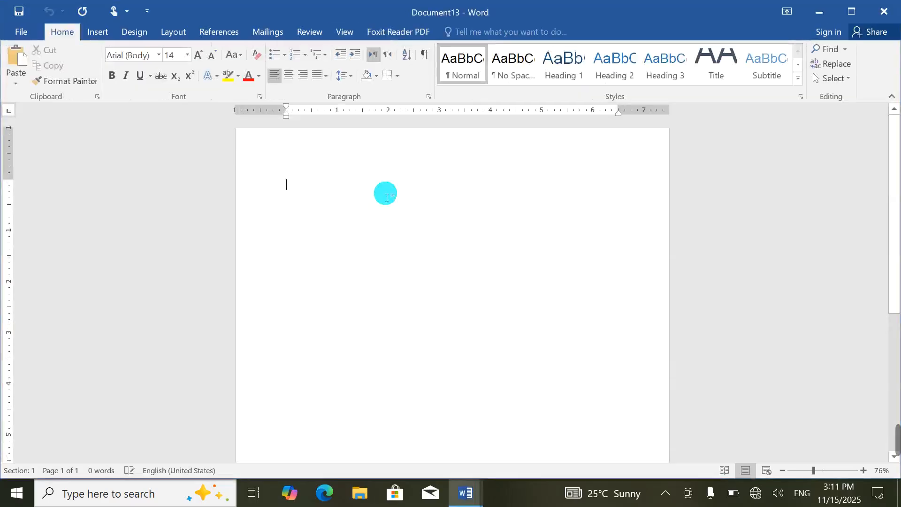
pyautogui.write('=rand(')
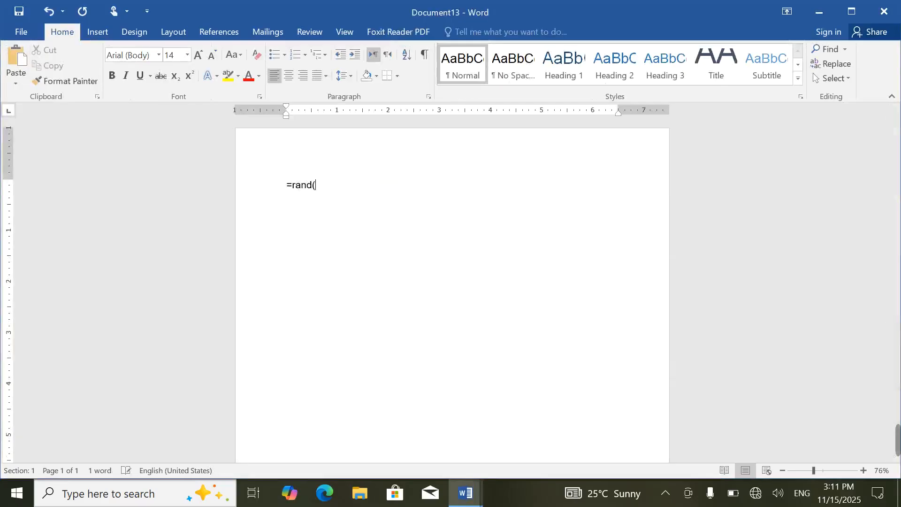
pyautogui.write(')')
pyautogui.press('Return')
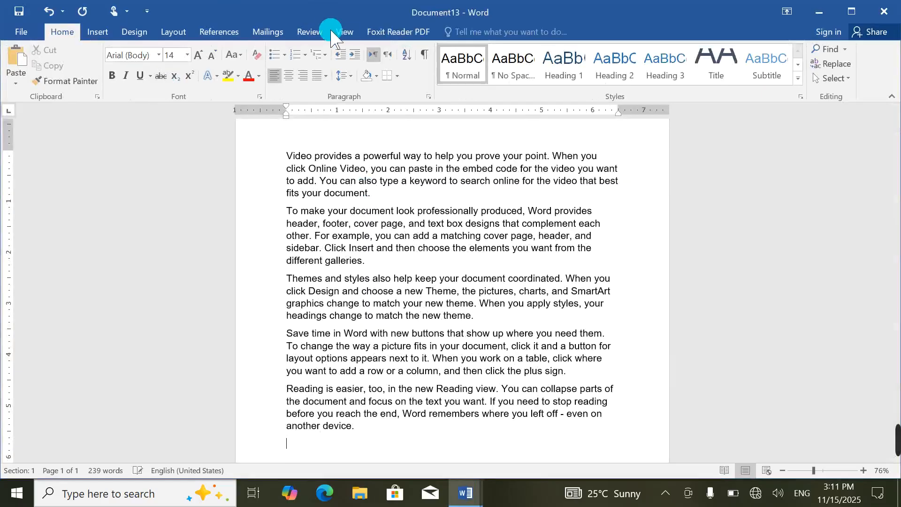
# Step: Show Document13 and WinWord1.docx with View Side by Side and scroll both together to the beginning of the text
pyautogui.click(338, 34)
pyautogui.click(481, 50)
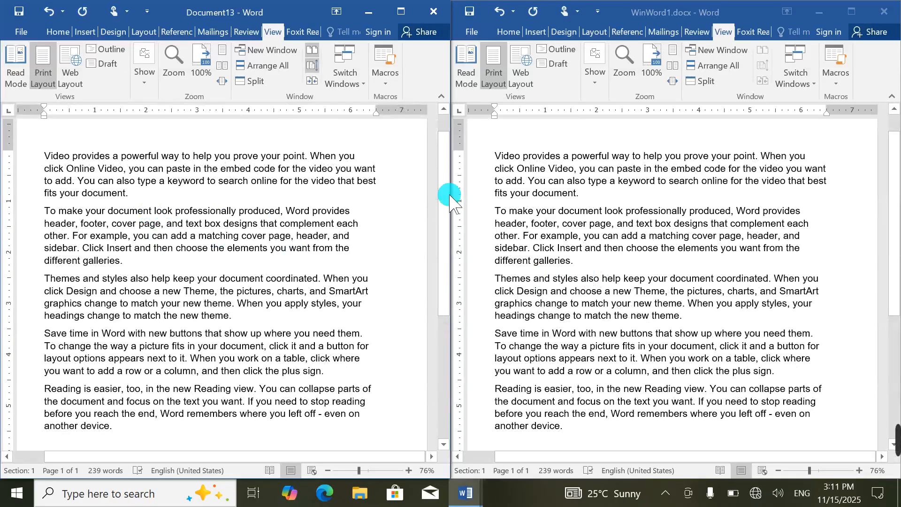
pyautogui.moveTo(447, 164); pyautogui.dragTo(427, 129)
# Step: Turn View Side by Side off to return to a single full window, and turn it back on
pyautogui.click(306, 49)
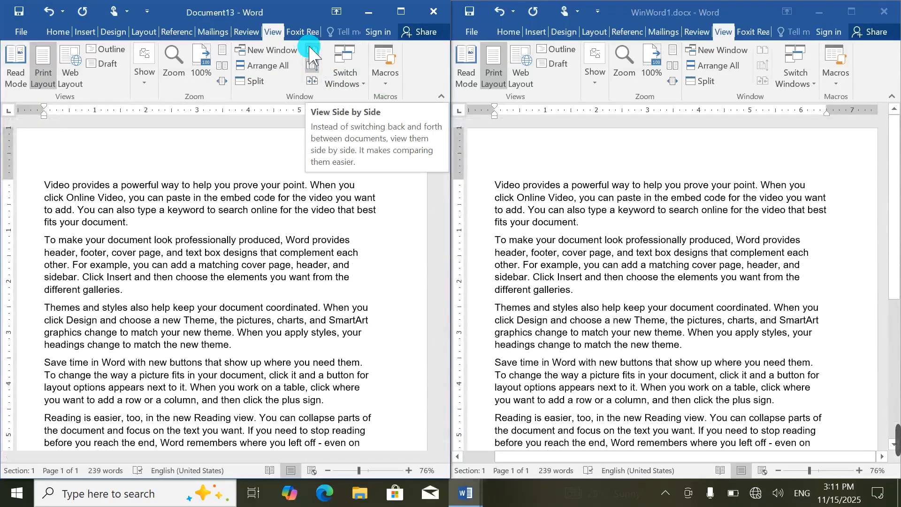
pyautogui.click(311, 51)
pyautogui.click(570, 252)
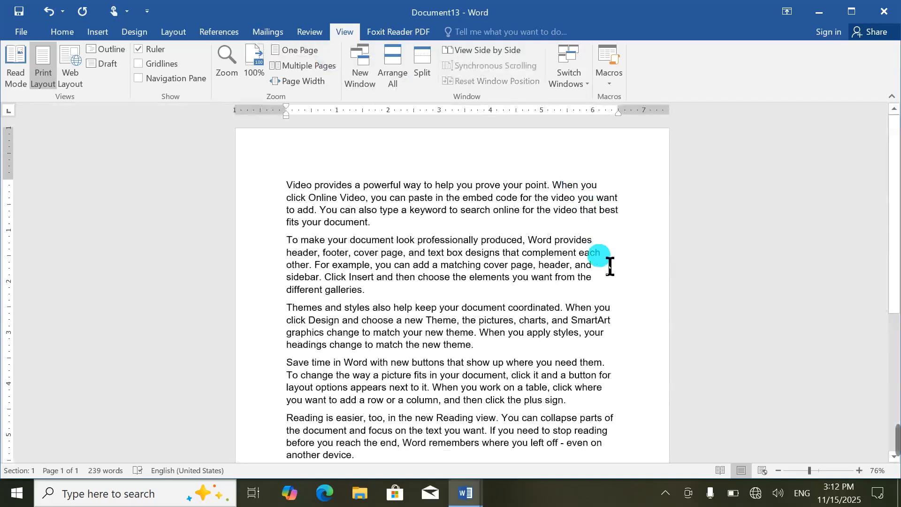
pyautogui.click(475, 50)
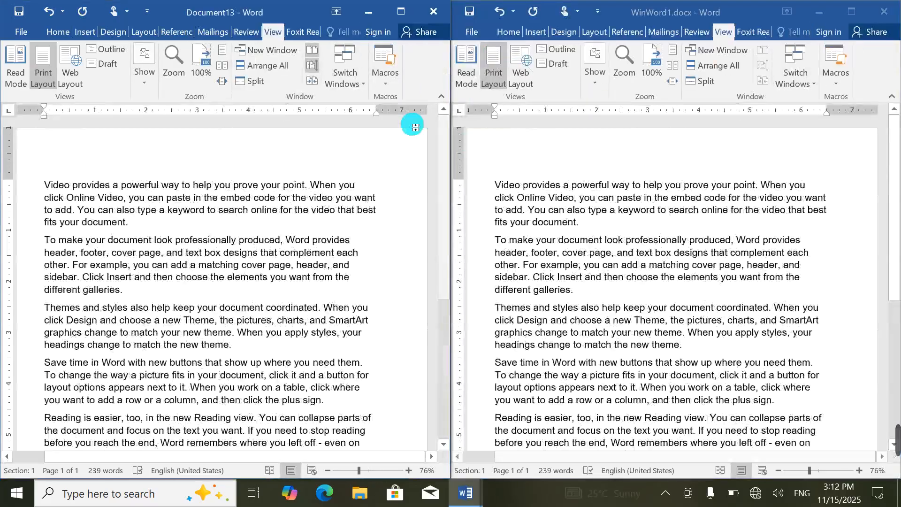
# Step: Reset the window positions of the two side-by-side documents and test scrolling them in sync
pyautogui.click(311, 80)
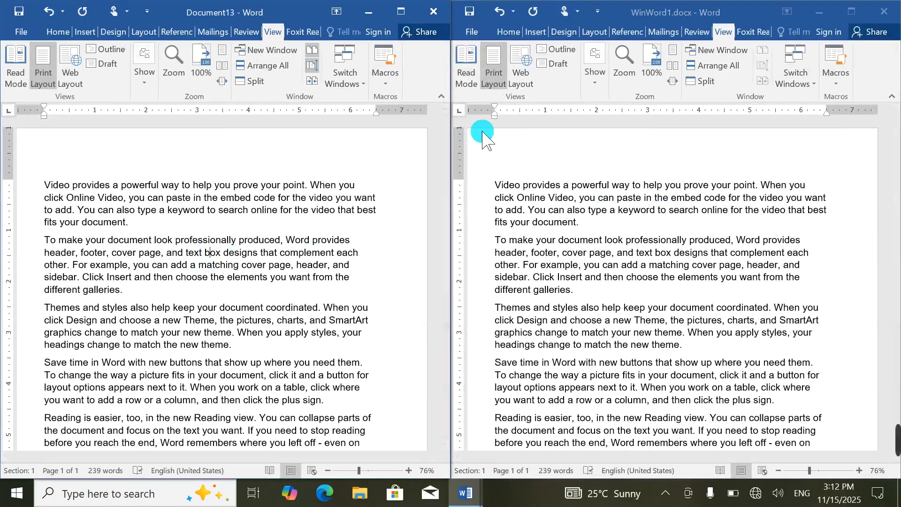
pyautogui.click(439, 196)
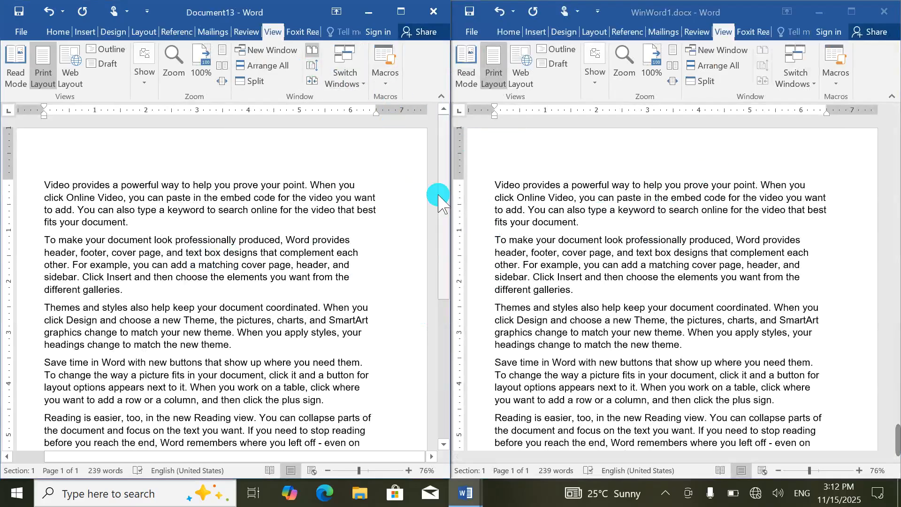
pyautogui.moveTo(444, 180); pyautogui.dragTo(520, 116)
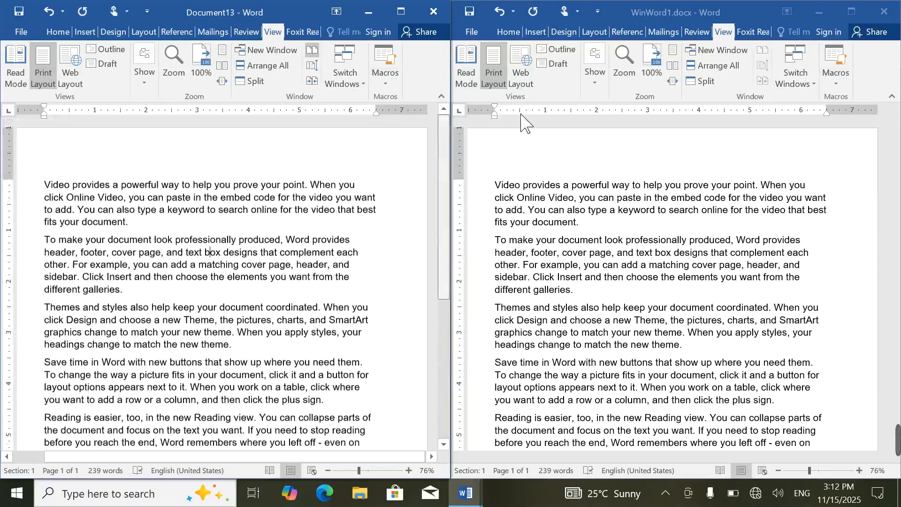
pyautogui.click(310, 70)
pyautogui.moveTo(439, 207); pyautogui.dragTo(443, 136)
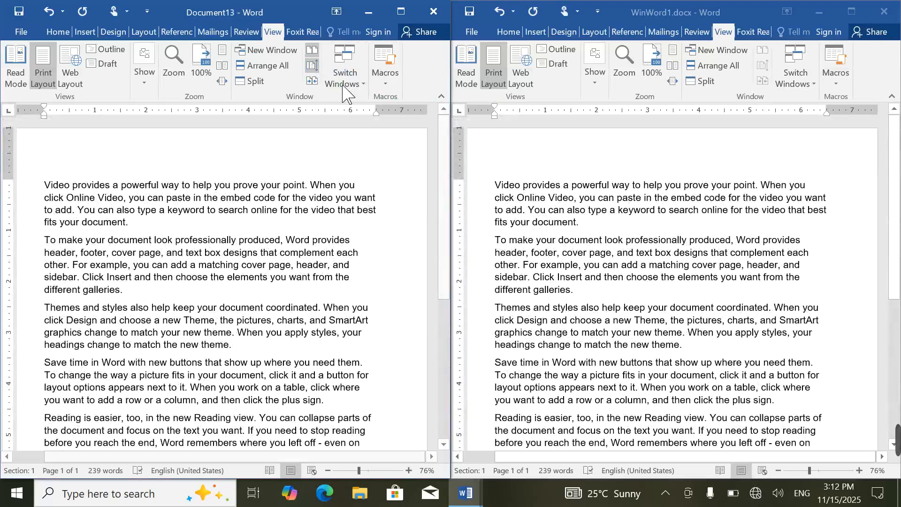
# Step: Reset the window positions once more and toggle the side-by-side comparison of Document13 and WinWord1.docx off and on
pyautogui.click(306, 59)
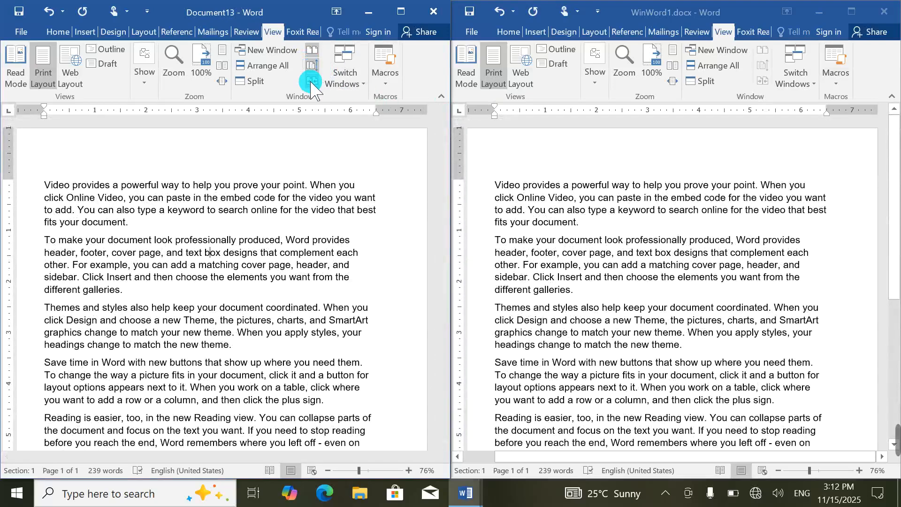
pyautogui.click(311, 83)
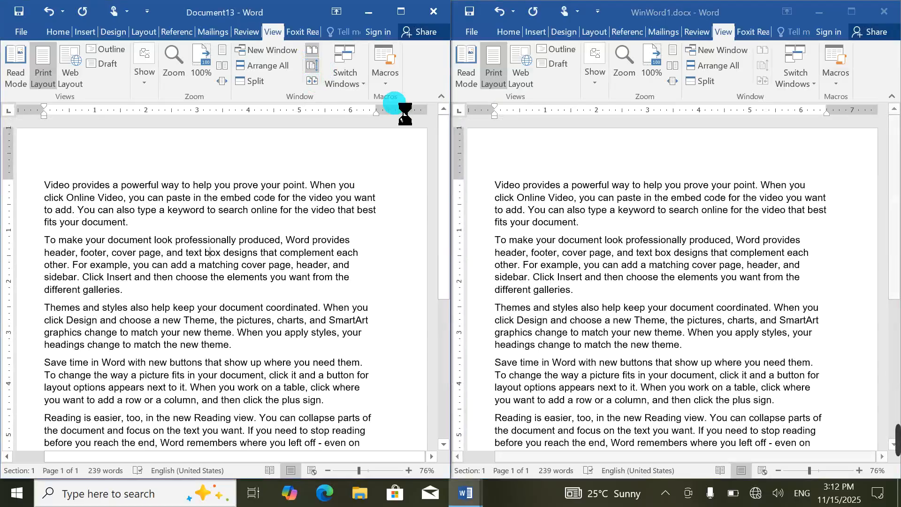
pyautogui.click(312, 59)
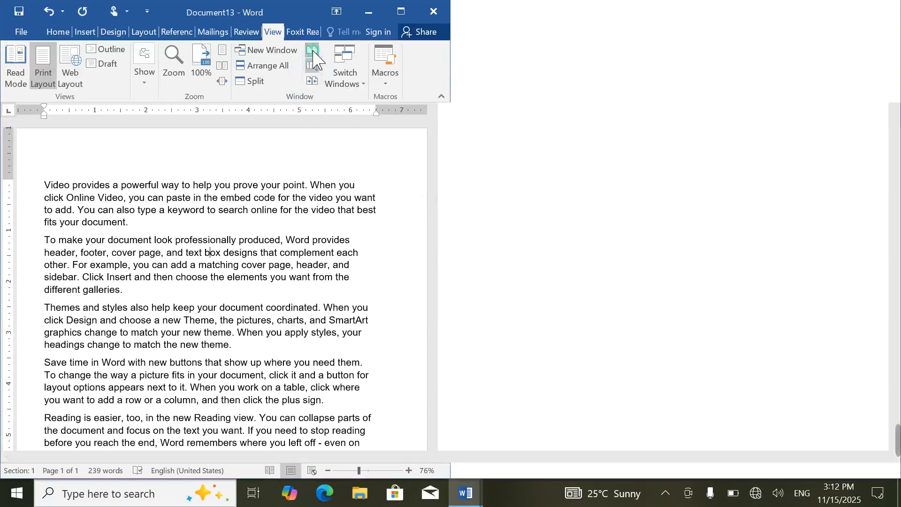
pyautogui.click(477, 68)
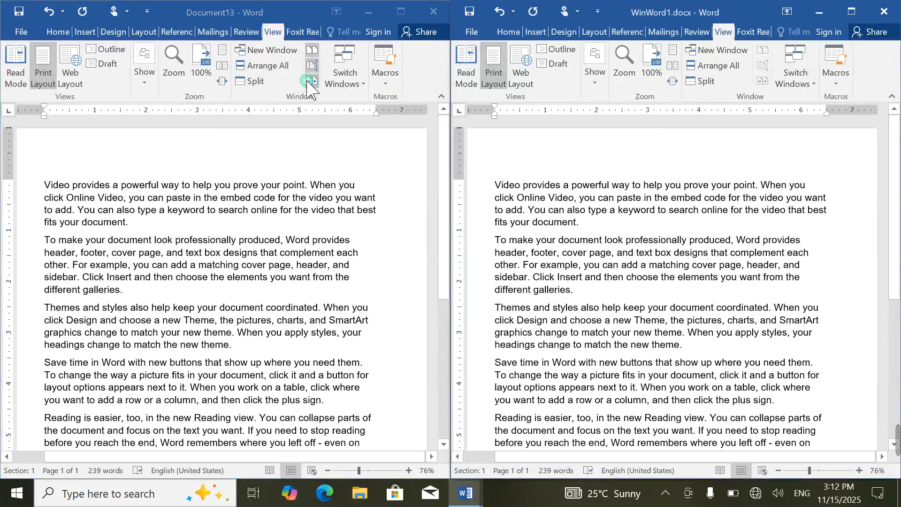
# Step: Turn off Synchronous Scrolling and scroll Document13 up and down independently of WinWord1.docx
pyautogui.click(312, 66)
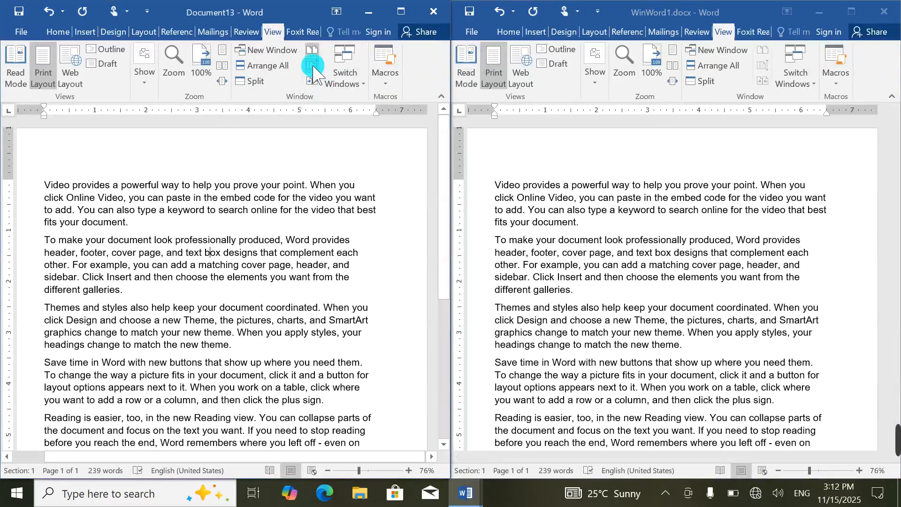
pyautogui.moveTo(446, 179)
pyautogui.mouseDown()
pyautogui.moveTo(442, 235)
pyautogui.moveTo(443, 171)
pyautogui.mouseUp()
pyautogui.click(314, 67)
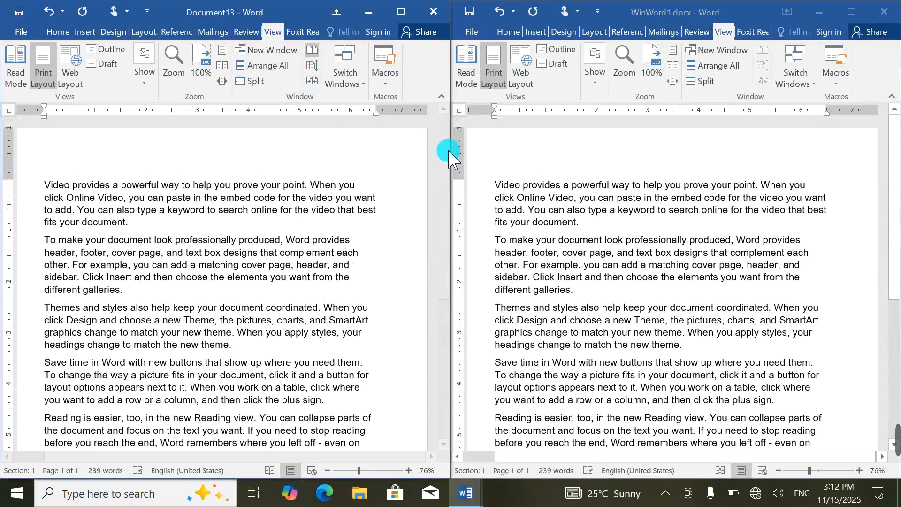
pyautogui.moveTo(446, 157)
pyautogui.mouseDown()
pyautogui.moveTo(429, 237)
pyautogui.moveTo(443, 169)
pyautogui.mouseUp()
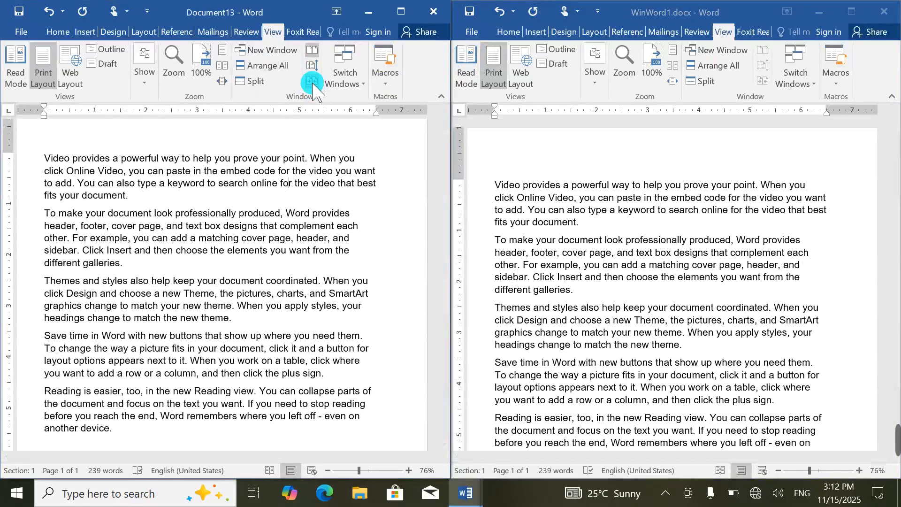
pyautogui.moveTo(444, 205); pyautogui.dragTo(444, 256)
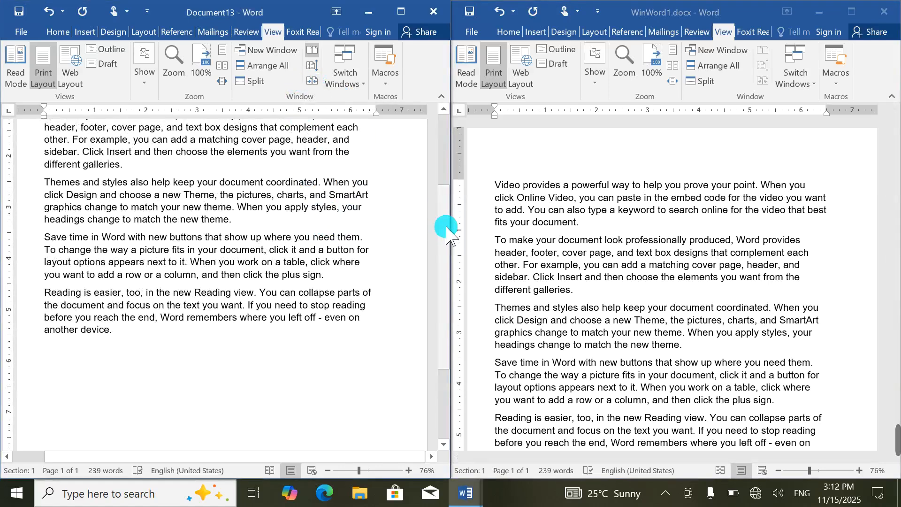
pyautogui.scroll(4, 449, 237)
pyautogui.scroll(-3, 448, 237)
pyautogui.scroll(1, 449, 237)
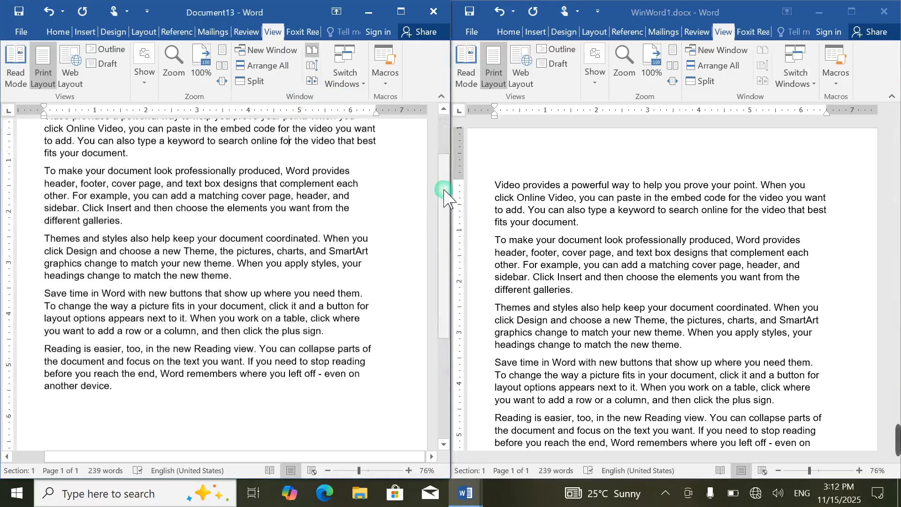
# Step: Maximize the WinWord1.docx window and restore the equal side-by-side arrangement with Reset Window Position
pyautogui.click(600, 7)
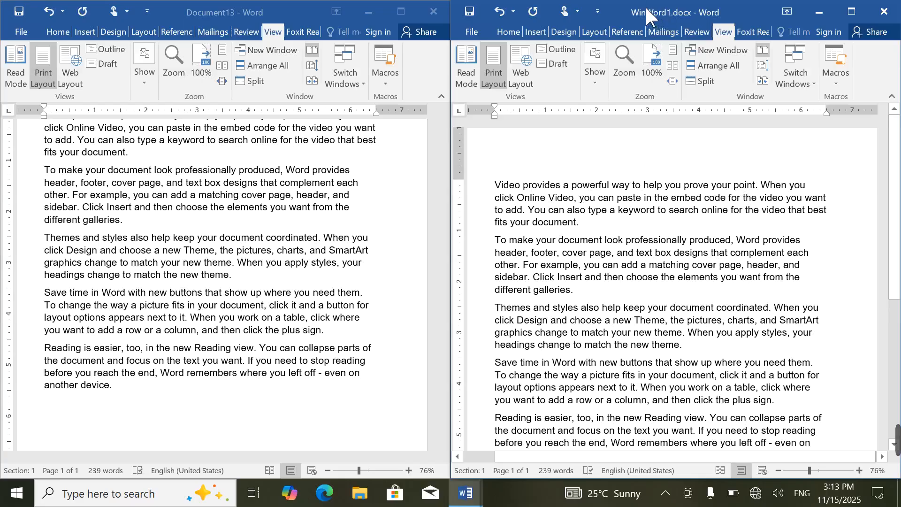
pyautogui.doubleClick(647, 14)
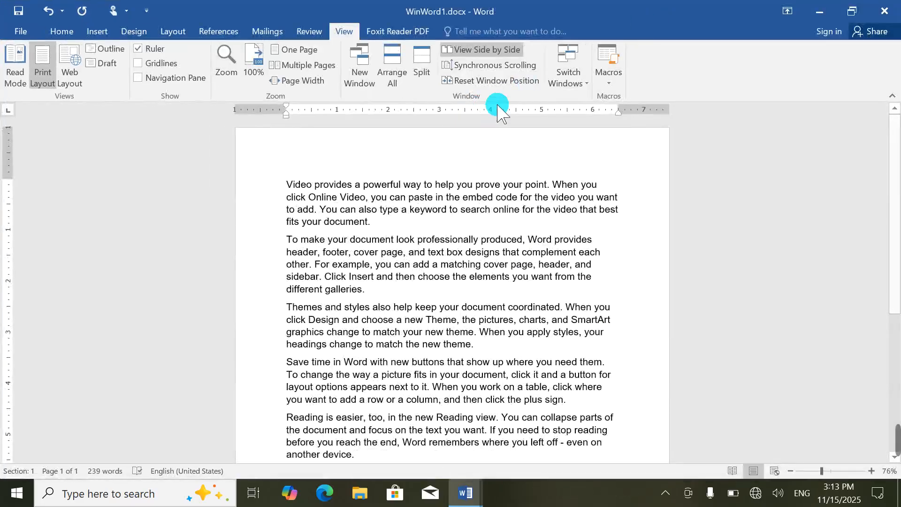
pyautogui.click(488, 81)
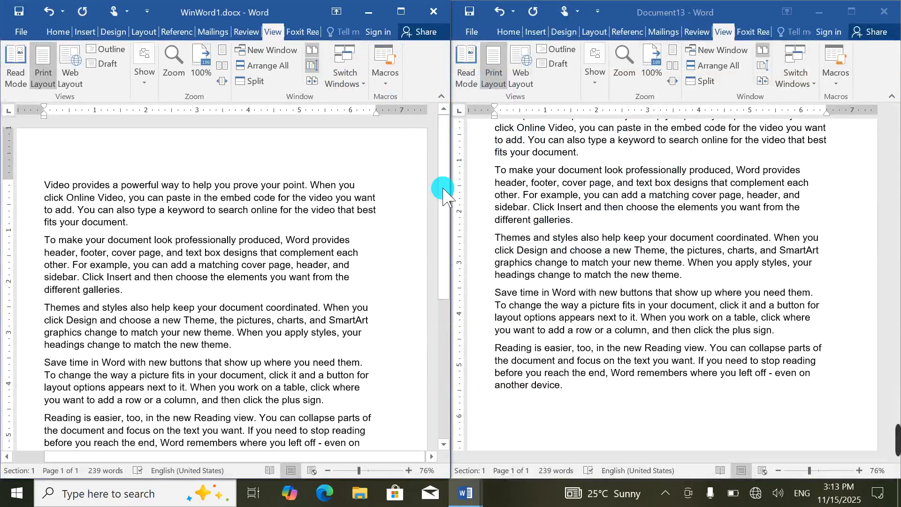
# Step: Scroll Document13 back to its beginning so both documents line up, and test scrolling in each window
pyautogui.moveTo(444, 190)
pyautogui.mouseDown()
pyautogui.moveTo(444, 215)
pyautogui.moveTo(443, 187)
pyautogui.mouseUp()
pyautogui.moveTo(900, 182); pyautogui.dragTo(888, 160)
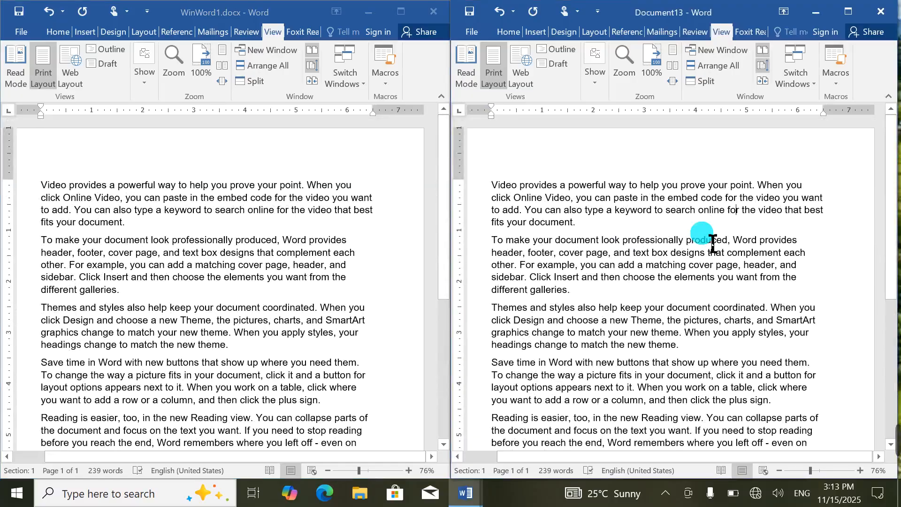
pyautogui.moveTo(438, 196); pyautogui.dragTo(434, 60)
pyautogui.moveTo(891, 197); pyautogui.dragTo(894, 21)
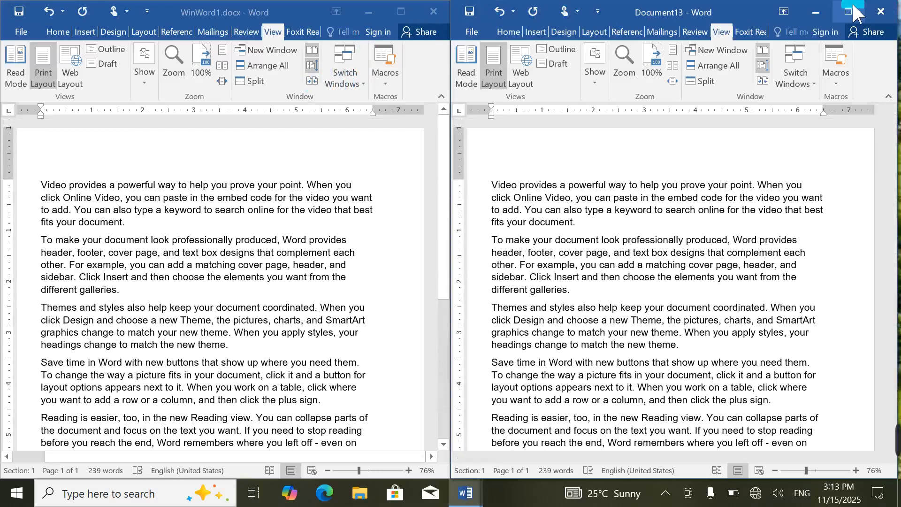
# Step: Close Document13 without saving it
pyautogui.click(880, 11)
pyautogui.click(454, 272)
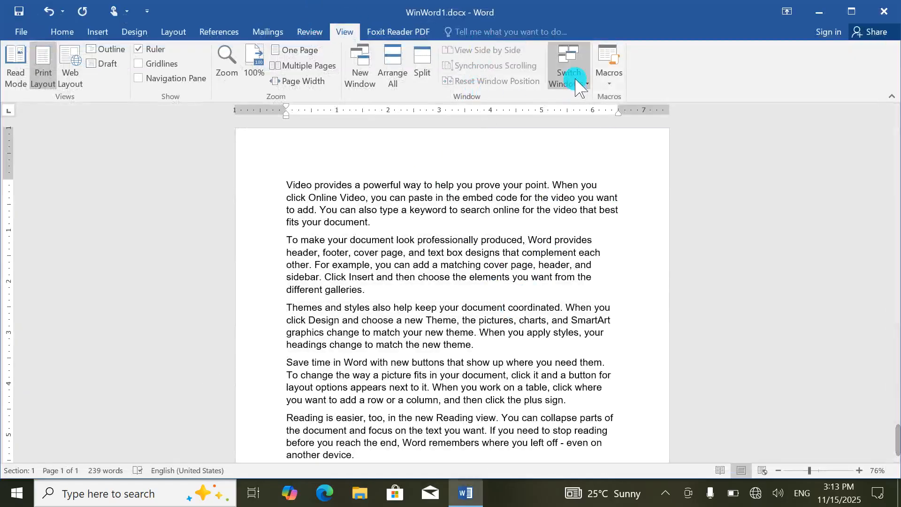
# Step: Create a new blank document and fill it with two runs of =rand() sample text
pyautogui.moveTo(515, 10); pyautogui.dragTo(486, 1)
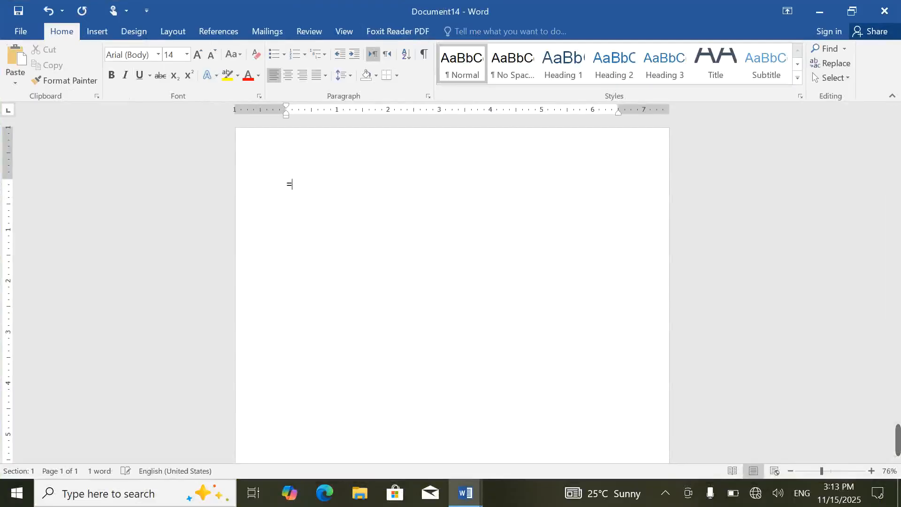
pyautogui.press('Return')
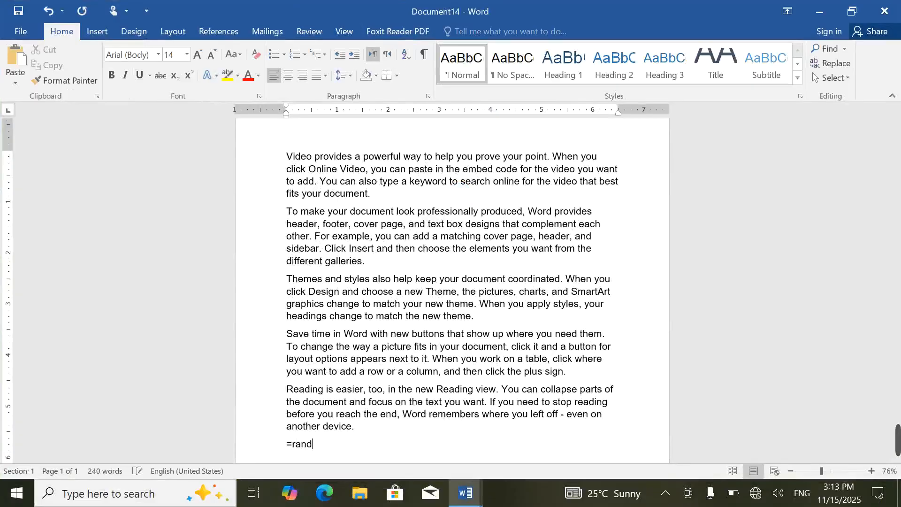
pyautogui.press('Return')
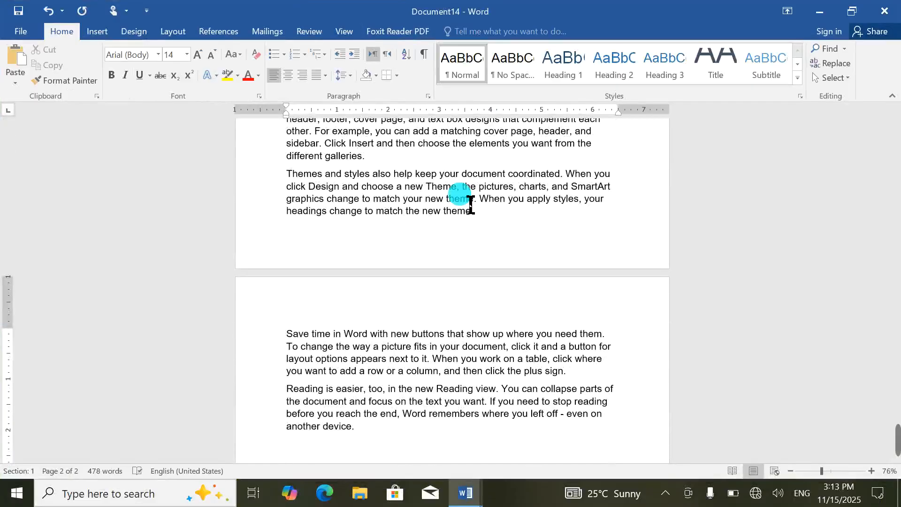
# Step: Save the new document to the Desktop under the suggested name "Video provides a powerful way to help you prove your point.docx"
pyautogui.hotkey('ctrl', 's')
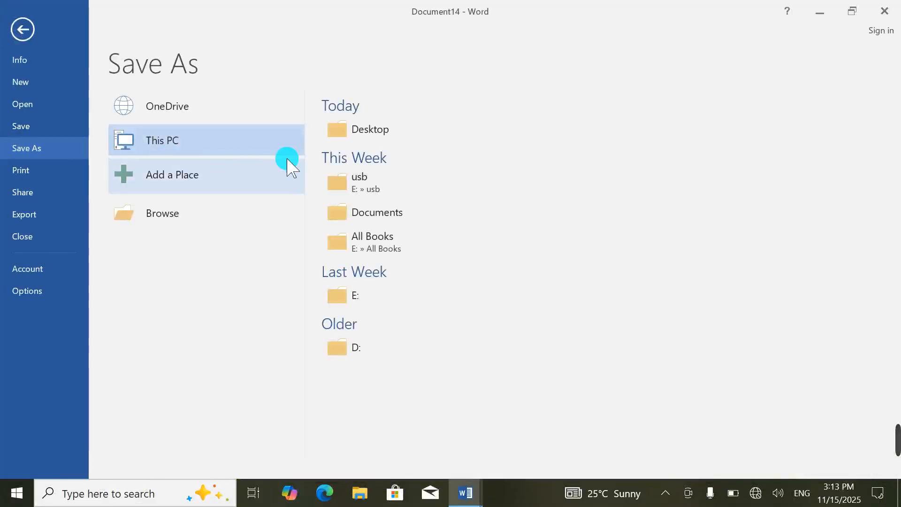
pyautogui.click(339, 132)
pyautogui.click(65, 96)
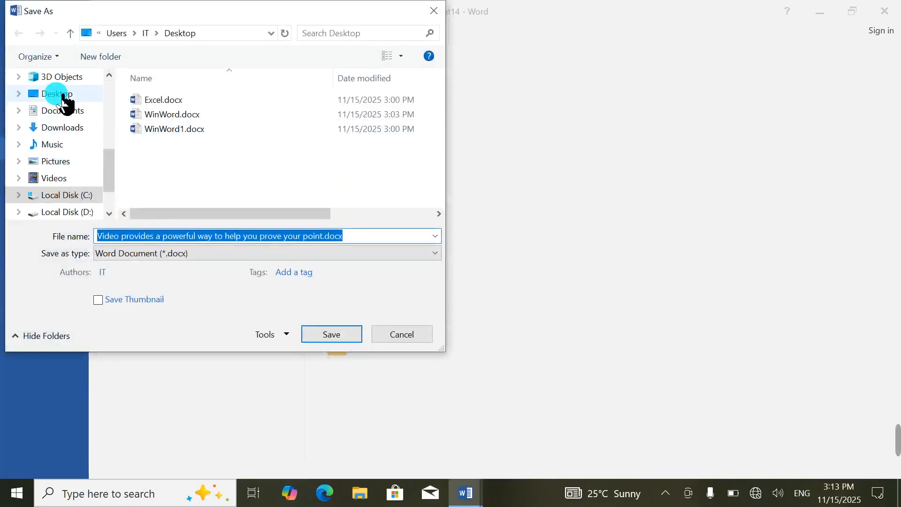
pyautogui.click(331, 335)
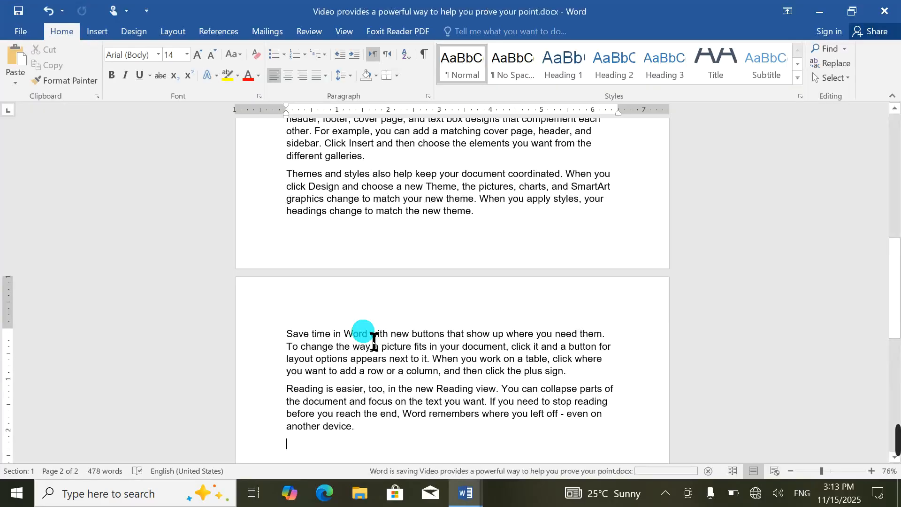
pyautogui.click(813, 442)
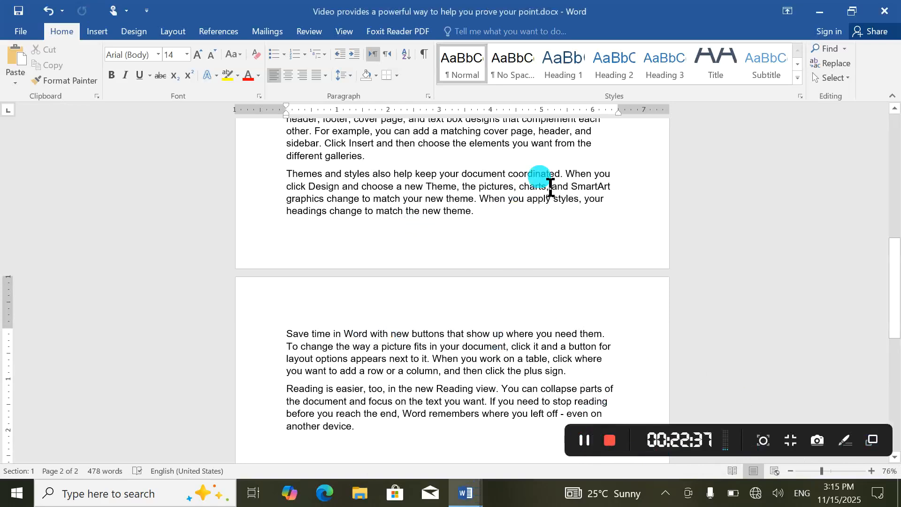
# Step: Move the document window aside to reveal WinWord1.docx behind it, and maximize it again
pyautogui.click(343, 32)
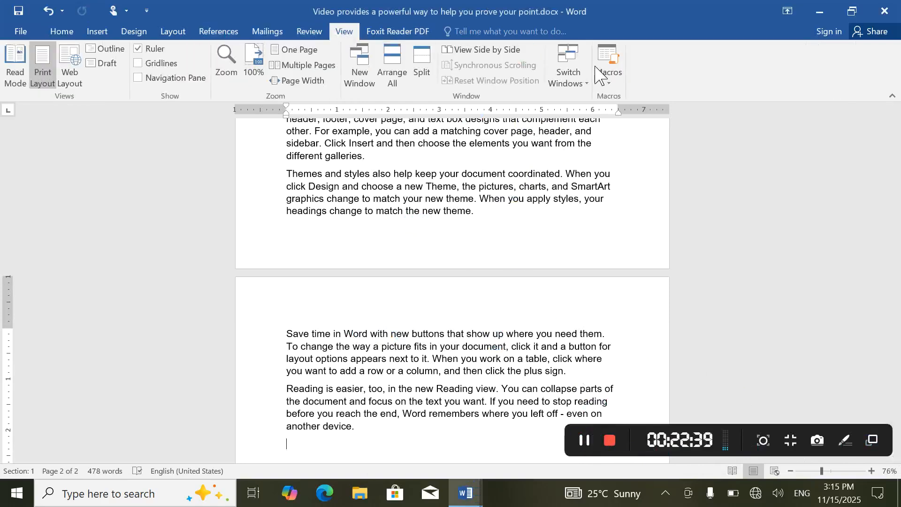
pyautogui.moveTo(425, 13); pyautogui.dragTo(399, 114)
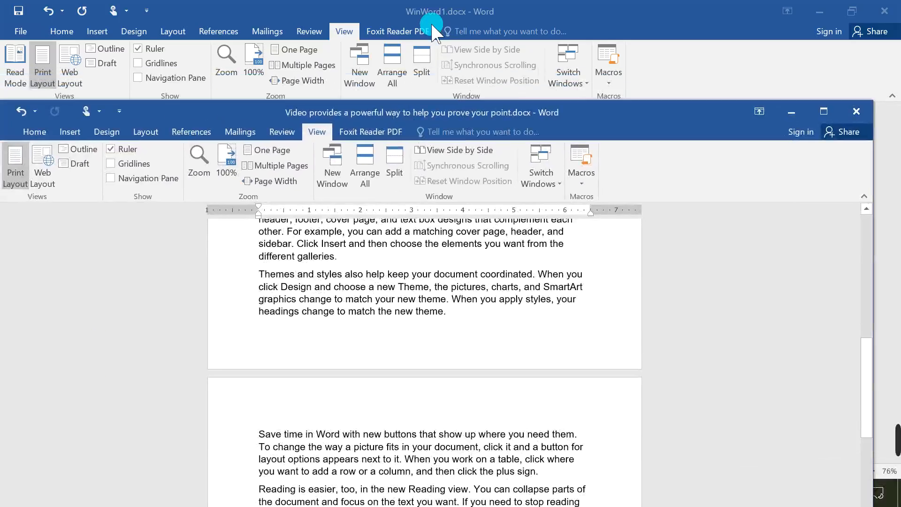
pyautogui.doubleClick(467, 110)
# Step: Insert the title "WinWord" above the first paragraph of the newly saved document and format it as Heading 1
pyautogui.scroll(8, 418, 249)
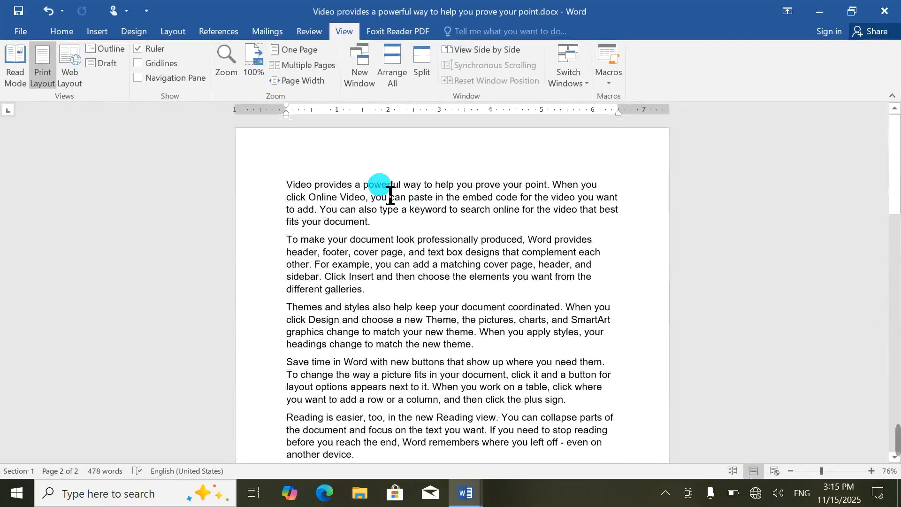
pyautogui.click(289, 186)
pyautogui.press('Return')
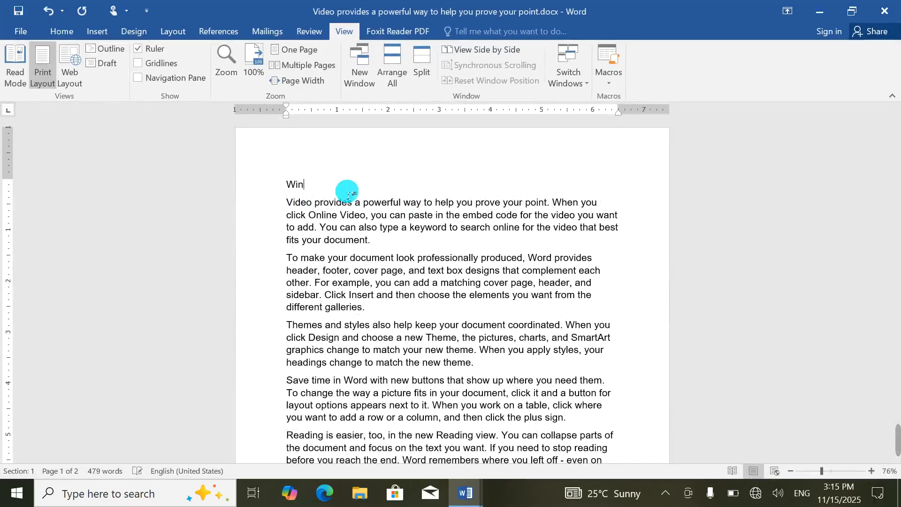
pyautogui.click(362, 211)
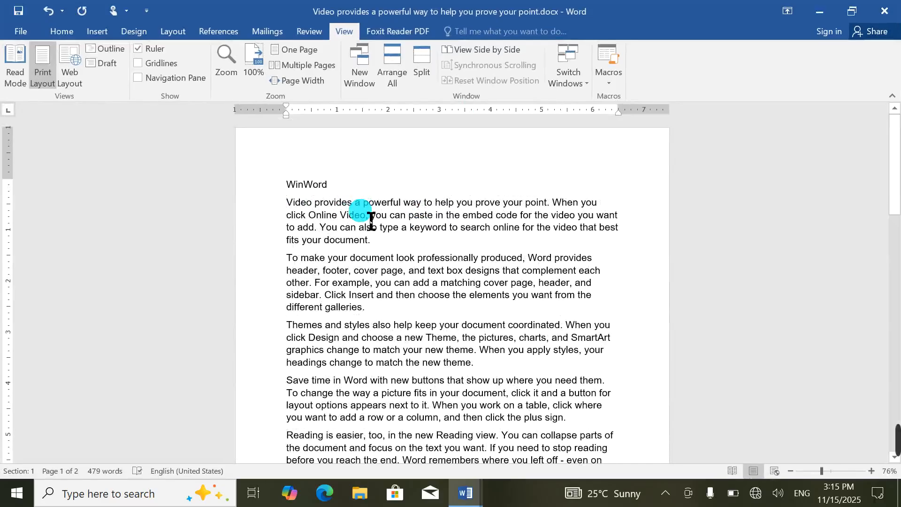
pyautogui.hotkey('ctrl', 'alt', '1')
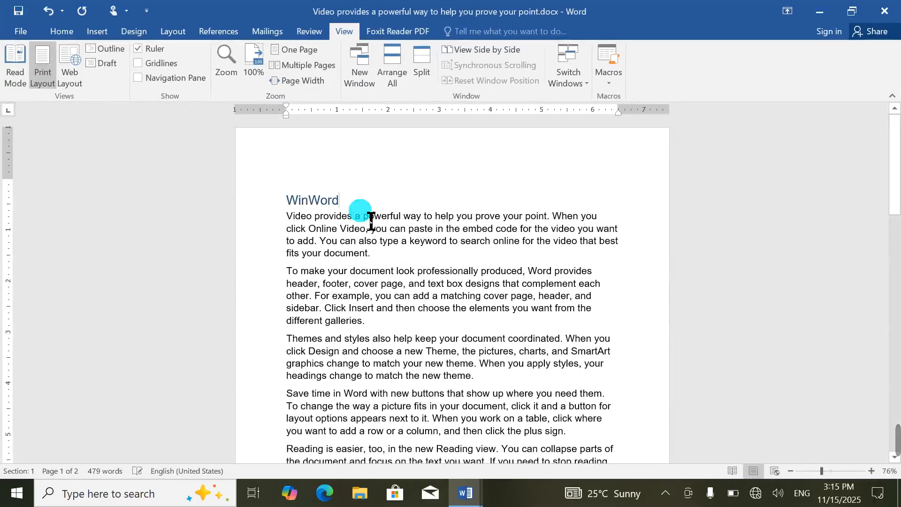
# Step: Switch to WinWord1.docx and add the title "Excel" above its first paragraph in Heading 1 style
pyautogui.click(464, 492)
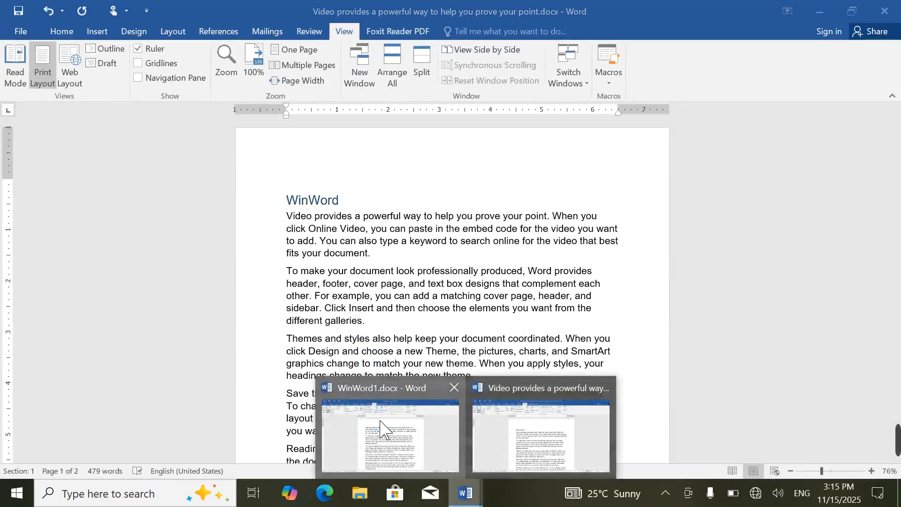
pyautogui.click(380, 428)
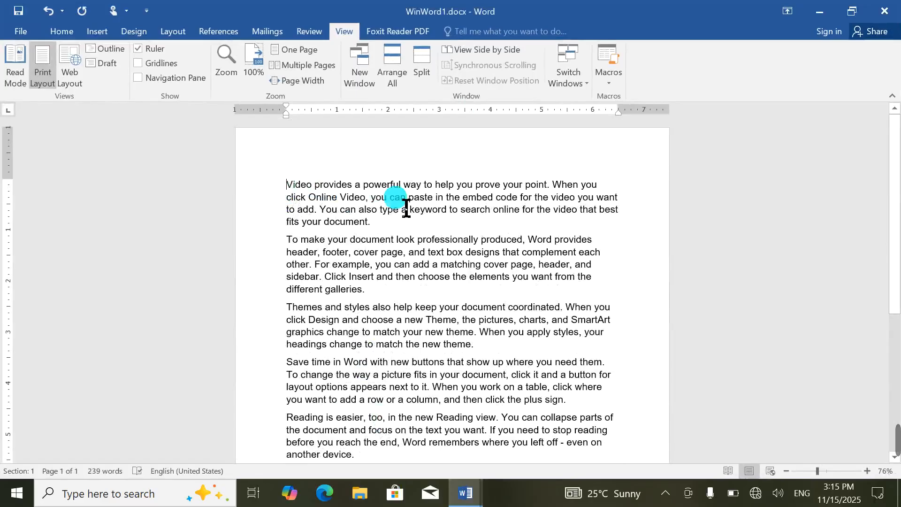
pyautogui.press('Return')
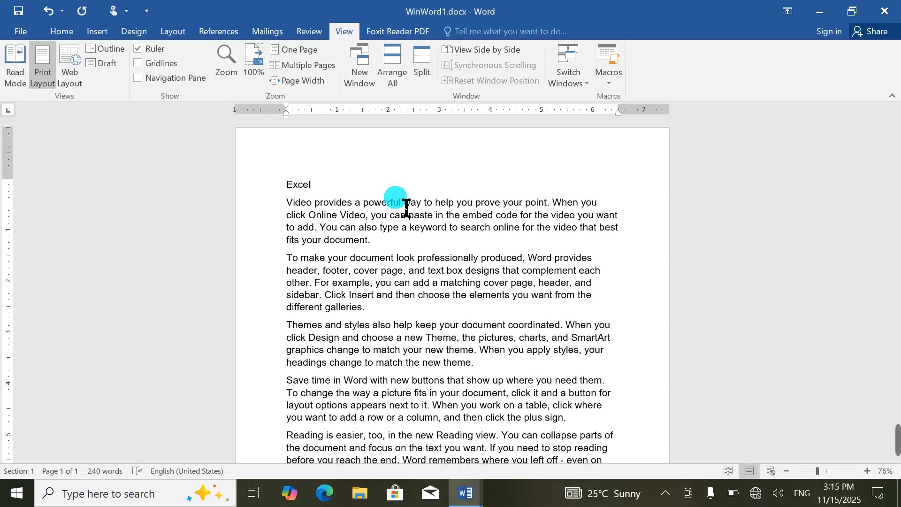
pyautogui.hotkey('ctrl', 'alt', '1')
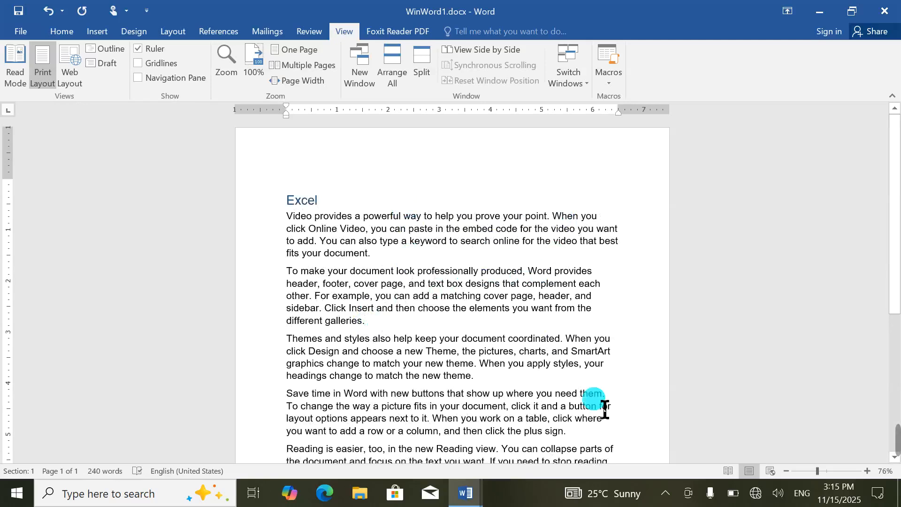
# Step: Use Switch Windows to choose WinWord1.docx, switch to the "Video provides a powerful way…" document, and review the list of open windows
pyautogui.click(569, 75)
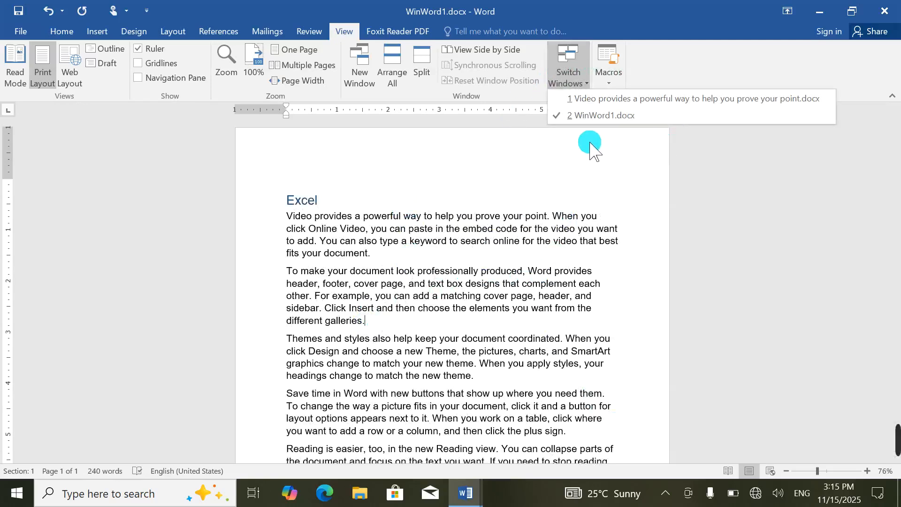
pyautogui.click(607, 116)
pyautogui.click(576, 77)
pyautogui.click(602, 99)
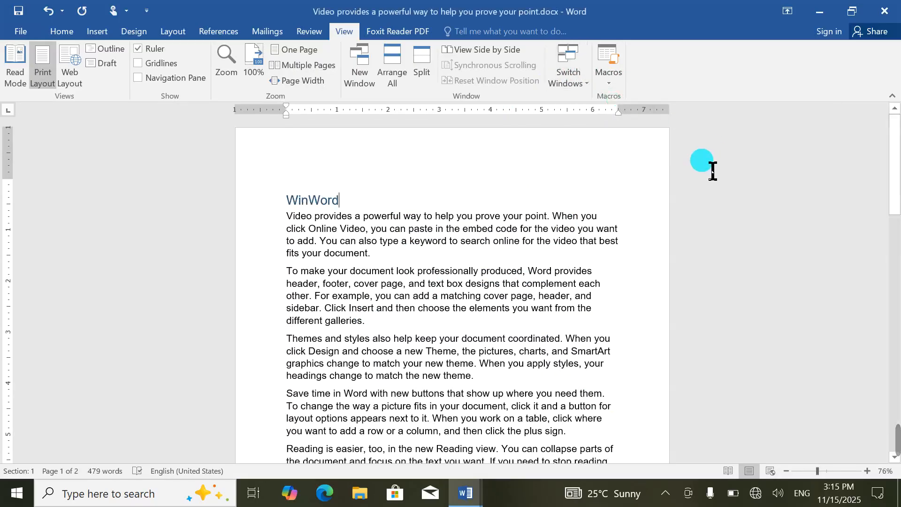
pyautogui.click(568, 77)
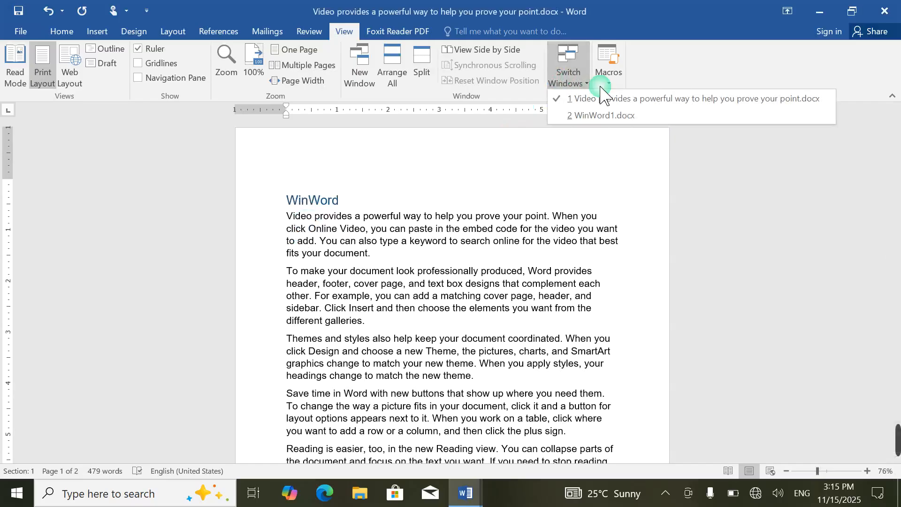
pyautogui.click(396, 231)
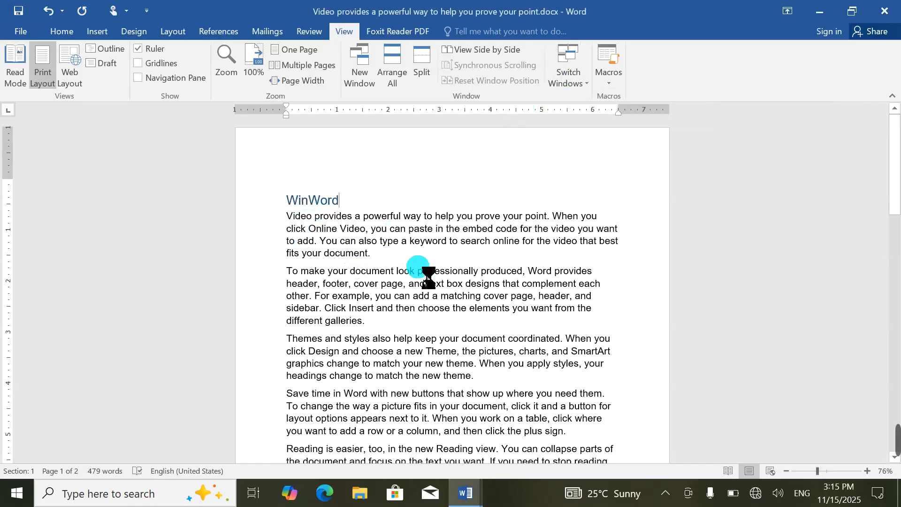
# Step: Create another blank document and generate sample text in it with =rand()
pyautogui.hotkey('ctrl', 'n')
pyautogui.write('=r')
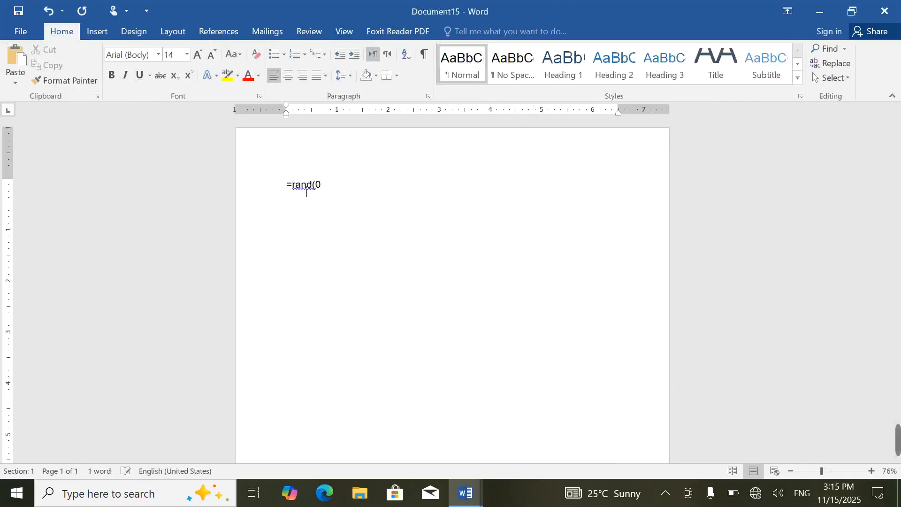
pyautogui.write('and()')
pyautogui.press('Return')
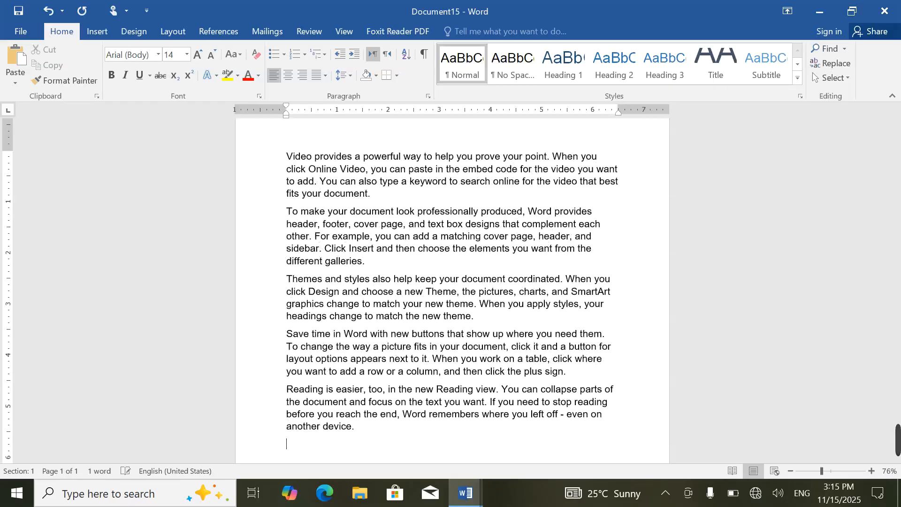
# Step: Add the title "Access" above the first paragraph of the new document and format it as Heading 1
pyautogui.scroll(1, 319, 229)
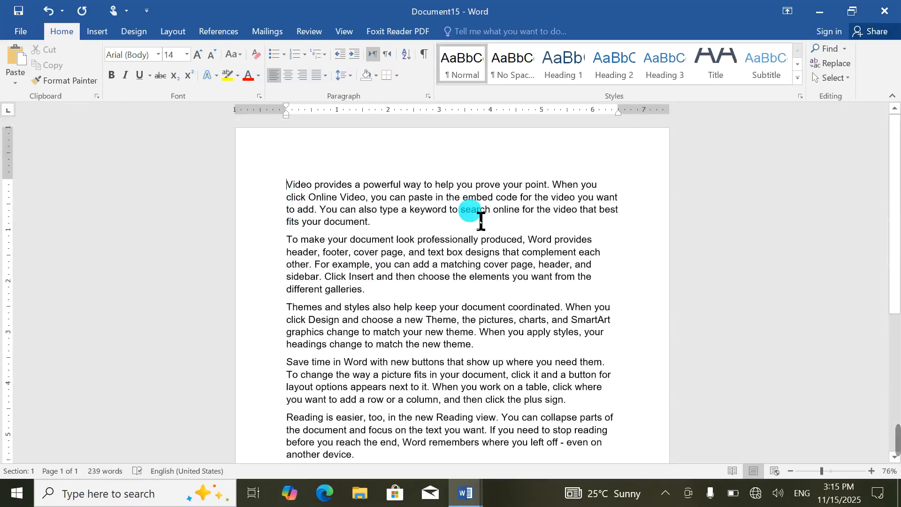
pyautogui.press('Return')
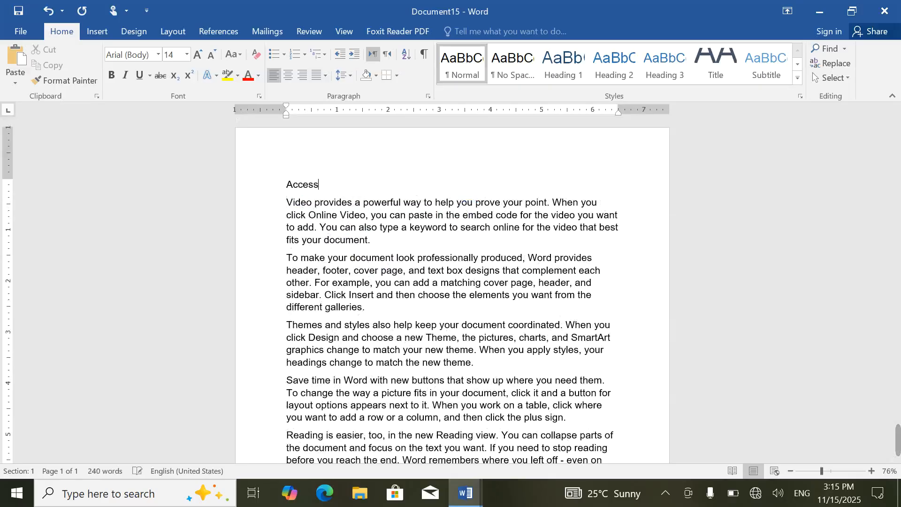
pyautogui.hotkey('ctrl', 'alt', '1')
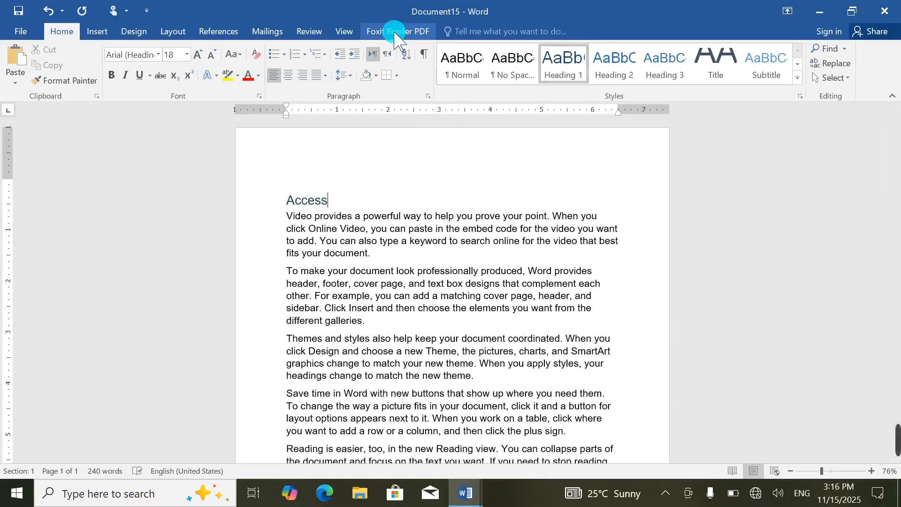
# Step: Use Switch Windows to choose Document15, the "Video provides a powerful way…" document and WinWord1.docx in turn
pyautogui.click(344, 31)
pyautogui.click(573, 80)
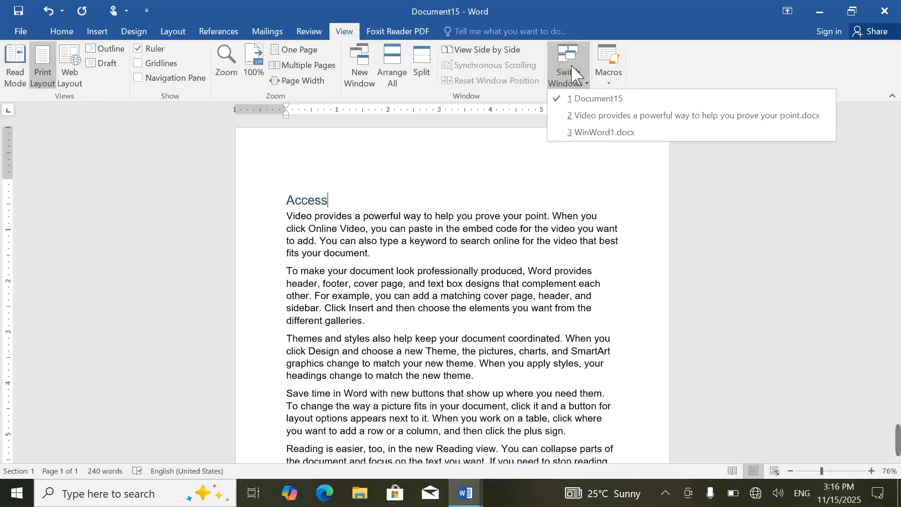
pyautogui.click(611, 95)
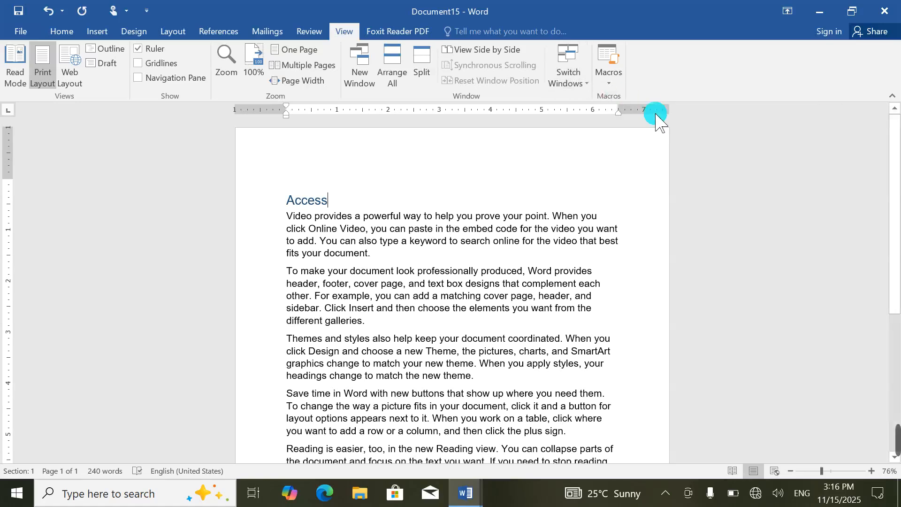
pyautogui.click(572, 51)
pyautogui.click(587, 115)
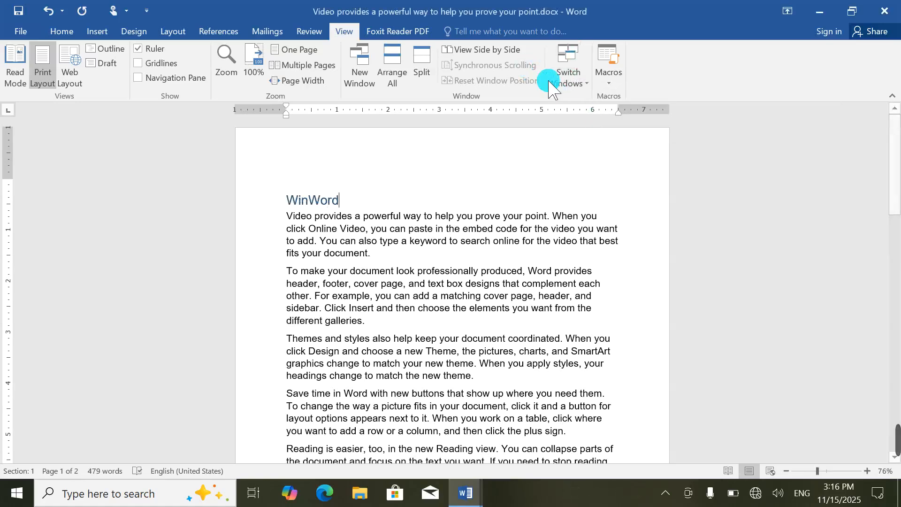
pyautogui.click(554, 56)
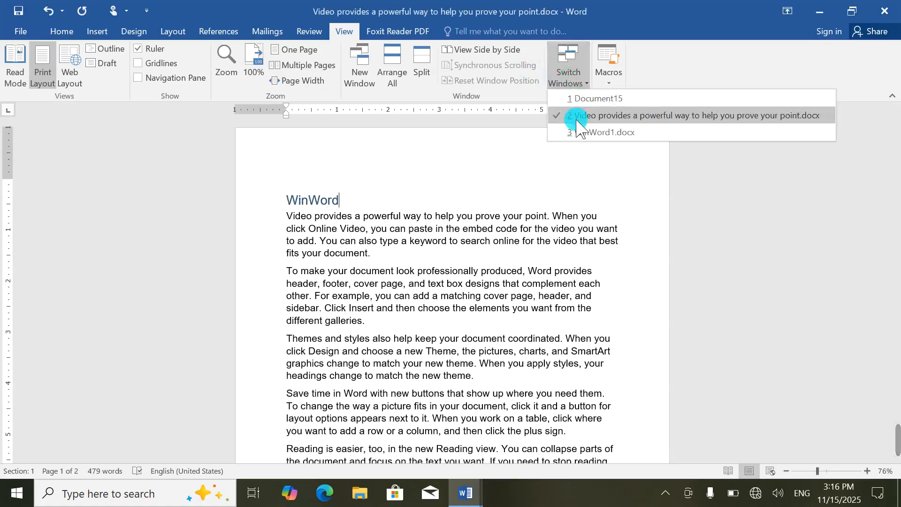
pyautogui.click(619, 133)
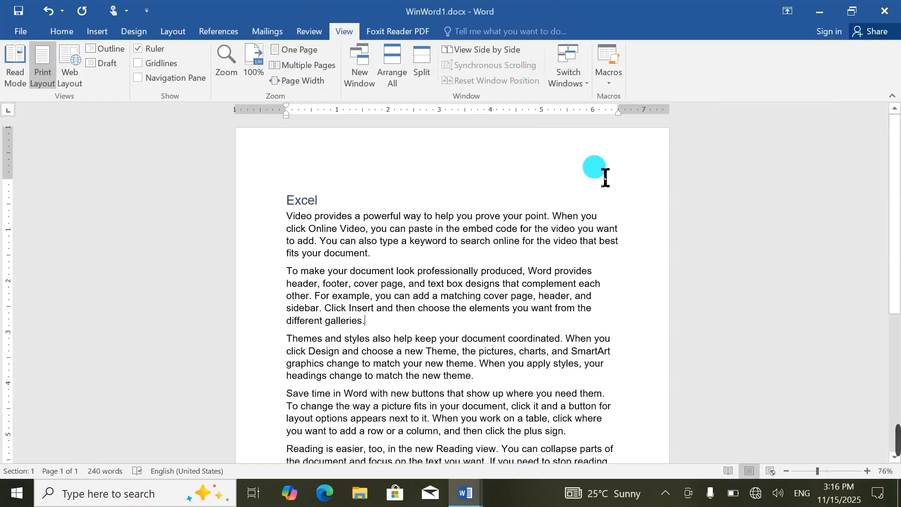
# Step: Cycle through the open windows with the Windows task switcher and bring Document15 to the front
pyautogui.hotkey('alt', 'Tab')
pyautogui.hotkey('alt', 'Tab')
pyautogui.hotkey('alt', 'Tab')
pyautogui.hotkey('alt', 'Tab')
pyautogui.hotkey('alt', 'Tab')
pyautogui.hotkey('alt', 'Tab')
pyautogui.hotkey('alt', 'Tab')
pyautogui.hotkey('alt', 'Tab')
pyautogui.hotkey('alt', 'Tab')
pyautogui.hotkey('alt', 'Tab')
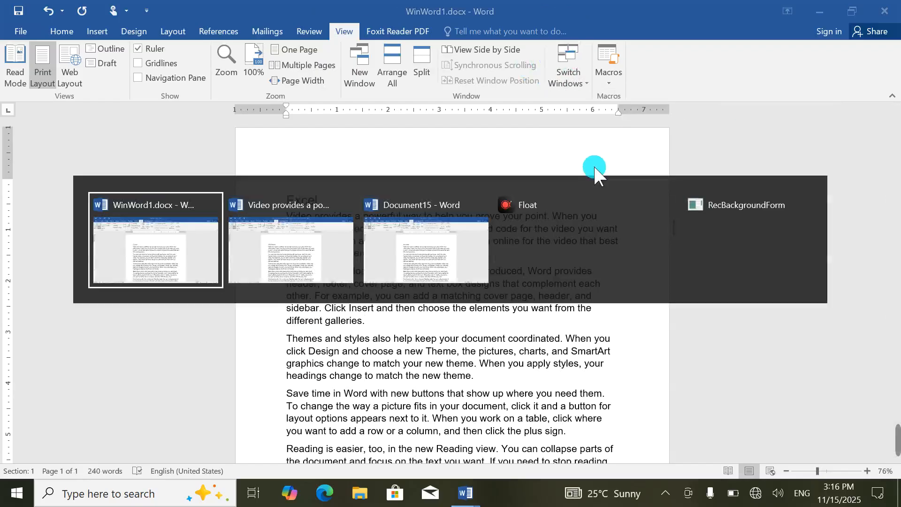
pyautogui.hotkey('alt', 'Tab')
pyautogui.hotkey('alt', 'Tab')
pyautogui.hotkey('alt', 'Tab')
pyautogui.hotkey('alt', 'Tab')
pyautogui.hotkey('alt', 'Tab')
pyautogui.hotkey('alt', 'Tab')
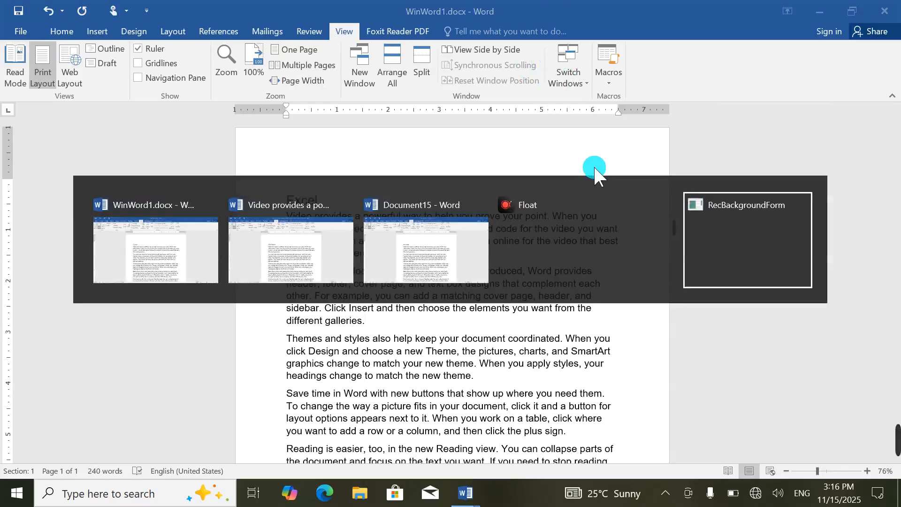
pyautogui.hotkey('alt', 'Tab')
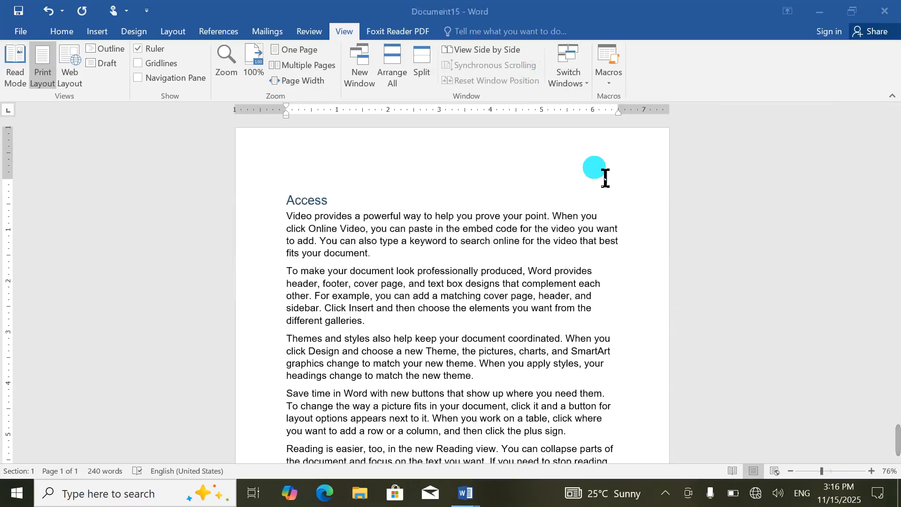
pyautogui.hotkey('alt', 'Tab')
pyautogui.hotkey('alt', 'Tab')
pyautogui.hotkey('alt', 'Tab')
pyautogui.hotkey('alt', 'Tab')
pyautogui.hotkey('alt', 'Tab')
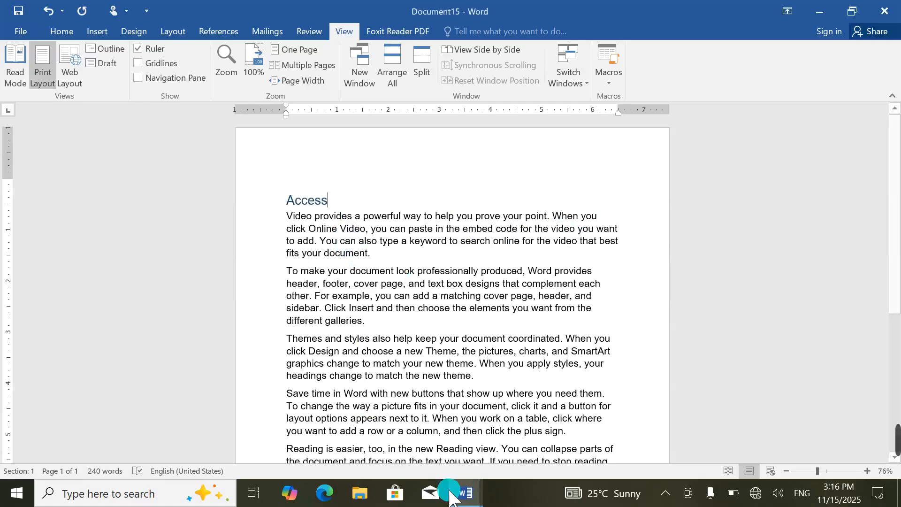
# Step: Preview the open Word documents from the taskbar and bring WinWord1.docx to the front
pyautogui.moveTo(466, 493)
pyautogui.moveTo(319, 427)
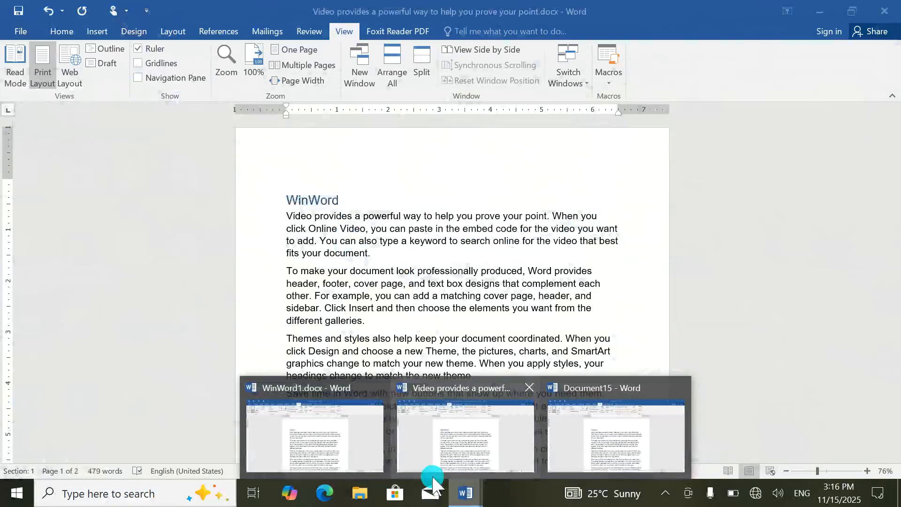
pyautogui.hotkey('alt', 'Tab')
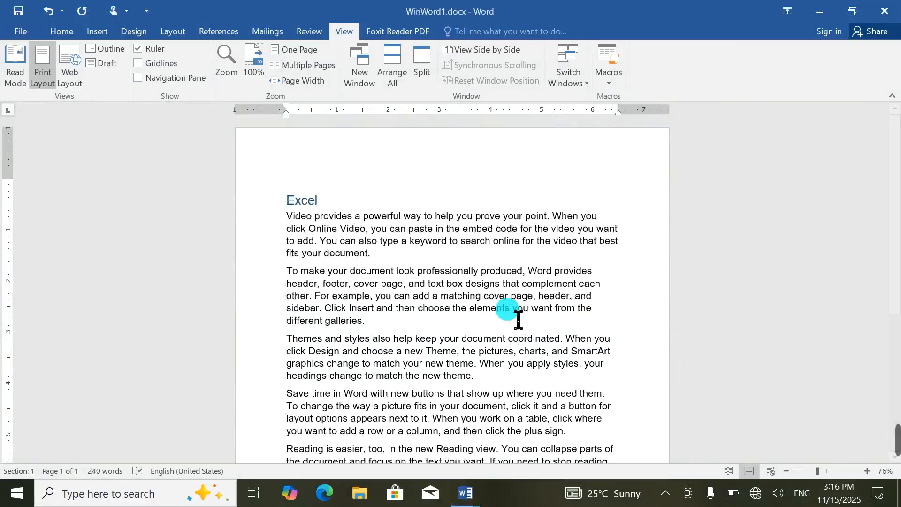
pyautogui.hotkey('alt', 'Tab')
pyautogui.hotkey('alt', 'Tab')
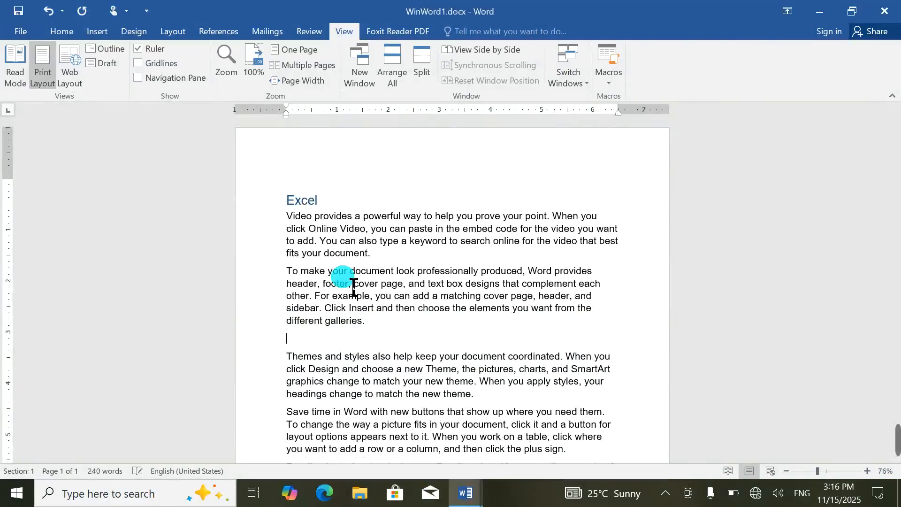
# Step: Cycle repeatedly through the open Word windows with the Windows task switcher and return to WinWord1.docx
pyautogui.hotkey('alt', 'Tab')
pyautogui.hotkey('alt', 'Tab')
pyautogui.hotkey('alt', 'Tab')
pyautogui.hotkey('alt', 'Tab')
pyautogui.hotkey('alt', 'Tab')
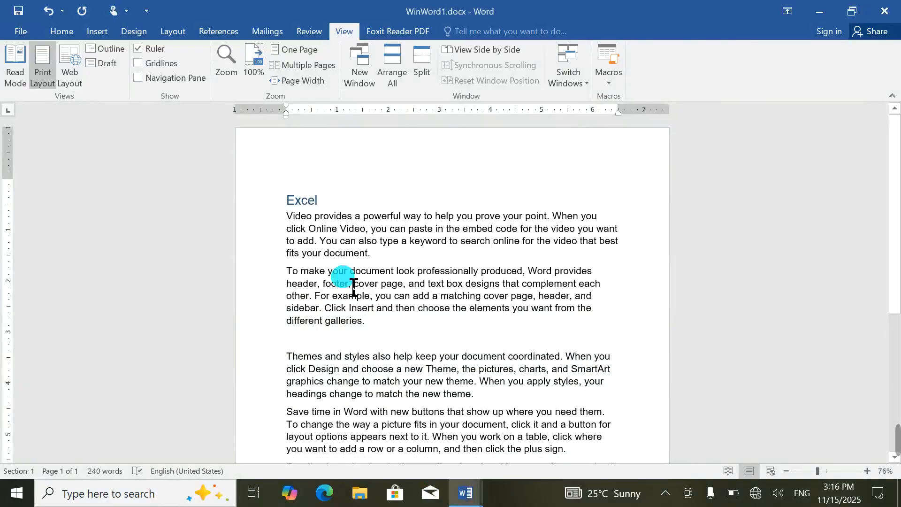
pyautogui.hotkey('alt', 'Tab')
pyautogui.hotkey('alt', 'Tab')
pyautogui.hotkey('alt', 'Tab')
pyautogui.hotkey('alt', 'Tab')
pyautogui.hotkey('alt', 'Tab')
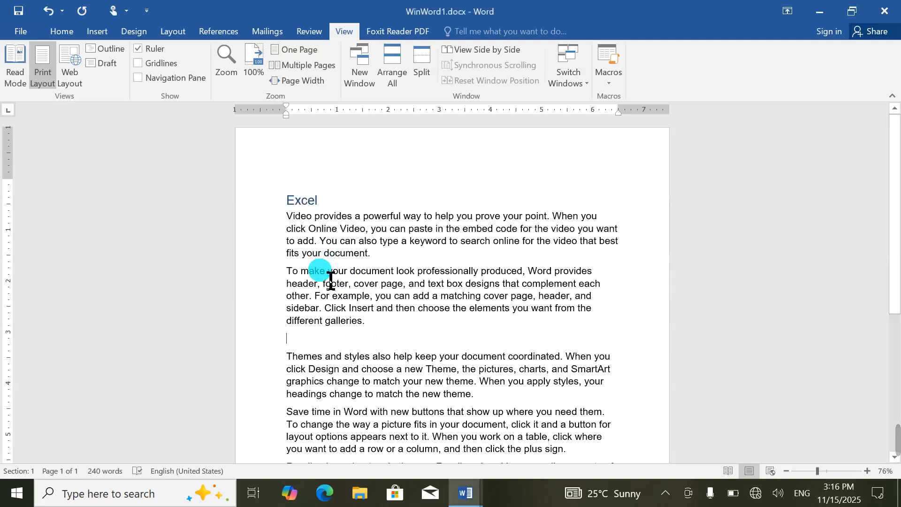
pyautogui.hotkey('alt', 'Tab')
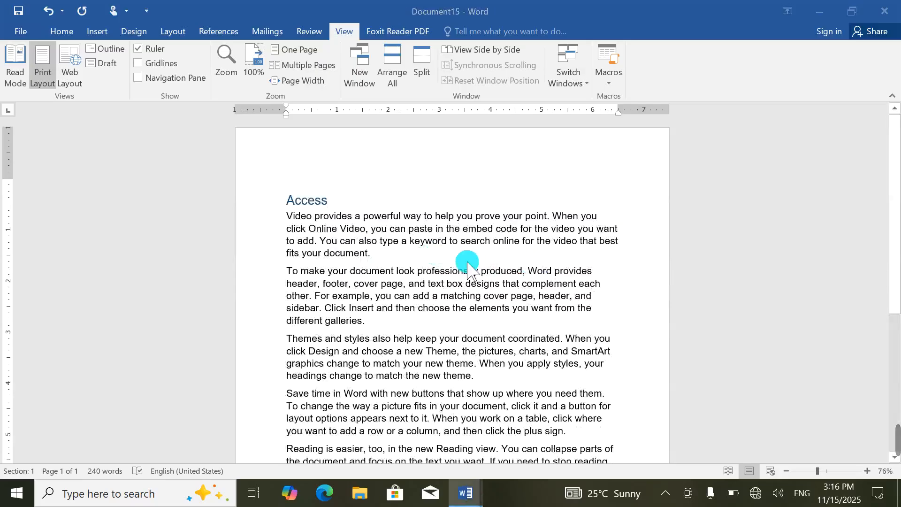
pyautogui.hotkey('alt', 'Tab')
pyautogui.hotkey('alt', 'Tab')
pyautogui.hotkey('alt', 'shift', 'Tab')
pyautogui.hotkey('alt', 'Tab')
pyautogui.hotkey('alt', 'Tab')
pyautogui.hotkey('alt', 'Tab')
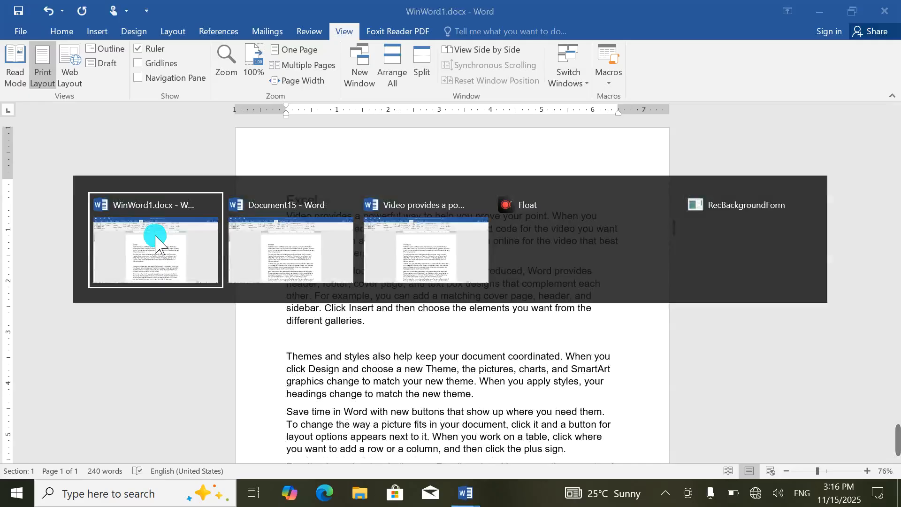
pyautogui.click(891, 10)
pyautogui.click(446, 277)
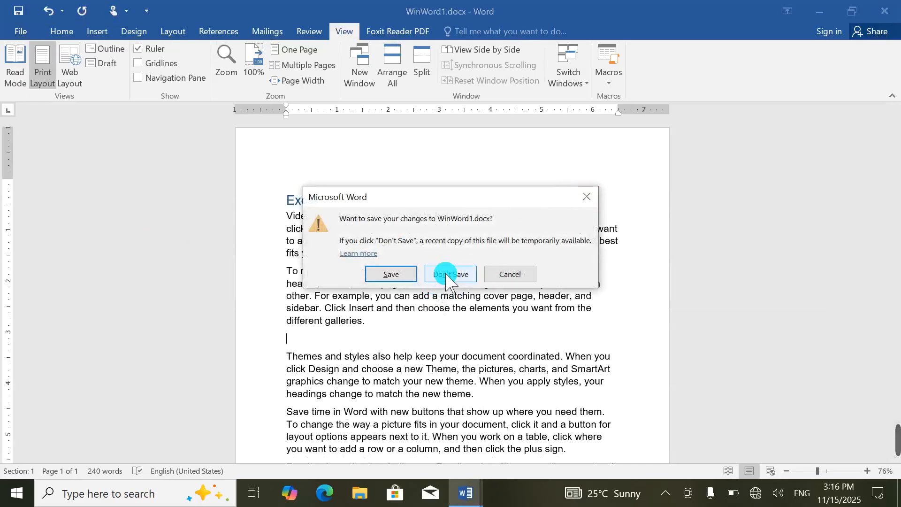
pyautogui.click(587, 201)
# Step: Delete all the content of WinWord1.docx
pyautogui.click(664, 263)
pyautogui.hotkey('ctrl', 'a')
pyautogui.press('Delete')
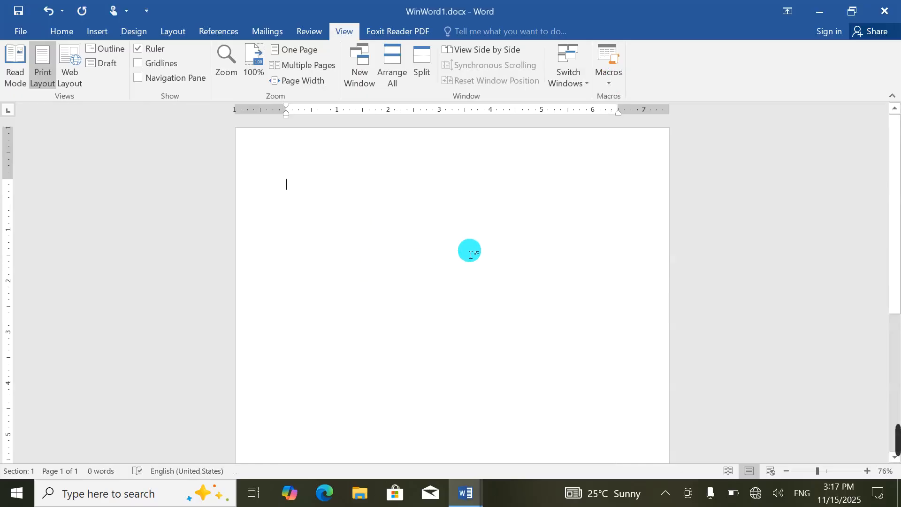
# Step: Start recording a macro named "mymacro", stored in All Documents (Normal.dotm)
pyautogui.click(606, 80)
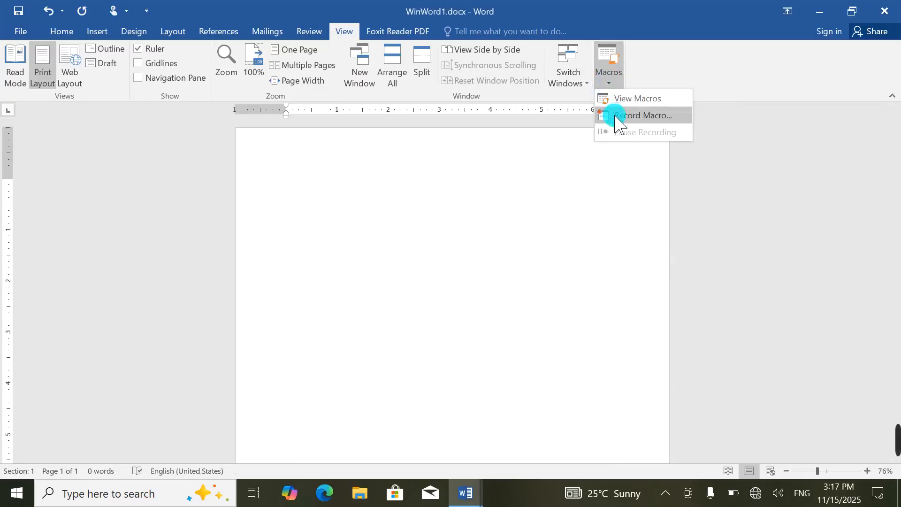
pyautogui.click(616, 117)
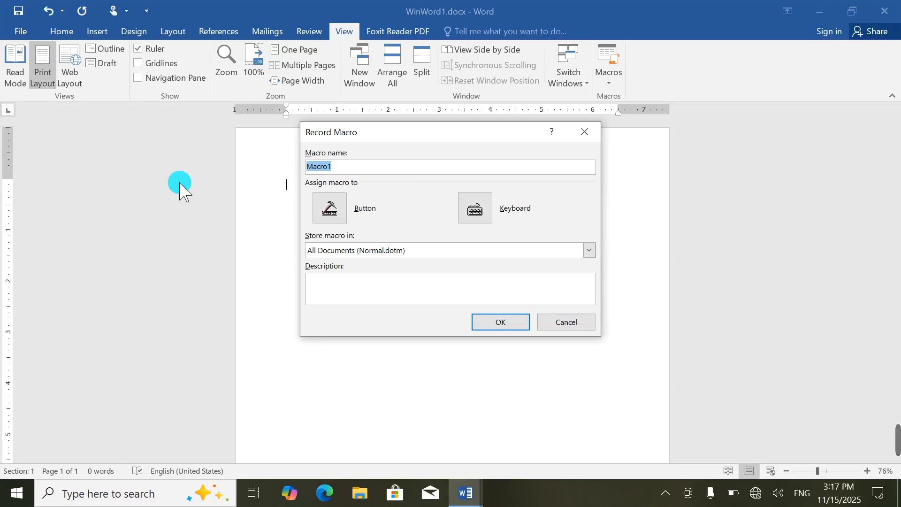
pyautogui.write('mym')
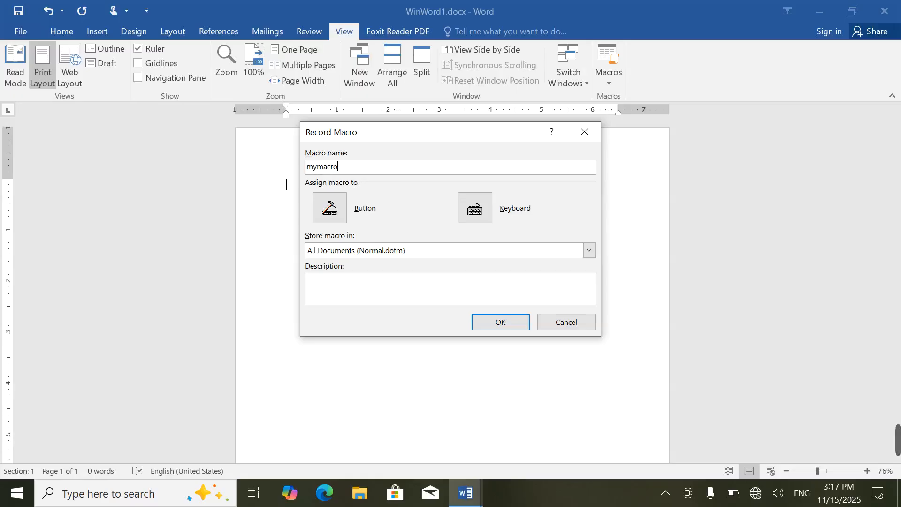
pyautogui.click(498, 329)
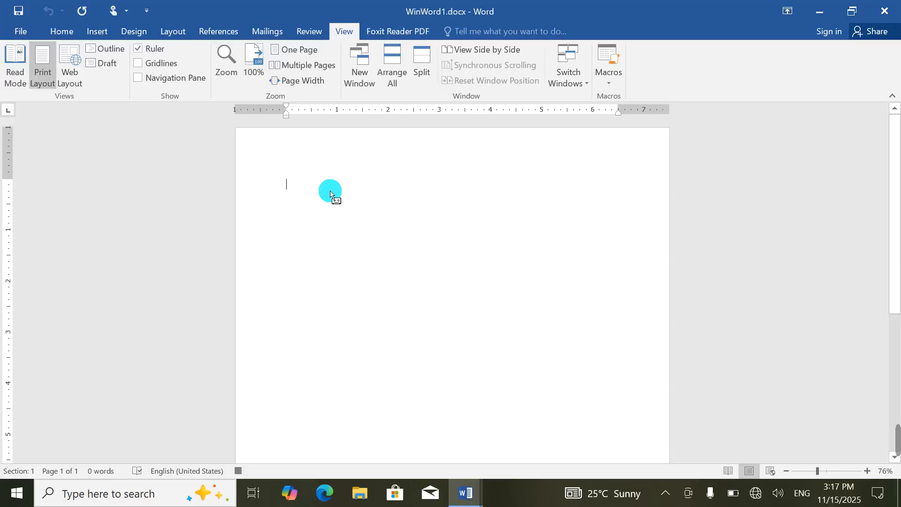
# Step: Record the text "the quick brown fox jumps over the lazy dog" on three lines and stop the macro recording
pyautogui.write('the')
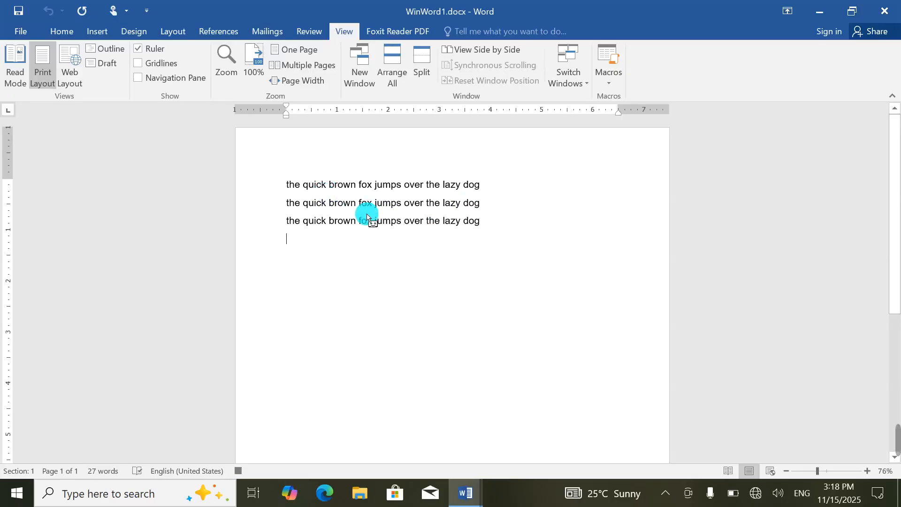
pyautogui.click(609, 83)
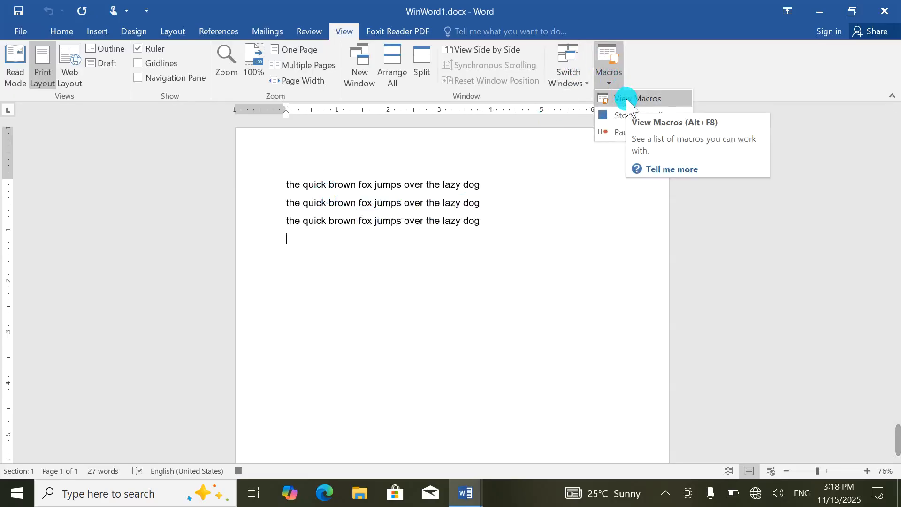
pyautogui.click(611, 116)
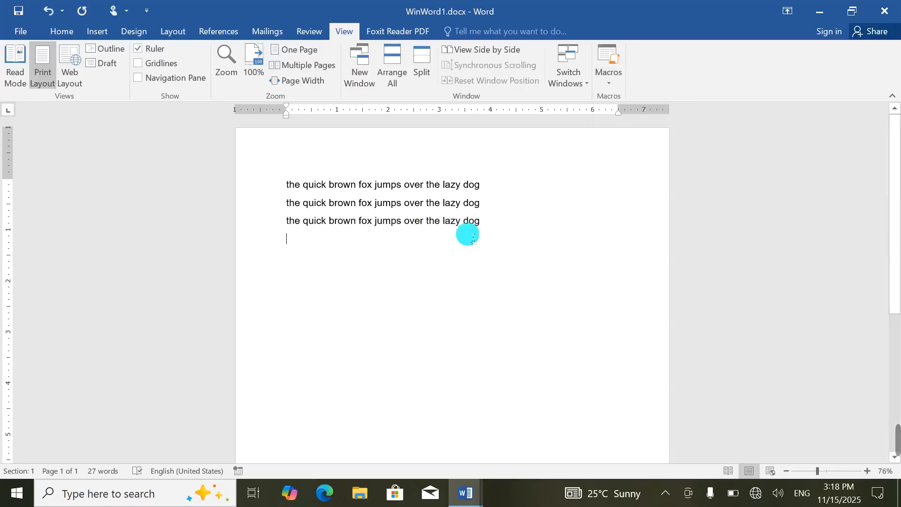
# Step: Delete all the text in WinWord1.docx and create a new blank document
pyautogui.hotkey('ctrl', 'a')
pyautogui.press('Delete')
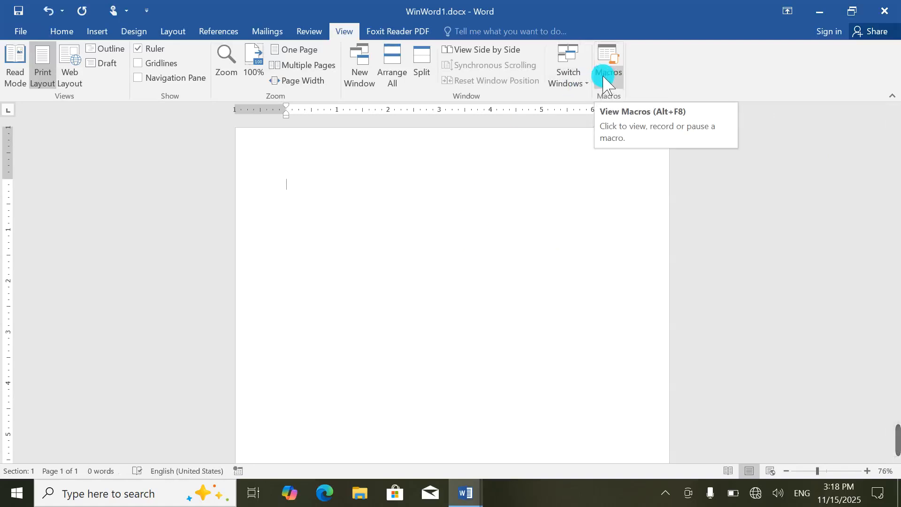
pyautogui.hotkey('ctrl', 'n')
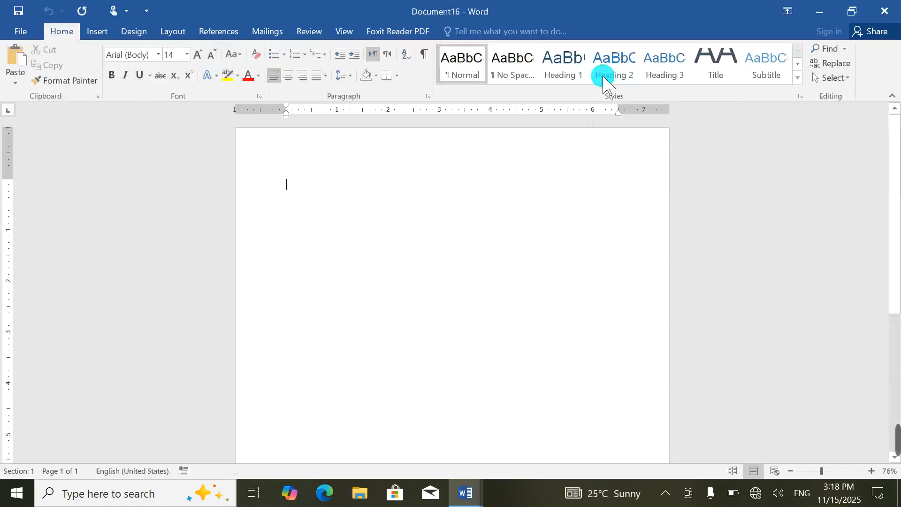
# Step: Run the saved mymacro macro in the new blank document
pyautogui.click(350, 34)
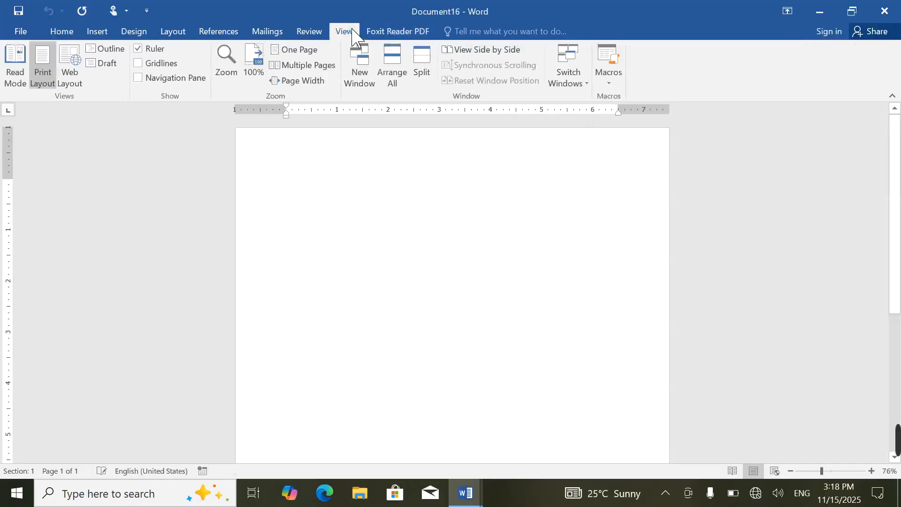
pyautogui.click(609, 78)
pyautogui.click(639, 97)
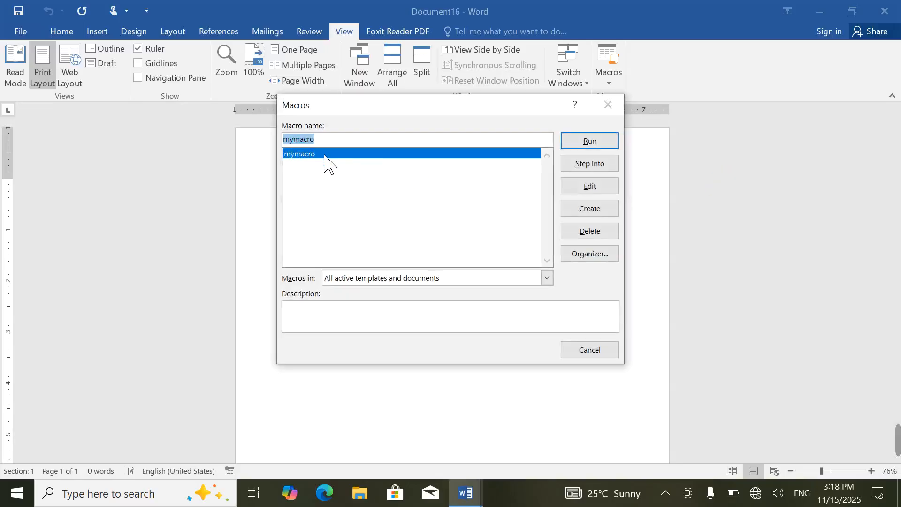
pyautogui.click(585, 142)
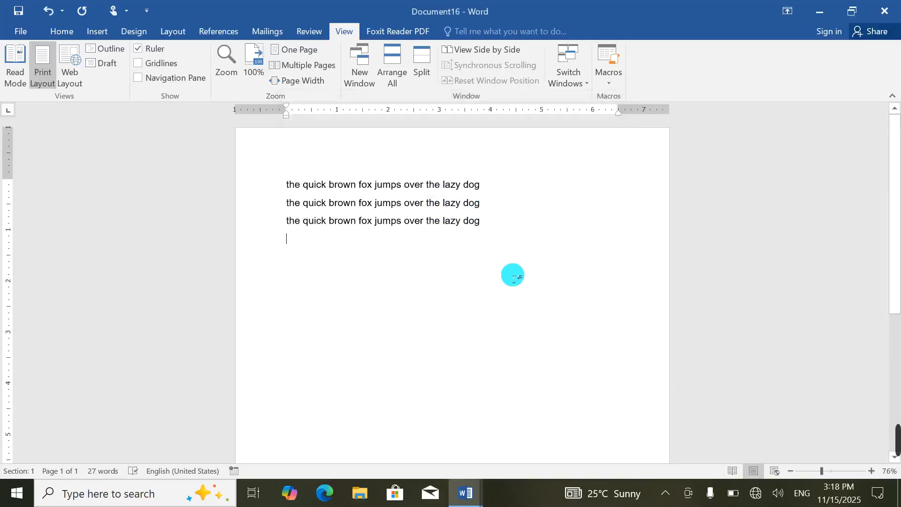
# Step: Clear the document and start recording a macro named "Table", stored in All Documents (Normal.dotm)
pyautogui.hotkey('ctrl', 'a')
pyautogui.press('Delete')
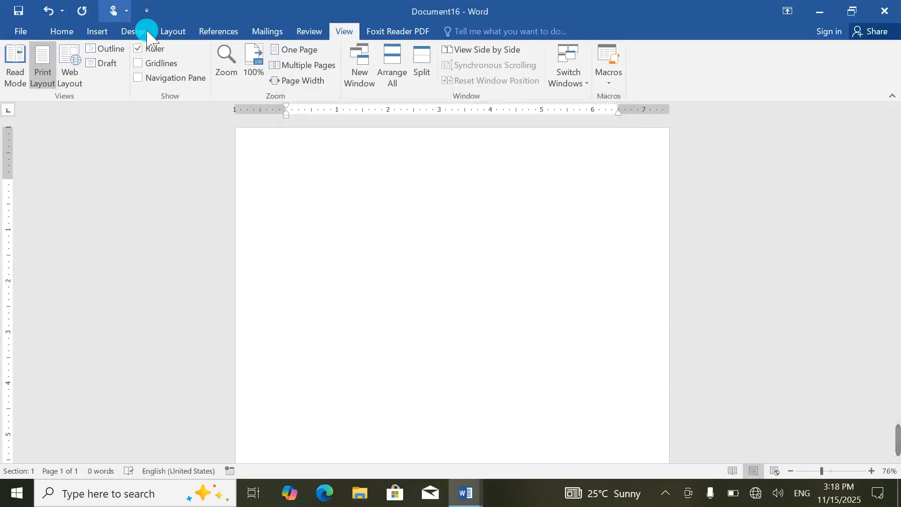
pyautogui.click(606, 80)
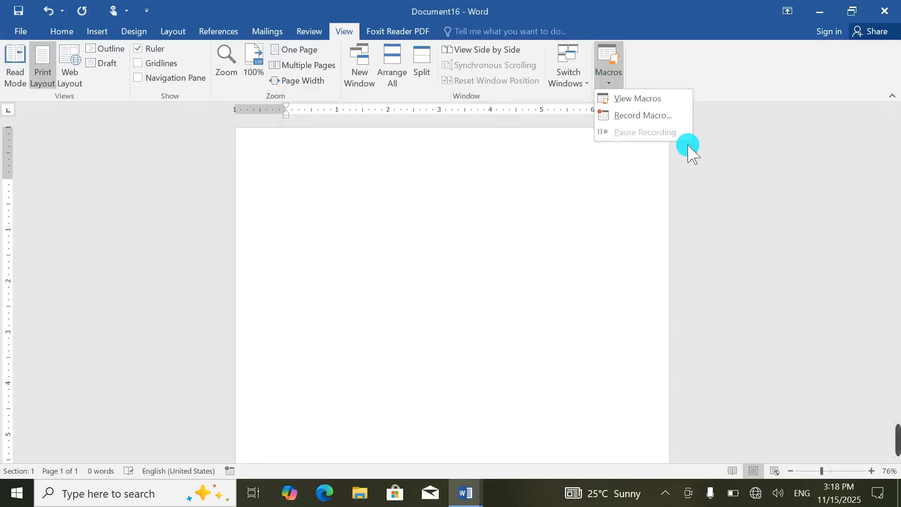
pyautogui.click(624, 117)
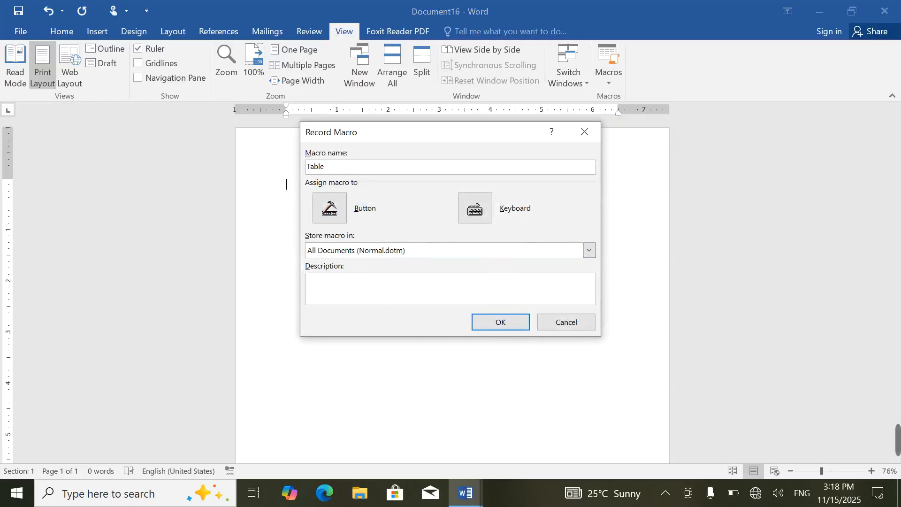
pyautogui.click(498, 324)
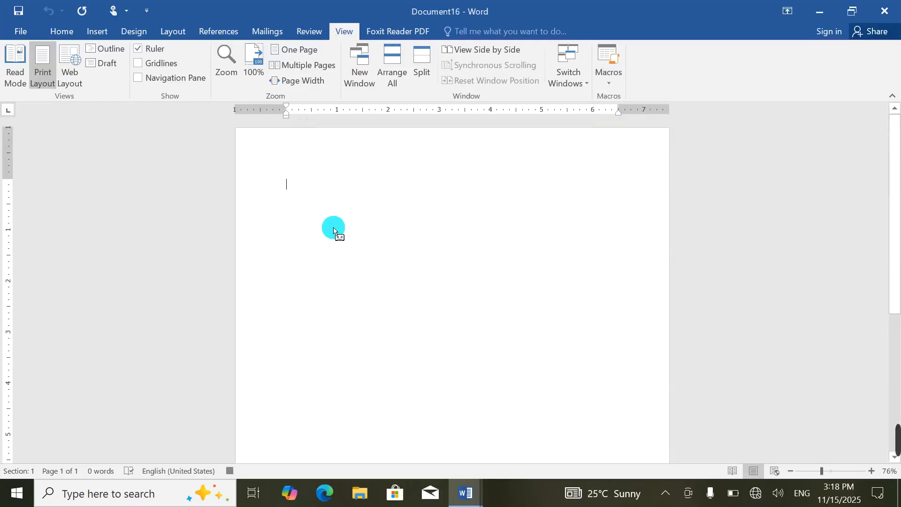
# Step: Insert a table of seven columns and six rows at the start of the document
pyautogui.click(93, 33)
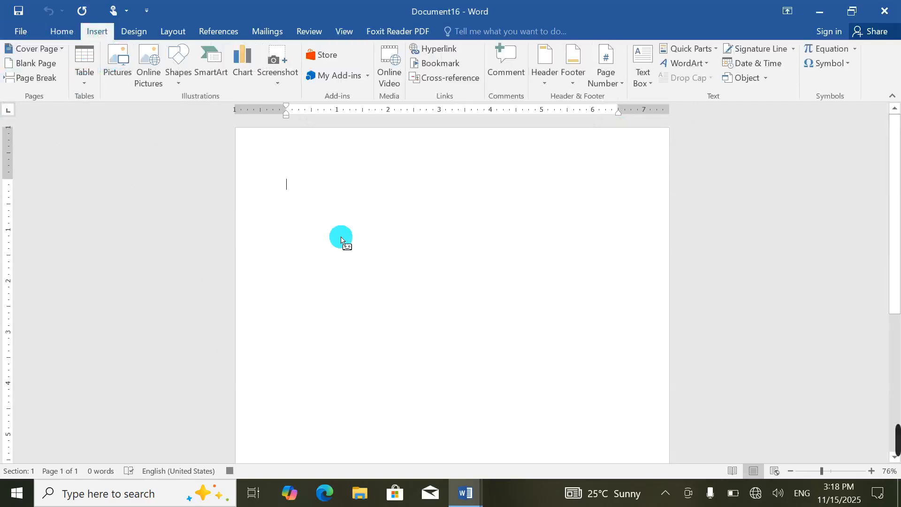
pyautogui.click(88, 66)
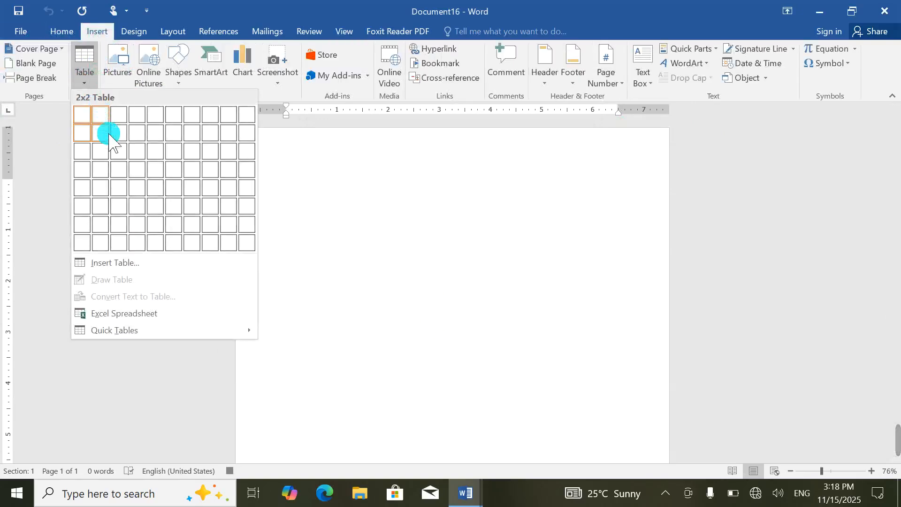
pyautogui.click(192, 206)
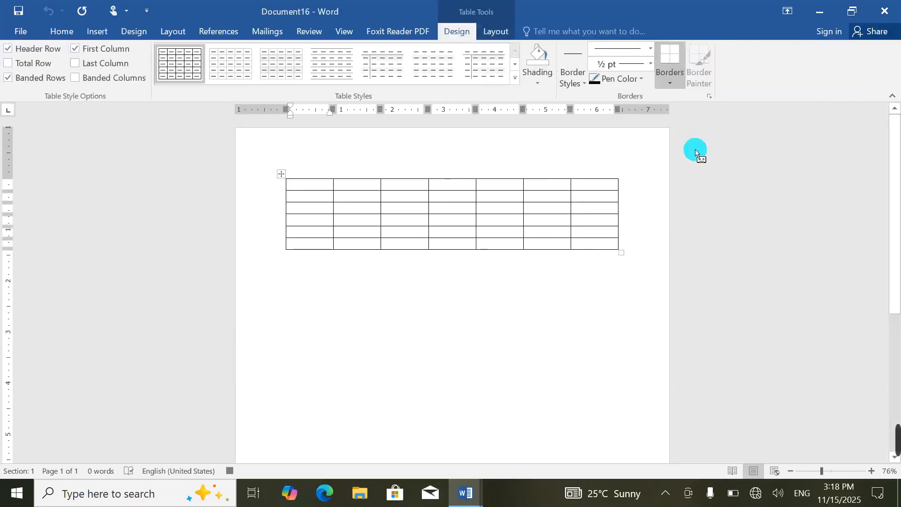
# Step: Fill the table's first row with the headings ID, Name, job, salary, overtime, total and date
pyautogui.write('ID')
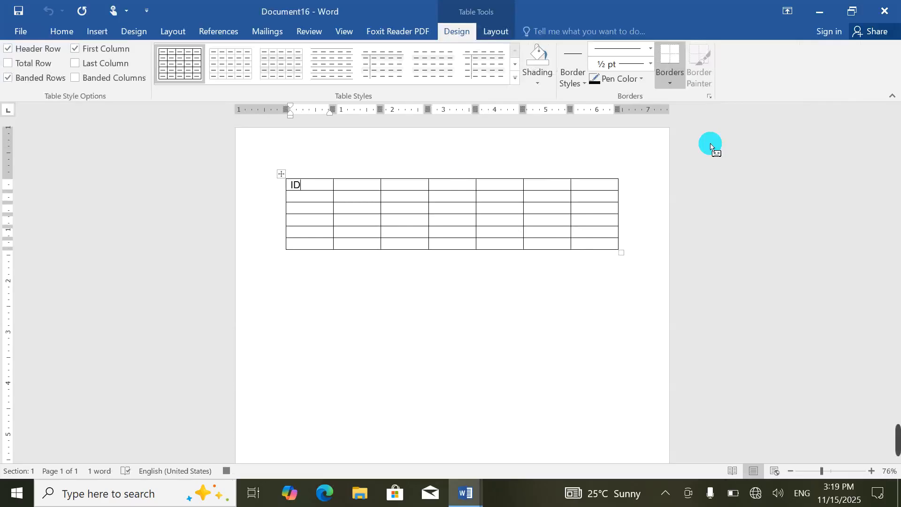
pyautogui.write('Nme')
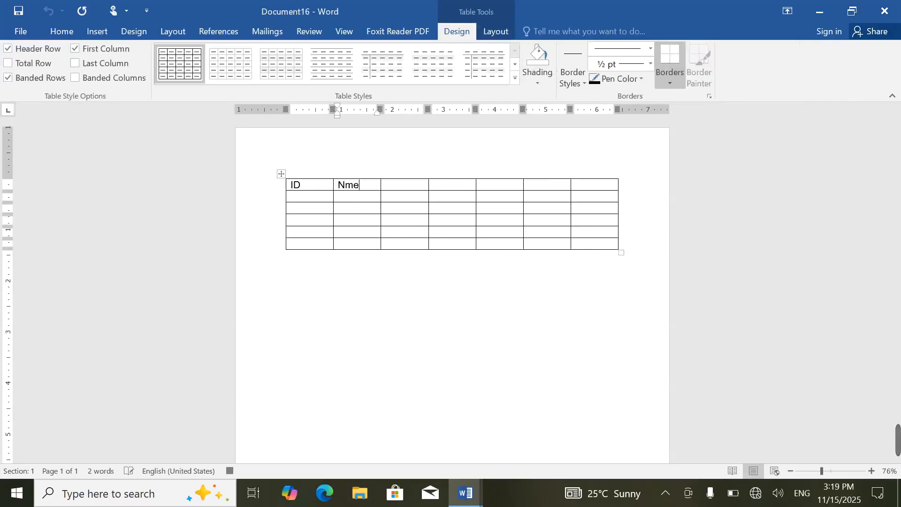
pyautogui.write('me')
pyautogui.press('Tab')
pyautogui.write('job')
pyautogui.press('Tab')
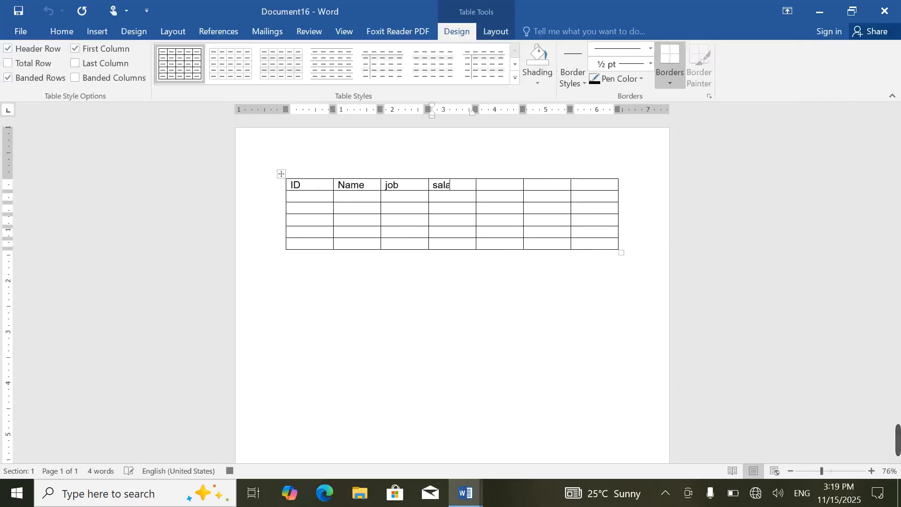
pyautogui.write('salary')
pyautogui.press('Tab')
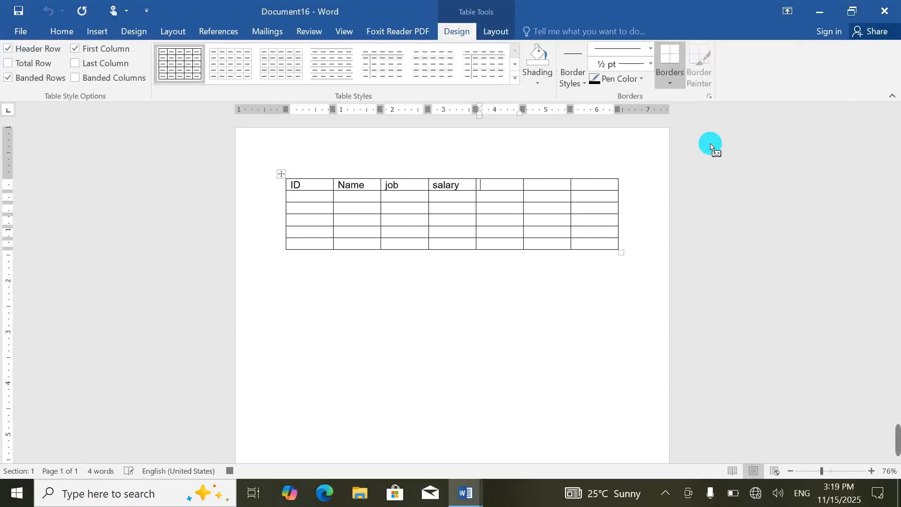
pyautogui.write('overtime')
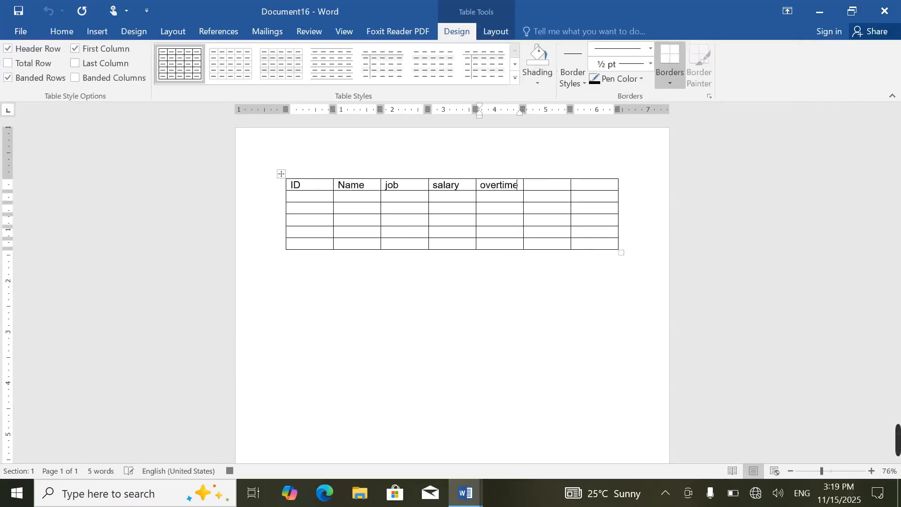
pyautogui.press('Tab')
pyautogui.write('t')
pyautogui.press('Tab')
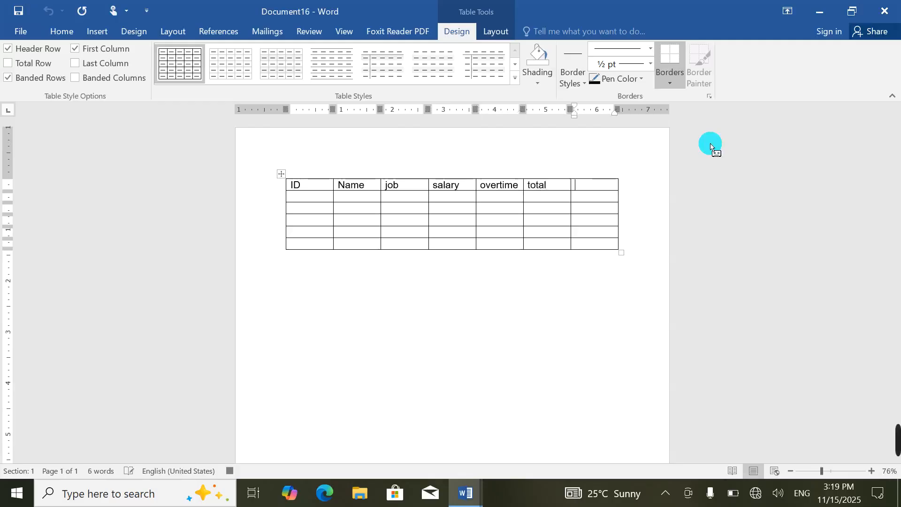
pyautogui.write('date')
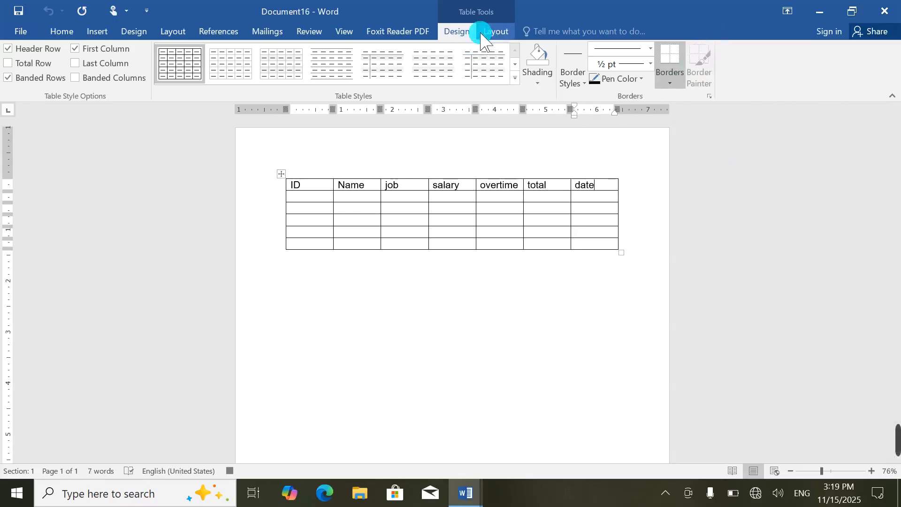
# Step: Place the cursor below the table and stop recording the Table macro
pyautogui.click(344, 31)
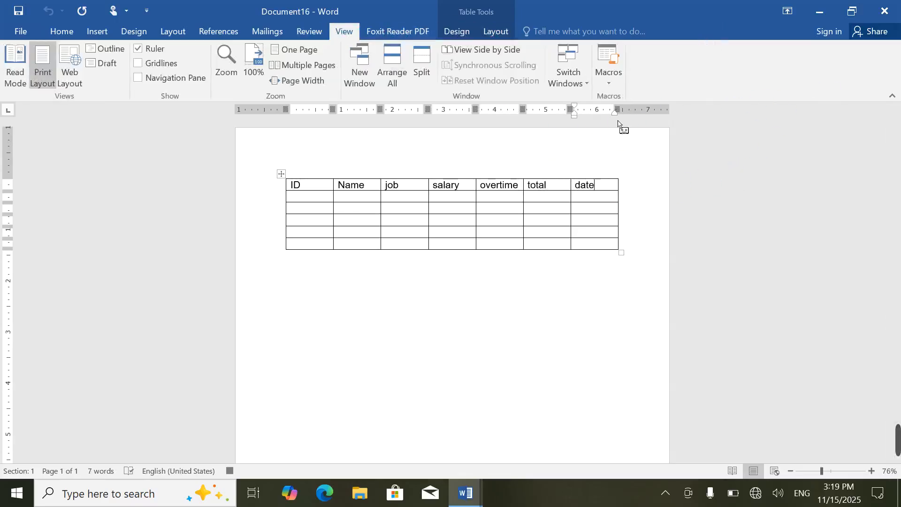
pyautogui.click(476, 283)
pyautogui.click(603, 79)
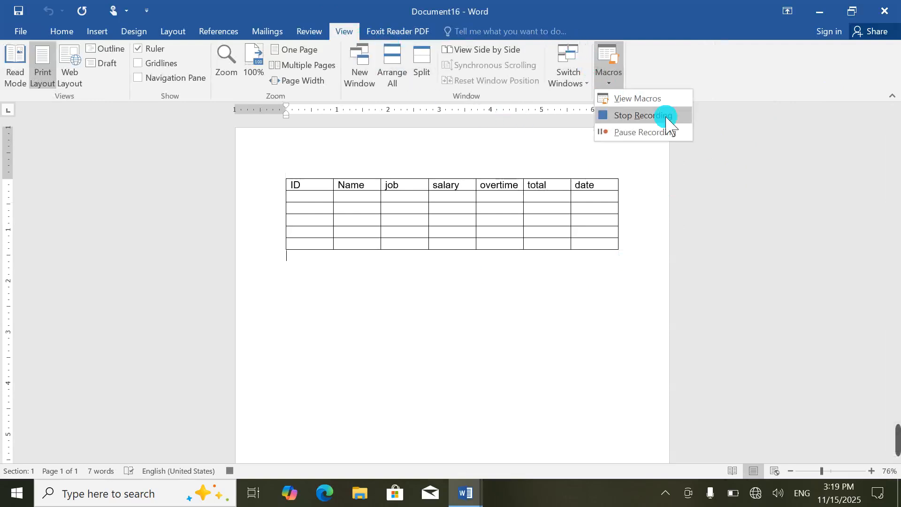
pyautogui.click(644, 115)
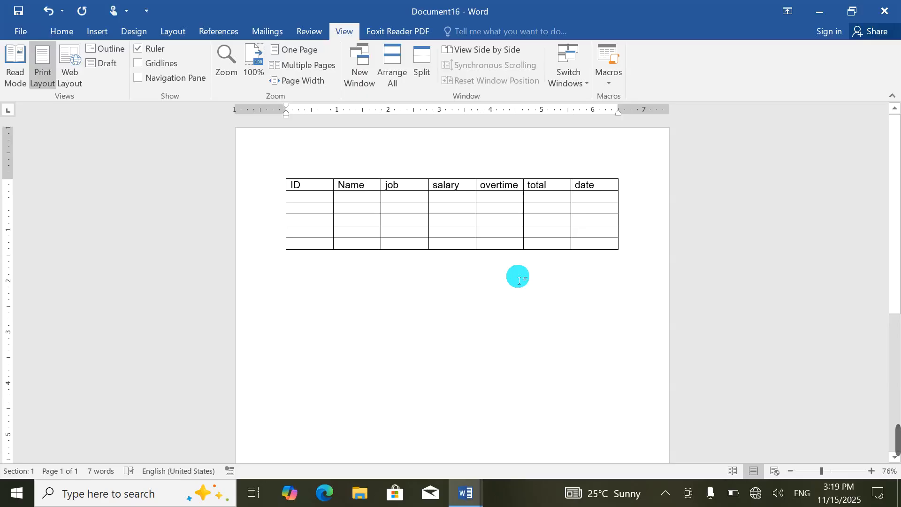
# Step: Clear the document and run the saved Table macro to rebuild the table
pyautogui.hotkey('ctrl', 'a')
pyautogui.press('Delete')
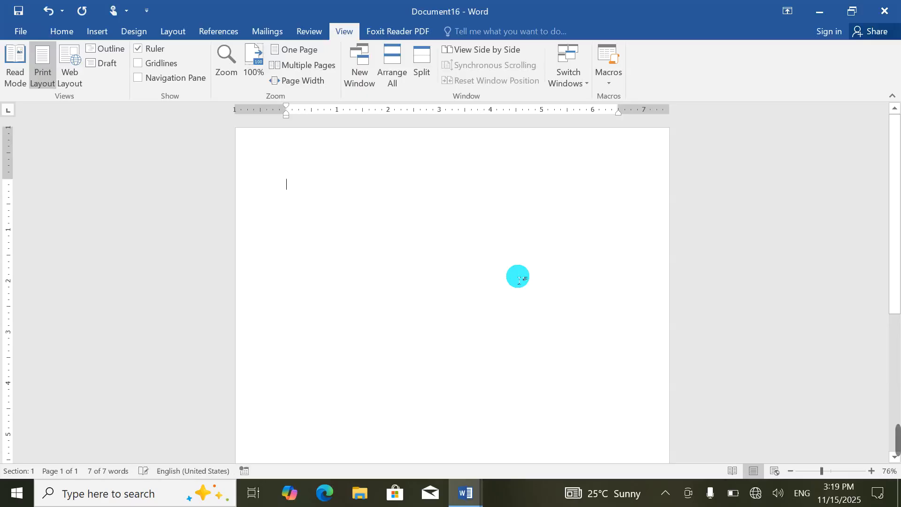
pyautogui.click(603, 75)
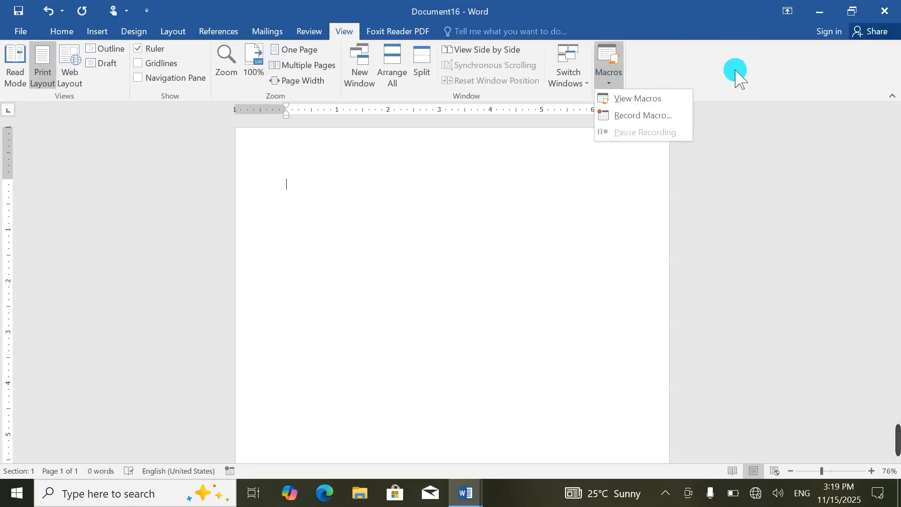
pyautogui.click(623, 99)
pyautogui.click(293, 163)
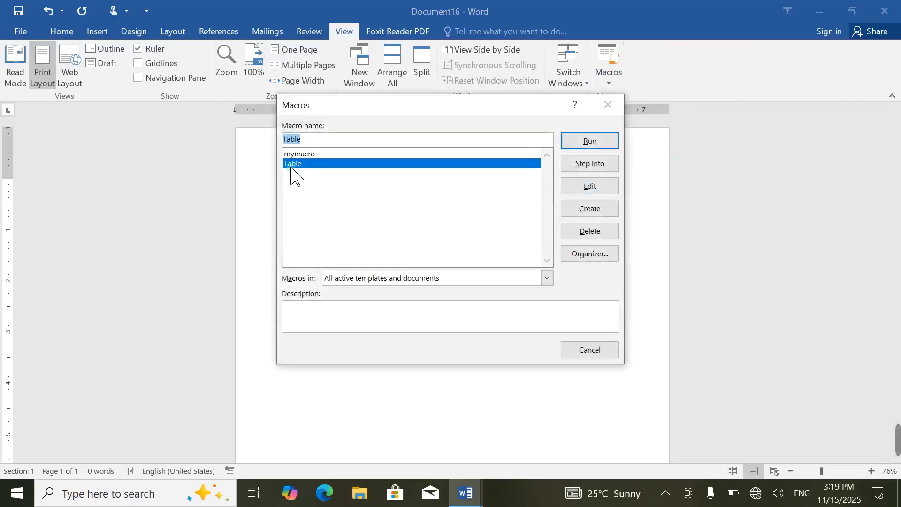
pyautogui.click(590, 141)
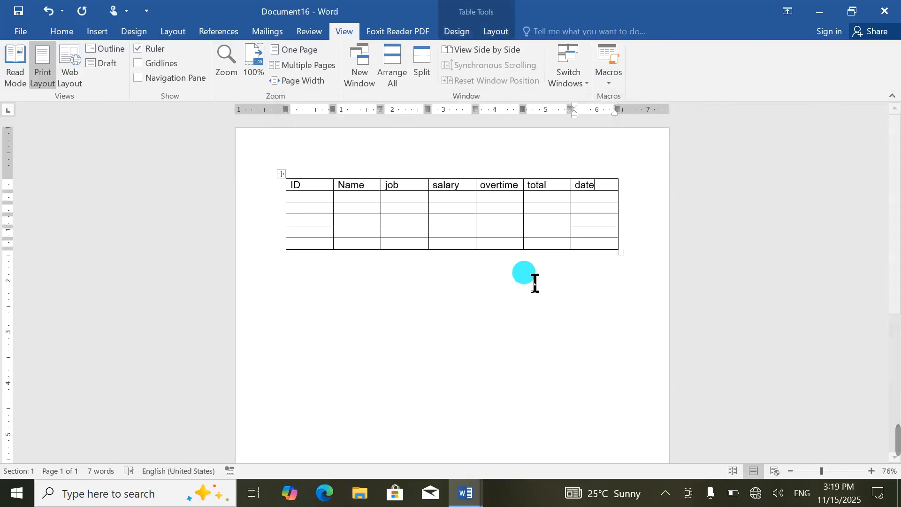
# Step: Clear the document and close all open Word documents without saving, discarding the last copied item
pyautogui.hotkey('ctrl', 'a')
pyautogui.press('Delete')
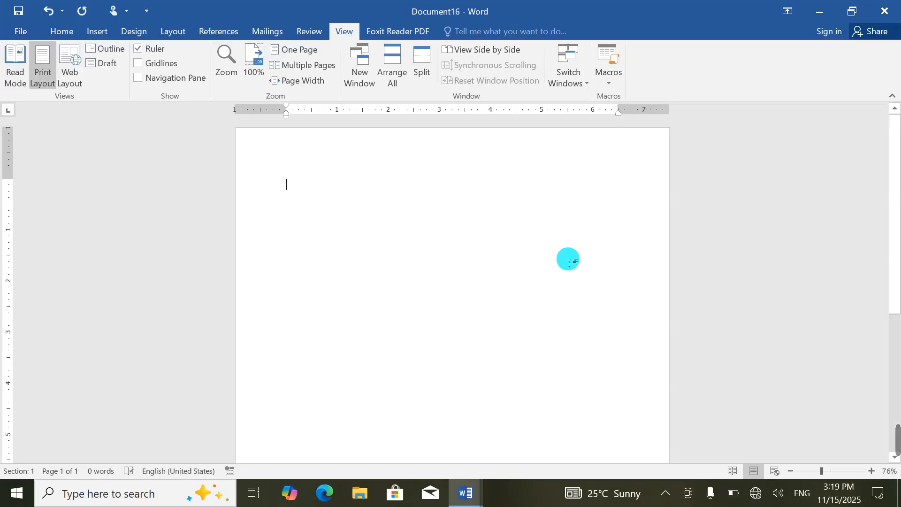
pyautogui.click(884, 12)
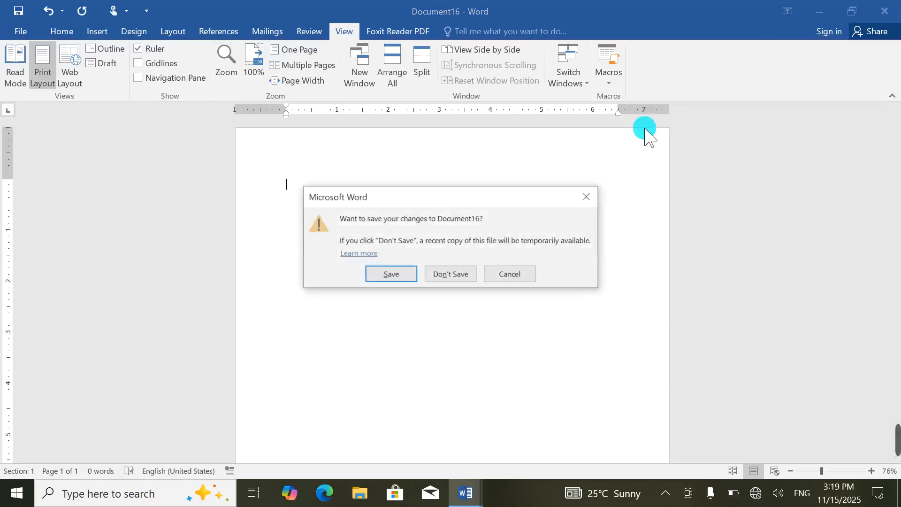
pyautogui.click(446, 277)
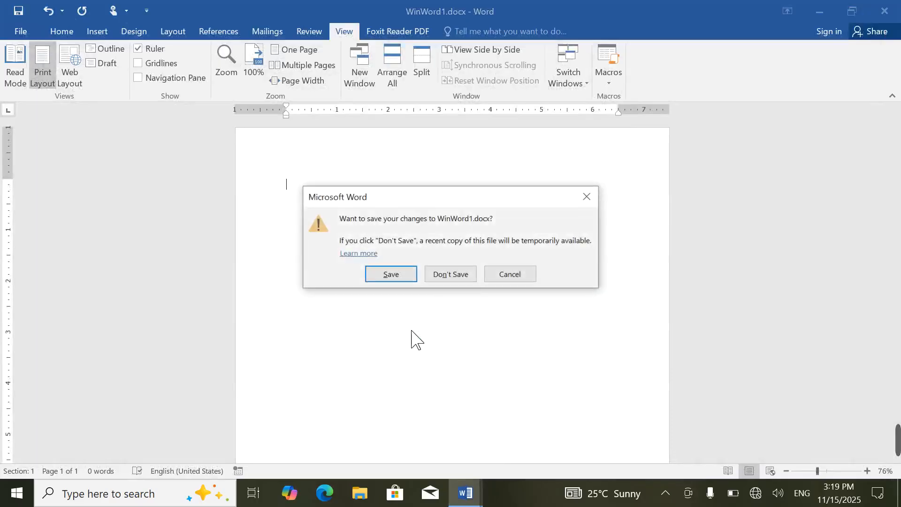
pyautogui.click(441, 276)
pyautogui.click(884, 11)
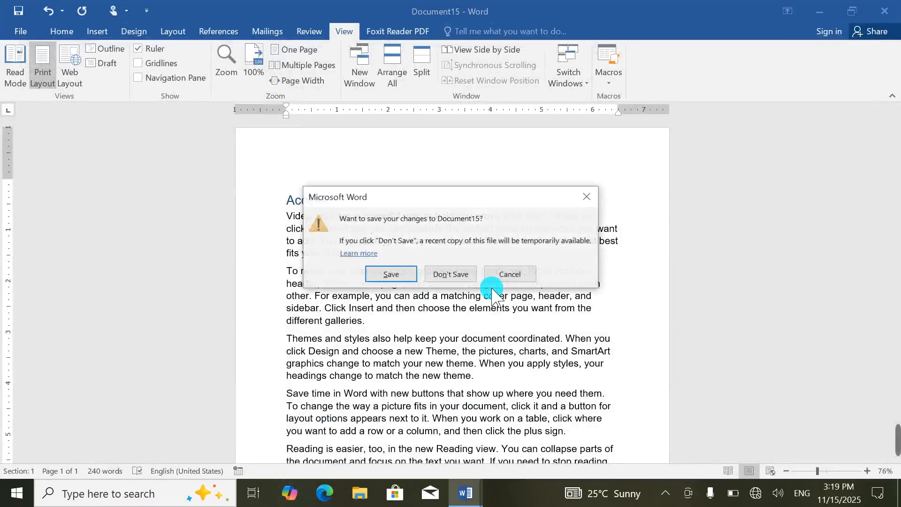
pyautogui.click(448, 275)
pyautogui.click(884, 11)
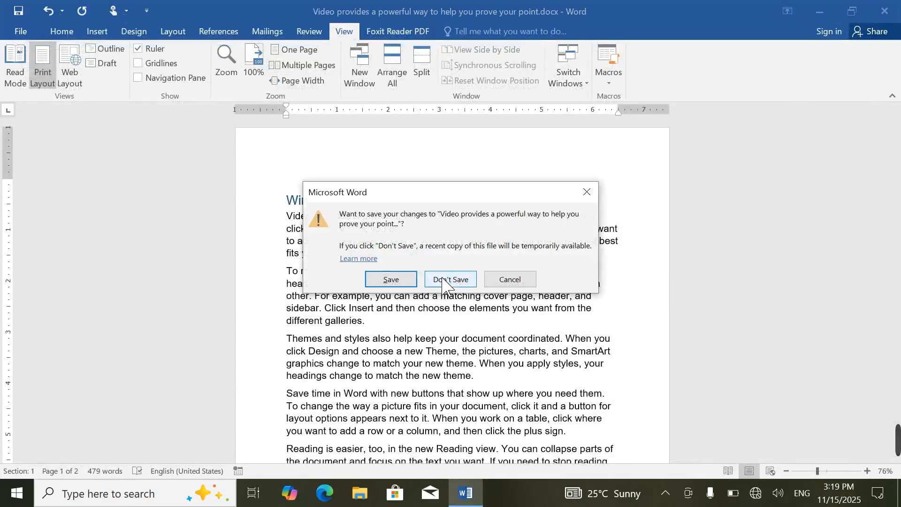
pyautogui.click(446, 280)
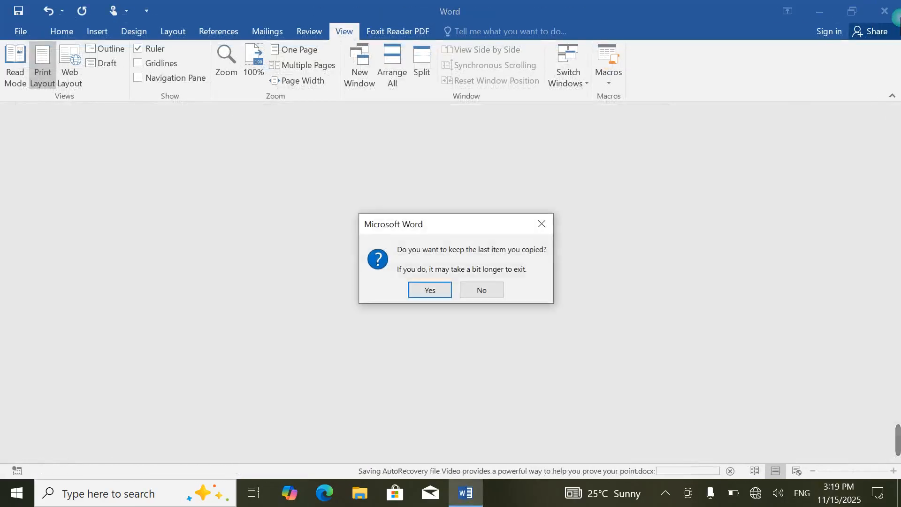
pyautogui.click(486, 293)
# Step: Restart Word with a new blank document and check the list of saved macros
pyautogui.click(105, 500)
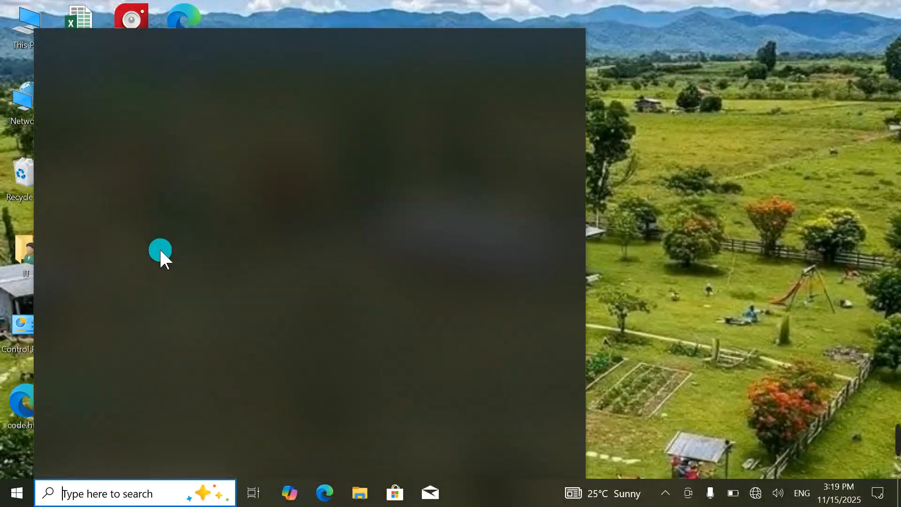
pyautogui.click(122, 338)
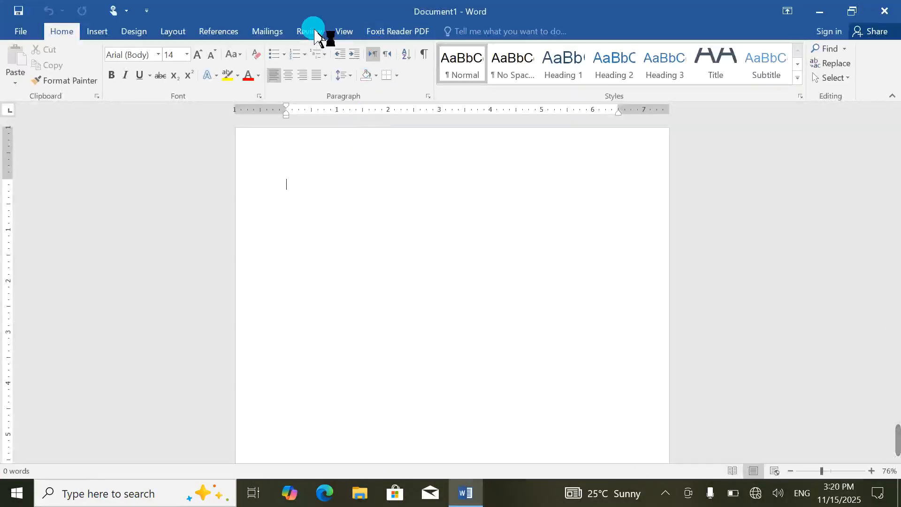
pyautogui.click(345, 32)
pyautogui.click(605, 68)
pyautogui.click(618, 97)
pyautogui.click(287, 196)
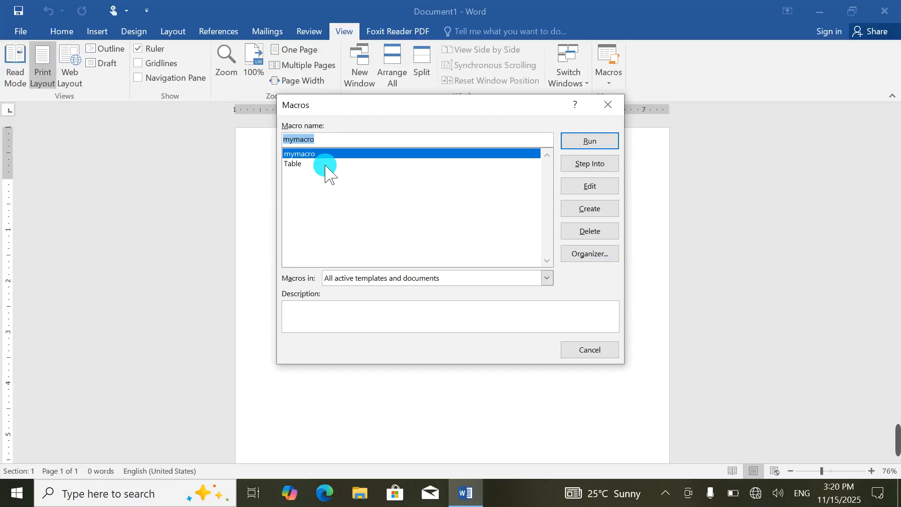
pyautogui.click(608, 105)
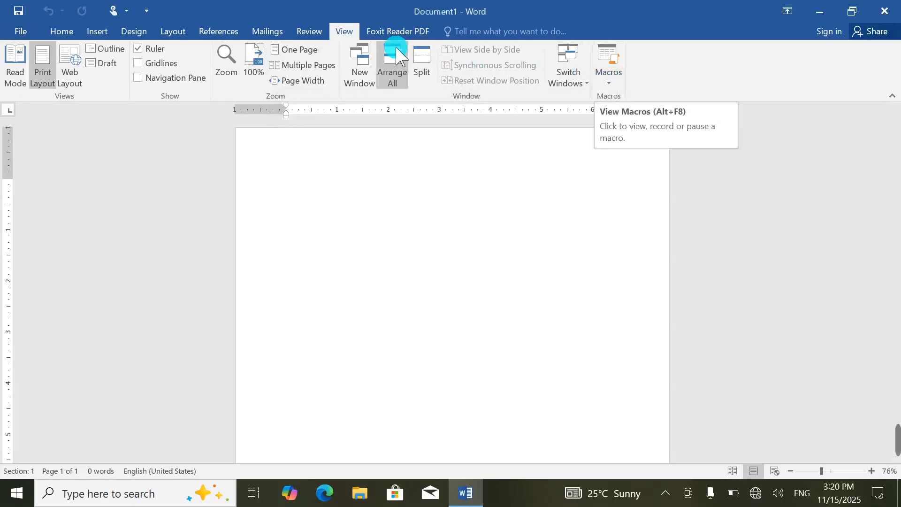
# Step: Fill the blank document with sample paragraphs using =rand()
pyautogui.click(382, 33)
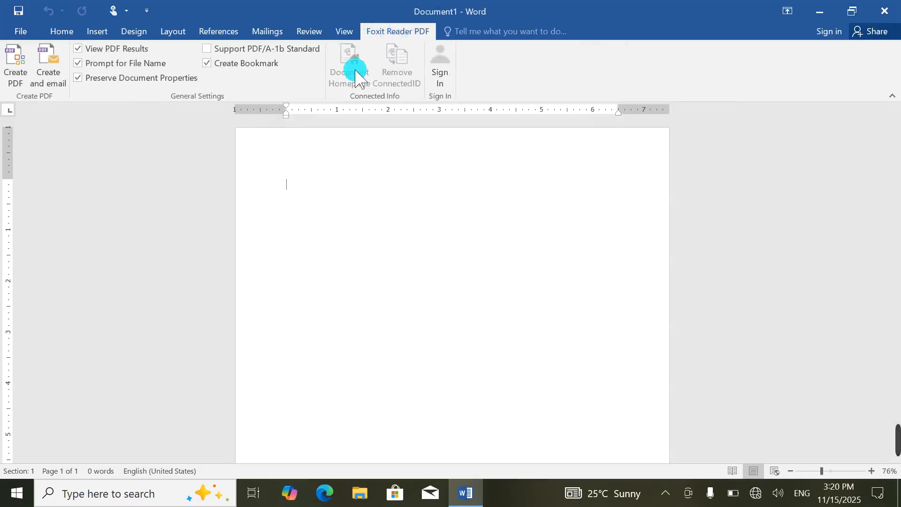
pyautogui.click(327, 181)
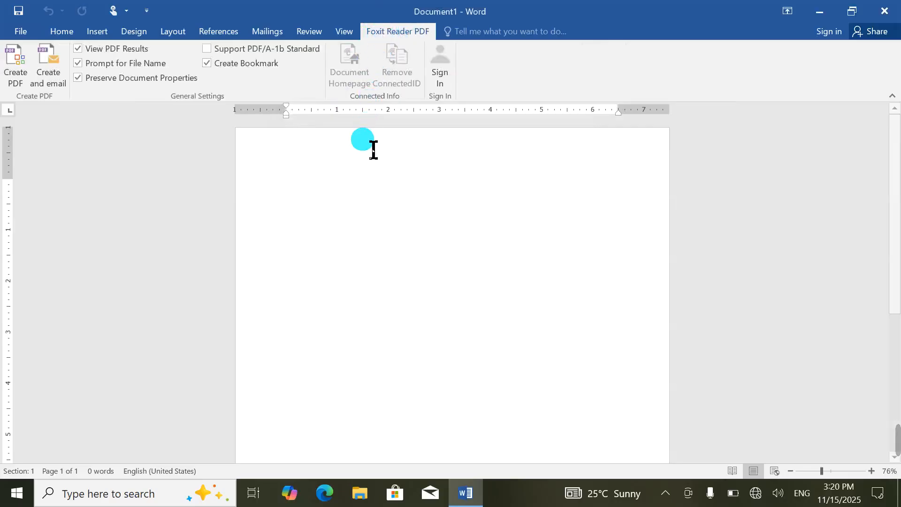
pyautogui.write('=rand(')
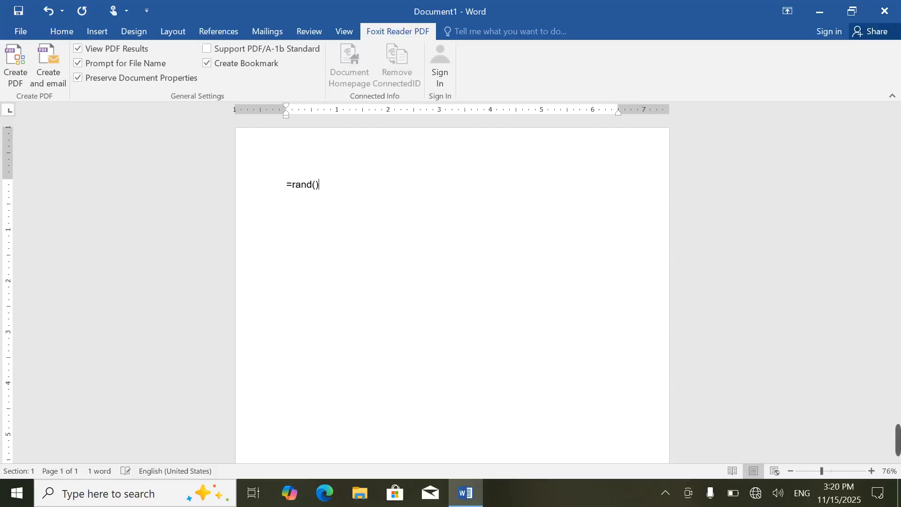
pyautogui.press('Return')
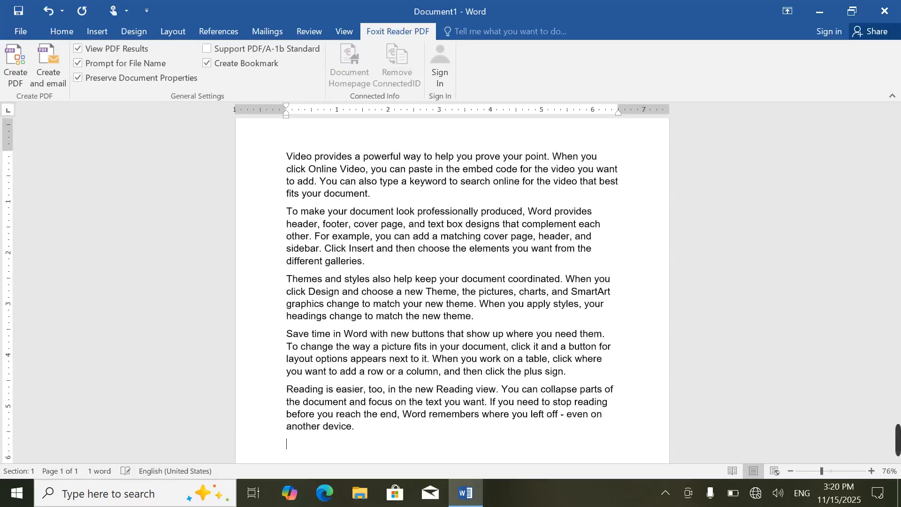
# Step: Create a PDF of the document with the Foxit add-in, saving both files to the Desktop and replacing the existing Word file
pyautogui.click(14, 66)
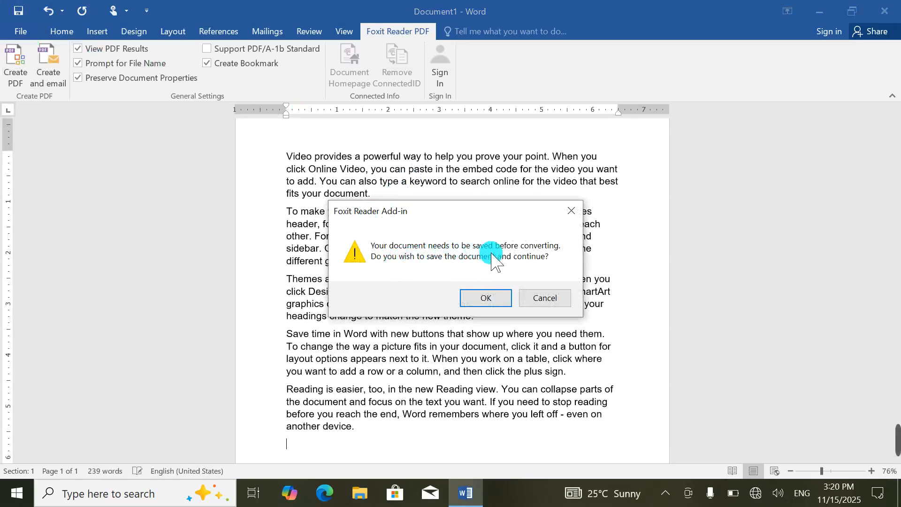
pyautogui.click(488, 299)
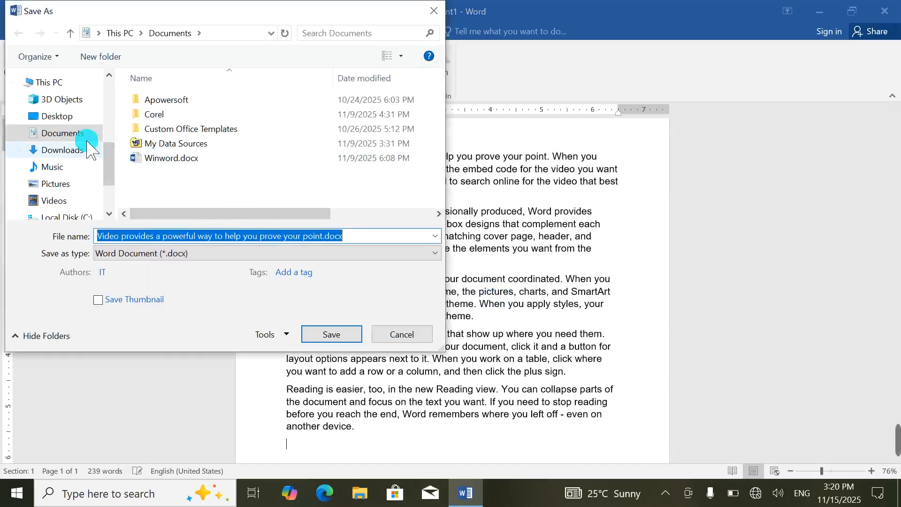
pyautogui.click(51, 117)
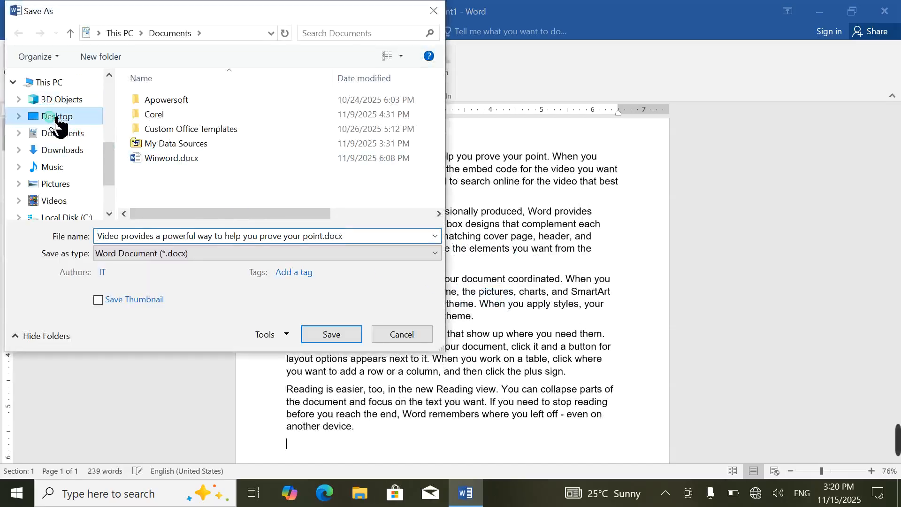
pyautogui.click(332, 334)
pyautogui.click(424, 287)
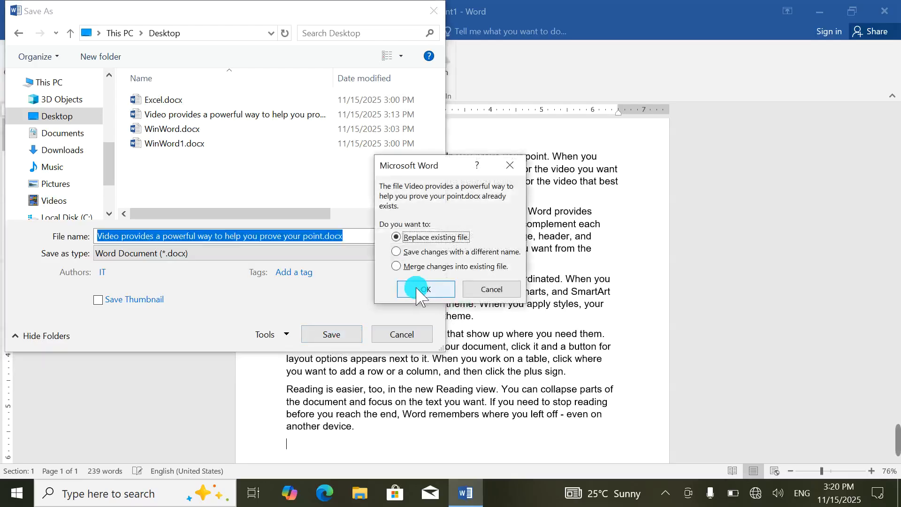
pyautogui.click(332, 315)
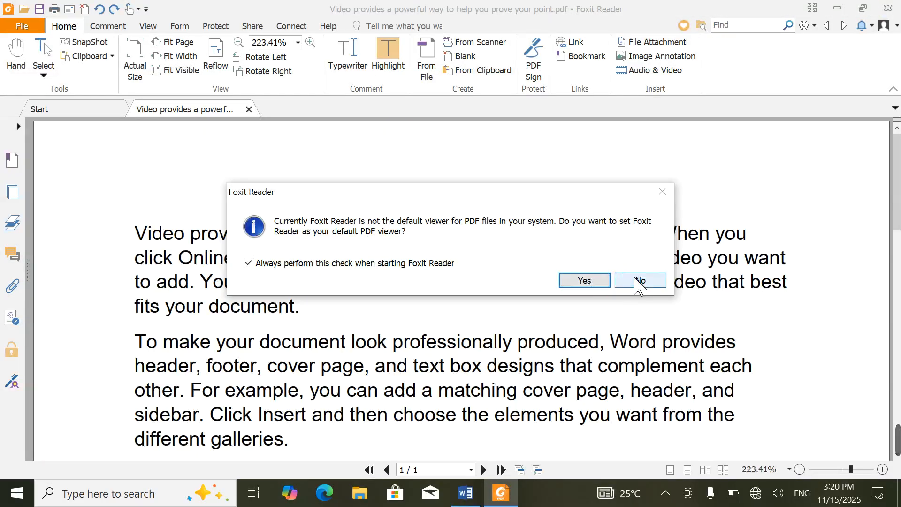
# Step: Decline making Foxit Reader the default PDF viewer, look through the created PDF and close it
pyautogui.click(636, 280)
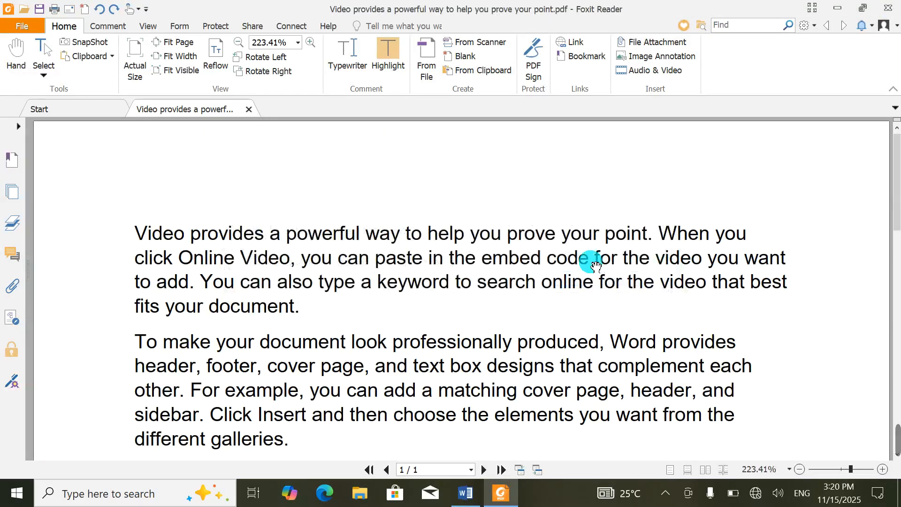
pyautogui.scroll(-10, 566, 264)
pyautogui.scroll(10, 565, 263)
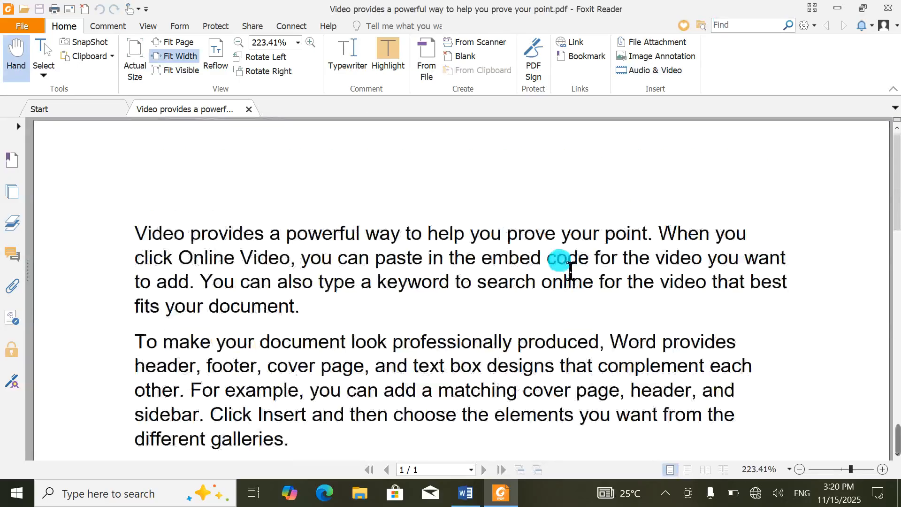
pyautogui.click(889, 8)
# Step: Try to create another PDF of the document on the Desktop
pyautogui.click(7, 82)
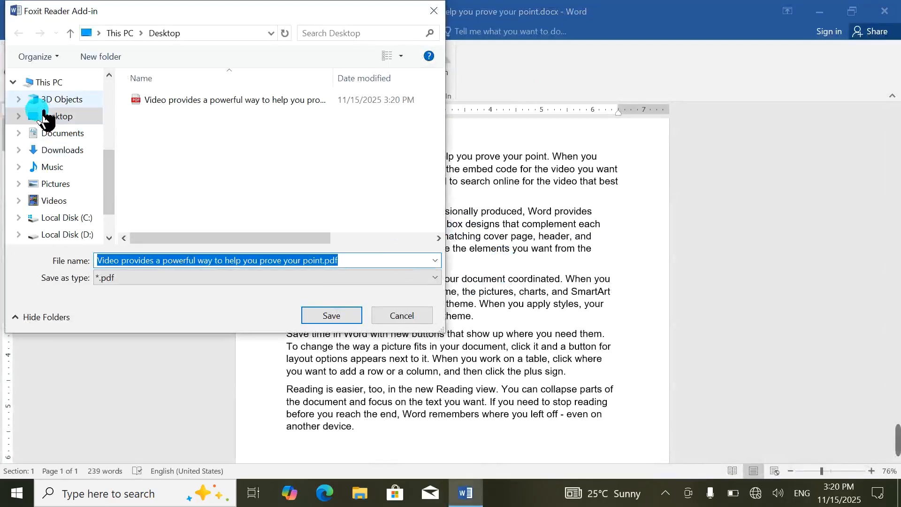
pyautogui.click(346, 261)
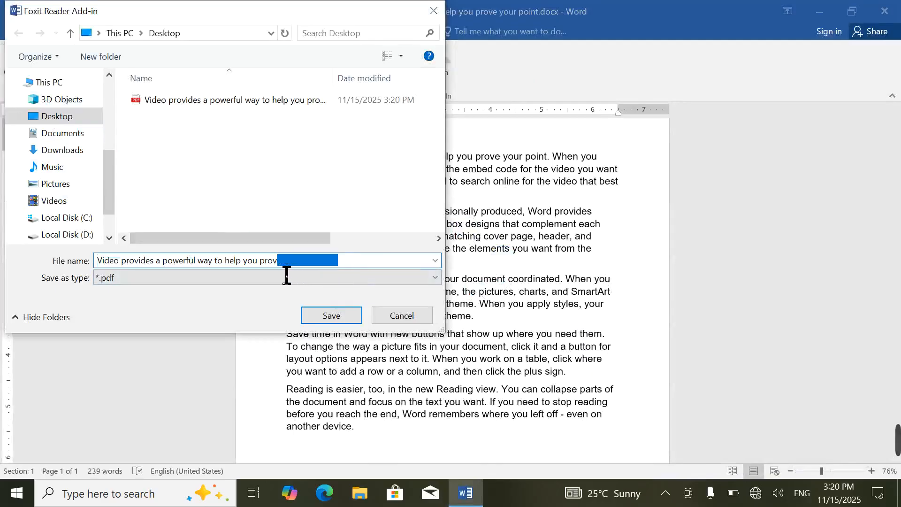
pyautogui.click(434, 11)
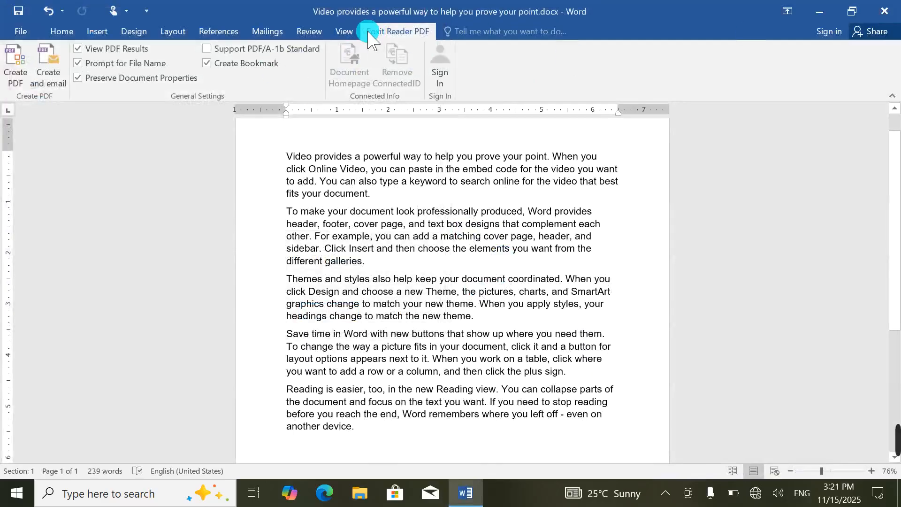
pyautogui.click(345, 32)
pyautogui.click(309, 31)
pyautogui.click(268, 32)
pyautogui.click(345, 31)
pyautogui.click(387, 32)
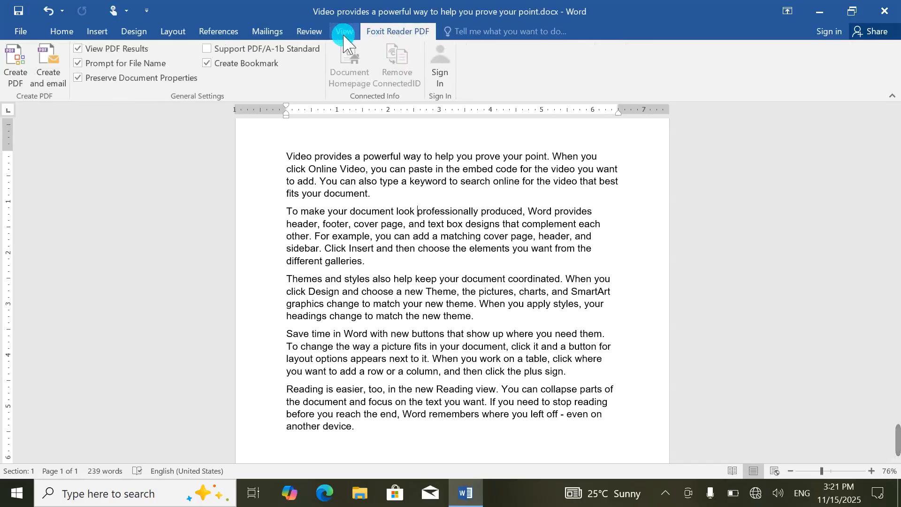
# Step: Try to create a PDF of the document and send it by email
pyautogui.click(49, 70)
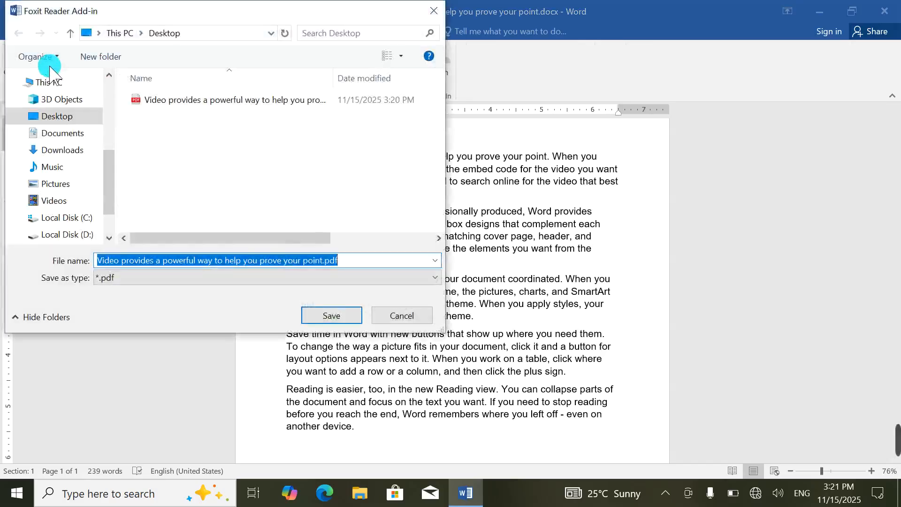
pyautogui.click(426, 14)
pyautogui.click(49, 81)
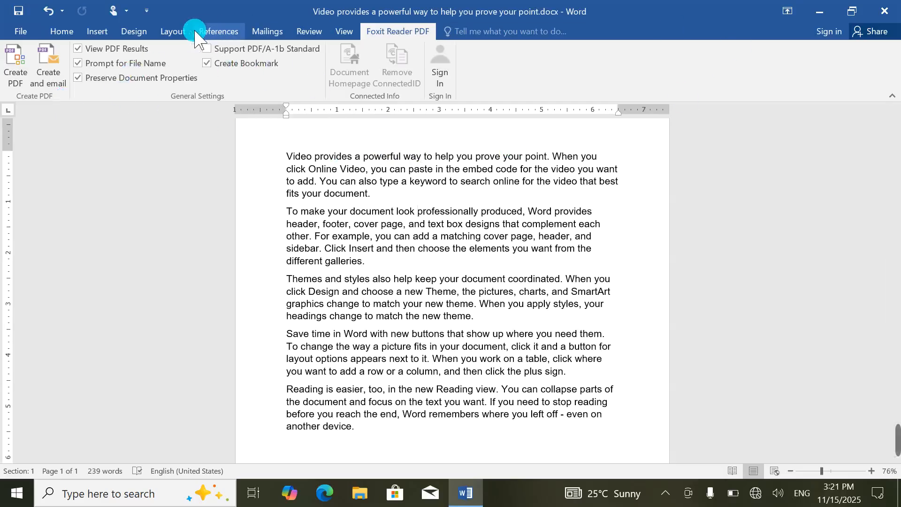
# Step: View the General settings in Word Options, dismiss them unchanged and close Word
pyautogui.click(14, 29)
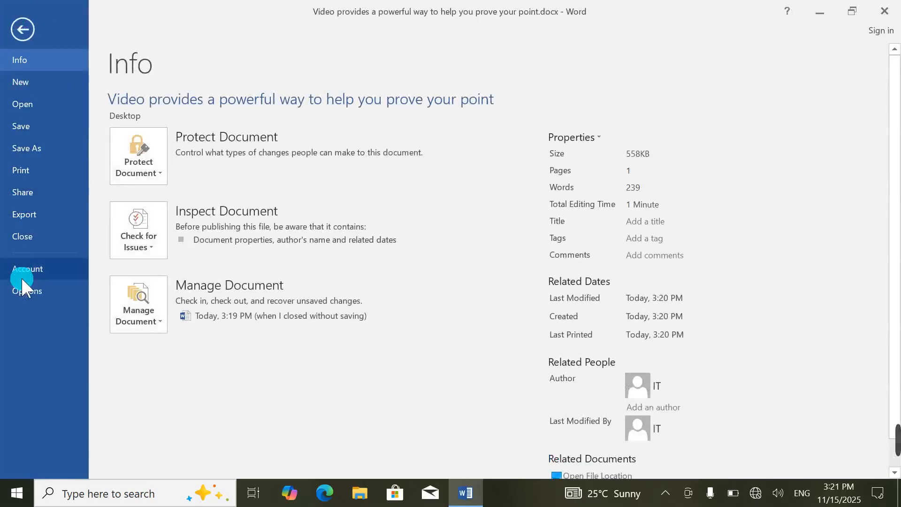
pyautogui.click(24, 291)
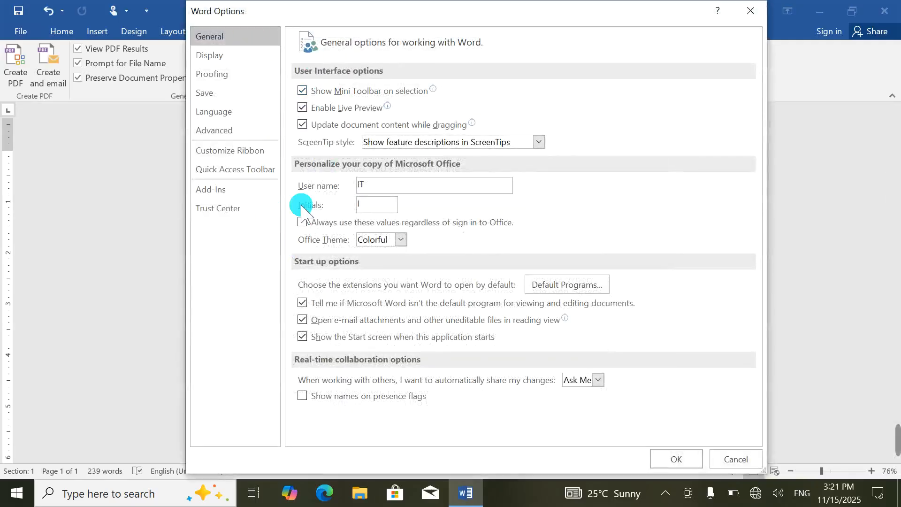
pyautogui.click(758, 11)
pyautogui.click(884, 11)
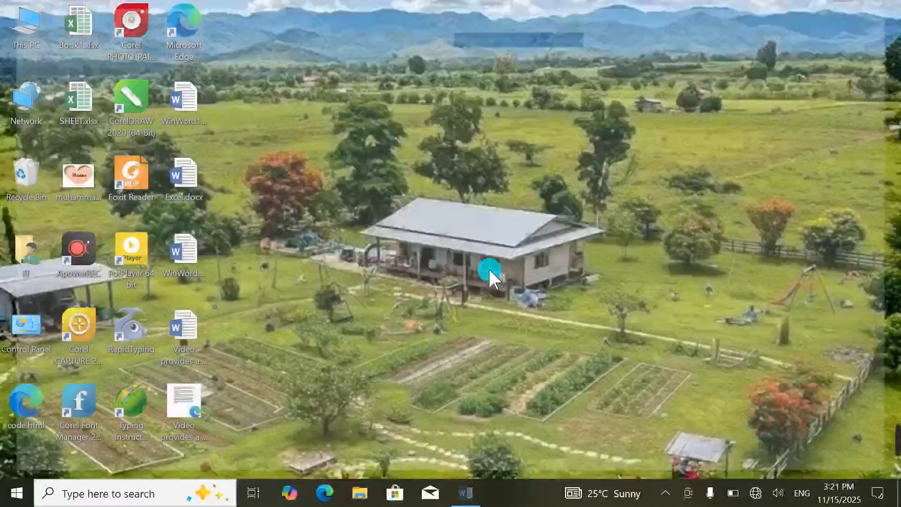
pyautogui.moveTo(892, 424)
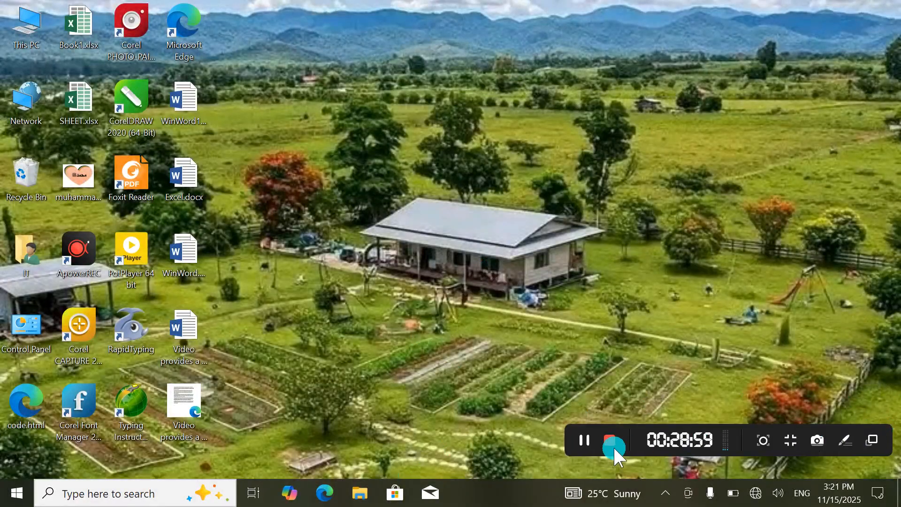